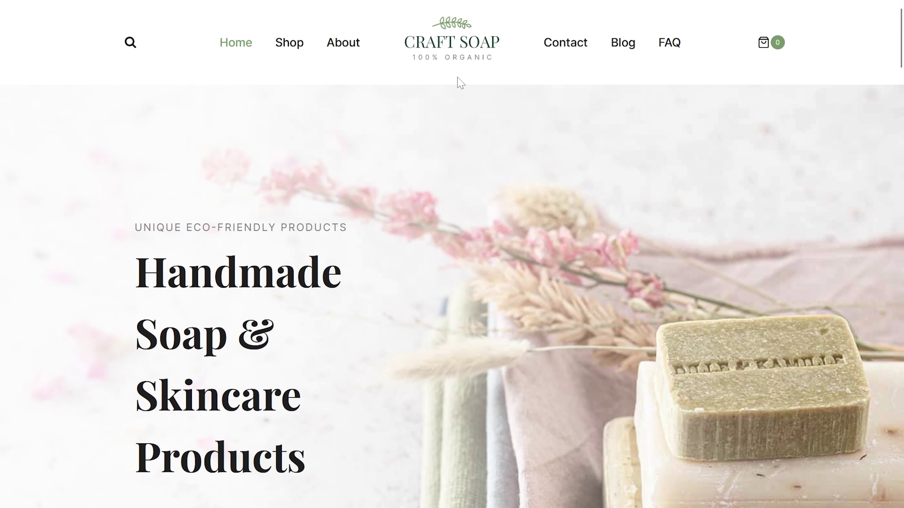
- Look through the Craft Soap homepage from the hero banner to the footer, including the best-seller product cards
{"action": "scroll", "coordinate": [511, 316], "scroll_direction": "down", "scroll_amount": 3}
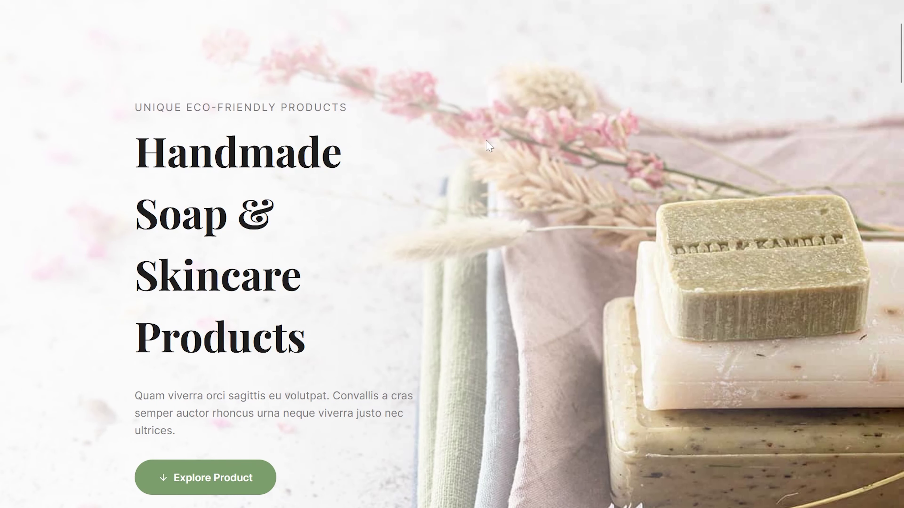
{"action": "scroll", "coordinate": [490, 145], "scroll_direction": "down", "scroll_amount": 10}
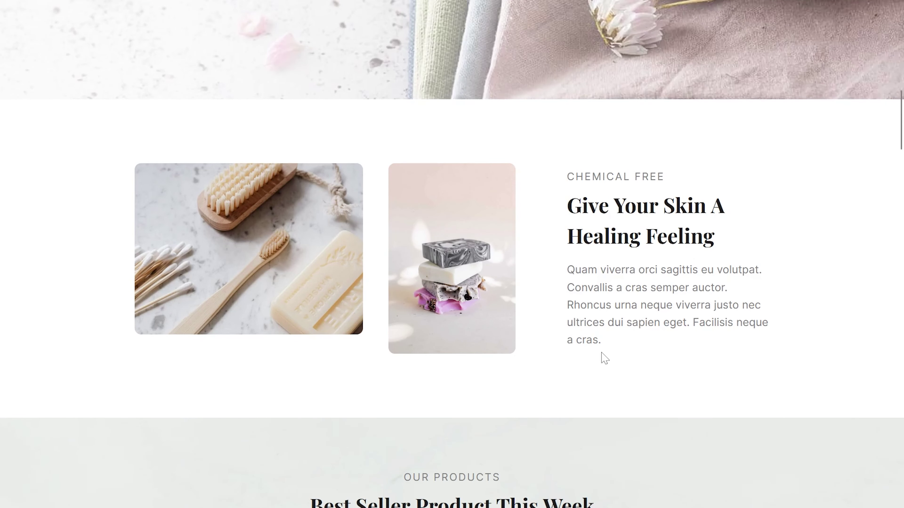
{"action": "scroll", "coordinate": [575, 347], "scroll_direction": "down", "scroll_amount": 10}
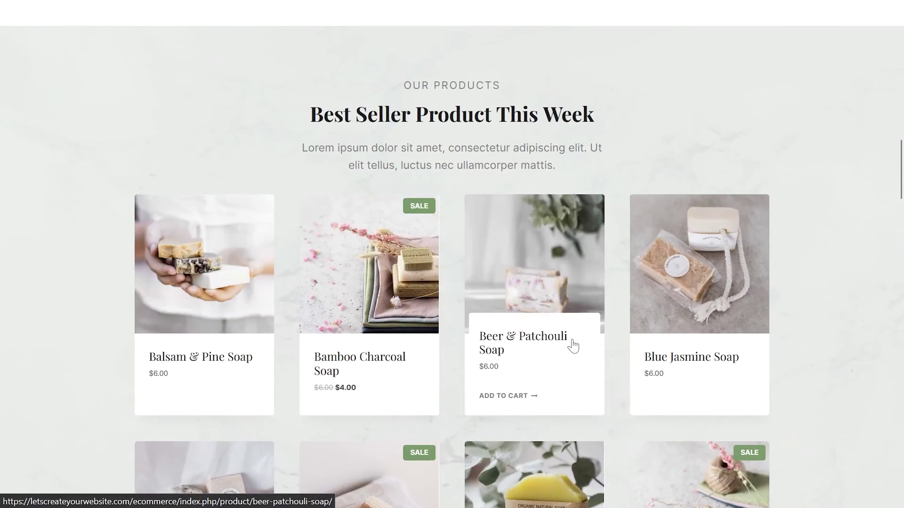
{"action": "mouse_move", "coordinate": [189, 261]}
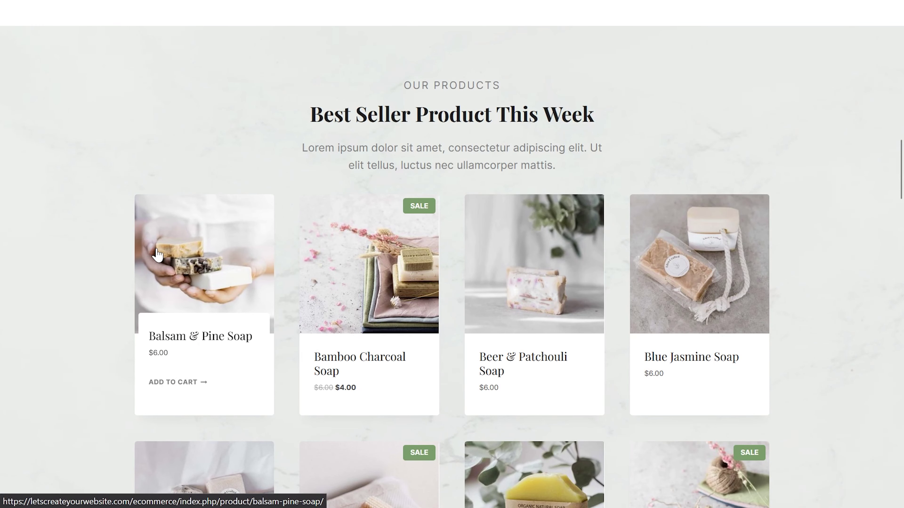
{"action": "mouse_move", "coordinate": [358, 264]}
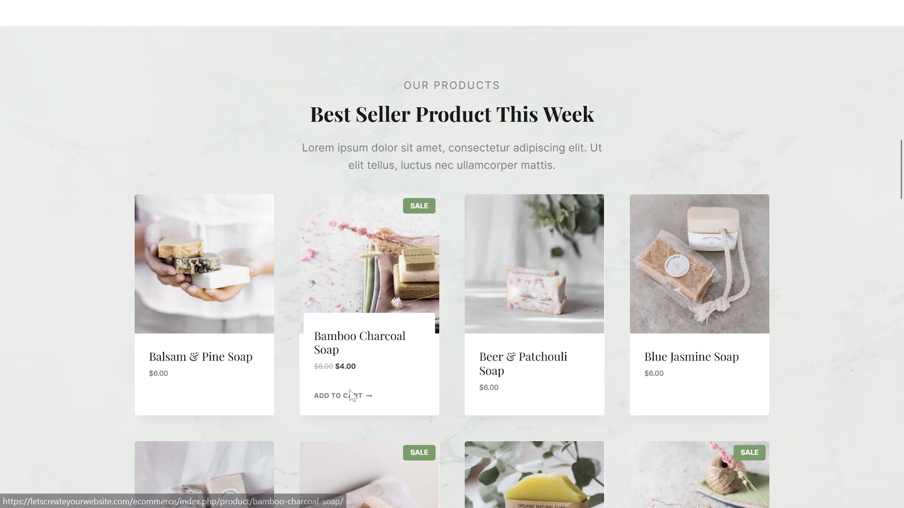
{"action": "scroll", "coordinate": [414, 418], "scroll_direction": "down", "scroll_amount": 10}
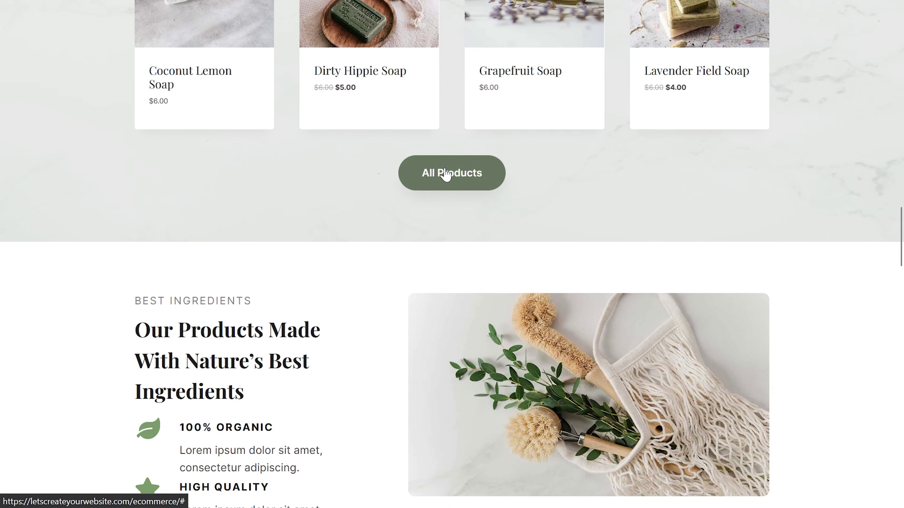
{"action": "scroll", "coordinate": [380, 297], "scroll_direction": "down", "scroll_amount": 10}
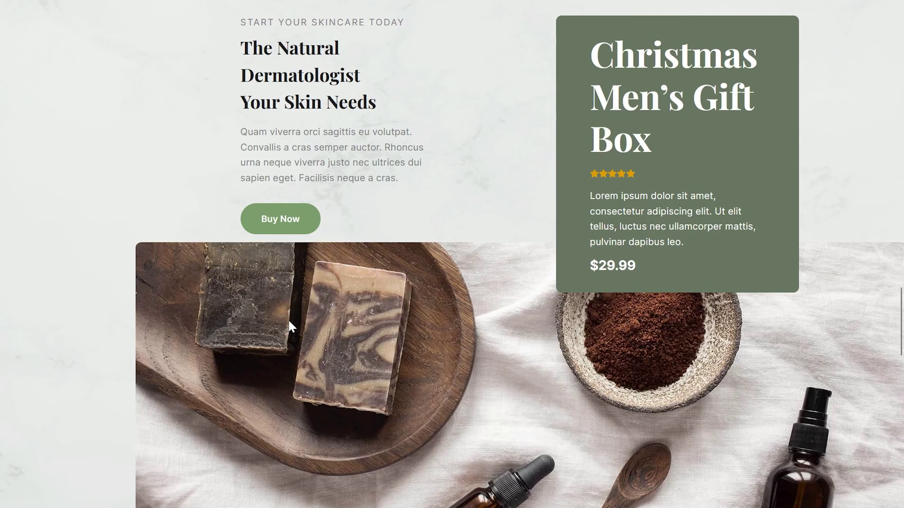
{"action": "scroll", "coordinate": [289, 325], "scroll_direction": "down", "scroll_amount": 10}
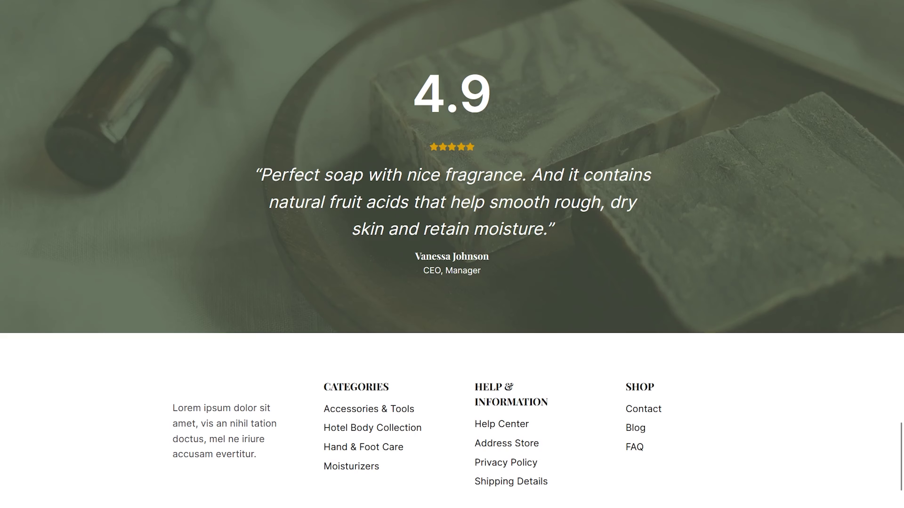
{"action": "scroll", "coordinate": [268, 178], "scroll_direction": "down", "scroll_amount": 2}
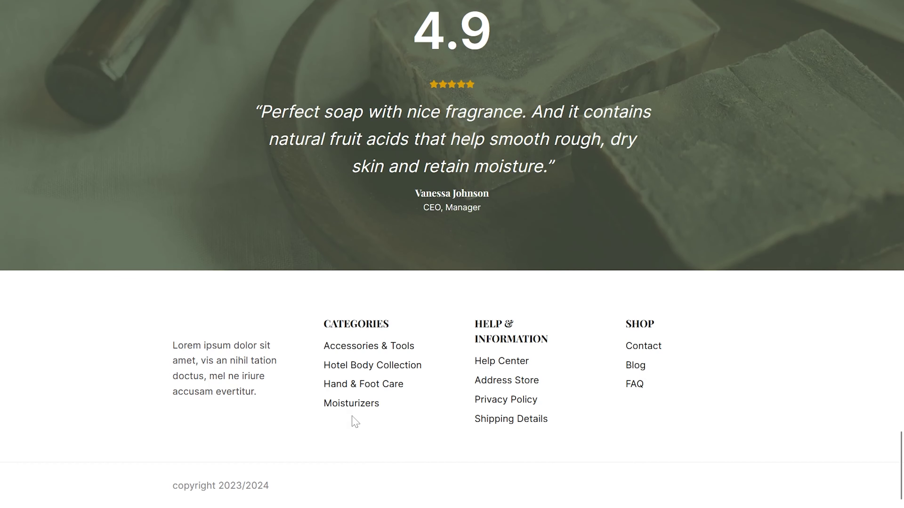
- View the Shop page's product grid and the About page's company story on the soap store
{"action": "key", "text": "Home"}
{"action": "left_click", "coordinate": [311, 53]}
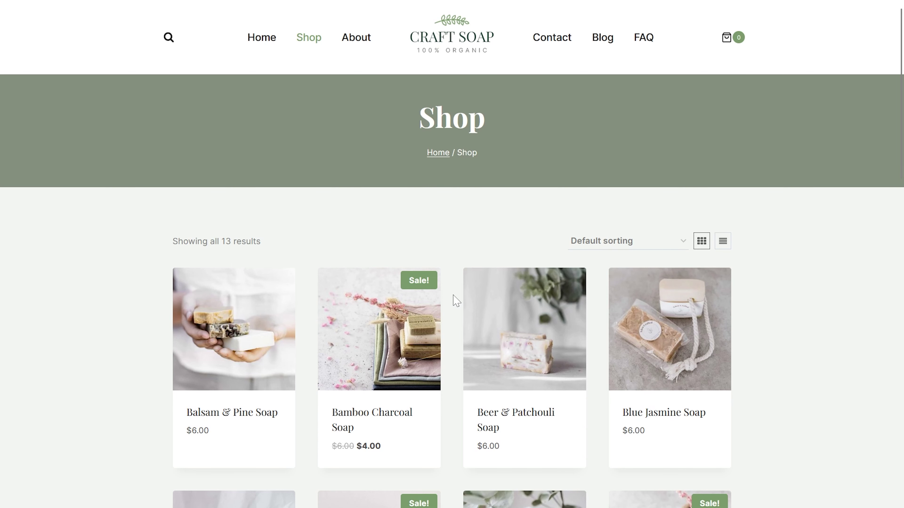
{"action": "scroll", "coordinate": [456, 301], "scroll_direction": "down", "scroll_amount": 2}
{"action": "scroll", "coordinate": [457, 300], "scroll_direction": "up", "scroll_amount": 2}
{"action": "left_click", "coordinate": [355, 39]}
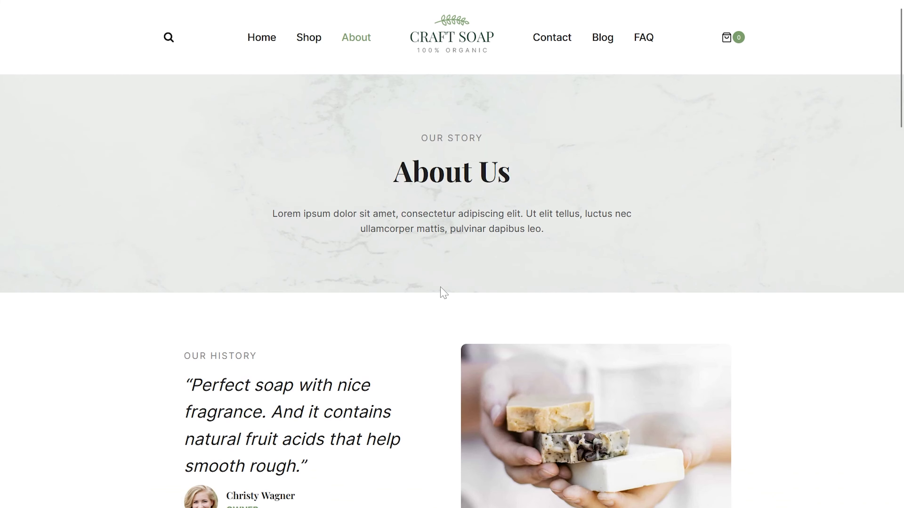
{"action": "scroll", "coordinate": [440, 292], "scroll_direction": "down", "scroll_amount": 6}
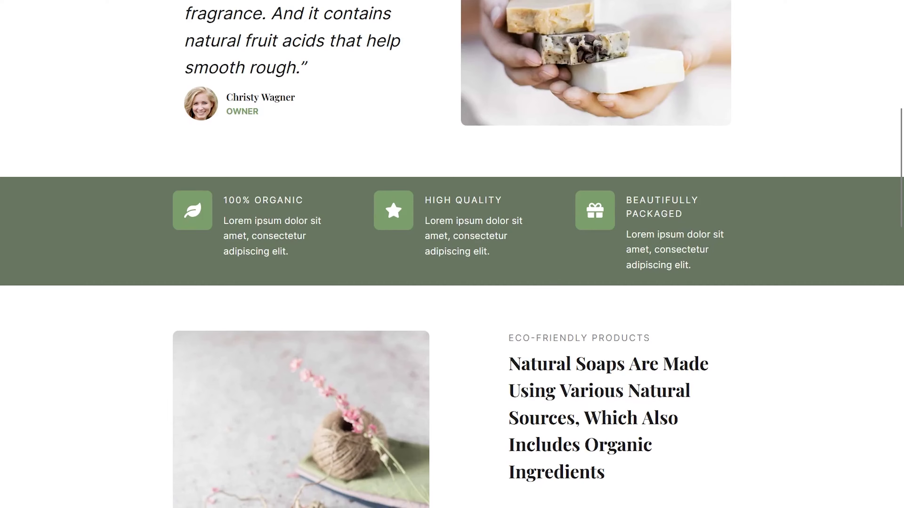
{"action": "scroll", "coordinate": [552, 44], "scroll_direction": "up", "scroll_amount": 11}
- Open the Contact page and view its contact details, message form, map and footer
{"action": "left_click", "coordinate": [553, 44]}
{"action": "scroll", "coordinate": [383, 313], "scroll_direction": "down", "scroll_amount": 6}
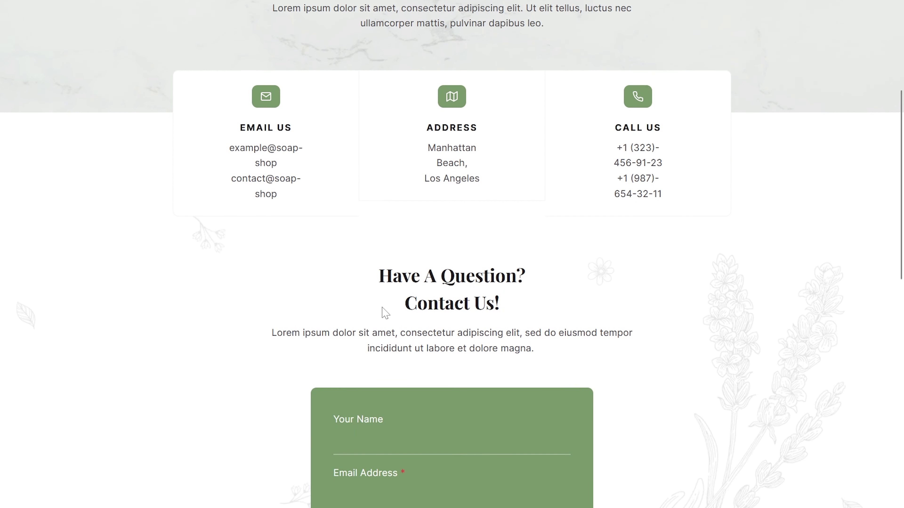
{"action": "key", "text": "ctrl+plus"}
{"action": "scroll", "coordinate": [383, 313], "scroll_direction": "down", "scroll_amount": 6}
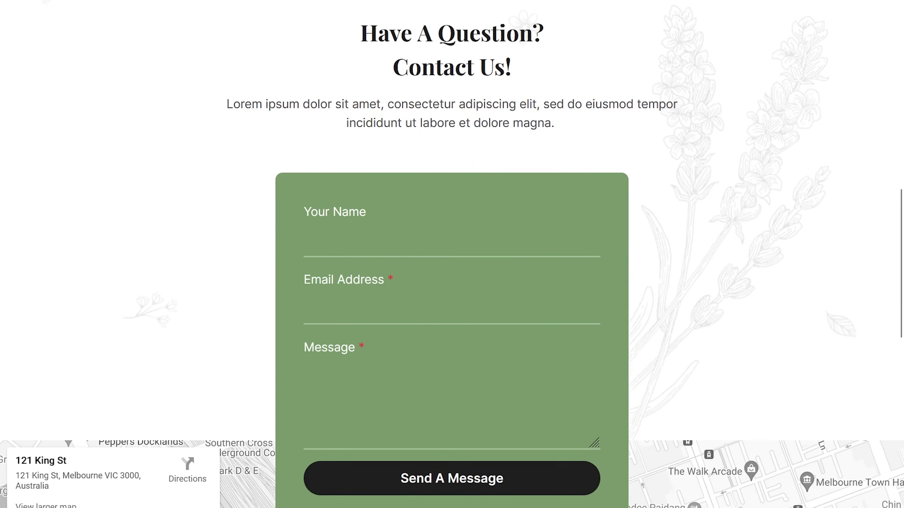
{"action": "scroll", "coordinate": [385, 309], "scroll_direction": "down", "scroll_amount": 10}
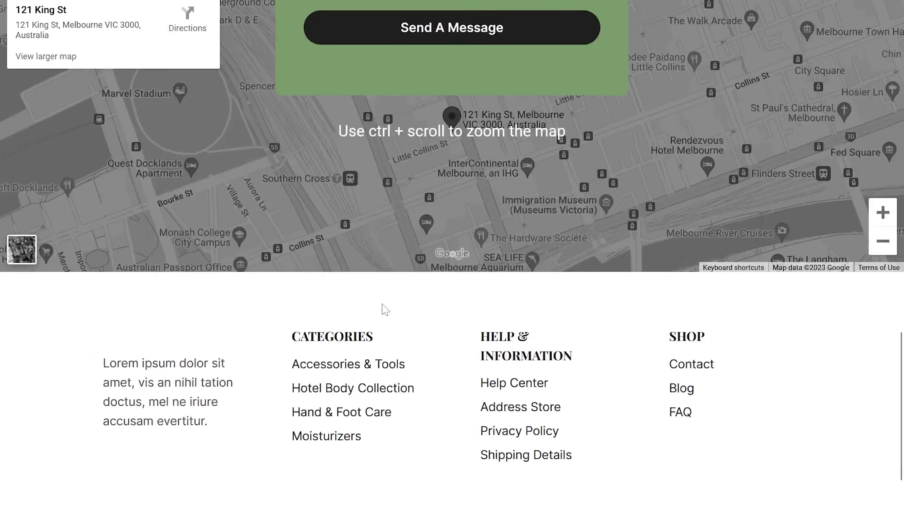
- Open the Blog page and browse its post cards
{"action": "left_click", "coordinate": [638, 45]}
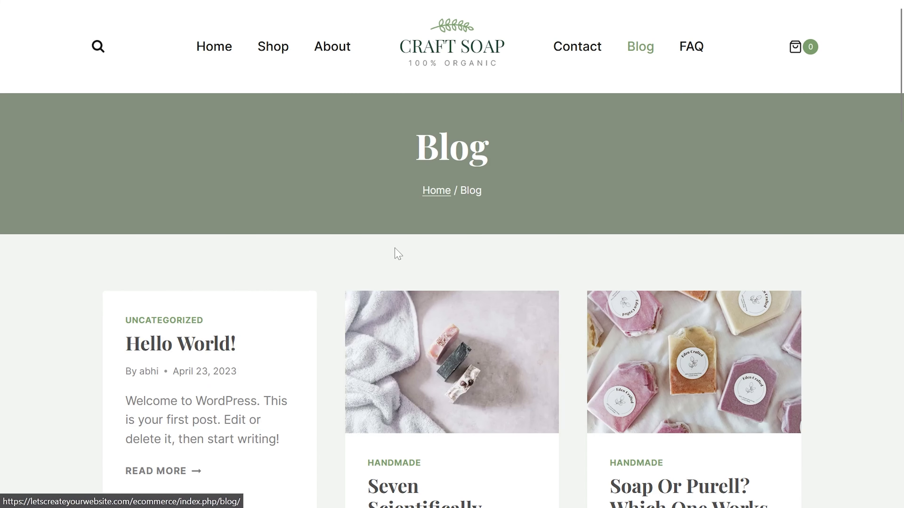
{"action": "scroll", "coordinate": [396, 253], "scroll_direction": "down", "scroll_amount": 2}
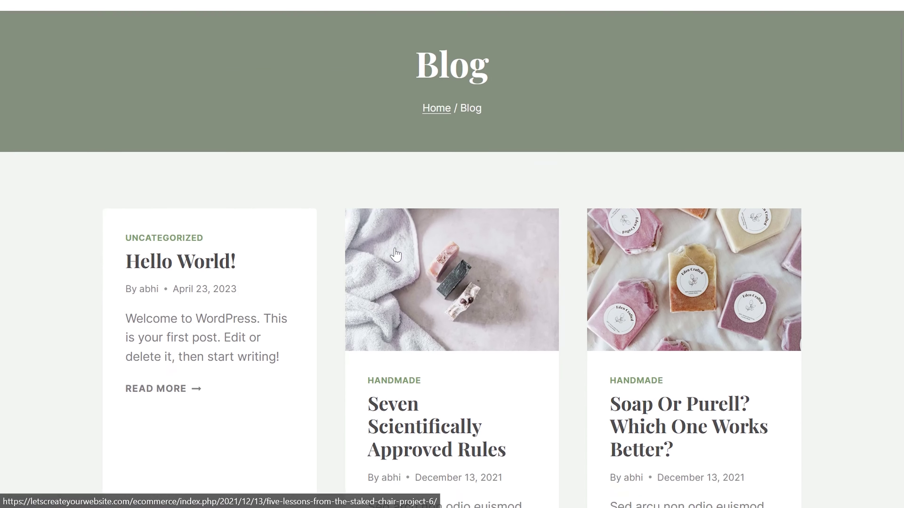
{"action": "scroll", "coordinate": [395, 254], "scroll_direction": "down", "scroll_amount": 6}
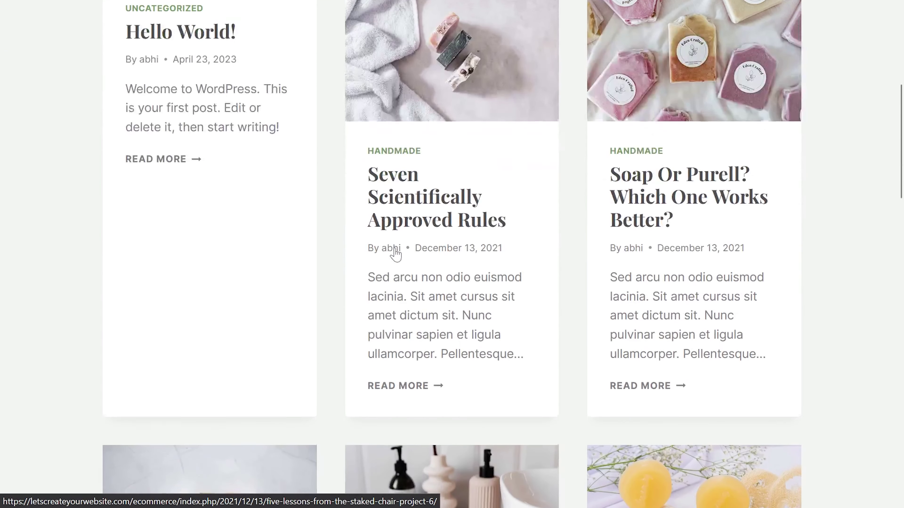
{"action": "scroll", "coordinate": [395, 254], "scroll_direction": "down", "scroll_amount": 3}
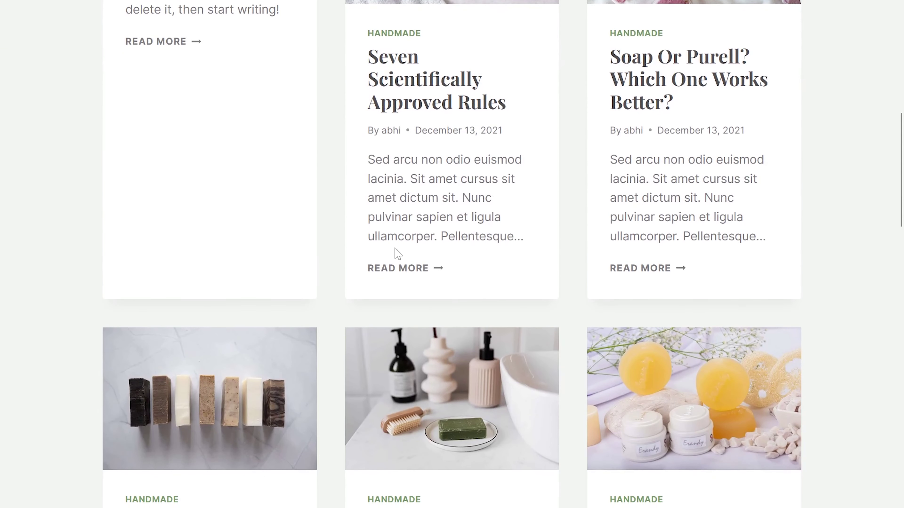
{"action": "scroll", "coordinate": [398, 254], "scroll_direction": "up", "scroll_amount": 3}
{"action": "scroll", "coordinate": [397, 254], "scroll_direction": "down", "scroll_amount": 1}
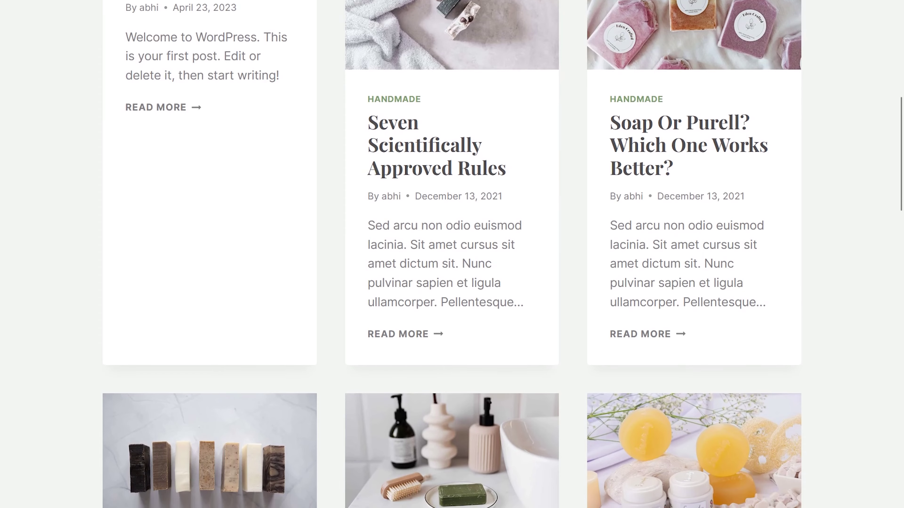
- Open the blog post Seven Scientifically Approved Rules and look through its layout
{"action": "left_click", "coordinate": [413, 335]}
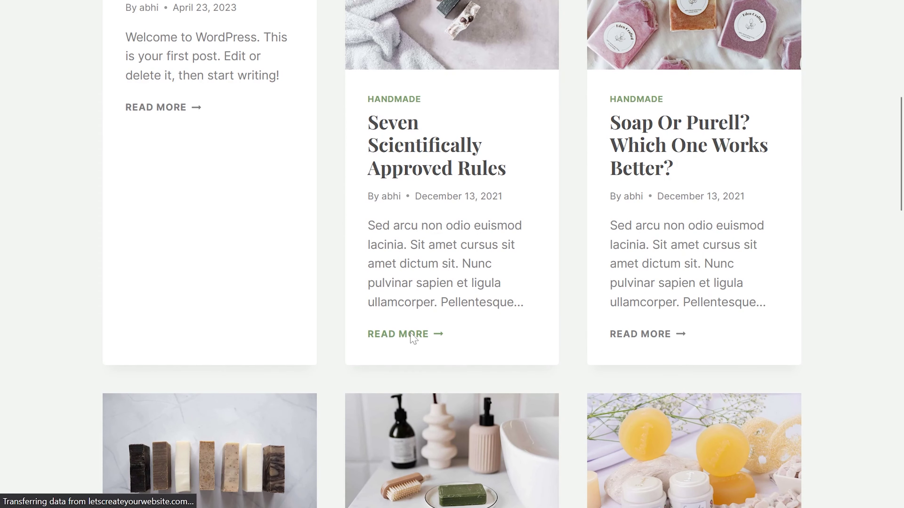
{"action": "scroll", "coordinate": [413, 338], "scroll_direction": "down", "scroll_amount": 5}
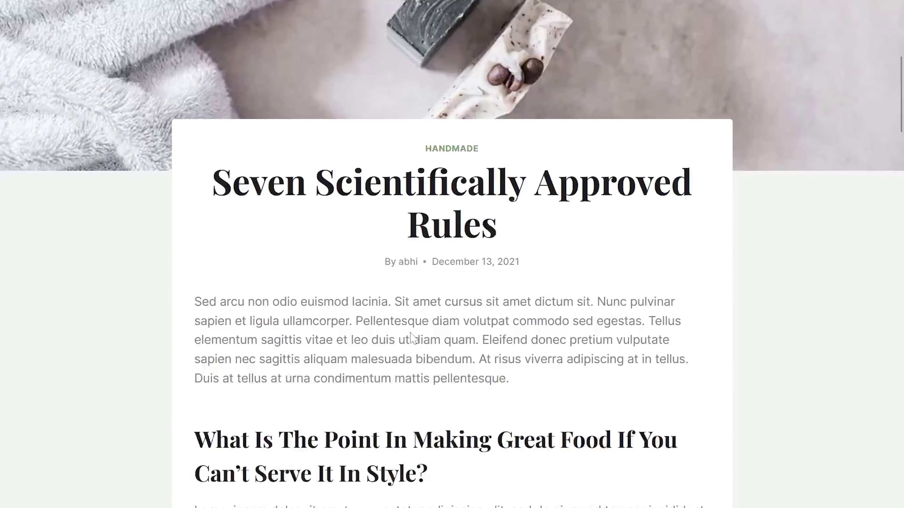
{"action": "scroll", "coordinate": [413, 338], "scroll_direction": "down", "scroll_amount": 2}
{"action": "scroll", "coordinate": [413, 338], "scroll_direction": "up", "scroll_amount": 7}
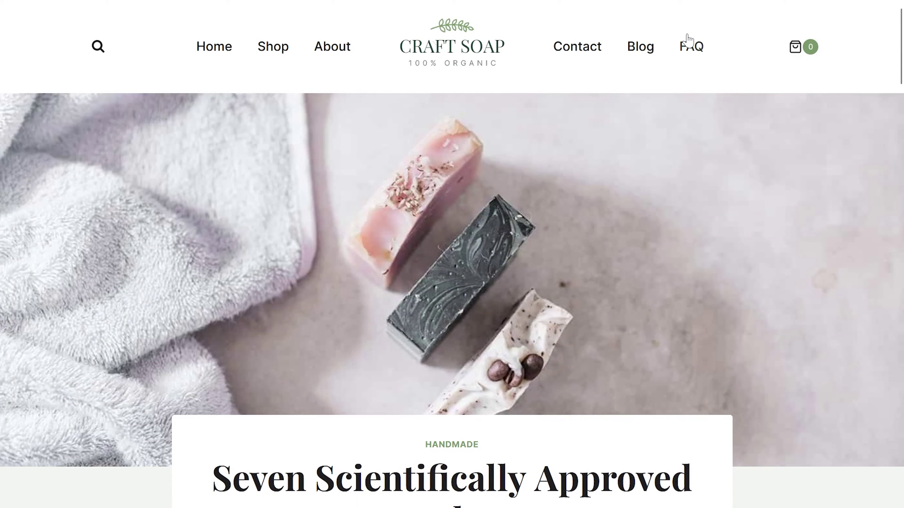
- Open the FAQ page and view its Popular Questions section
{"action": "left_click", "coordinate": [690, 48]}
{"action": "scroll", "coordinate": [376, 311], "scroll_direction": "down", "scroll_amount": 4}
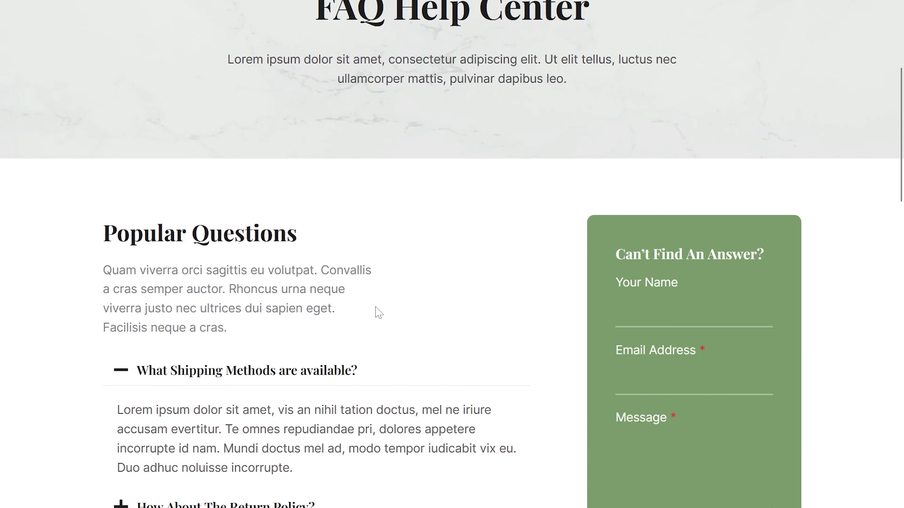
{"action": "left_click", "coordinate": [138, 269]}
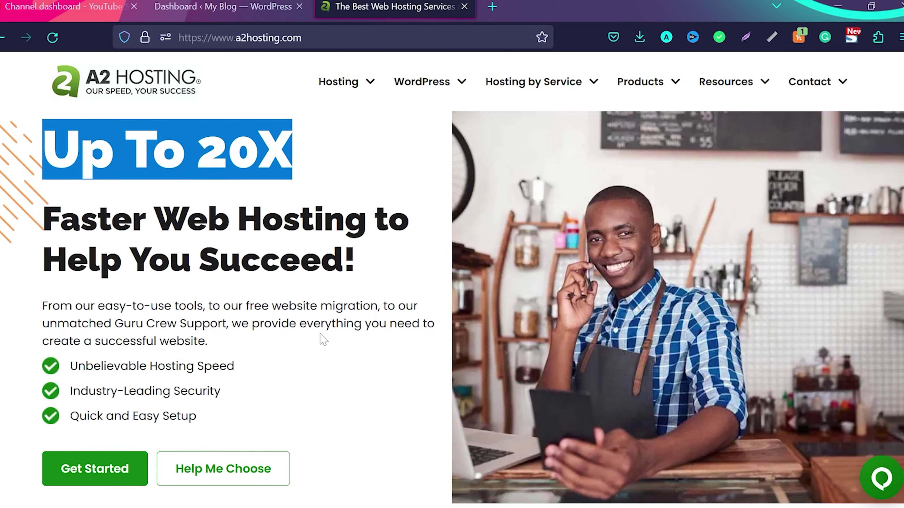
- Get started on the A2 Hosting site and open the plans for Shared Hosting
{"action": "left_click", "coordinate": [96, 471]}
{"action": "scroll", "coordinate": [213, 360], "scroll_direction": "down", "scroll_amount": 3}
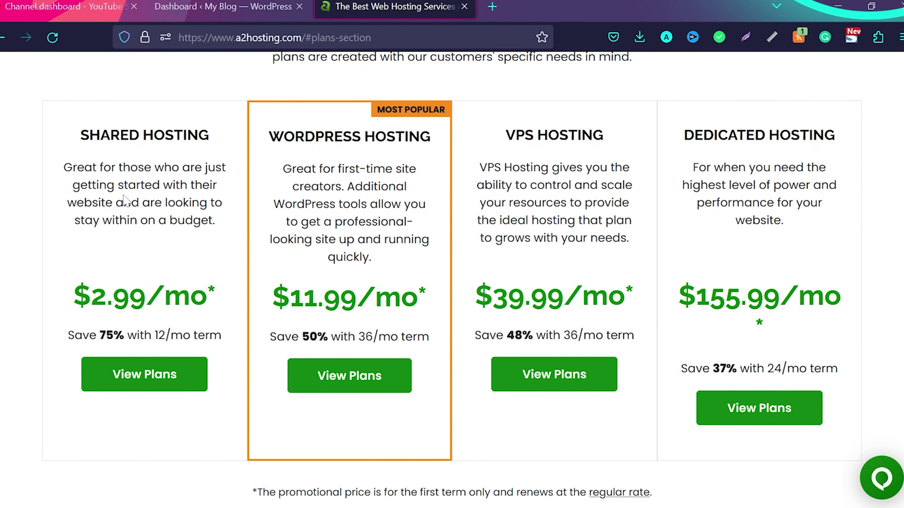
{"action": "left_click", "coordinate": [146, 383]}
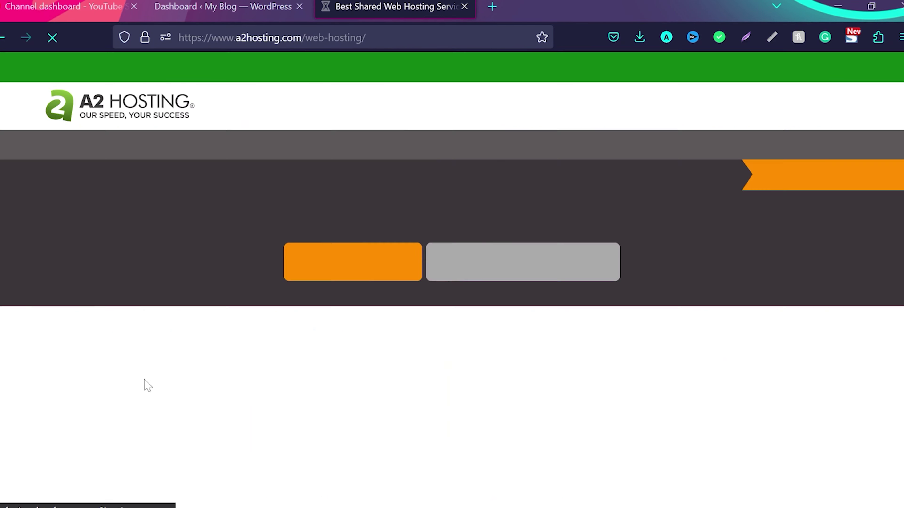
- Review the shared hosting plans and choose the Startup plan
{"action": "scroll", "coordinate": [277, 344], "scroll_direction": "down", "scroll_amount": 5}
{"action": "scroll", "coordinate": [274, 343], "scroll_direction": "down", "scroll_amount": 2}
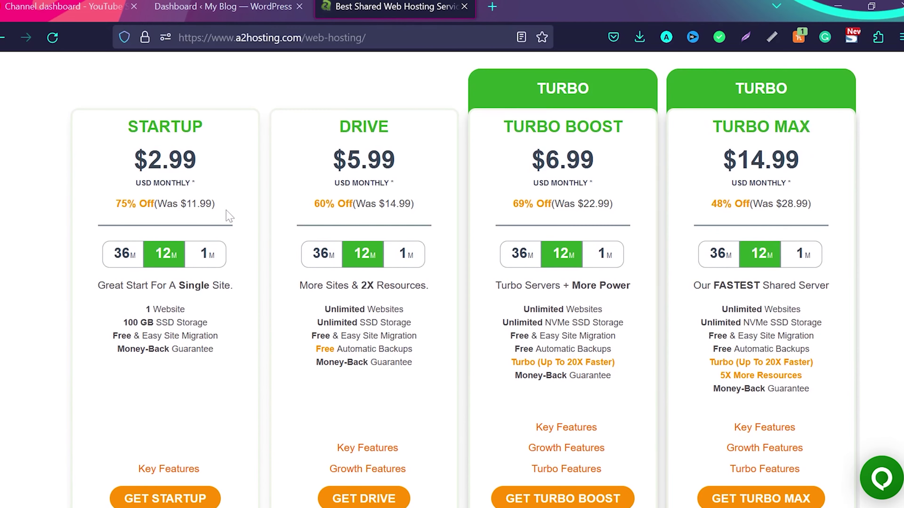
{"action": "scroll", "coordinate": [229, 207], "scroll_direction": "down", "scroll_amount": 1}
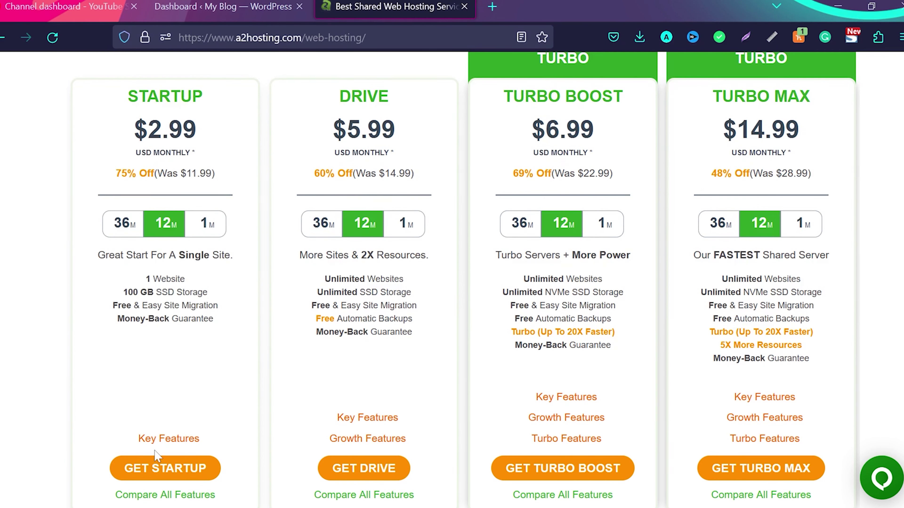
{"action": "left_click", "coordinate": [160, 469]}
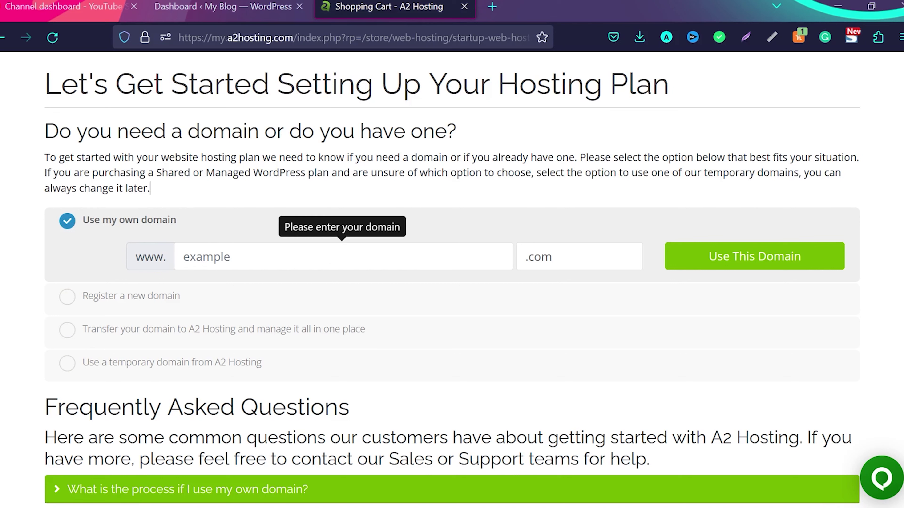
- Enter letscreateyourwebsite as the existing domain under the own-domain option
{"action": "type", "text": "https://letscreateyourwebsite.com/ecommerce/"}
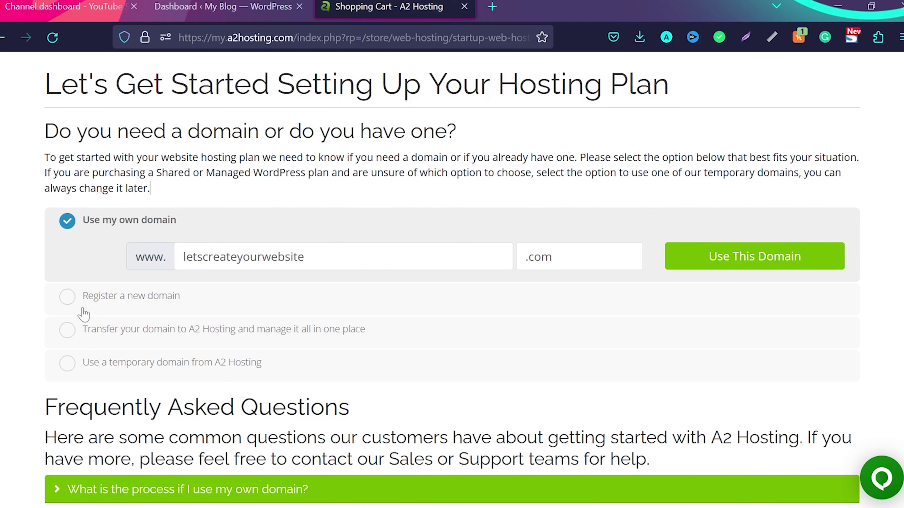
- Choose to register a new domain, enter letscreateyourwebsite.com with the .com extension and check its availability
{"action": "left_click", "coordinate": [68, 296]}
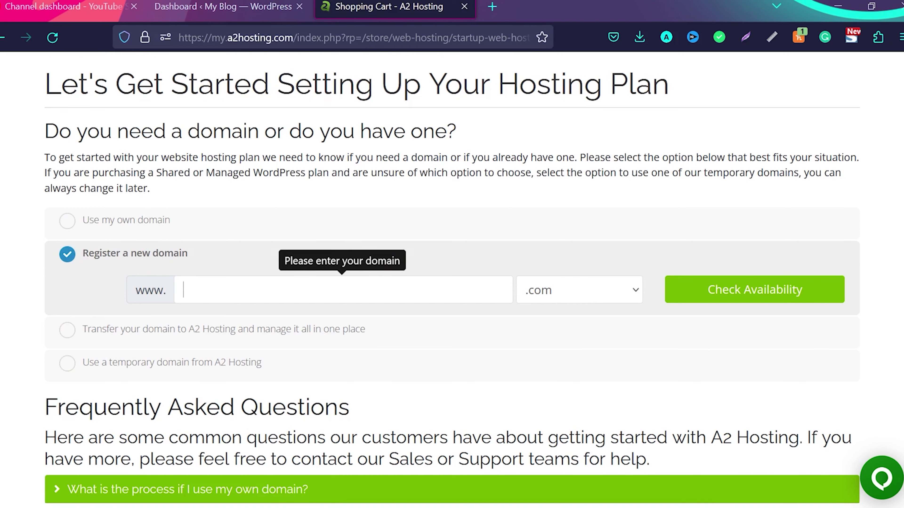
{"action": "type", "text": "letscreateyourwebsite.com"}
{"action": "left_click", "coordinate": [630, 290]}
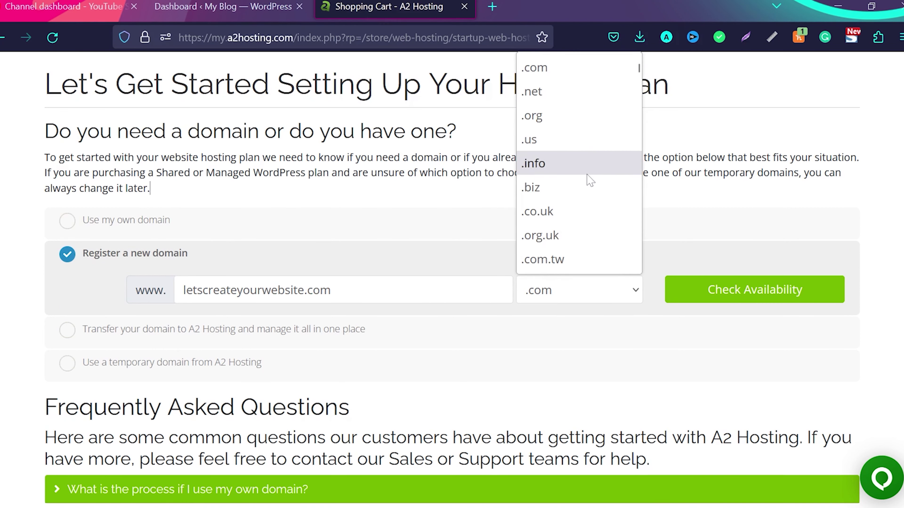
{"action": "left_click", "coordinate": [568, 71]}
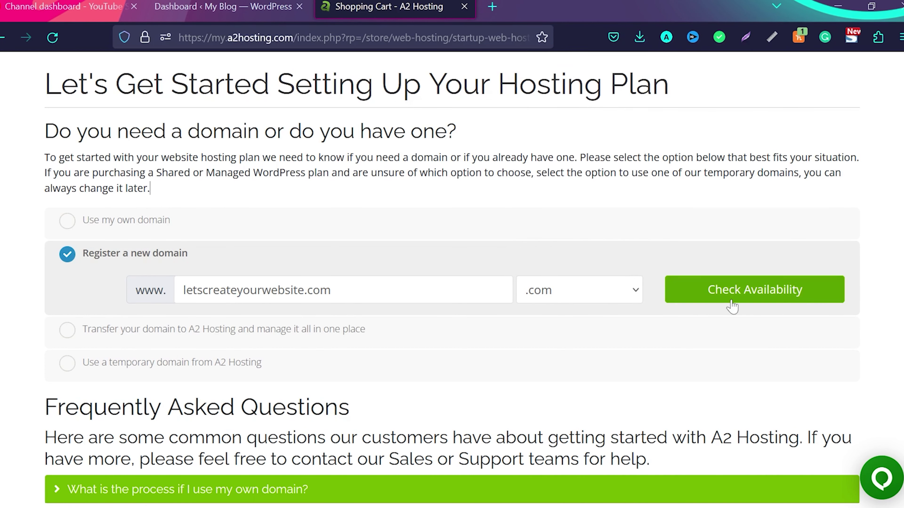
{"action": "left_click", "coordinate": [746, 295]}
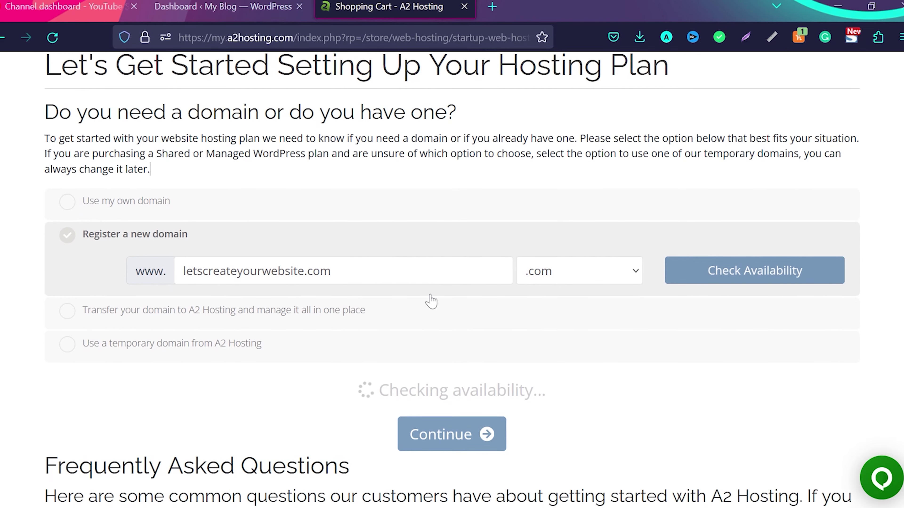
- Read the availability result for letscreateyourwebsite.com and the suggested domains
{"action": "scroll", "coordinate": [431, 297], "scroll_direction": "down", "scroll_amount": 2}
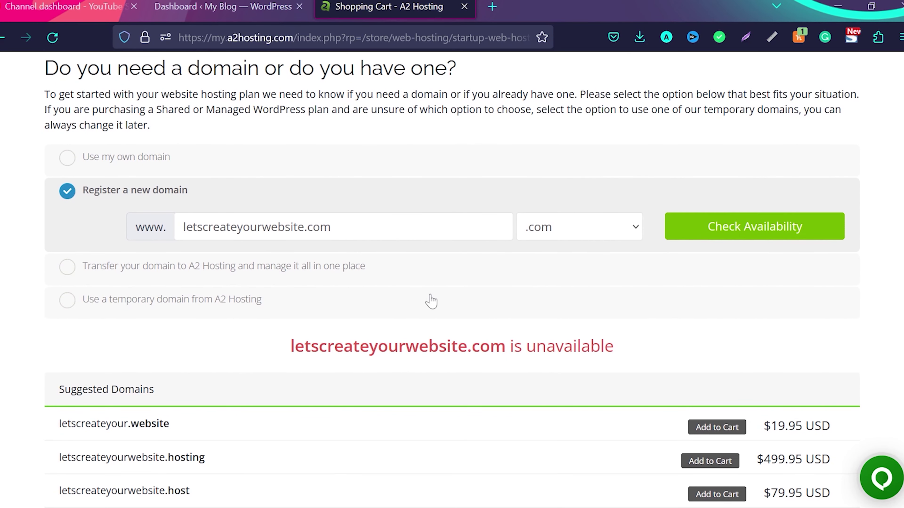
{"action": "left_click_drag", "start_coordinate": [581, 342], "coordinate": [526, 346]}
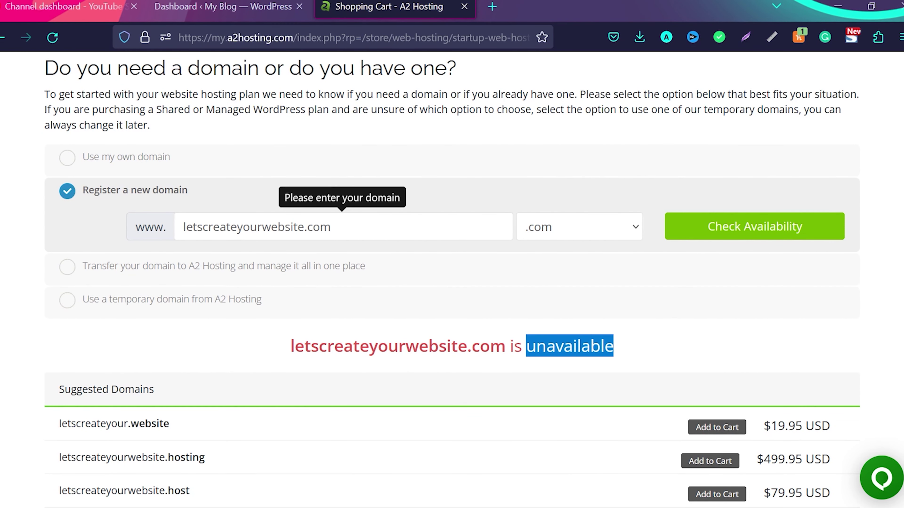
{"action": "left_click", "coordinate": [178, 353]}
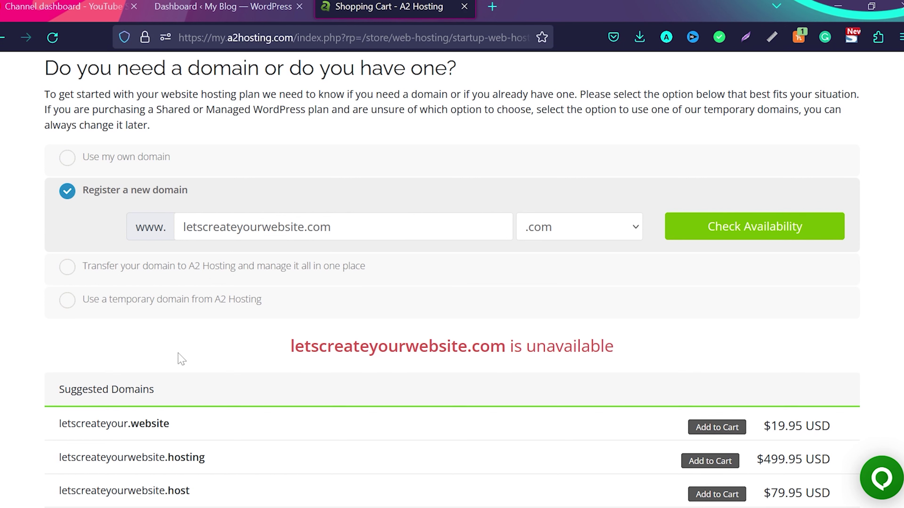
- Choose a temporary domain from A2 Hosting, enter abhi under .a2hosted.com and check its availability
{"action": "left_click", "coordinate": [67, 301]}
{"action": "left_click", "coordinate": [288, 296]}
{"action": "type", "text": "abhi"}
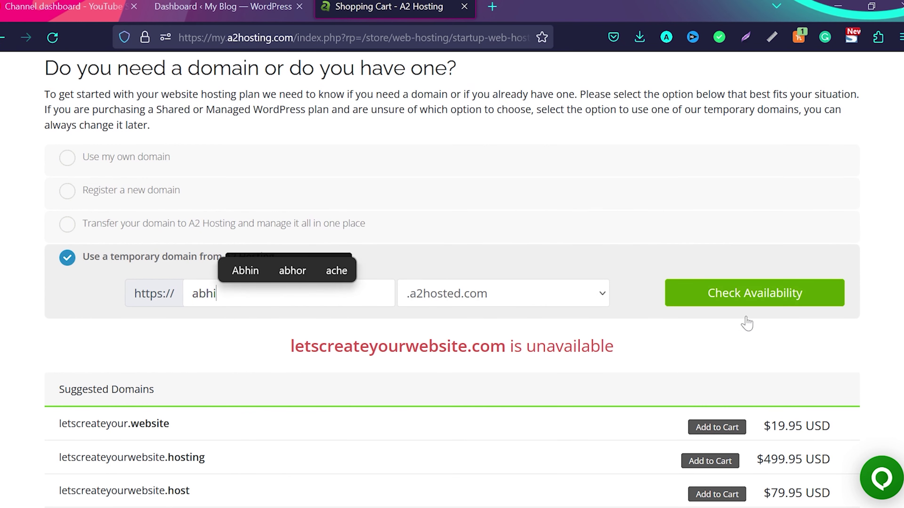
{"action": "left_click", "coordinate": [754, 350]}
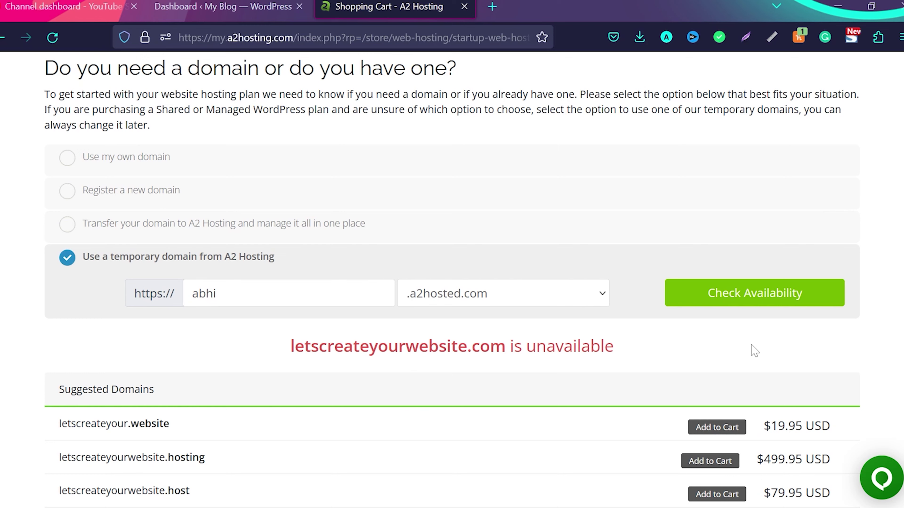
{"action": "left_click", "coordinate": [752, 299]}
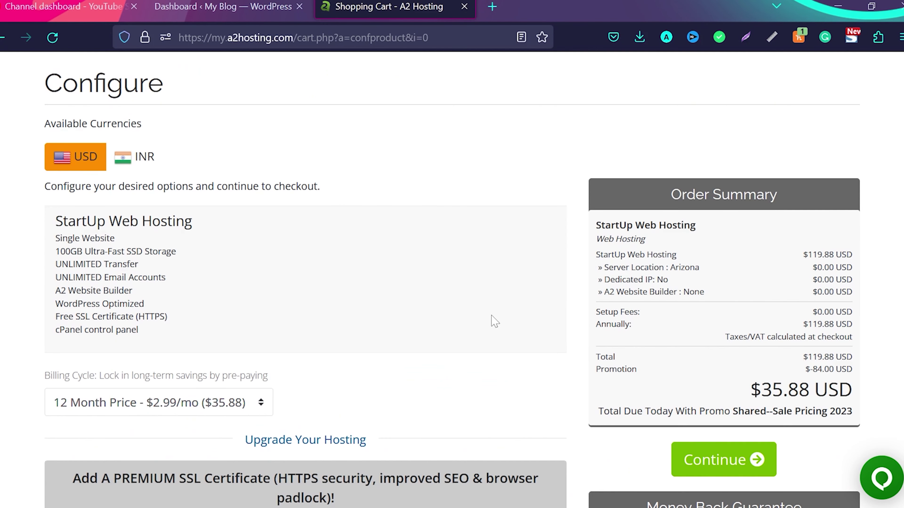
- Examine the StartUp Web Hosting features, including storage type and WordPress optimization, and the promotion and total in the order summary
{"action": "scroll", "coordinate": [495, 322], "scroll_direction": "down", "scroll_amount": 2}
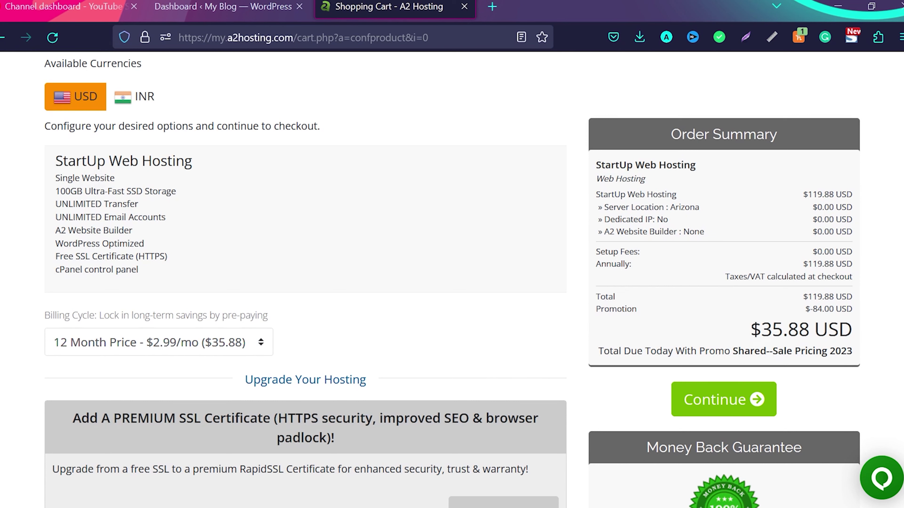
{"action": "left_click_drag", "start_coordinate": [84, 191], "coordinate": [136, 191]}
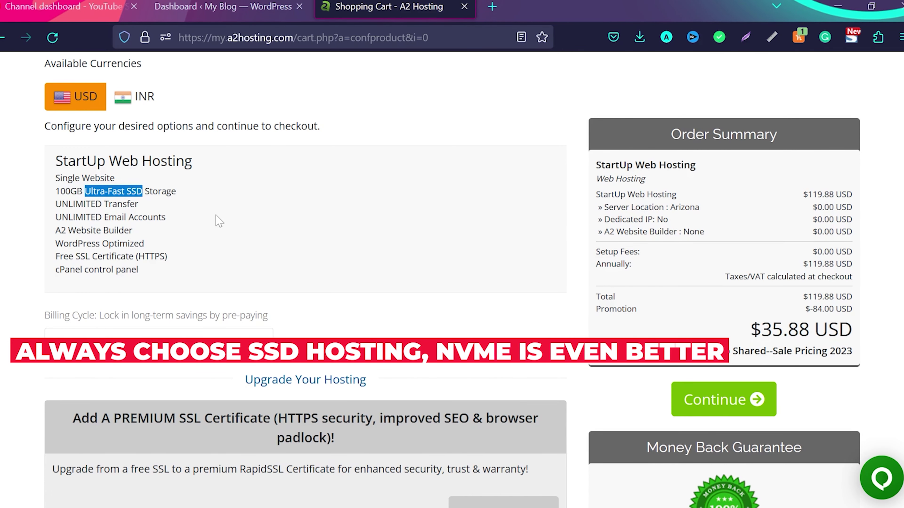
{"action": "scroll", "coordinate": [219, 216], "scroll_direction": "down", "scroll_amount": 1}
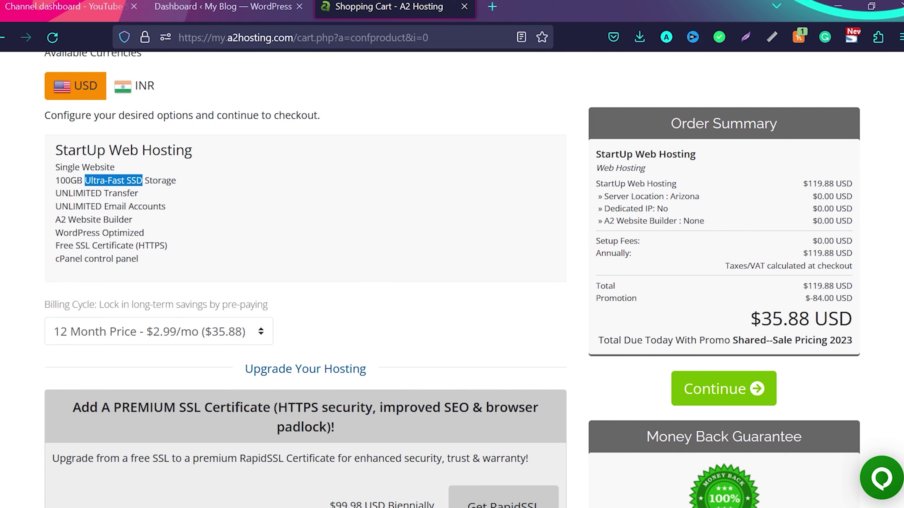
{"action": "left_click_drag", "start_coordinate": [68, 219], "coordinate": [54, 241]}
{"action": "left_click", "coordinate": [130, 219]}
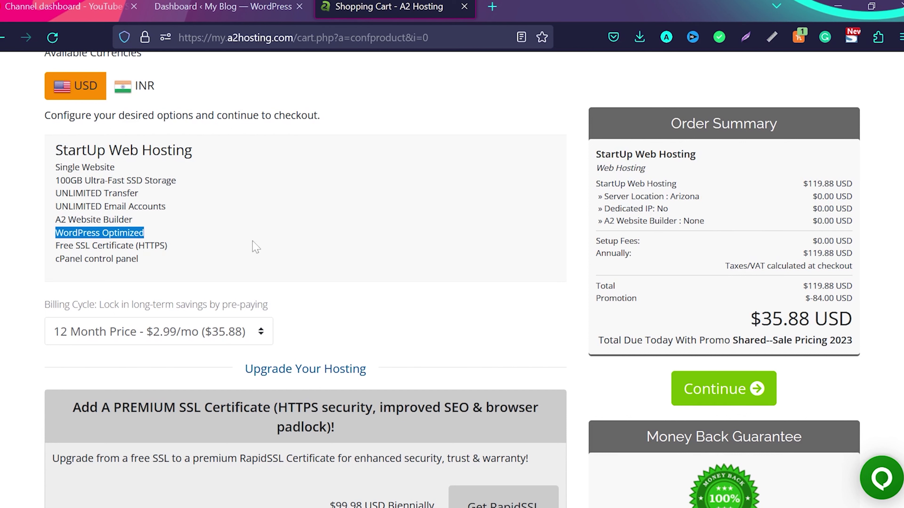
{"action": "left_click_drag", "start_coordinate": [167, 246], "coordinate": [146, 267]}
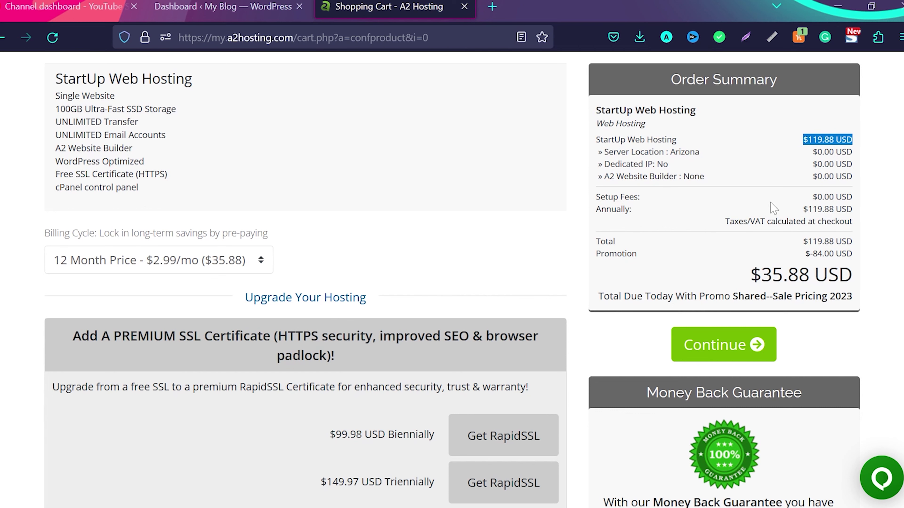
{"action": "left_click_drag", "start_coordinate": [595, 253], "coordinate": [842, 254]}
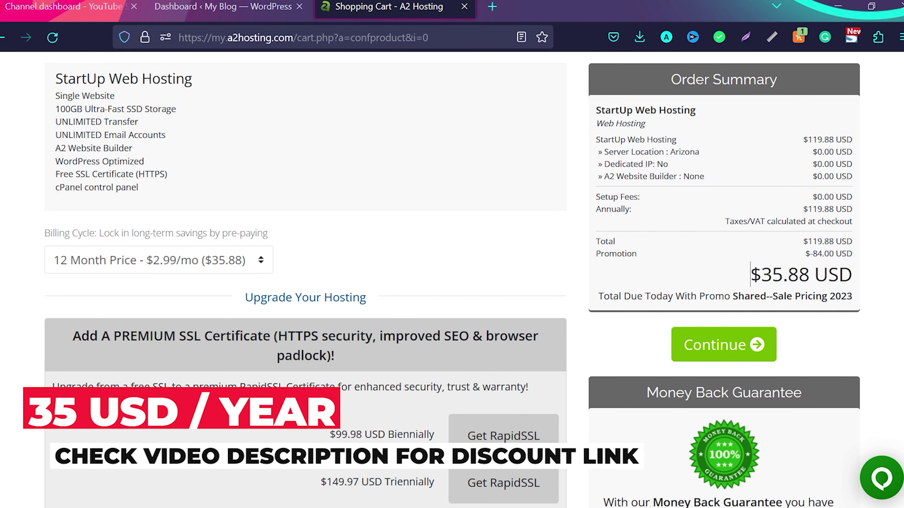
{"action": "left_click_drag", "start_coordinate": [750, 275], "coordinate": [783, 275]}
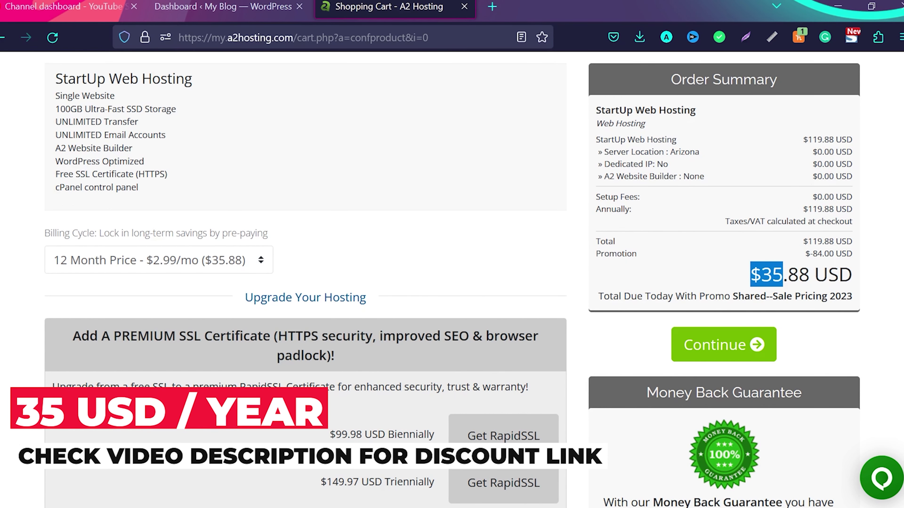
- Continue with the configured StartUp Web Hosting plan and proceed to checkout
{"action": "left_click", "coordinate": [715, 345]}
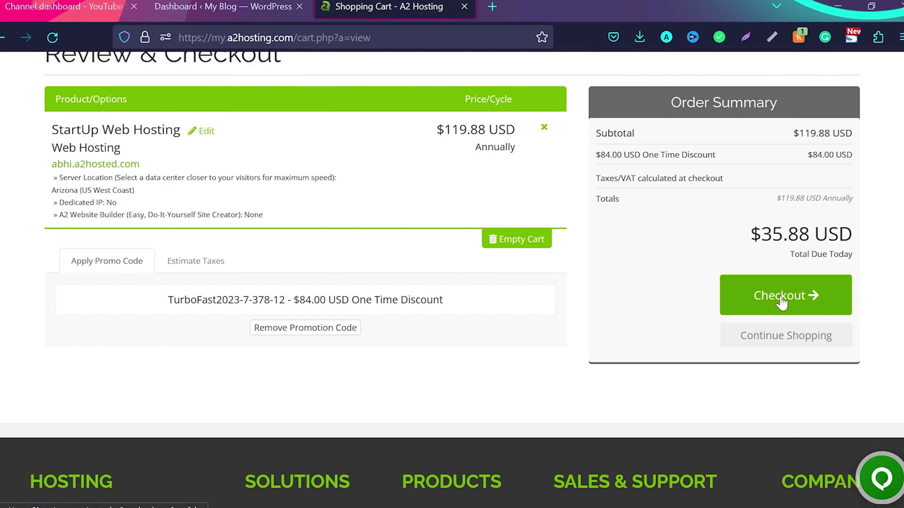
{"action": "left_click", "coordinate": [781, 302]}
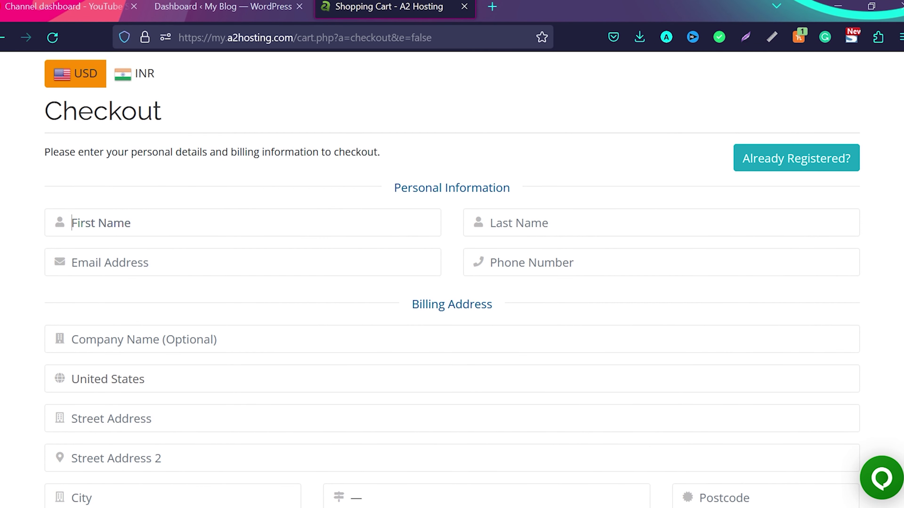
- Generate an account password for the Account Security section and insert it into both password fields
{"action": "scroll", "coordinate": [244, 283], "scroll_direction": "down", "scroll_amount": 8}
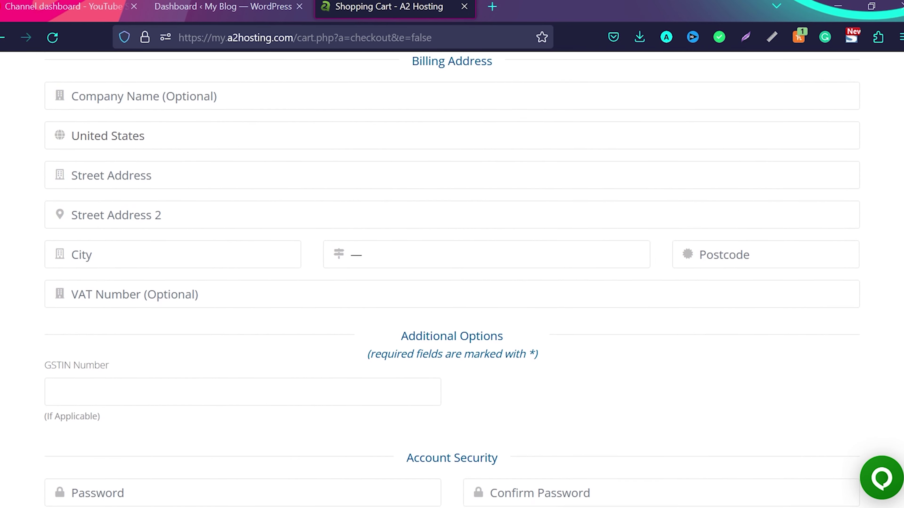
{"action": "scroll", "coordinate": [243, 280], "scroll_direction": "down", "scroll_amount": 6}
{"action": "left_click", "coordinate": [107, 139]}
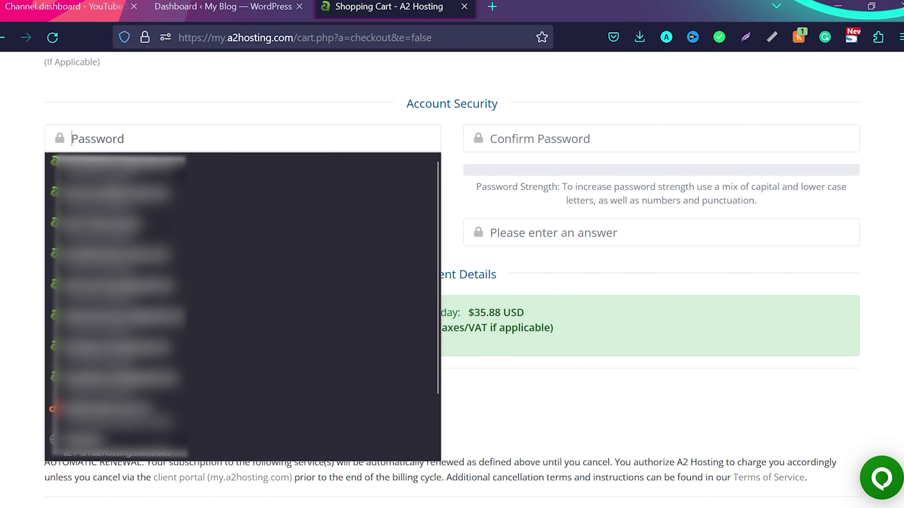
{"action": "left_click", "coordinate": [102, 180]}
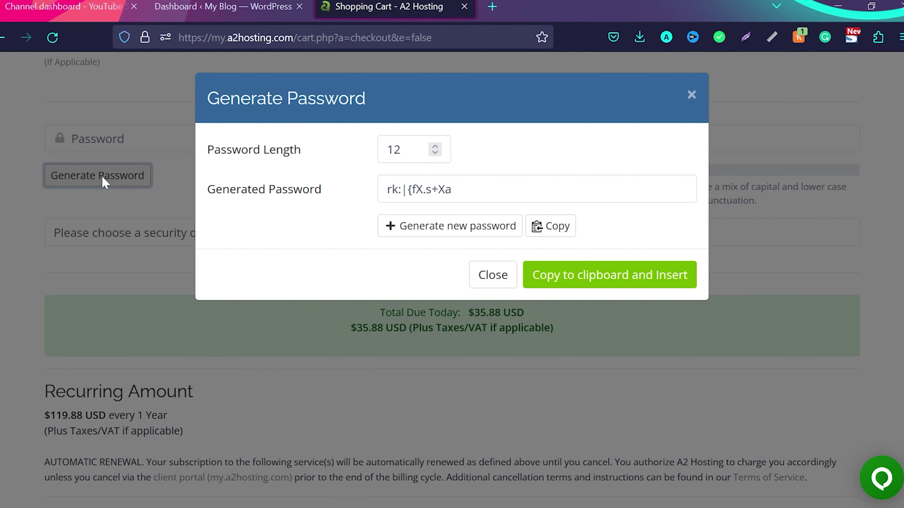
{"action": "left_click", "coordinate": [585, 277]}
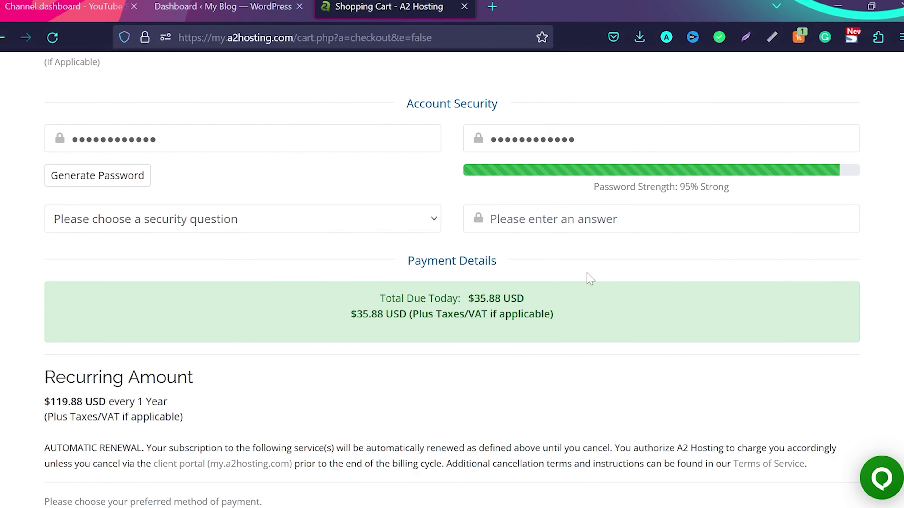
- Choose "What is the name of your first pet?" as the security question and enter the security answer
{"action": "scroll", "coordinate": [378, 212], "scroll_direction": "down", "scroll_amount": 1}
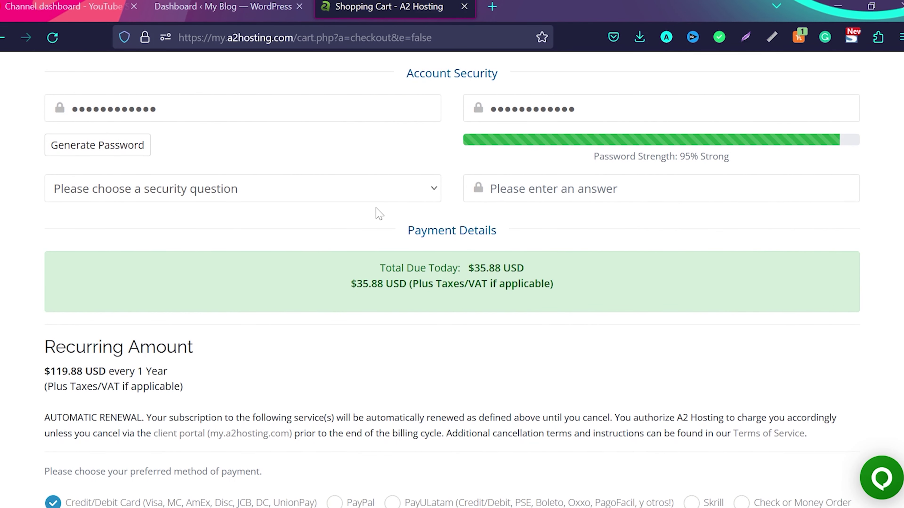
{"action": "left_click", "coordinate": [405, 190]}
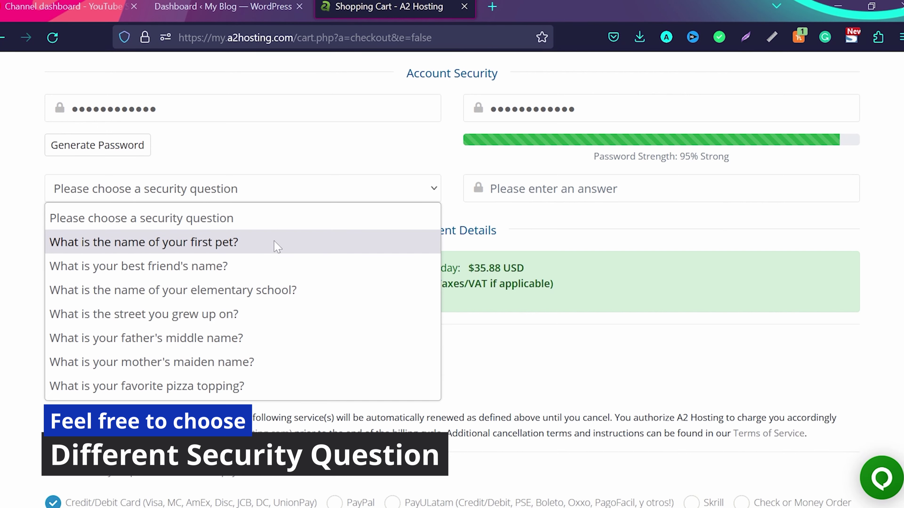
{"action": "left_click", "coordinate": [277, 247]}
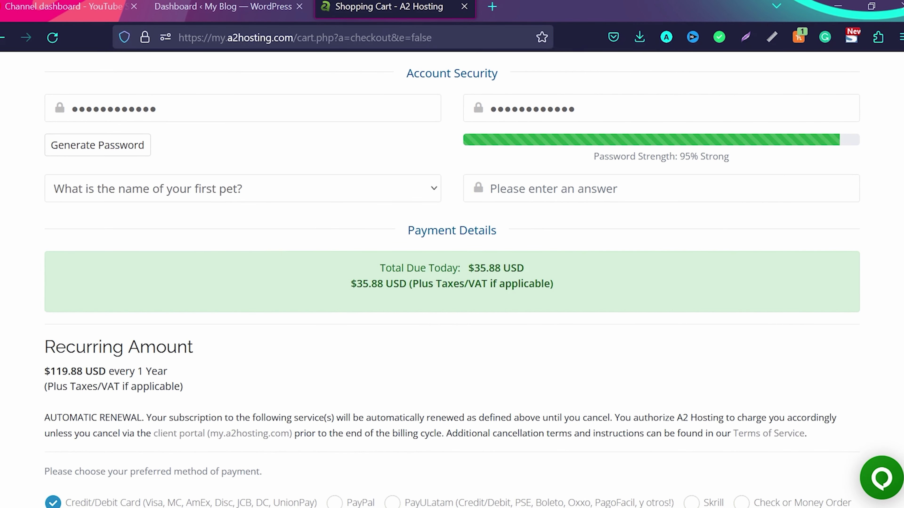
{"action": "left_click", "coordinate": [555, 189]}
{"action": "type", "text": "••••••"}
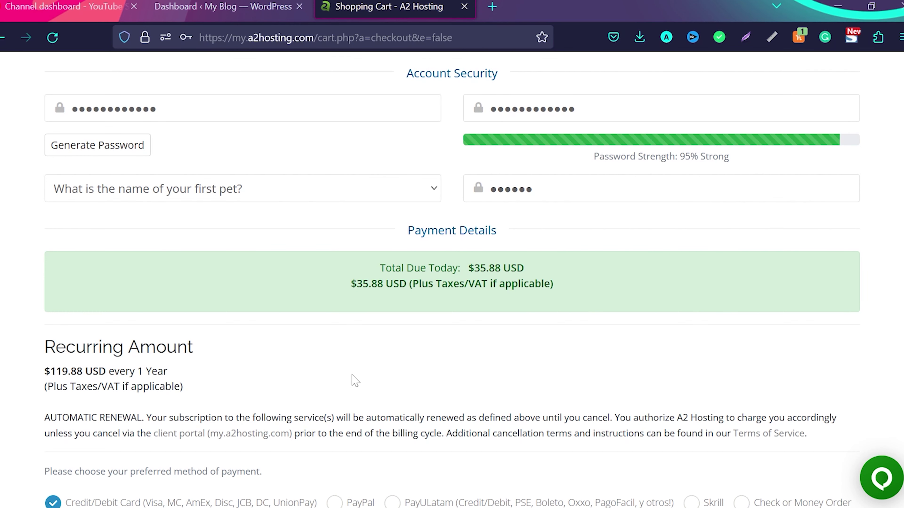
- Agree to the Terms of Service below the payment details and submit the order
{"action": "scroll", "coordinate": [354, 379], "scroll_direction": "down", "scroll_amount": 1}
{"action": "scroll", "coordinate": [353, 377], "scroll_direction": "up", "scroll_amount": 1}
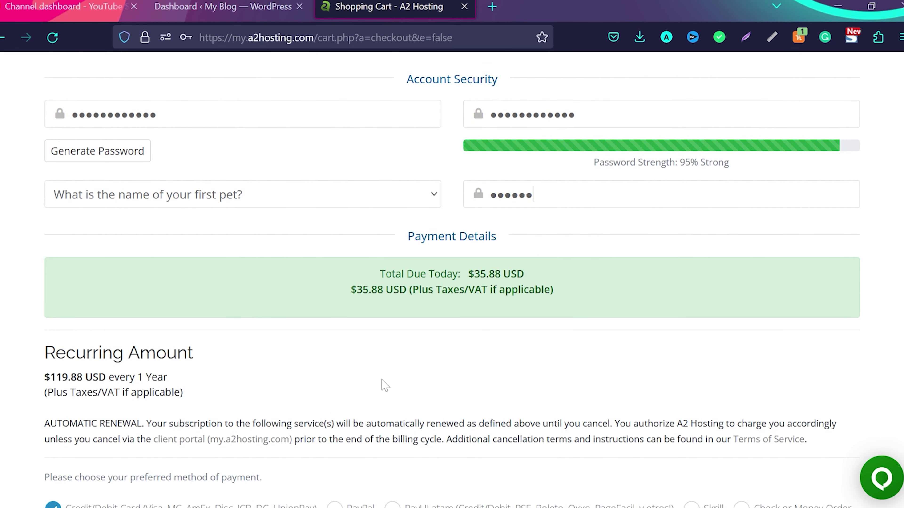
{"action": "scroll", "coordinate": [385, 380], "scroll_direction": "down", "scroll_amount": 10}
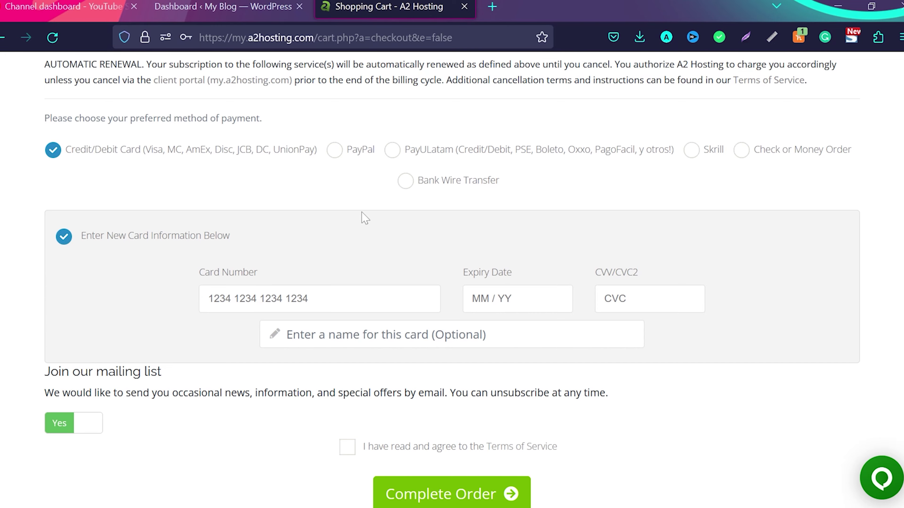
{"action": "scroll", "coordinate": [362, 224], "scroll_direction": "down", "scroll_amount": 2}
{"action": "scroll", "coordinate": [342, 285], "scroll_direction": "down", "scroll_amount": 2}
{"action": "left_click", "coordinate": [347, 329]}
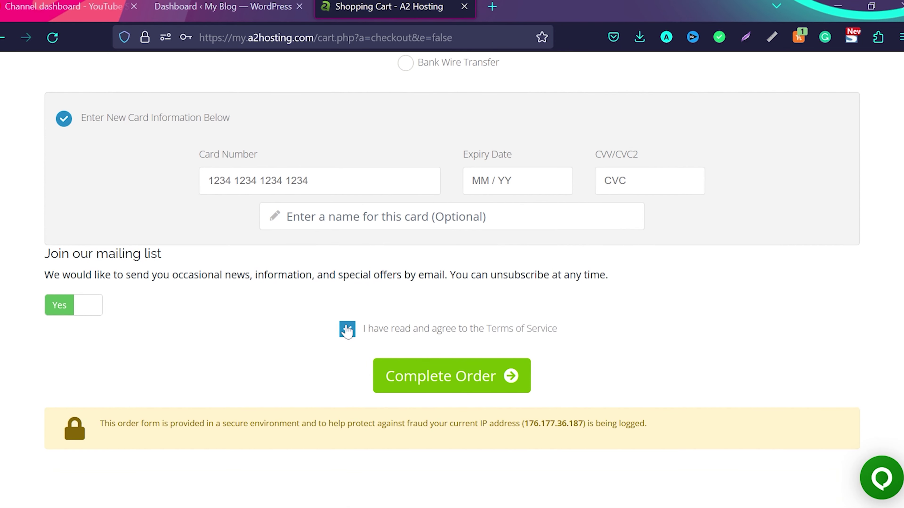
{"action": "left_click", "coordinate": [448, 377]}
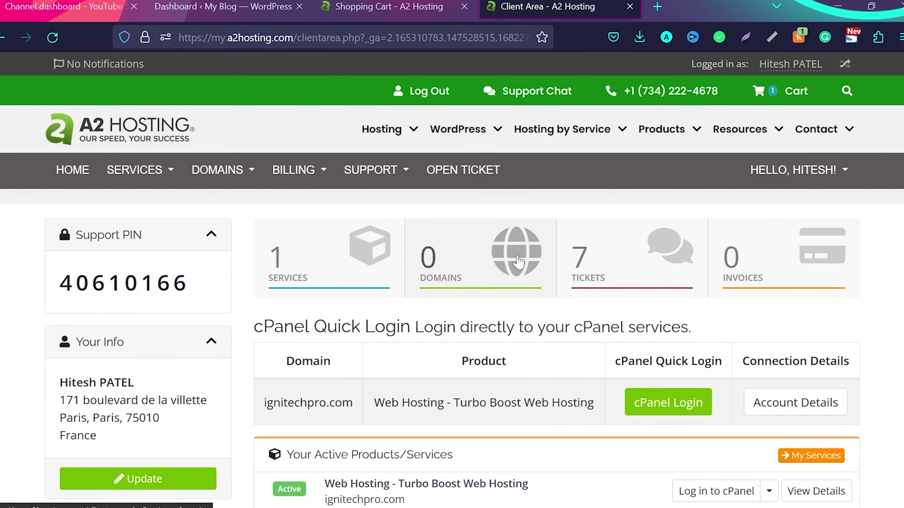
- Log in to cPanel for ignitechpro.com from the client area and open WordPress Manager by Softaculous
{"action": "scroll", "coordinate": [518, 262], "scroll_direction": "down", "scroll_amount": 3}
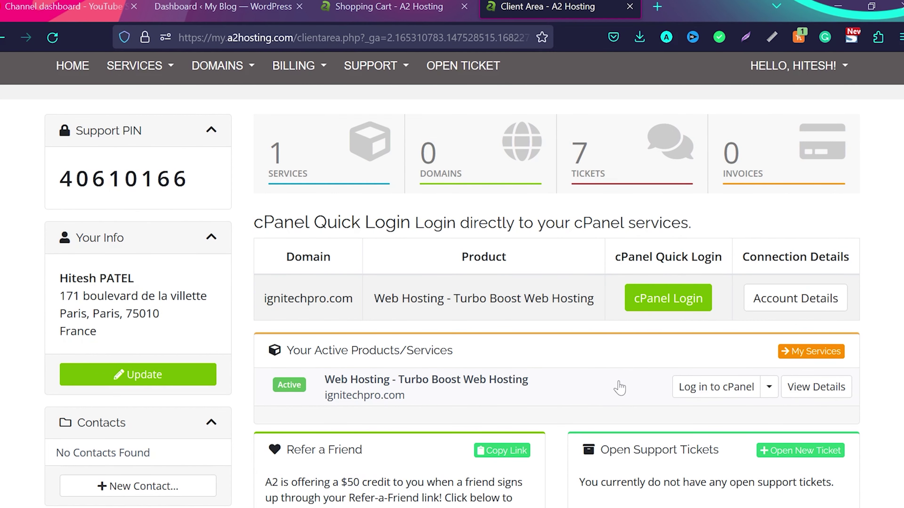
{"action": "left_click", "coordinate": [655, 296]}
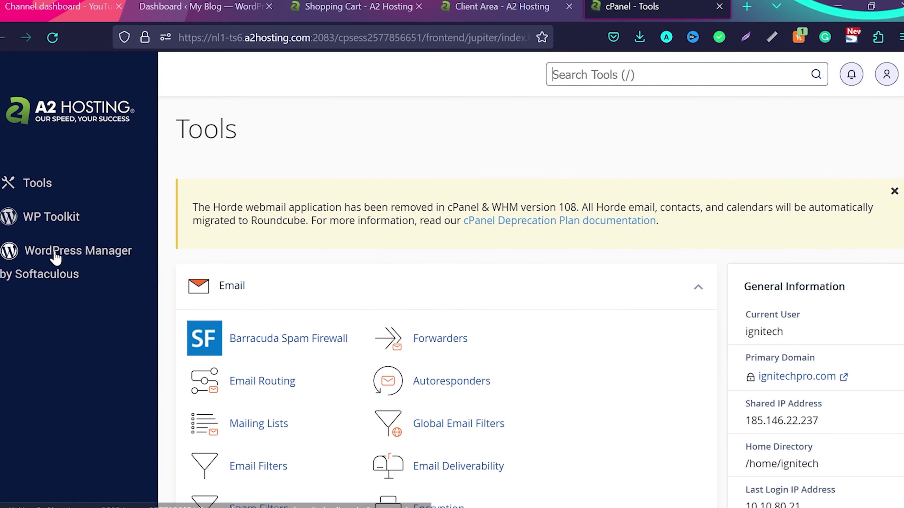
{"action": "left_click", "coordinate": [55, 255]}
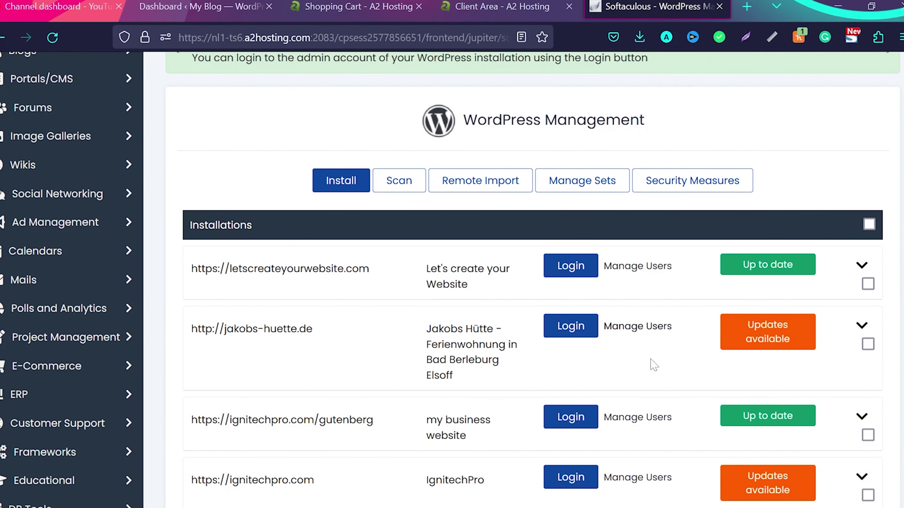
- Open the form for a fresh WordPress installation and examine its installation URL, site settings and admin account fields
{"action": "scroll", "coordinate": [381, 372], "scroll_direction": "up", "scroll_amount": 1}
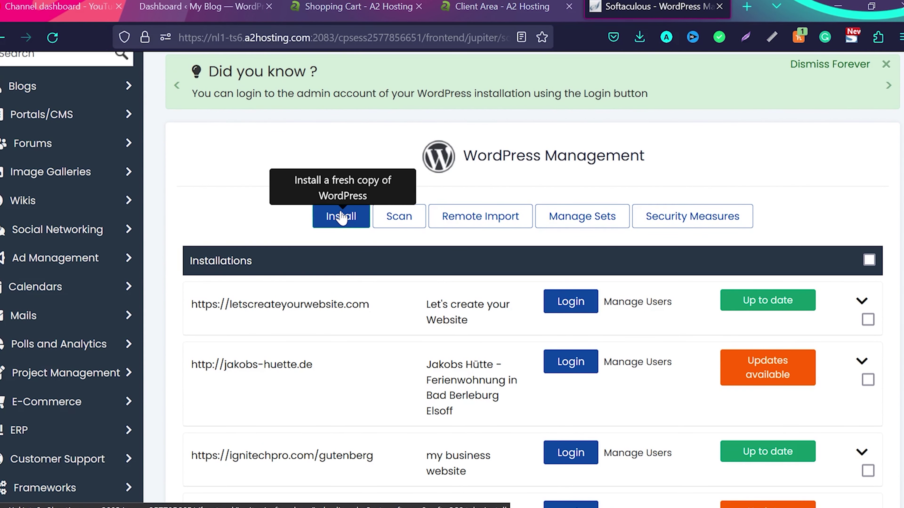
{"action": "left_click", "coordinate": [342, 218]}
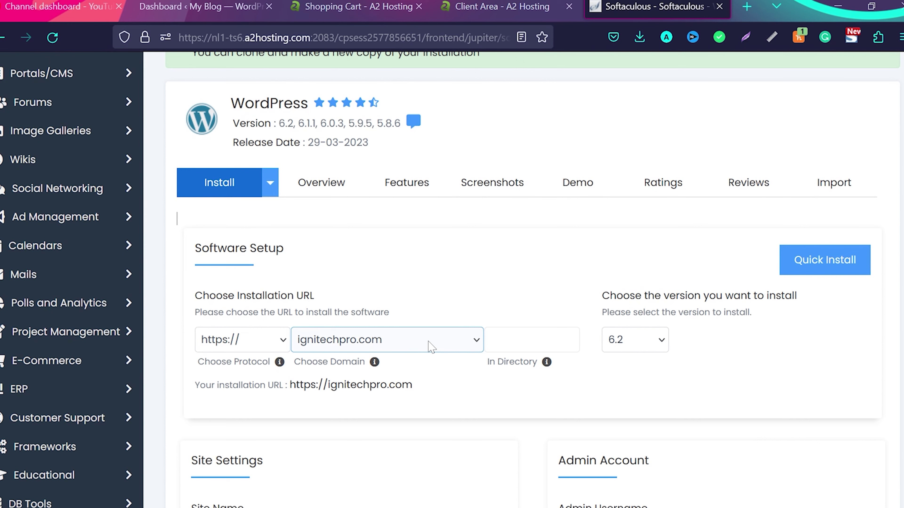
{"action": "scroll", "coordinate": [431, 347], "scroll_direction": "down", "scroll_amount": 10}
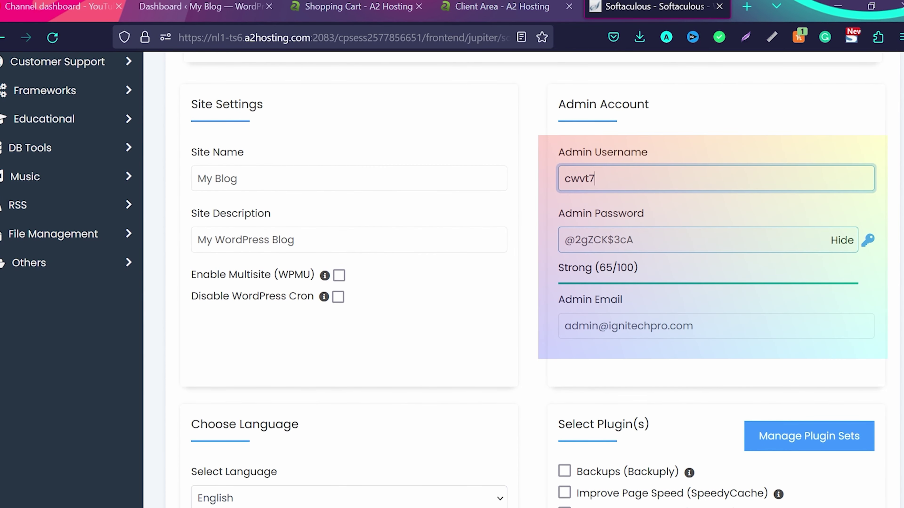
{"action": "scroll", "coordinate": [645, 258], "scroll_direction": "down", "scroll_amount": 2}
{"action": "left_click", "coordinate": [645, 258]}
{"action": "scroll", "coordinate": [645, 258], "scroll_direction": "up", "scroll_amount": 6}
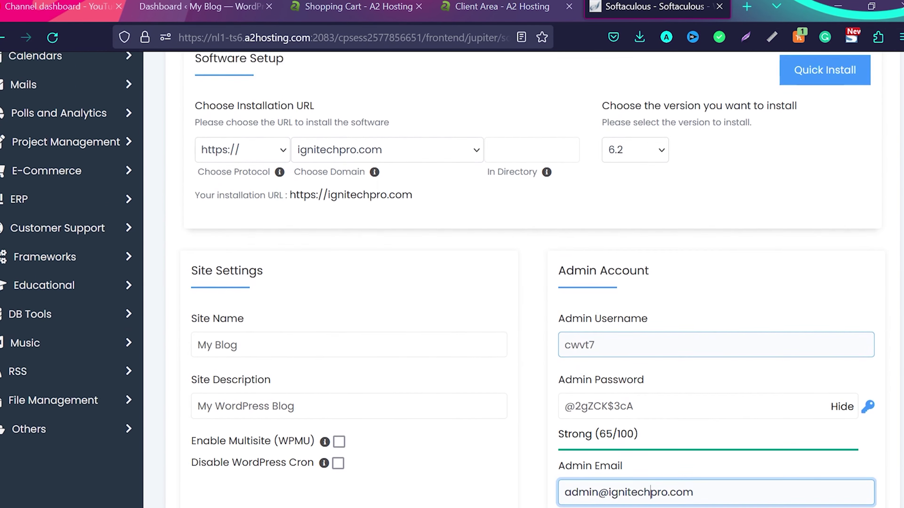
{"action": "scroll", "coordinate": [705, 234], "scroll_direction": "up", "scroll_amount": 2}
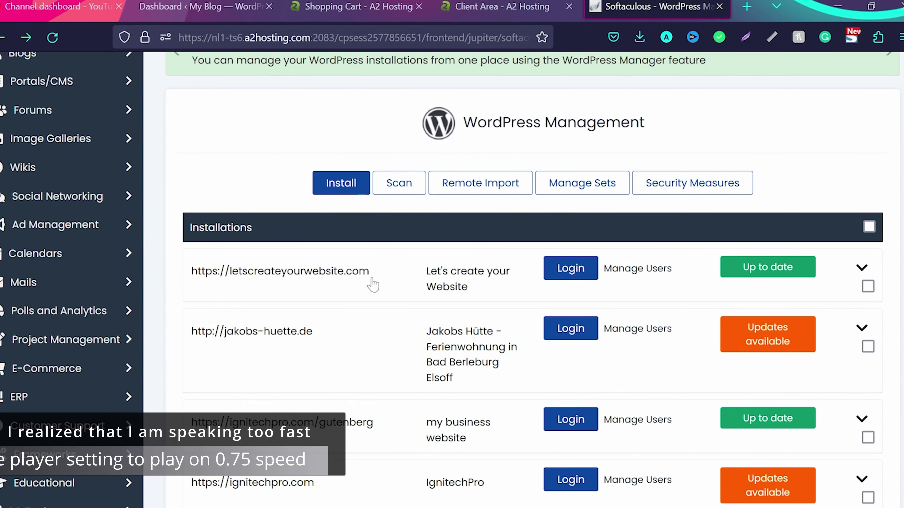
- Log in to the site's WordPress dashboard from WordPress Manager and collapse all five dashboard boxes
{"action": "left_click", "coordinate": [572, 269]}
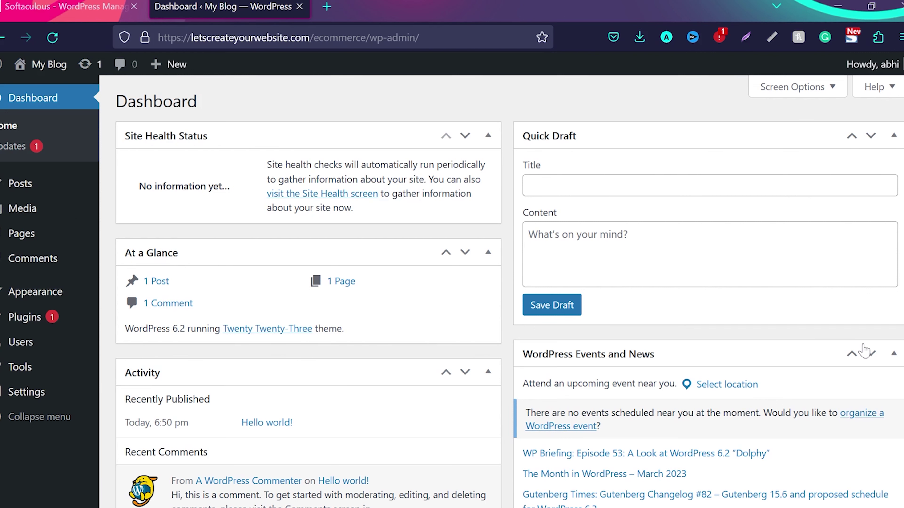
{"action": "left_click", "coordinate": [894, 354]}
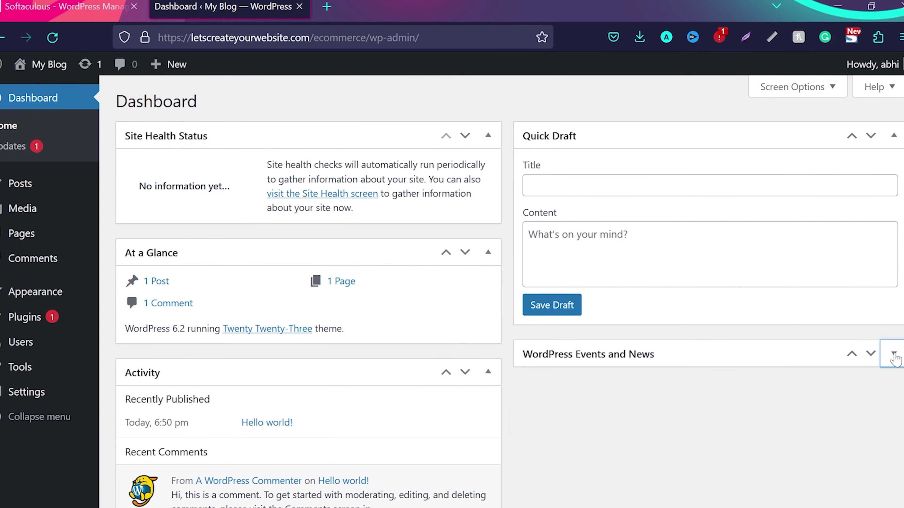
{"action": "left_click", "coordinate": [894, 136]}
{"action": "left_click", "coordinate": [488, 252]}
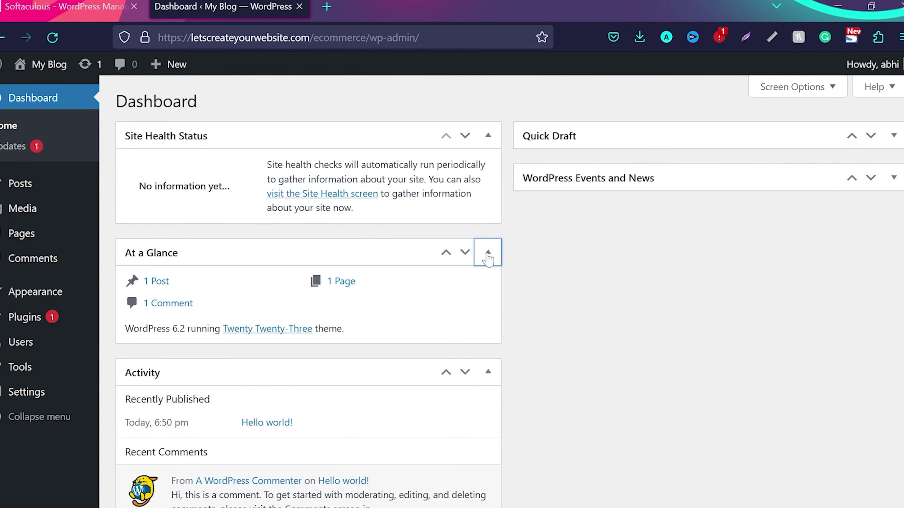
{"action": "left_click", "coordinate": [488, 135]}
{"action": "left_click", "coordinate": [488, 220]}
{"action": "left_click", "coordinate": [331, 289]}
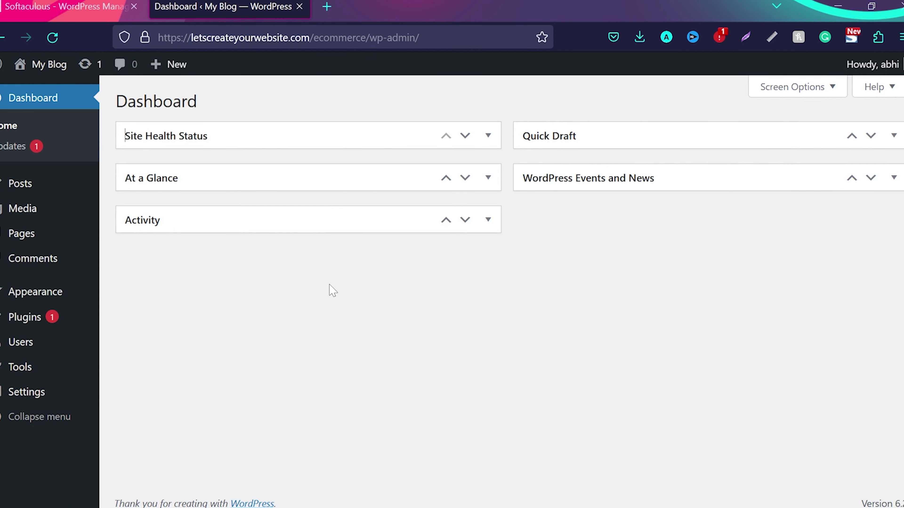
- Open the live site in a separate browser tab, look over its default front page and return to the dashboard
{"action": "mouse_move", "coordinate": [44, 63]}
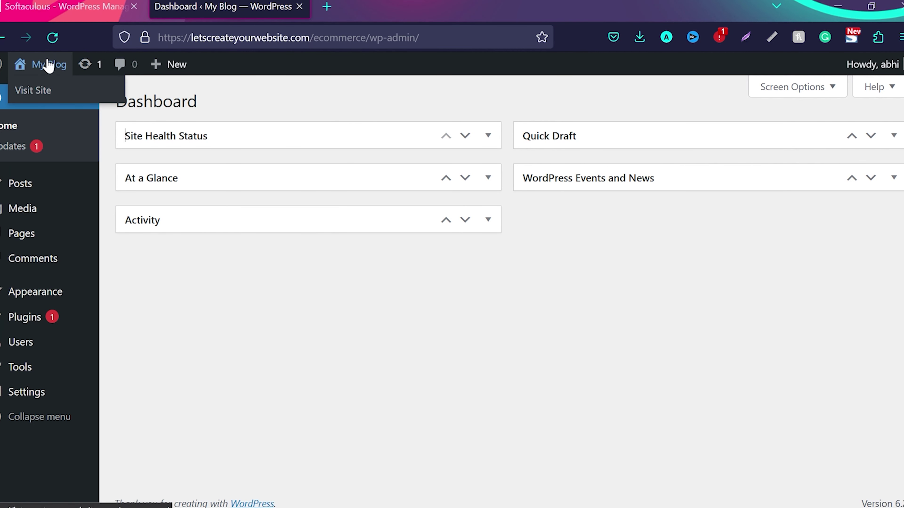
{"action": "middle_click", "coordinate": [47, 92]}
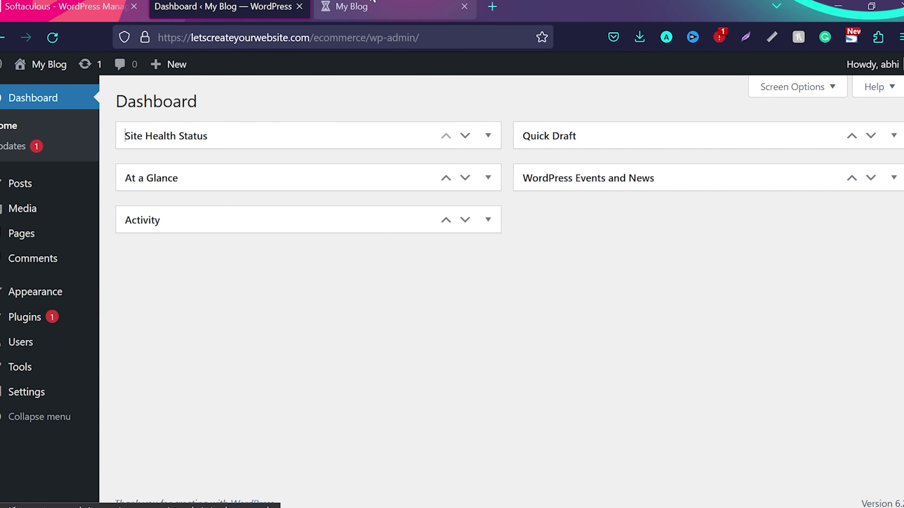
{"action": "left_click", "coordinate": [392, 6]}
{"action": "scroll", "coordinate": [338, 367], "scroll_direction": "down", "scroll_amount": 5}
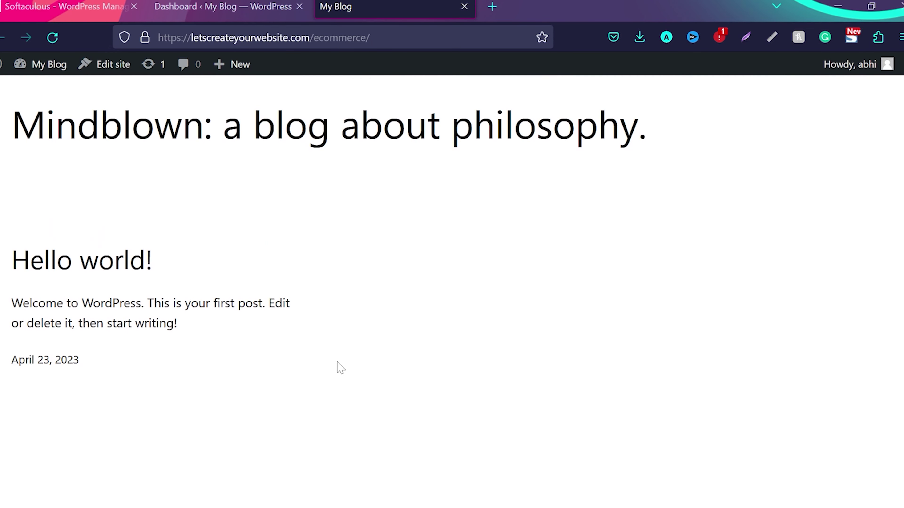
{"action": "scroll", "coordinate": [337, 367], "scroll_direction": "up", "scroll_amount": 5}
{"action": "left_click", "coordinate": [231, 4]}
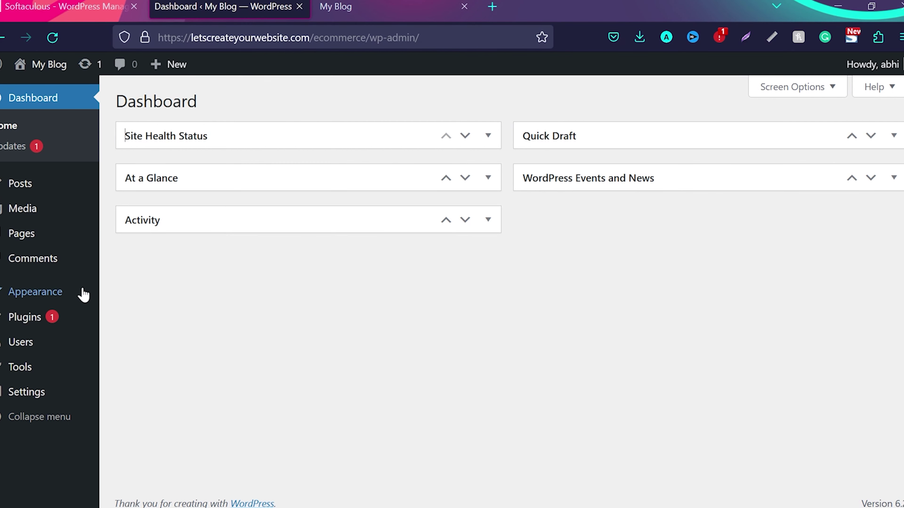
- Search the WordPress theme directory for "kadence" and activate the Kadence theme
{"action": "mouse_move", "coordinate": [81, 295]}
{"action": "left_click", "coordinate": [133, 300]}
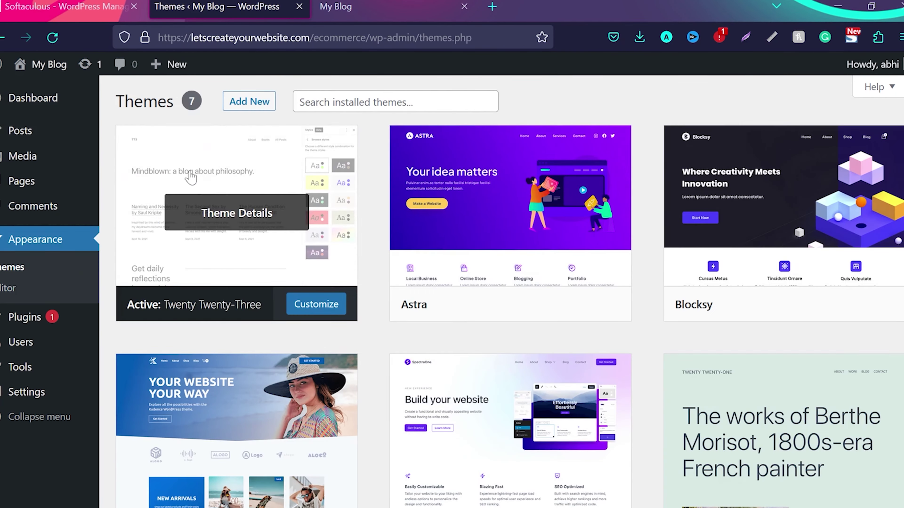
{"action": "left_click", "coordinate": [248, 104]}
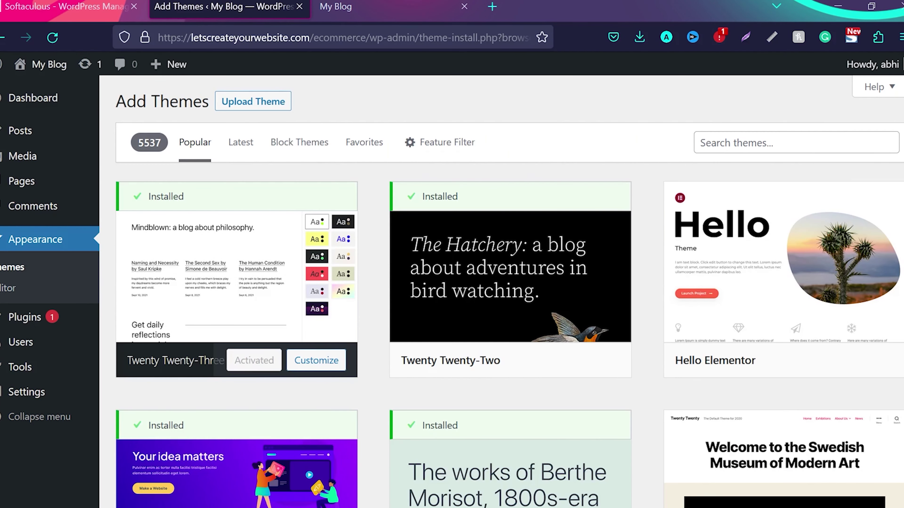
{"action": "left_click", "coordinate": [796, 143]}
{"action": "type", "text": "kadence"}
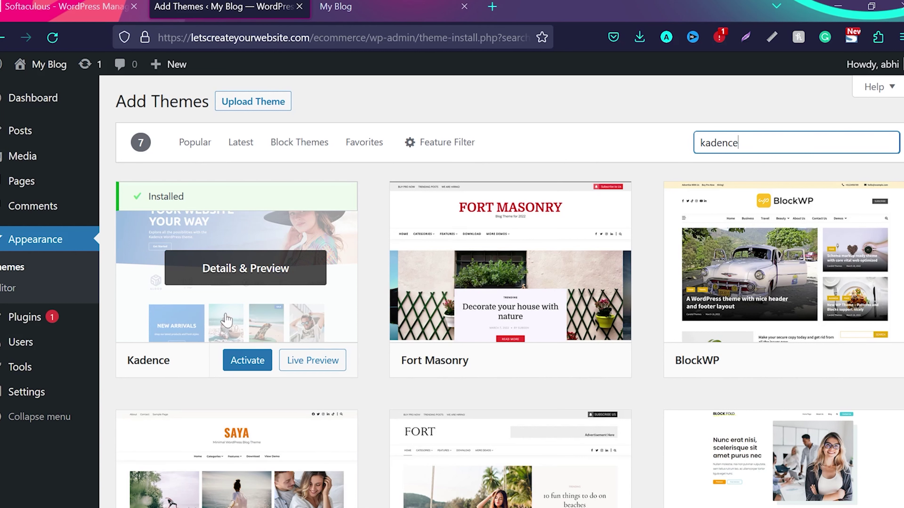
{"action": "left_click", "coordinate": [243, 361]}
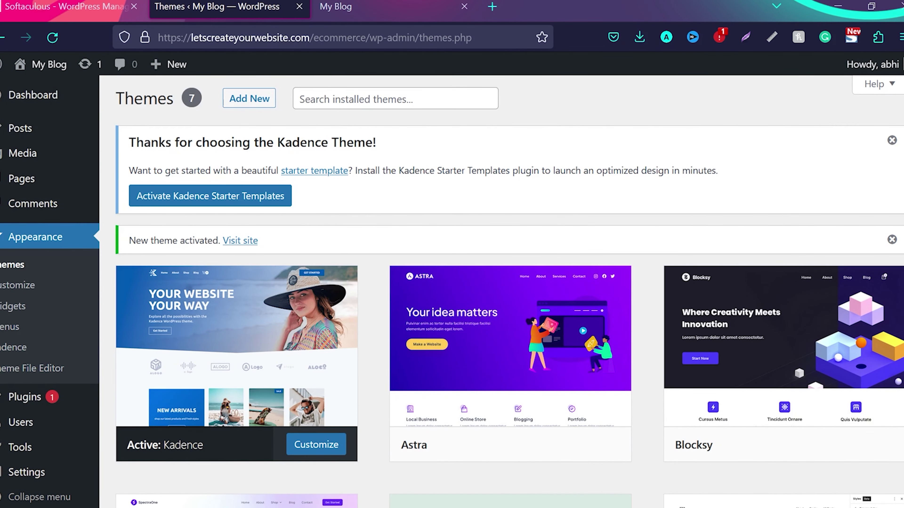
- Read the Kadence theme's starter template notice and activate Kadence Starter Templates
{"action": "left_click_drag", "start_coordinate": [129, 142], "coordinate": [394, 148]}
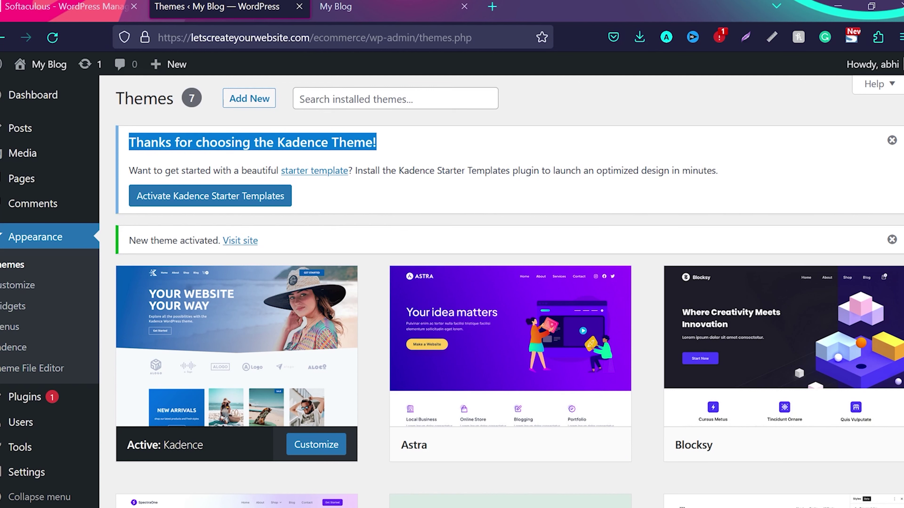
{"action": "left_click_drag", "start_coordinate": [129, 170], "coordinate": [379, 170]}
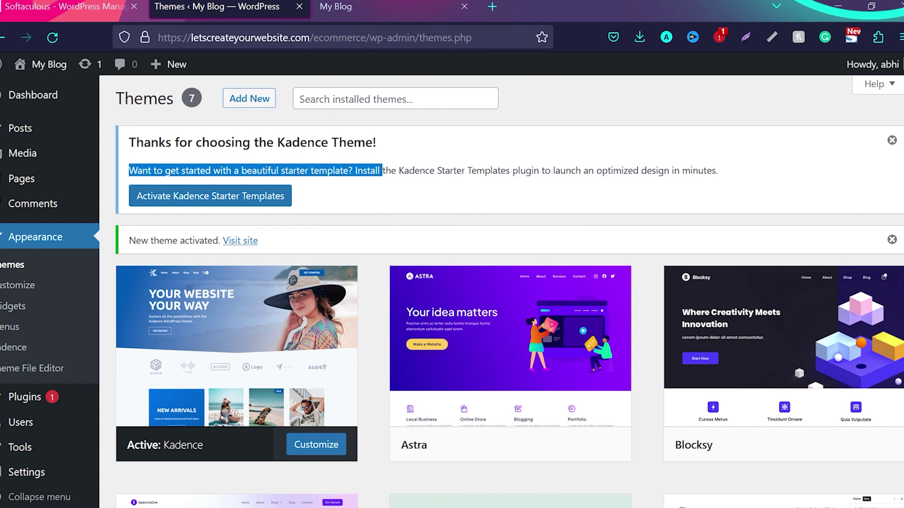
{"action": "left_click_drag", "start_coordinate": [445, 171], "coordinate": [571, 170]}
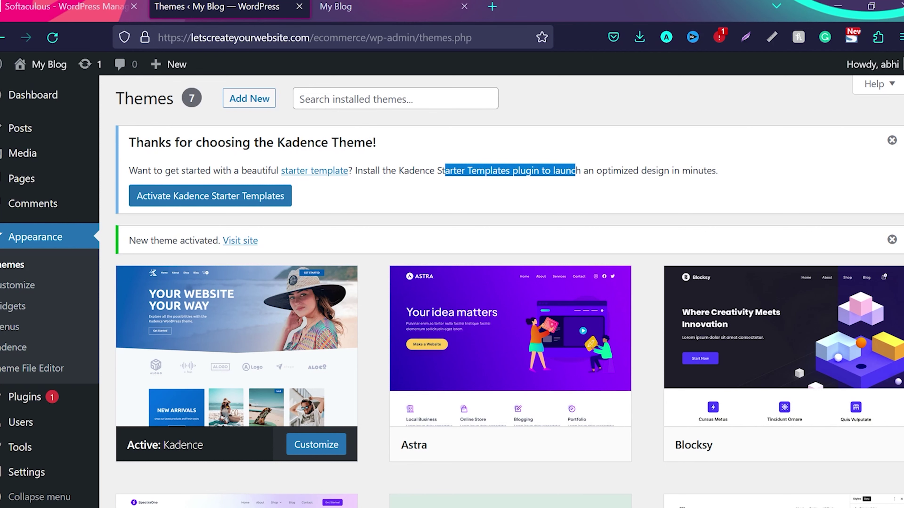
{"action": "scroll", "coordinate": [498, 185], "scroll_direction": "down", "scroll_amount": 1}
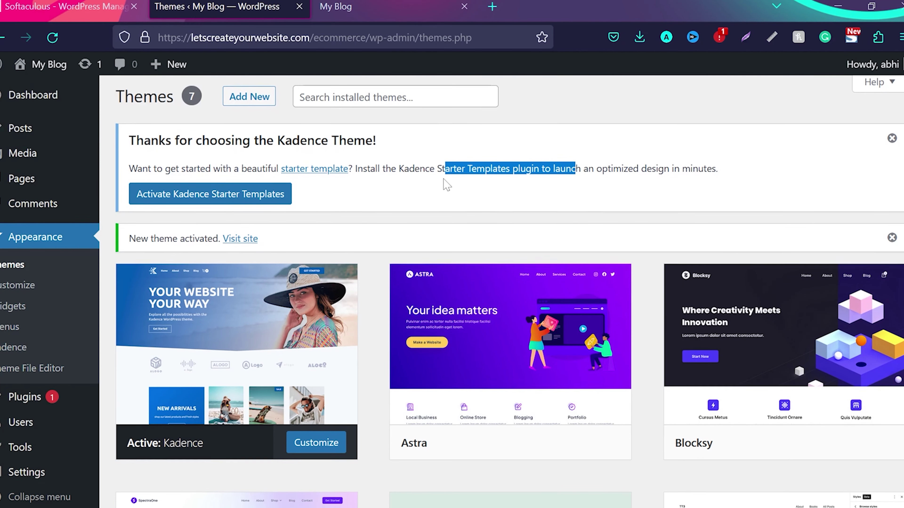
{"action": "scroll", "coordinate": [446, 185], "scroll_direction": "down", "scroll_amount": 3}
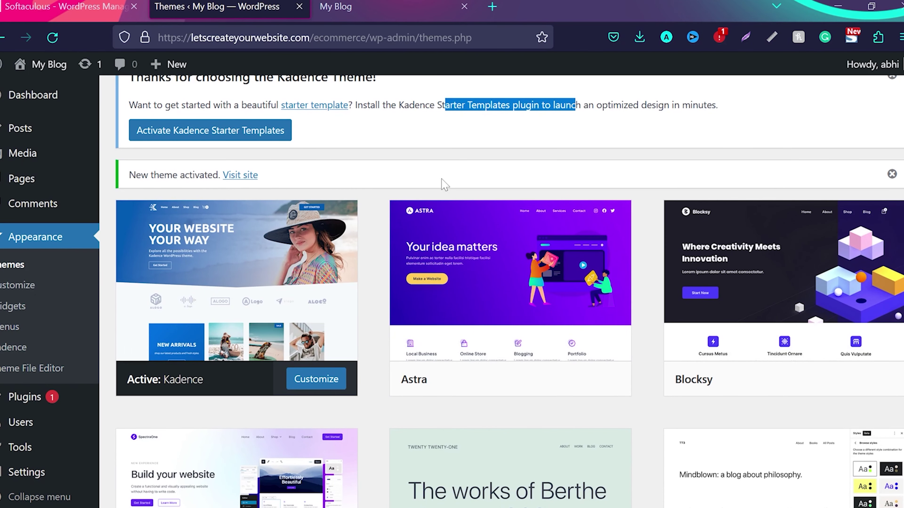
{"action": "scroll", "coordinate": [351, 181], "scroll_direction": "up", "scroll_amount": 3}
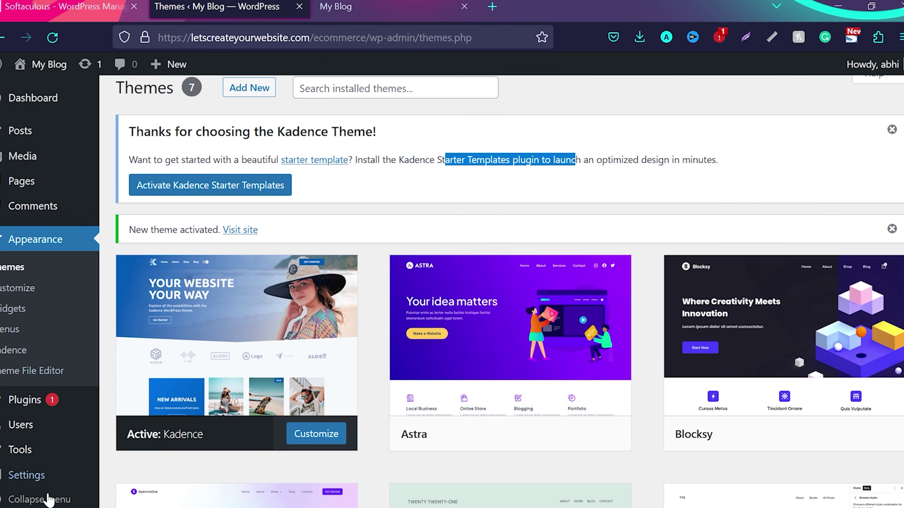
{"action": "mouse_move", "coordinate": [22, 132]}
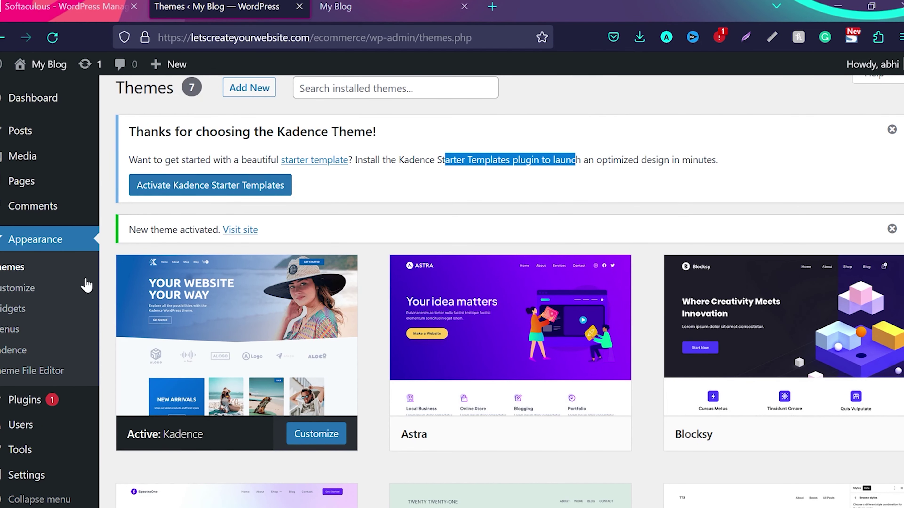
{"action": "mouse_move", "coordinate": [3, 93]}
{"action": "left_click", "coordinate": [213, 190]}
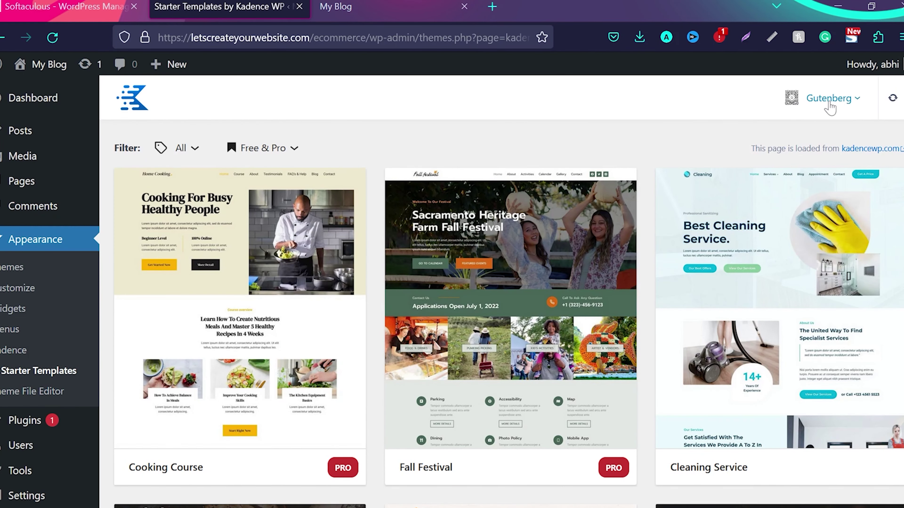
- Choose Gutenberg as the page builder for the starter templates and browse the template gallery
{"action": "left_click", "coordinate": [857, 97]}
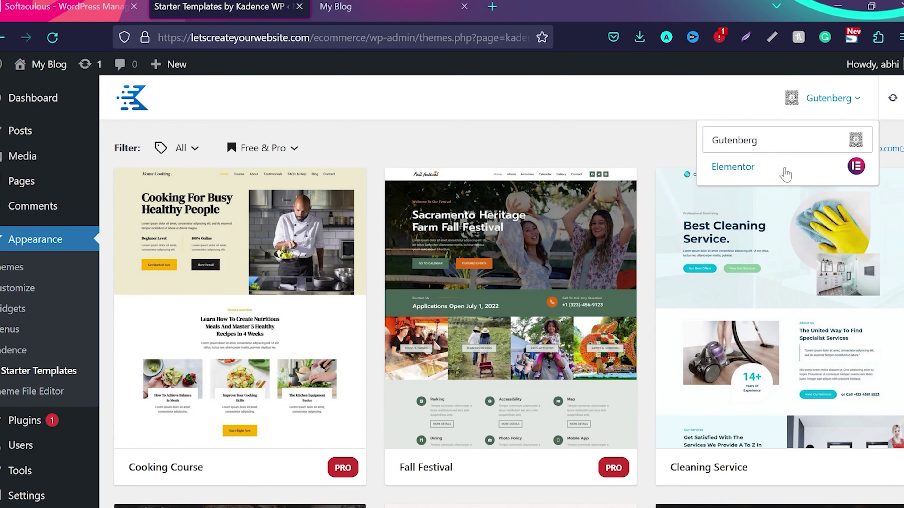
{"action": "left_click", "coordinate": [760, 143]}
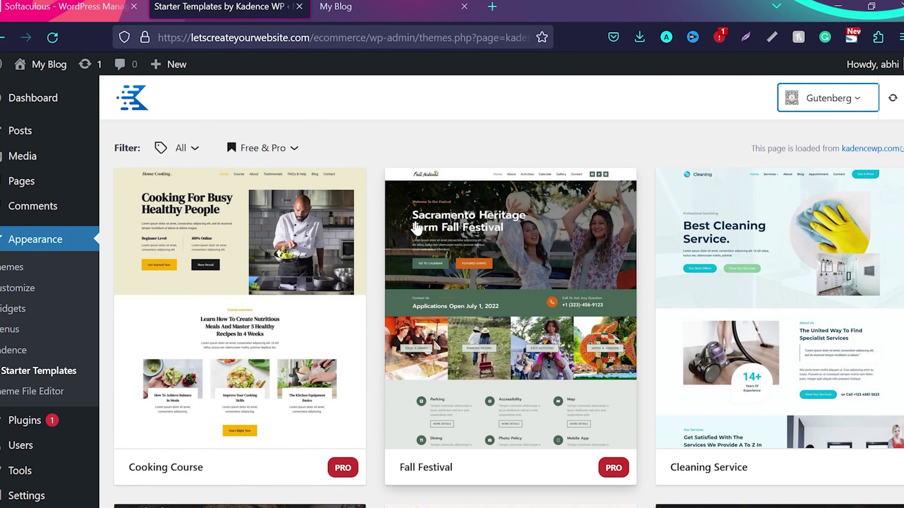
{"action": "scroll", "coordinate": [414, 283], "scroll_direction": "down", "scroll_amount": 5}
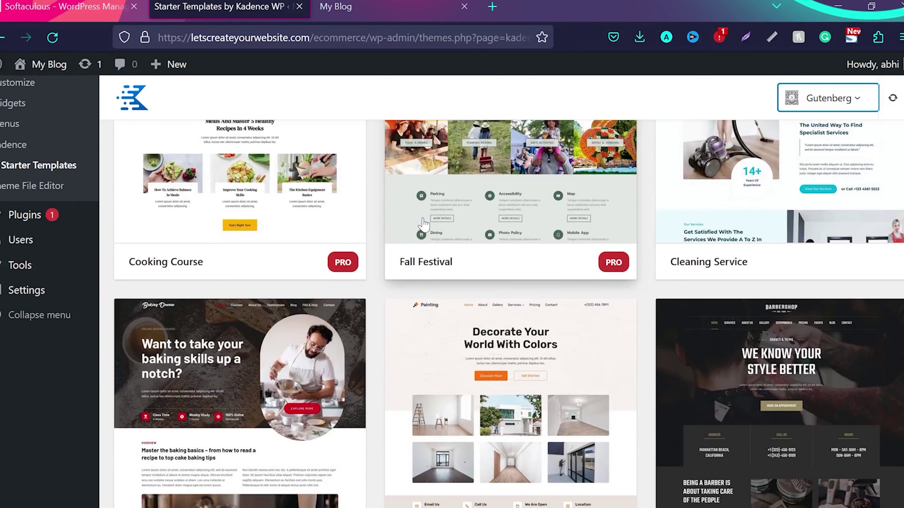
{"action": "scroll", "coordinate": [516, 285], "scroll_direction": "down", "scroll_amount": 2}
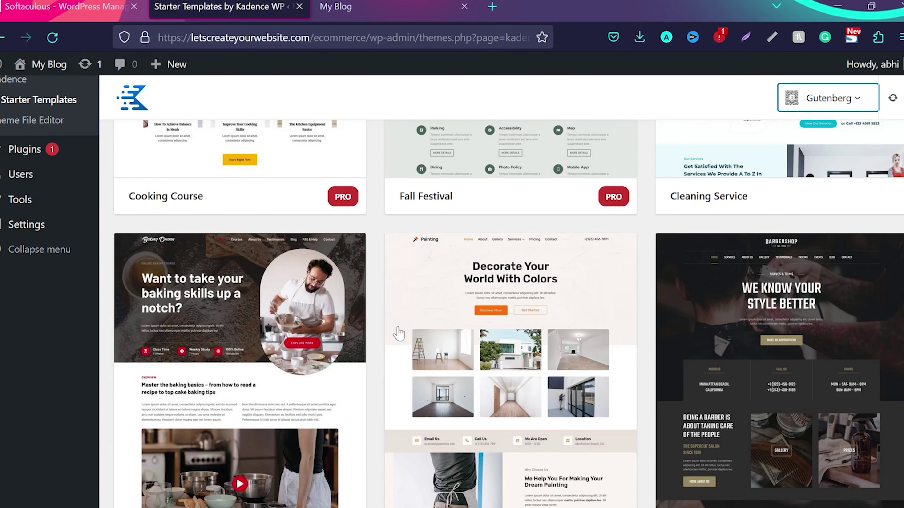
{"action": "scroll", "coordinate": [526, 328], "scroll_direction": "down", "scroll_amount": 1}
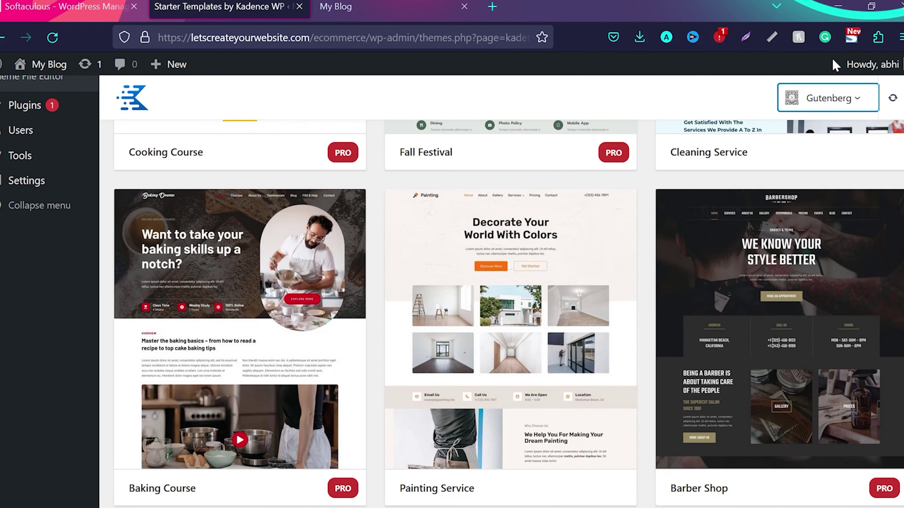
{"action": "left_click", "coordinate": [859, 100]}
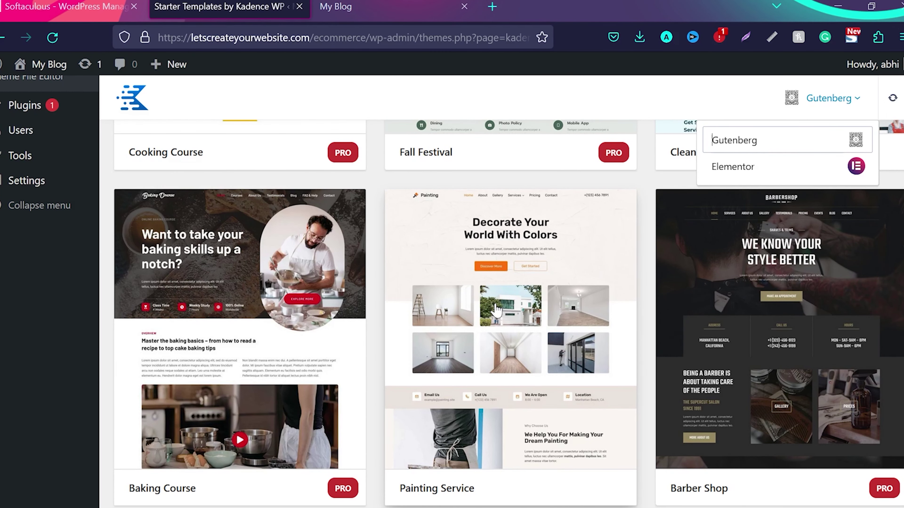
{"action": "left_click", "coordinate": [734, 141]}
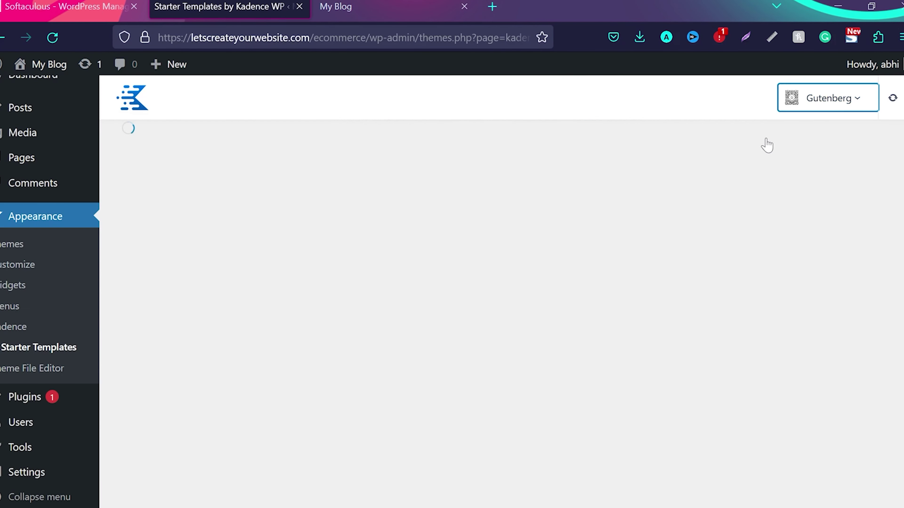
{"action": "scroll", "coordinate": [377, 164], "scroll_direction": "up", "scroll_amount": 1}
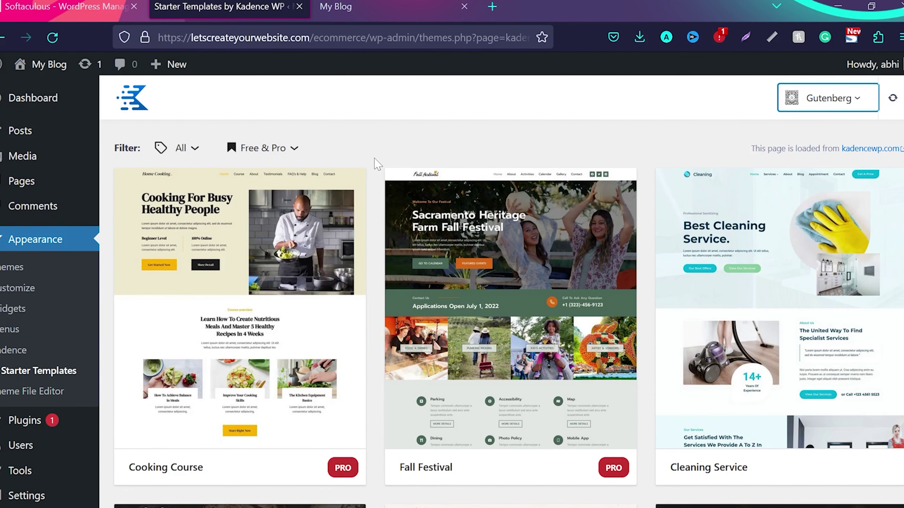
- Filter the starter templates by the Ecommerce category and Free Only, and locate the Soap Shop template
{"action": "left_click", "coordinate": [187, 148]}
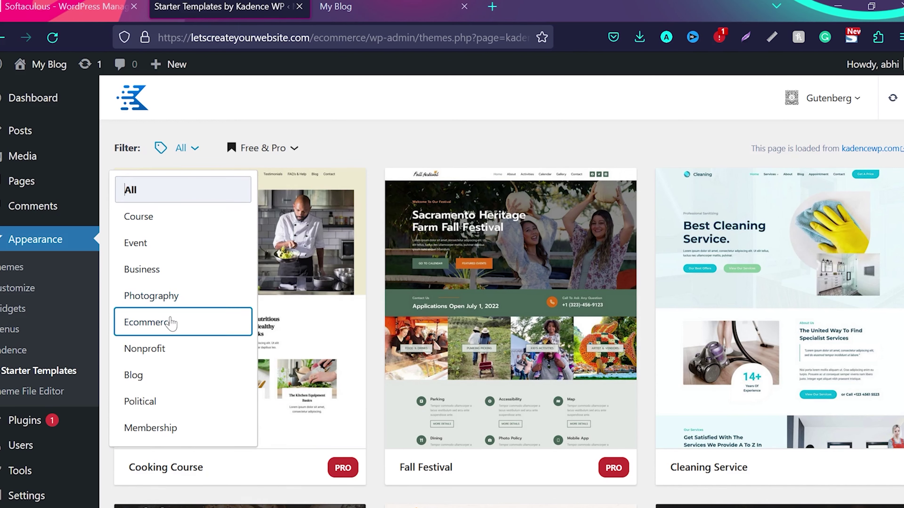
{"action": "left_click", "coordinate": [171, 320]}
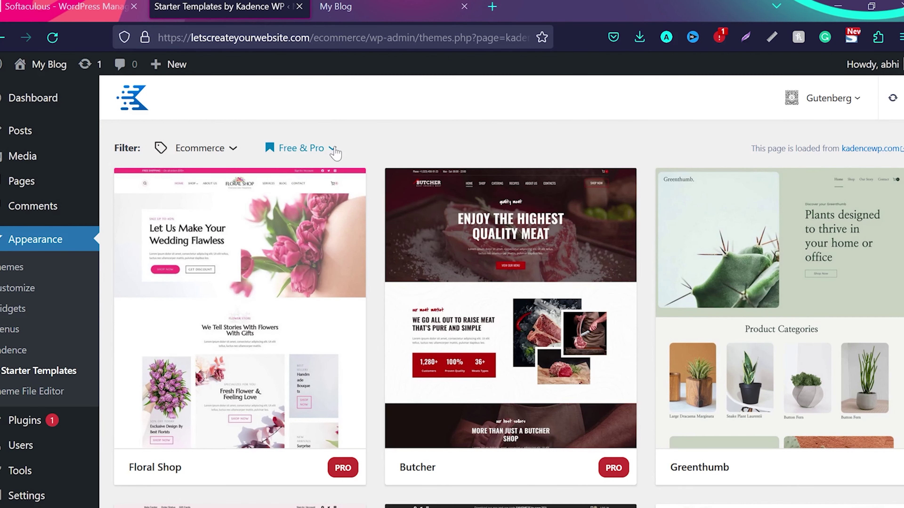
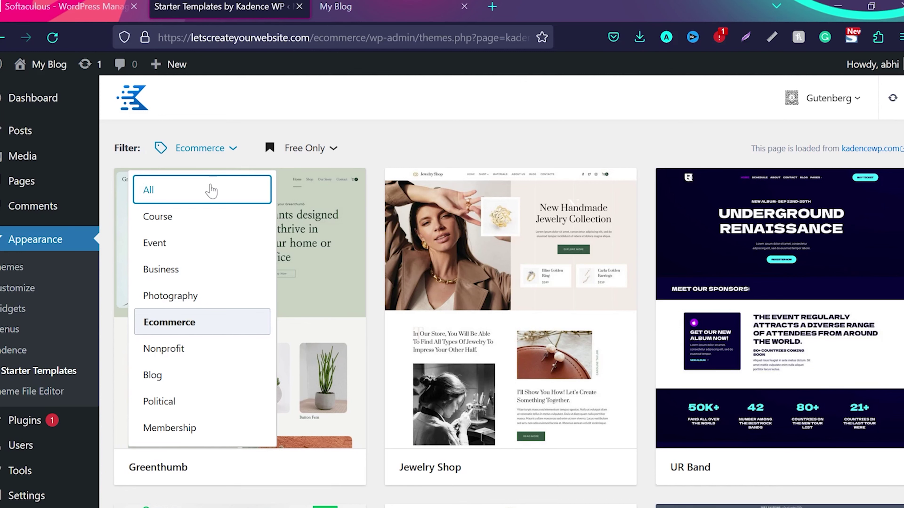
{"action": "scroll", "coordinate": [201, 289], "scroll_direction": "down", "scroll_amount": 2}
{"action": "scroll", "coordinate": [201, 289], "scroll_direction": "down", "scroll_amount": 2}
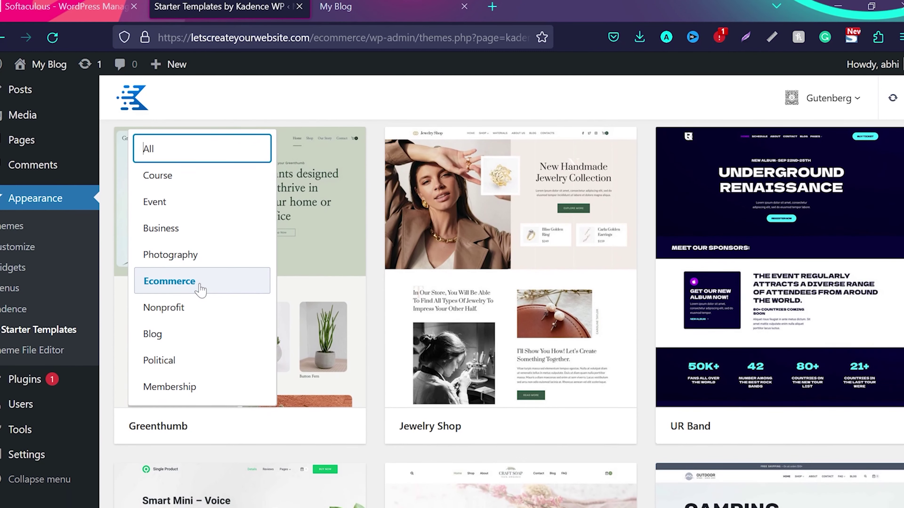
{"action": "scroll", "coordinate": [200, 289], "scroll_direction": "up", "scroll_amount": 3}
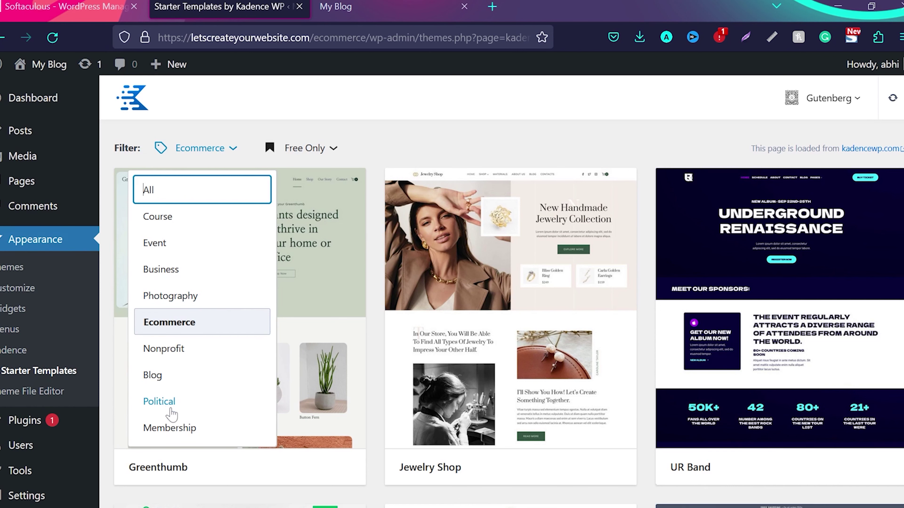
{"action": "left_click", "coordinate": [379, 348]}
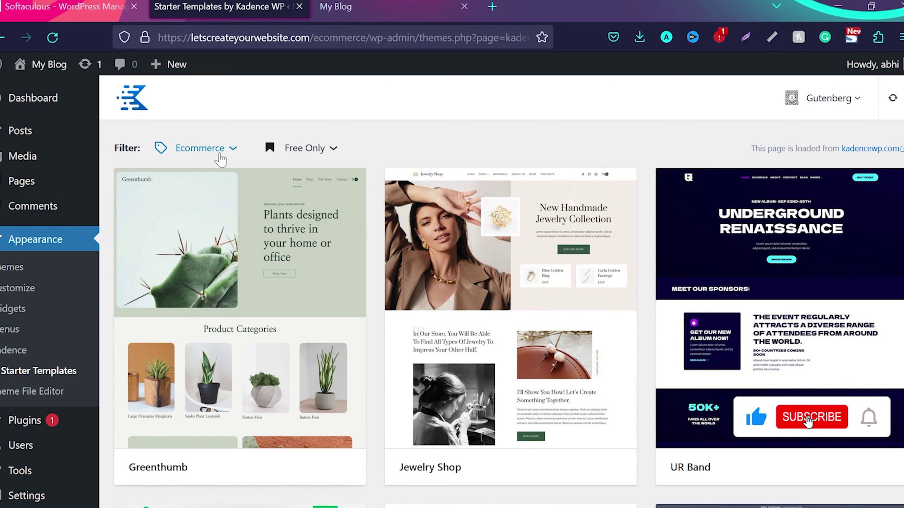
{"action": "scroll", "coordinate": [380, 347], "scroll_direction": "down", "scroll_amount": 8}
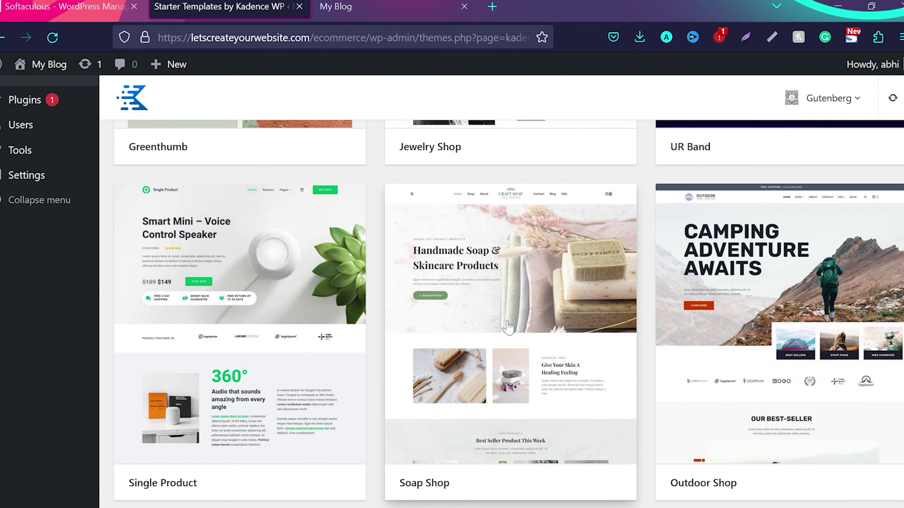
- Open the Soap Shop starter template's preview and examine its header and hero section
{"action": "scroll", "coordinate": [498, 330], "scroll_direction": "down", "scroll_amount": 1}
{"action": "left_click", "coordinate": [497, 296]}
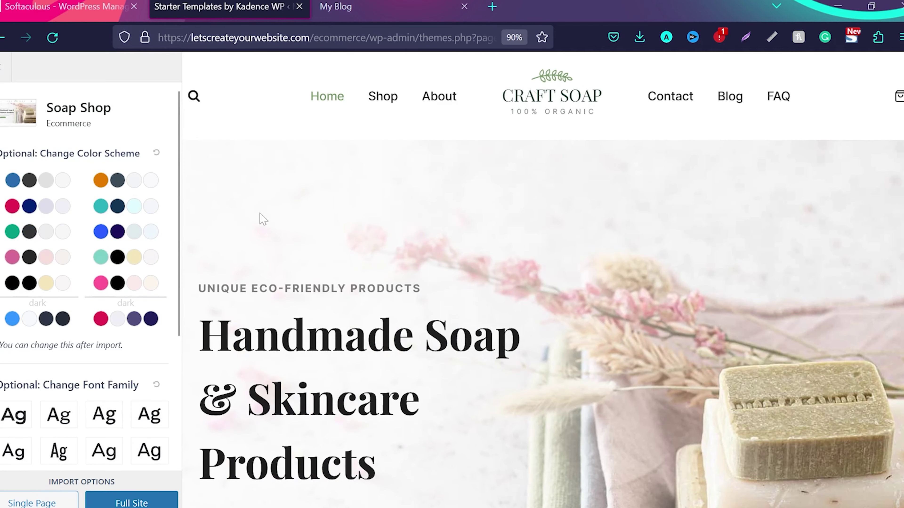
{"action": "scroll", "coordinate": [444, 287], "scroll_direction": "down", "scroll_amount": 1}
{"action": "scroll", "coordinate": [444, 288], "scroll_direction": "up", "scroll_amount": 1}
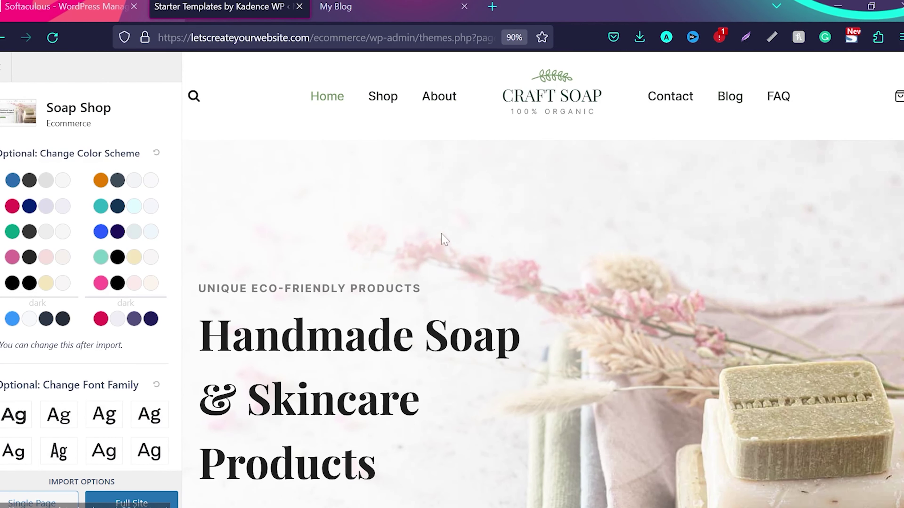
{"action": "scroll", "coordinate": [443, 239], "scroll_direction": "down", "scroll_amount": 3}
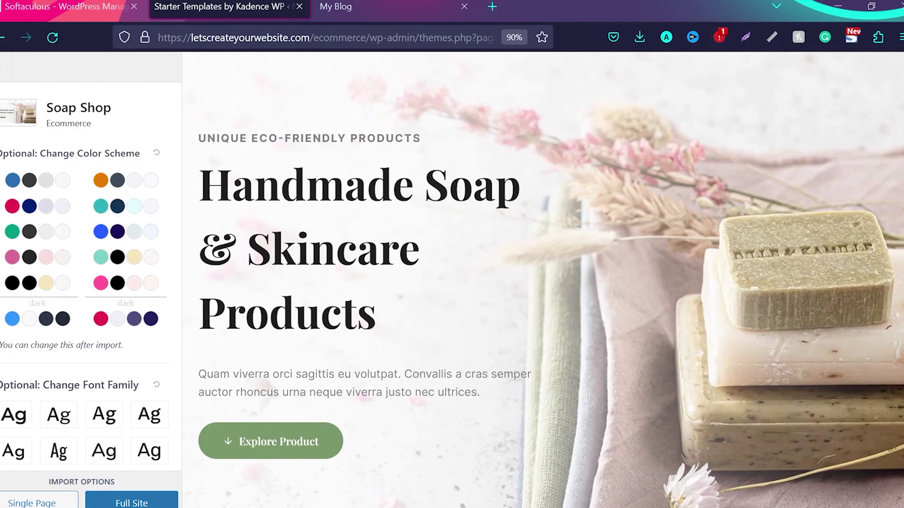
{"action": "left_click_drag", "start_coordinate": [198, 183], "coordinate": [401, 308]}
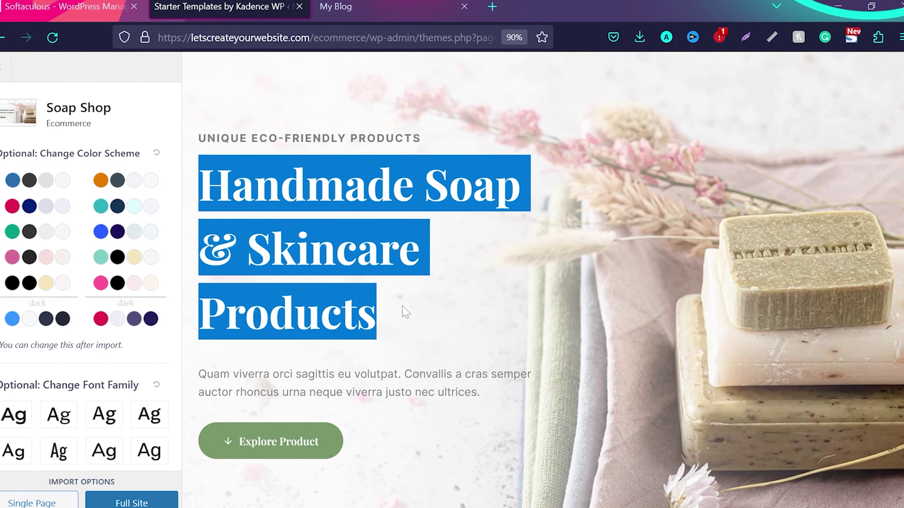
{"action": "scroll", "coordinate": [408, 389], "scroll_direction": "down", "scroll_amount": 2}
{"action": "left_click", "coordinate": [302, 376]}
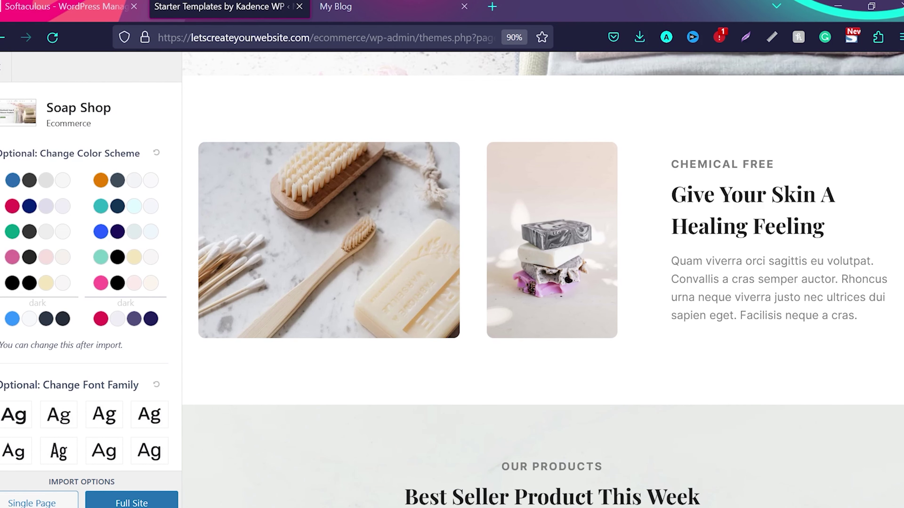
- Examine the Best Seller Product This Week section in the Soap Shop preview, including its product cards
{"action": "scroll", "coordinate": [662, 257], "scroll_direction": "down", "scroll_amount": 3}
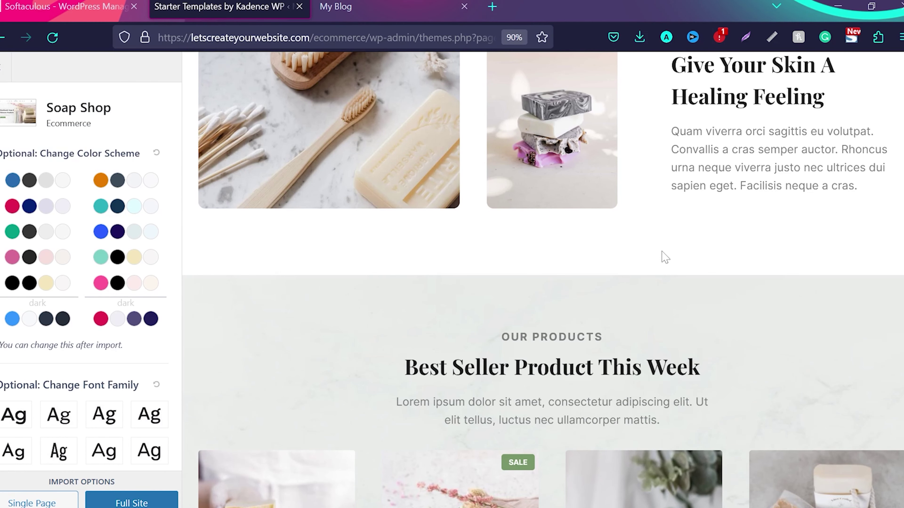
{"action": "scroll", "coordinate": [662, 255], "scroll_direction": "down", "scroll_amount": 6}
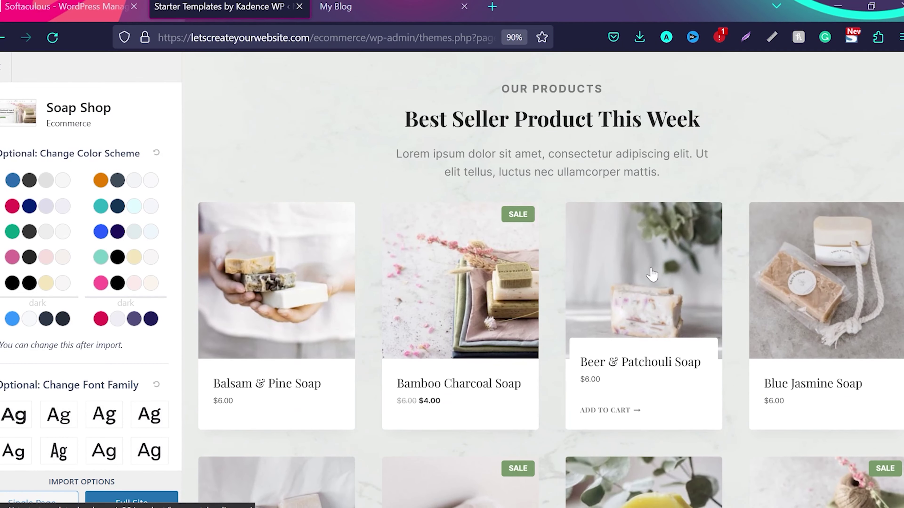
{"action": "scroll", "coordinate": [655, 263], "scroll_direction": "down", "scroll_amount": 1}
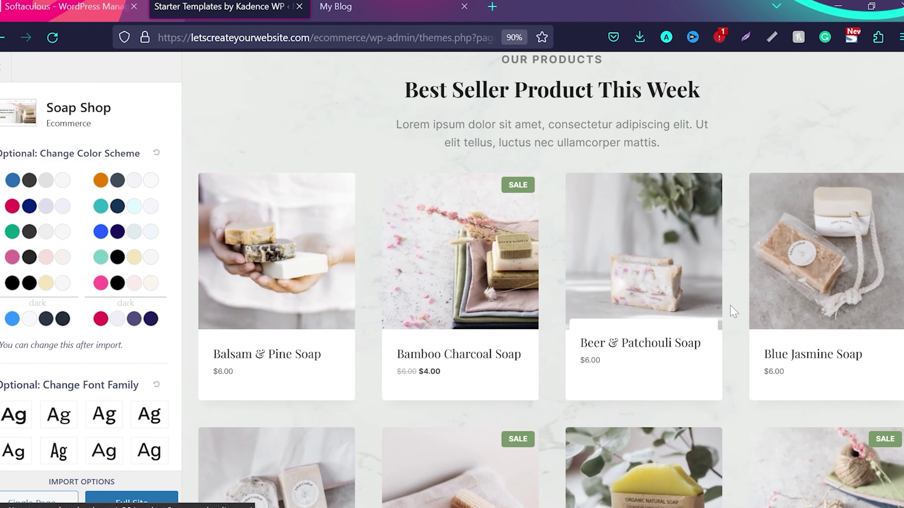
{"action": "scroll", "coordinate": [737, 320], "scroll_direction": "down", "scroll_amount": 1}
{"action": "scroll", "coordinate": [740, 323], "scroll_direction": "down", "scroll_amount": 7}
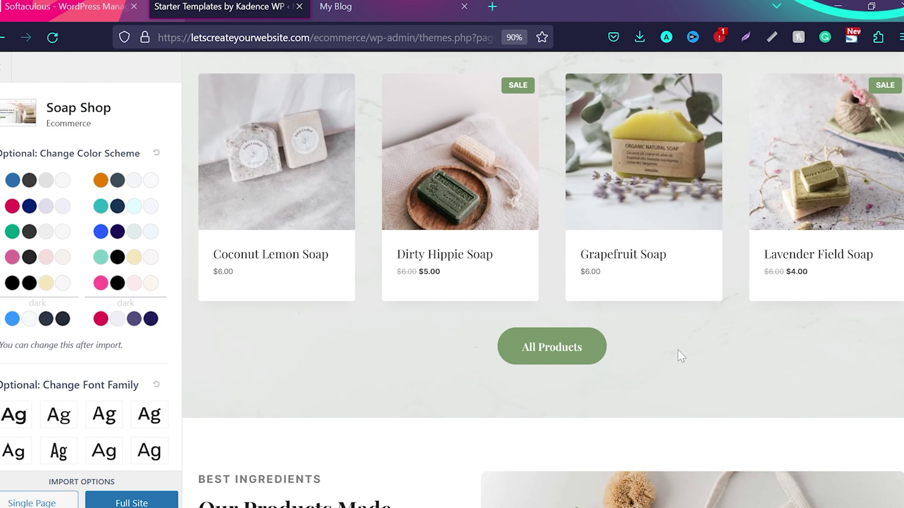
- Review the preview's remaining sections, from the ingredients block and gift box promotion through the customer testimonial to the footer
{"action": "scroll", "coordinate": [682, 356], "scroll_direction": "down", "scroll_amount": 5}
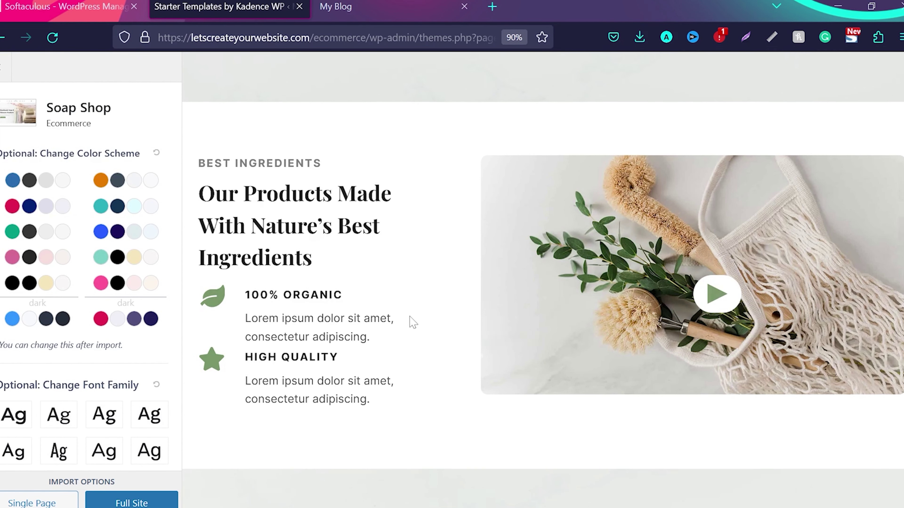
{"action": "scroll", "coordinate": [413, 322], "scroll_direction": "down", "scroll_amount": 10}
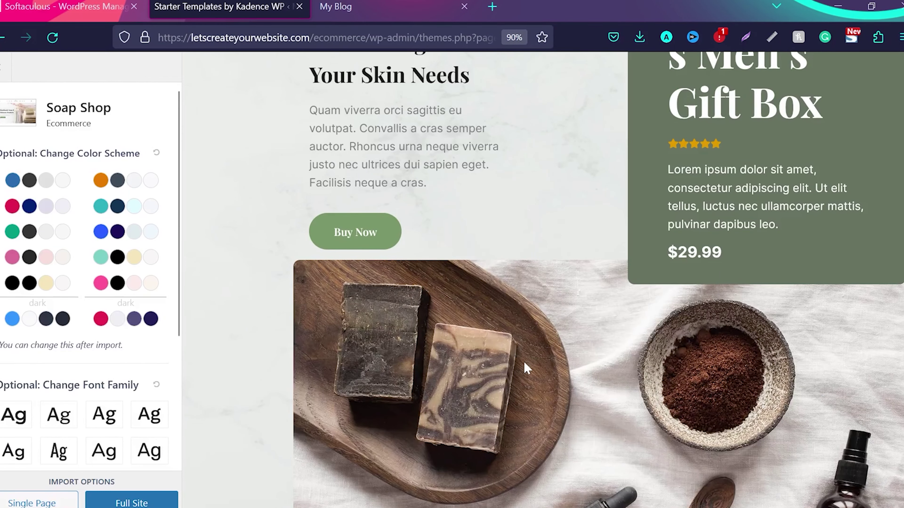
{"action": "scroll", "coordinate": [525, 368], "scroll_direction": "down", "scroll_amount": 6}
{"action": "scroll", "coordinate": [538, 262], "scroll_direction": "down", "scroll_amount": 12}
{"action": "scroll", "coordinate": [540, 251], "scroll_direction": "down", "scroll_amount": 8}
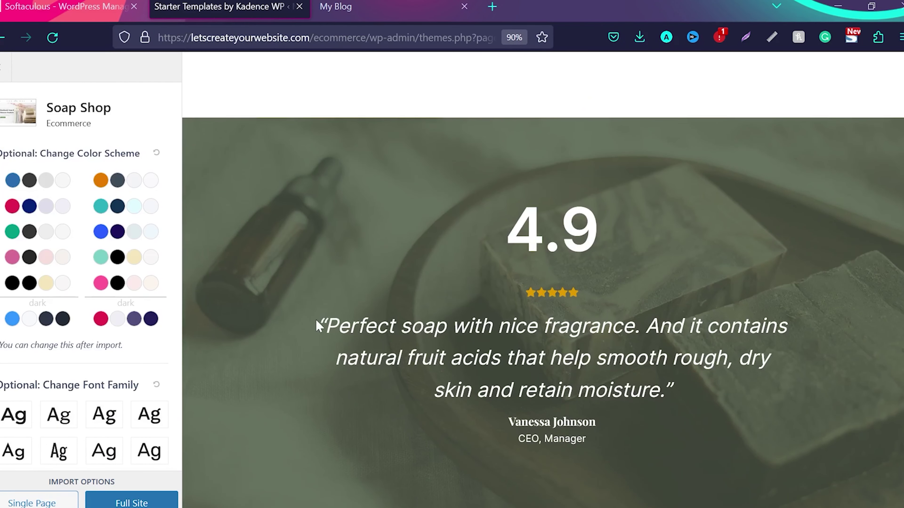
{"action": "left_click_drag", "start_coordinate": [317, 325], "coordinate": [664, 390]}
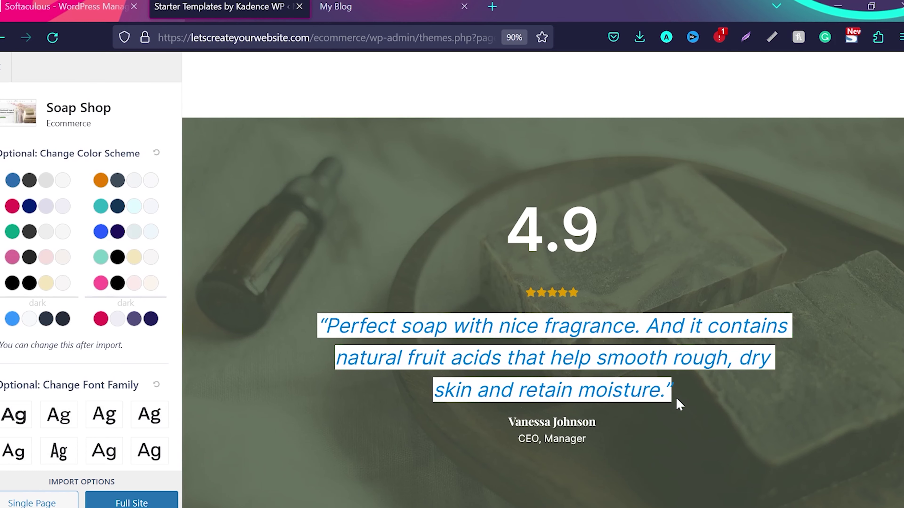
{"action": "scroll", "coordinate": [676, 397], "scroll_direction": "down", "scroll_amount": 2}
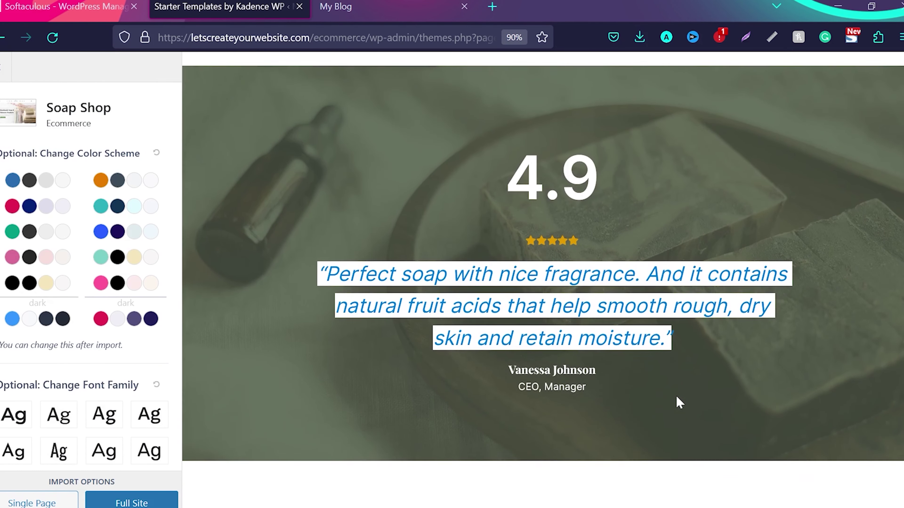
{"action": "scroll", "coordinate": [677, 397], "scroll_direction": "down", "scroll_amount": 7}
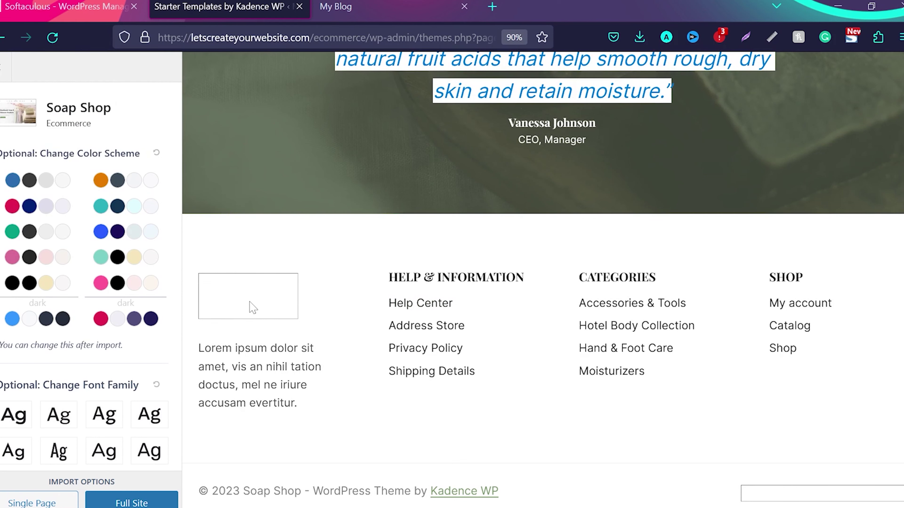
- Import the full Soap Shop site after checking its required plugins, skipping the email subscription
{"action": "left_click", "coordinate": [129, 503]}
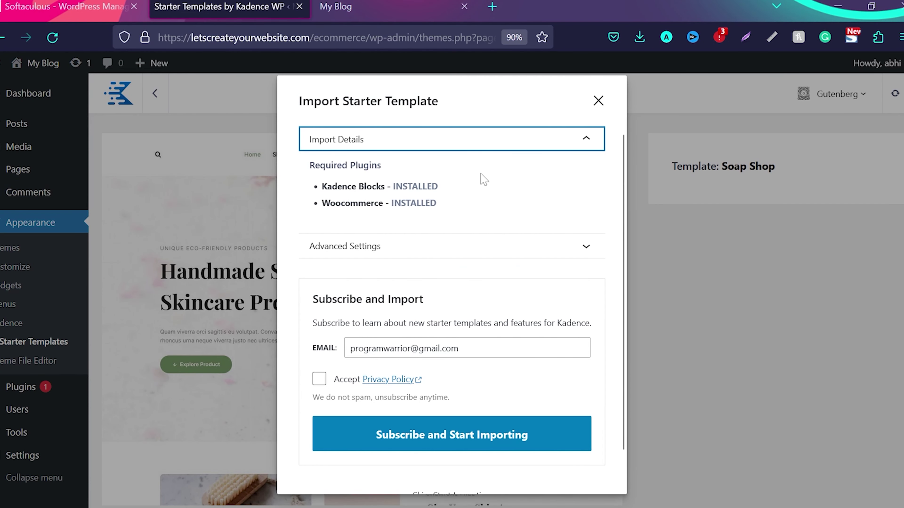
{"action": "scroll", "coordinate": [482, 180], "scroll_direction": "down", "scroll_amount": 1}
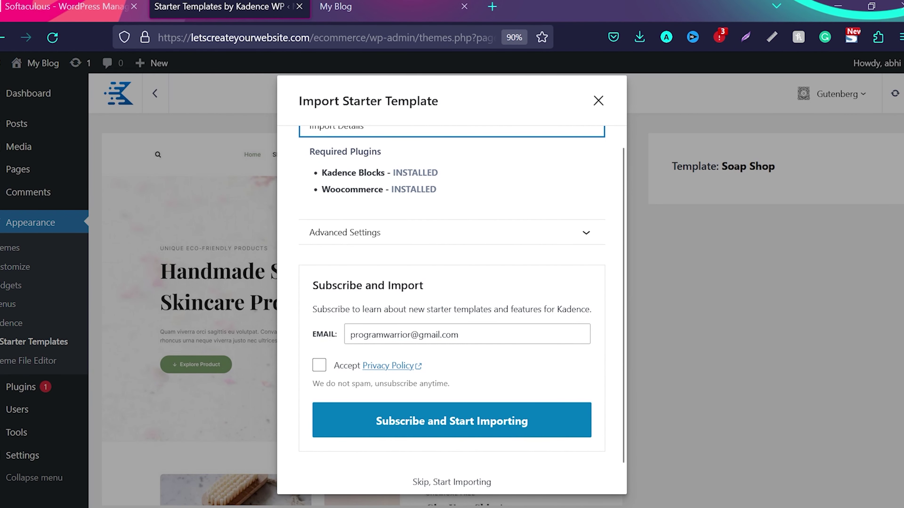
{"action": "key", "text": "Return"}
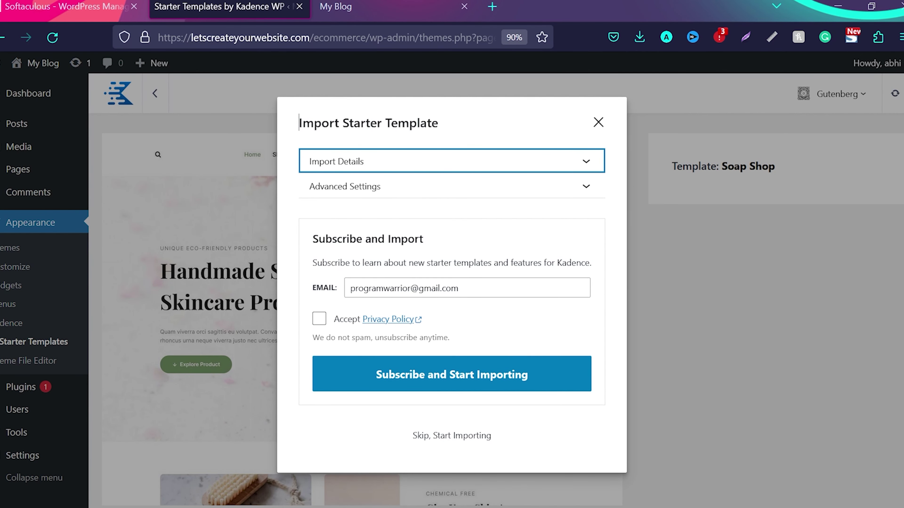
{"action": "left_click", "coordinate": [434, 439]}
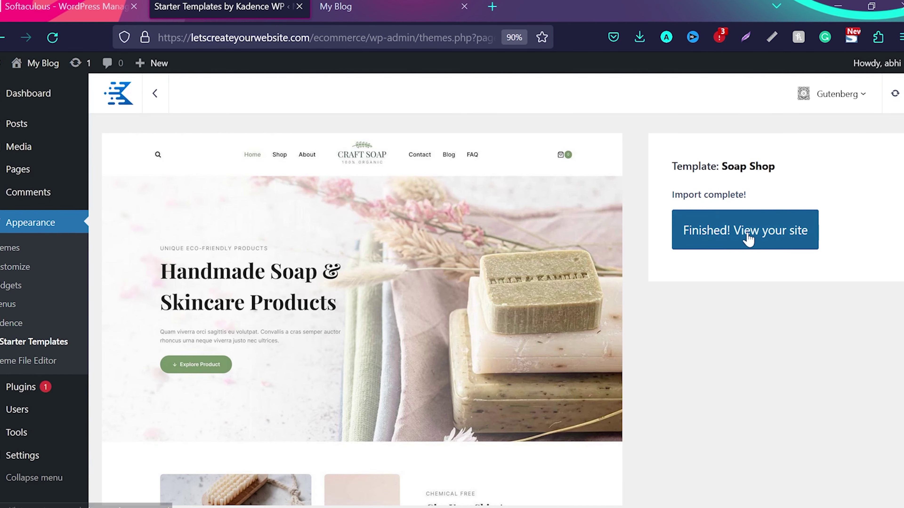
- Open the imported site and check the homepage's header, hero and Give Your Skin A Healing Feeling section
{"action": "left_click", "coordinate": [729, 235]}
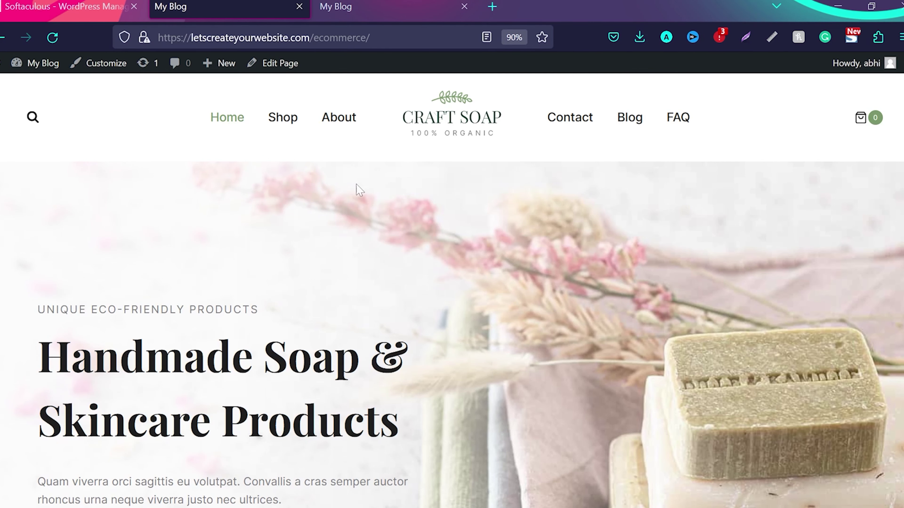
{"action": "scroll", "coordinate": [382, 328], "scroll_direction": "down", "scroll_amount": 3}
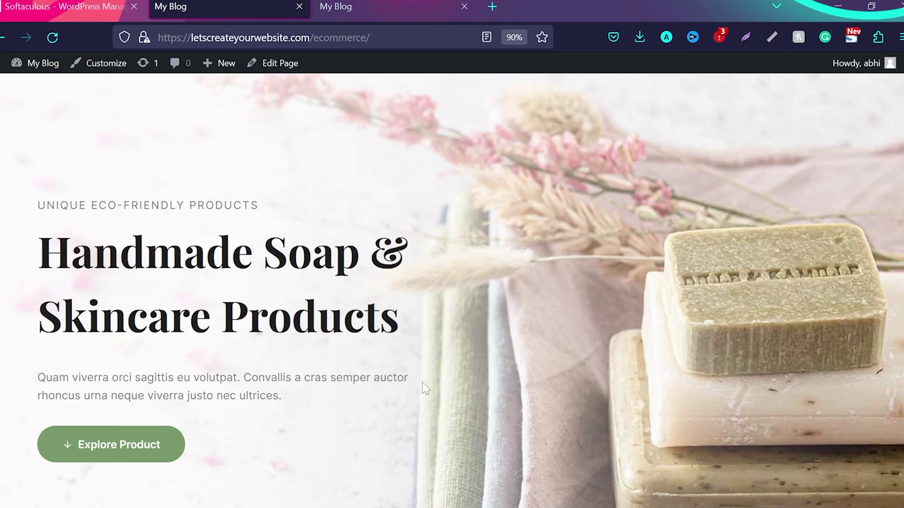
{"action": "scroll", "coordinate": [424, 386], "scroll_direction": "down", "scroll_amount": 3}
{"action": "scroll", "coordinate": [423, 386], "scroll_direction": "up", "scroll_amount": 2}
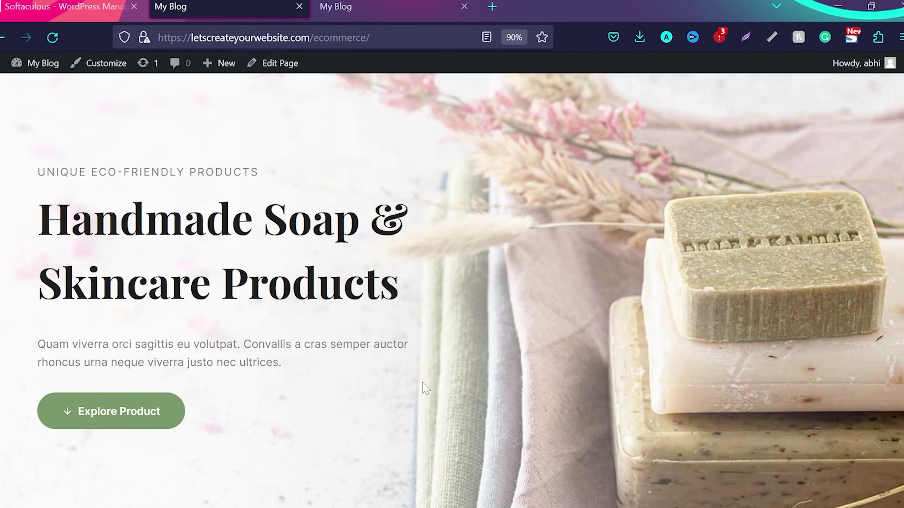
{"action": "scroll", "coordinate": [425, 388], "scroll_direction": "down", "scroll_amount": 8}
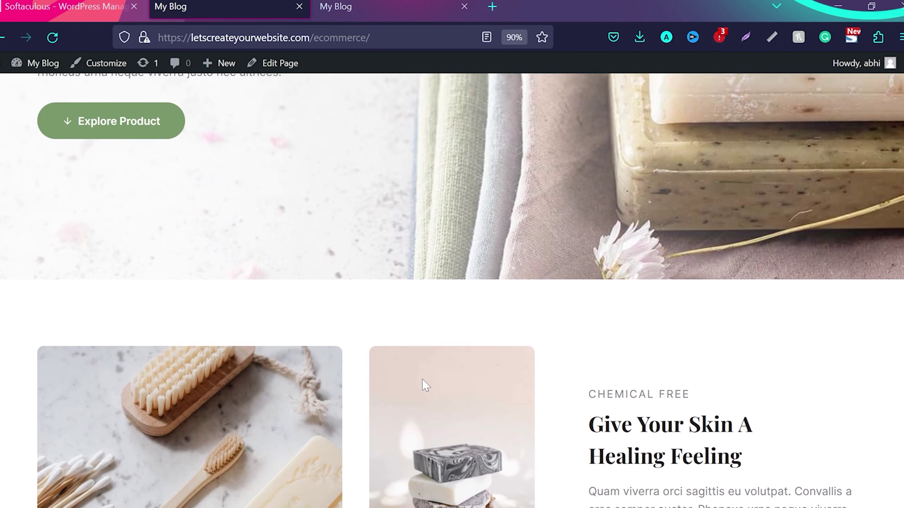
{"action": "scroll", "coordinate": [423, 380], "scroll_direction": "down", "scroll_amount": 6}
{"action": "scroll", "coordinate": [425, 383], "scroll_direction": "down", "scroll_amount": 3}
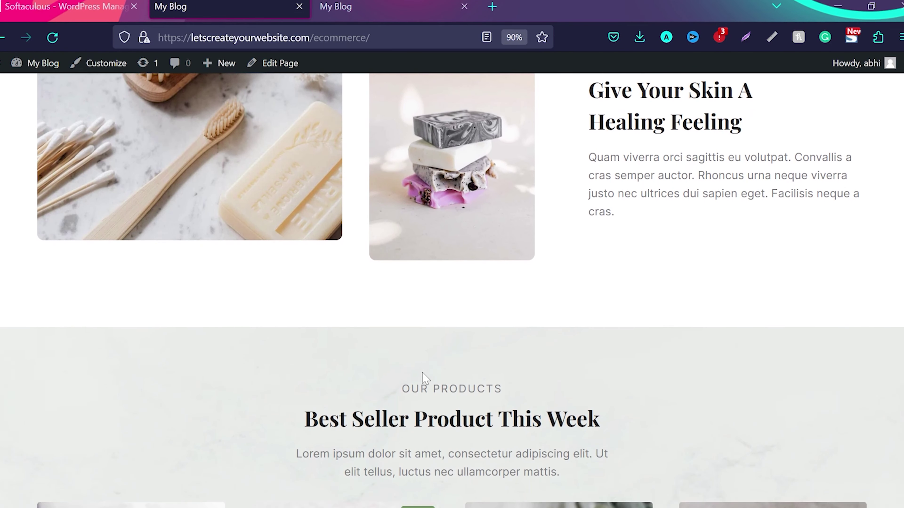
- Examine the live homepage's best seller products, All Products link, gift box promotion, testimonial and footer
{"action": "scroll", "coordinate": [426, 378], "scroll_direction": "down", "scroll_amount": 5}
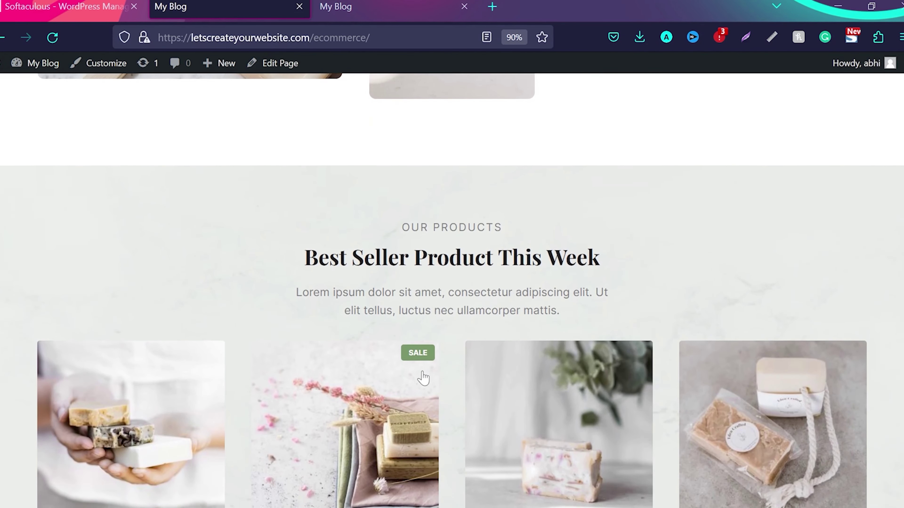
{"action": "scroll", "coordinate": [454, 417], "scroll_direction": "down", "scroll_amount": 2}
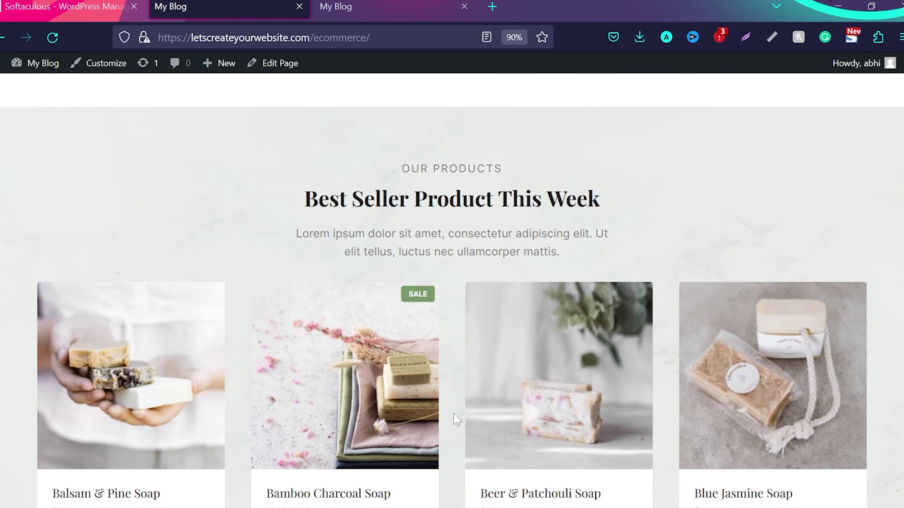
{"action": "scroll", "coordinate": [457, 420], "scroll_direction": "down", "scroll_amount": 5}
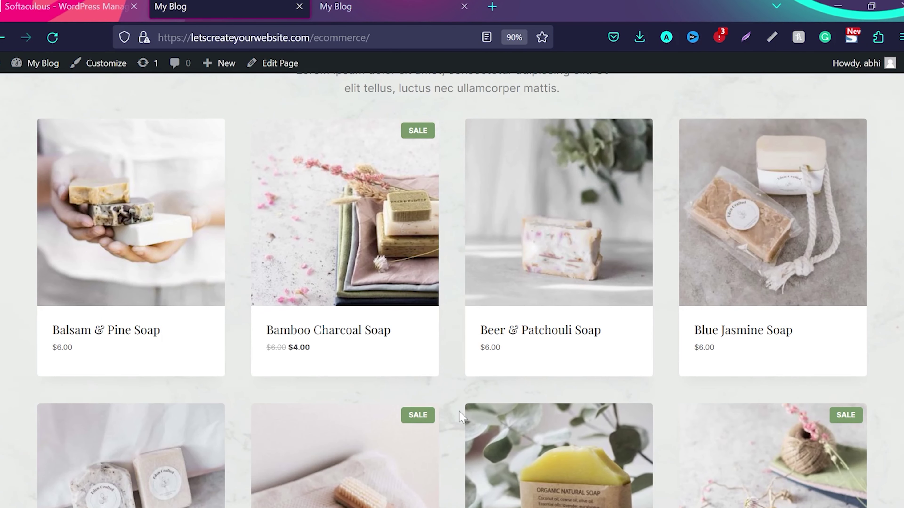
{"action": "scroll", "coordinate": [459, 415], "scroll_direction": "down", "scroll_amount": 2}
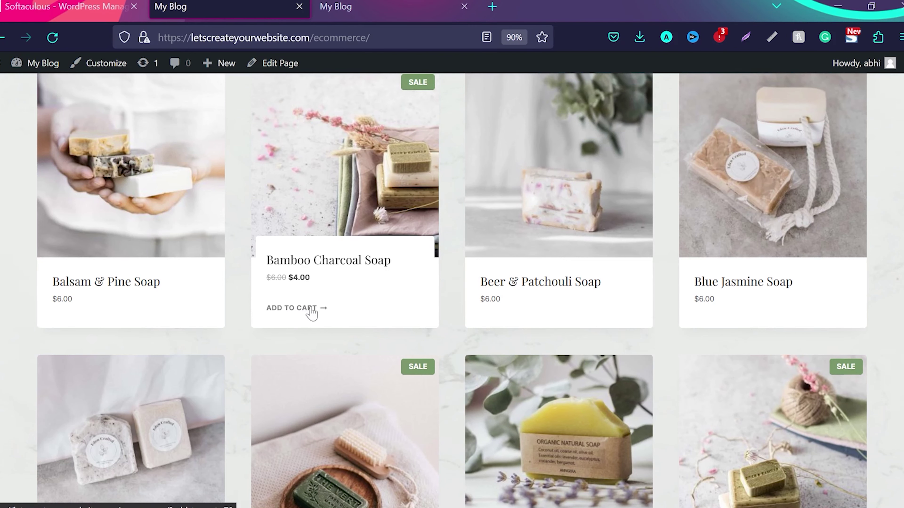
{"action": "scroll", "coordinate": [410, 316], "scroll_direction": "down", "scroll_amount": 10}
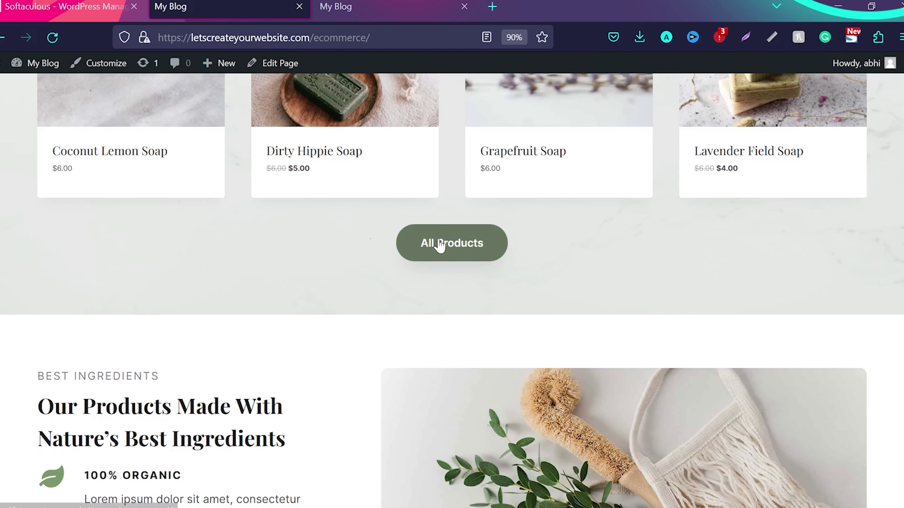
{"action": "scroll", "coordinate": [276, 308], "scroll_direction": "down", "scroll_amount": 15}
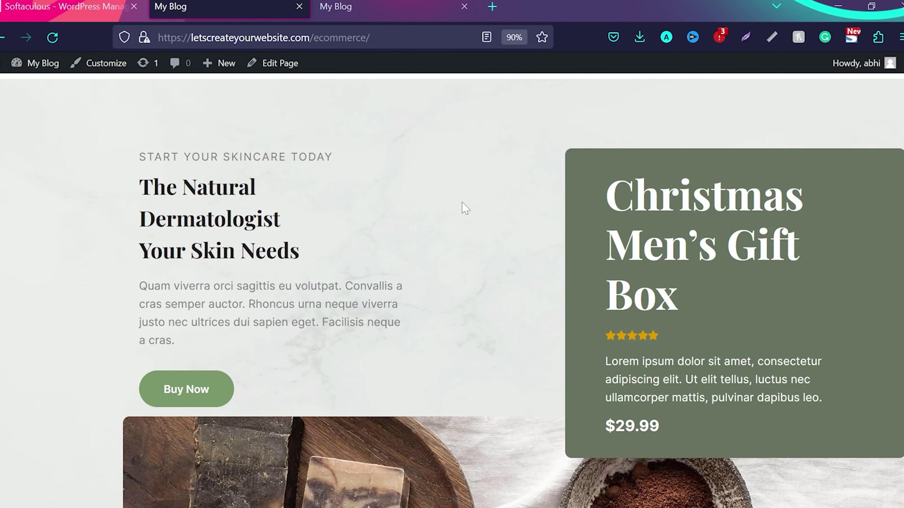
{"action": "scroll", "coordinate": [452, 291], "scroll_direction": "down", "scroll_amount": 3}
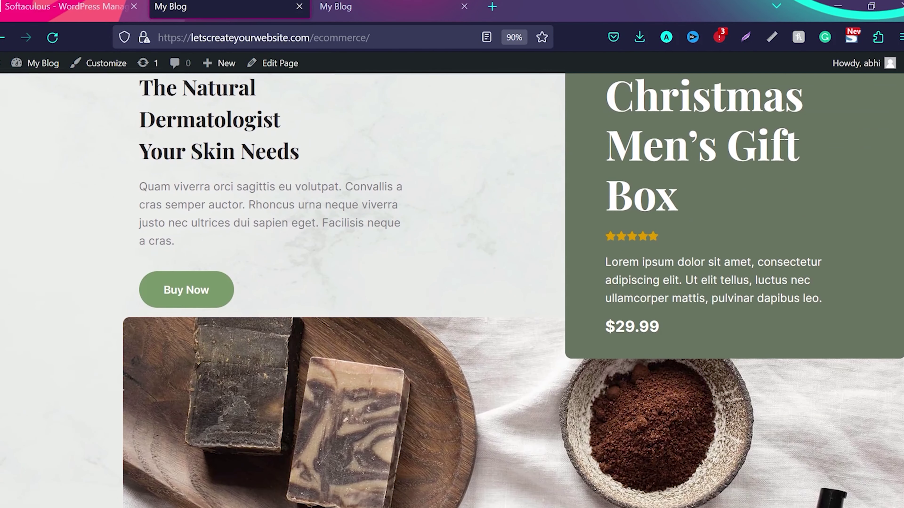
{"action": "scroll", "coordinate": [618, 232], "scroll_direction": "up", "scroll_amount": 2}
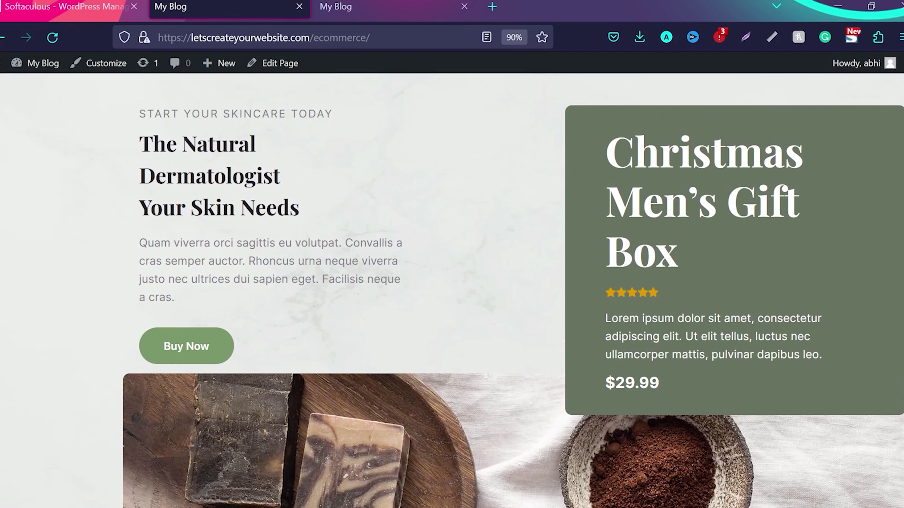
{"action": "scroll", "coordinate": [523, 341], "scroll_direction": "down", "scroll_amount": 15}
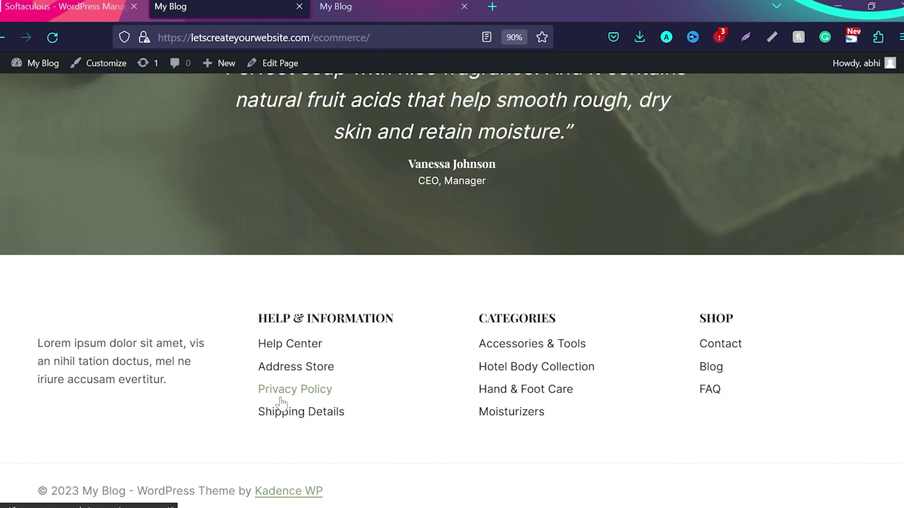
- Preview the live homepage in responsive design mode to check its mobile layout
{"action": "key", "text": "ctrl+shift+m"}
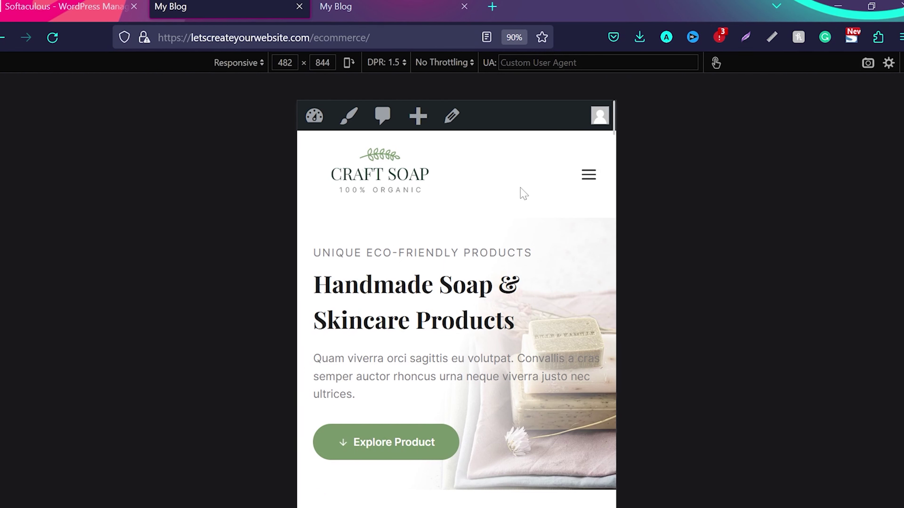
{"action": "scroll", "coordinate": [522, 225], "scroll_direction": "down", "scroll_amount": 1}
{"action": "scroll", "coordinate": [522, 225], "scroll_direction": "up", "scroll_amount": 1}
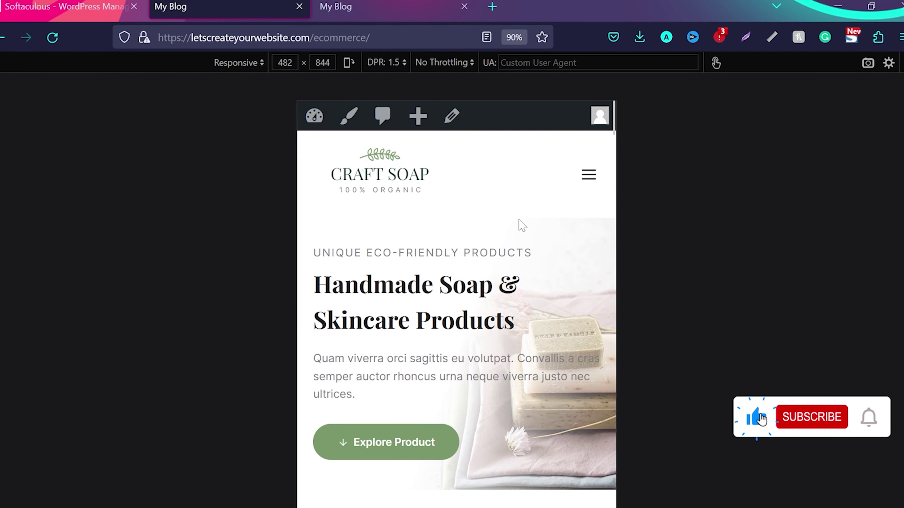
- Check the homepage's mobile navigation menu, hero, image and product sections in the responsive preview, then return to the desktop view
{"action": "left_click", "coordinate": [589, 178]}
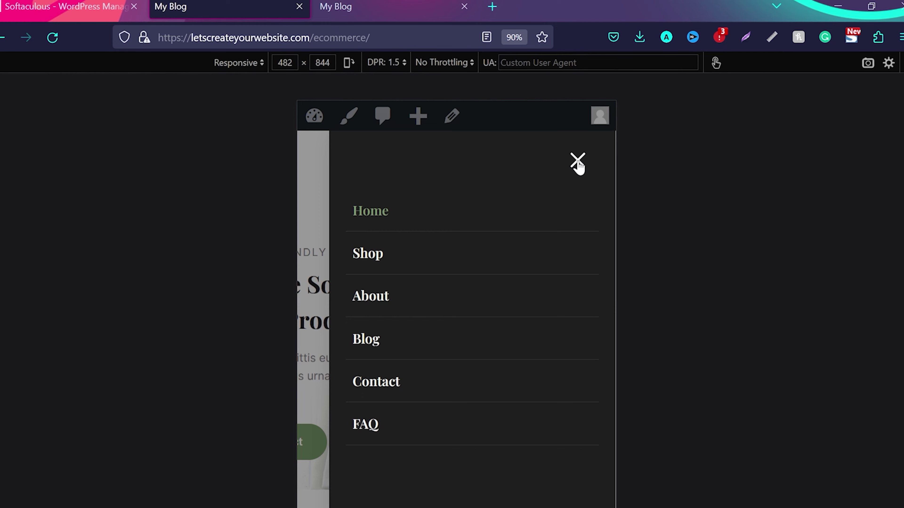
{"action": "left_click", "coordinate": [578, 162]}
{"action": "scroll", "coordinate": [498, 282], "scroll_direction": "down", "scroll_amount": 3}
{"action": "scroll", "coordinate": [498, 282], "scroll_direction": "down", "scroll_amount": 10}
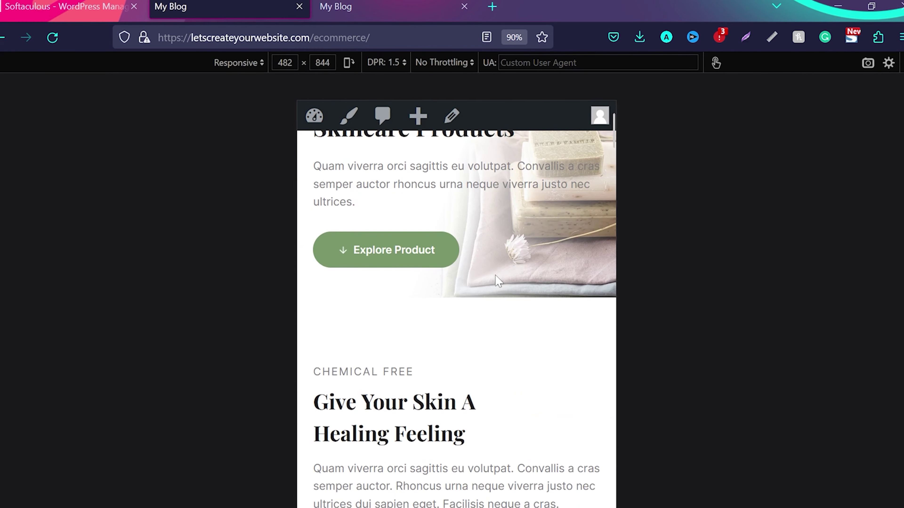
{"action": "scroll", "coordinate": [499, 281], "scroll_direction": "down", "scroll_amount": 10}
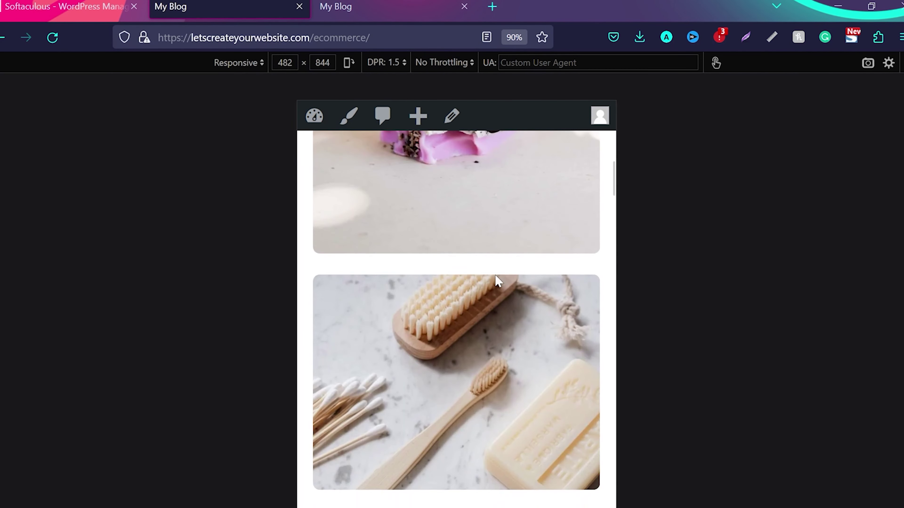
{"action": "scroll", "coordinate": [497, 281], "scroll_direction": "down", "scroll_amount": 10}
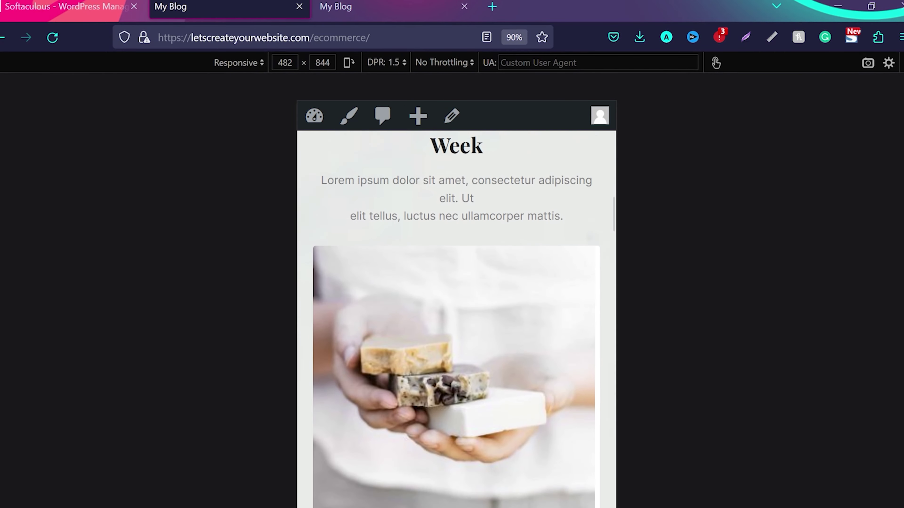
{"action": "scroll", "coordinate": [496, 282], "scroll_direction": "down", "scroll_amount": 5}
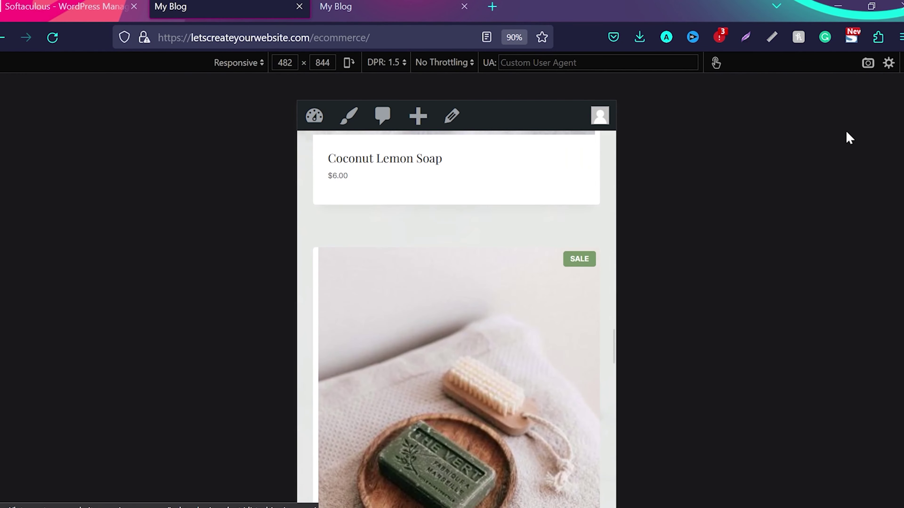
{"action": "key", "text": "ctrl+shift+m"}
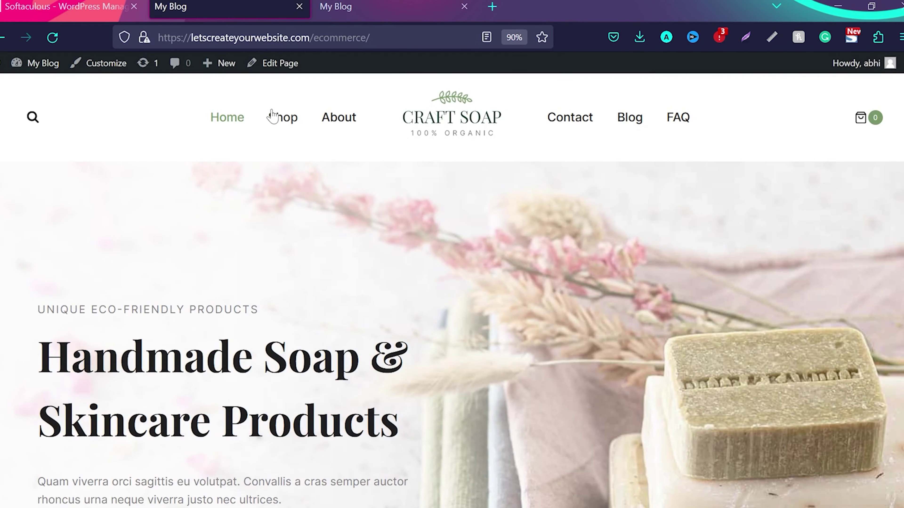
- Open the Shop page, examine its product grid, and open the Beer & Patchouli Soap product in a separate tab
{"action": "left_click", "coordinate": [284, 119]}
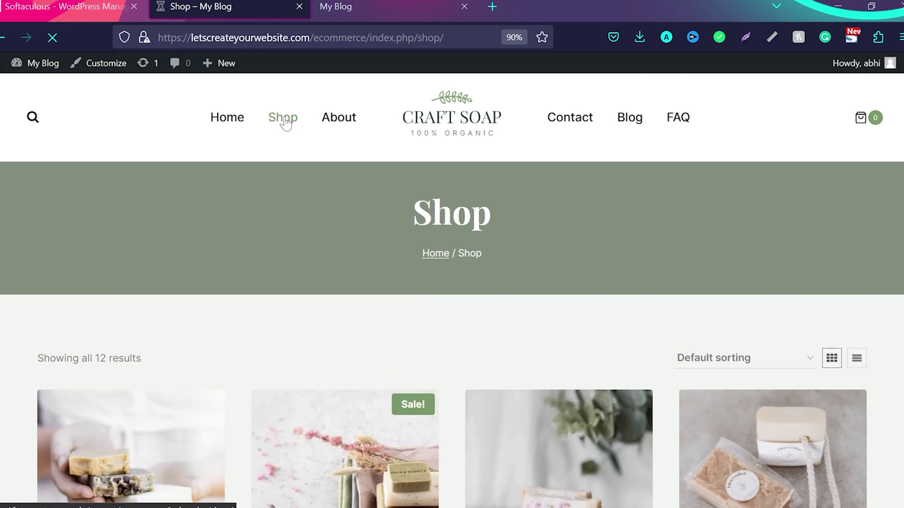
{"action": "scroll", "coordinate": [398, 282], "scroll_direction": "down", "scroll_amount": 5}
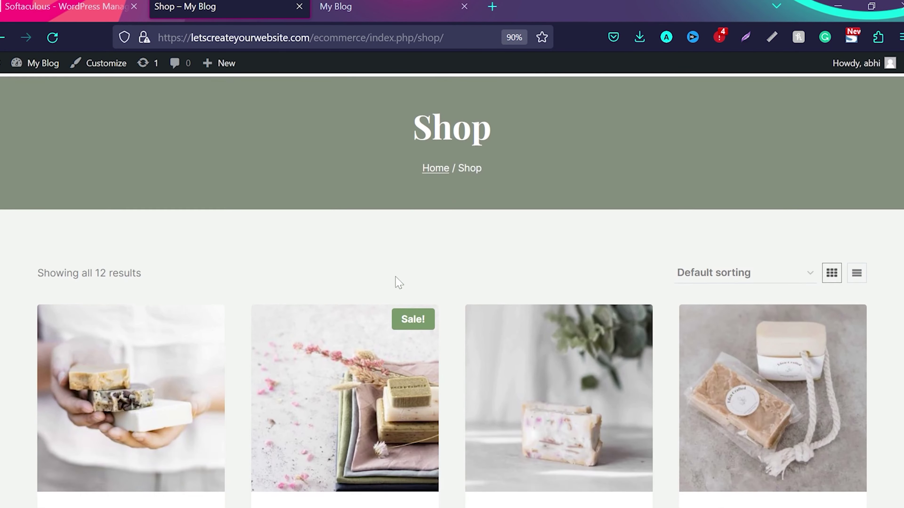
{"action": "middle_click", "coordinate": [540, 303]}
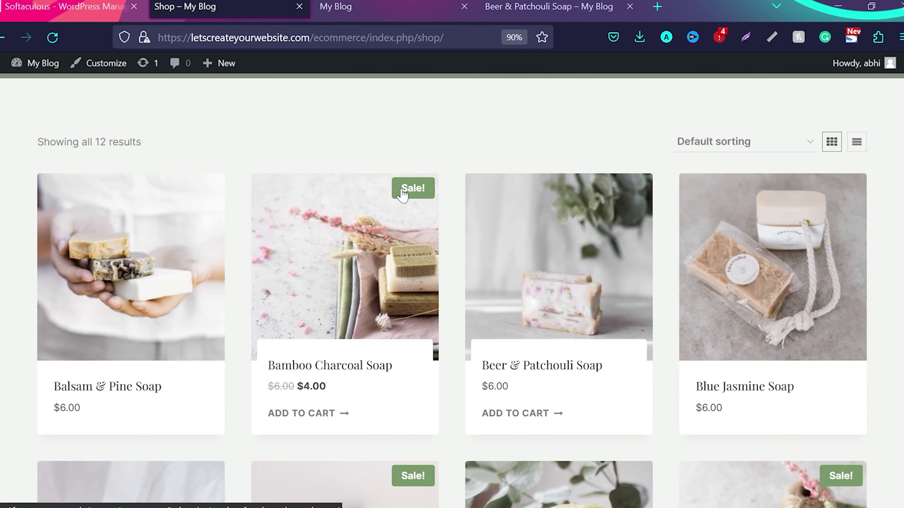
{"action": "scroll", "coordinate": [462, 274], "scroll_direction": "down", "scroll_amount": 6}
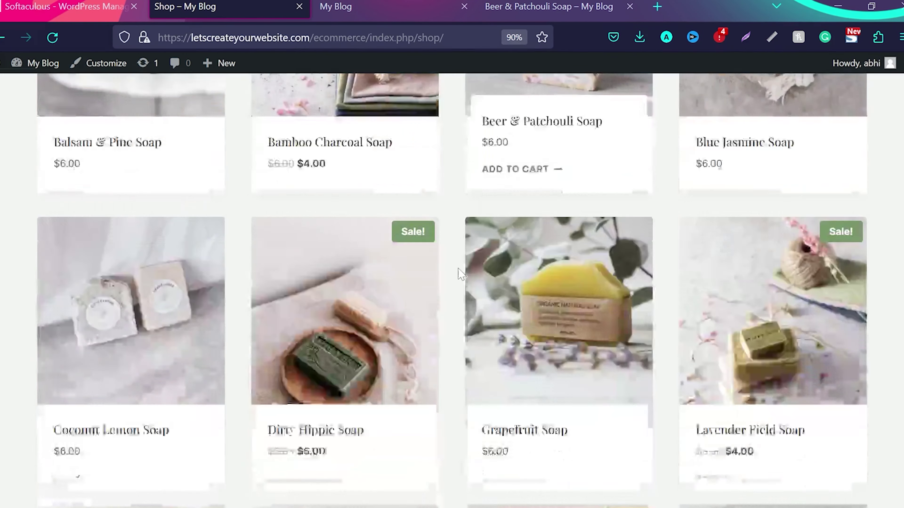
{"action": "scroll", "coordinate": [462, 274], "scroll_direction": "up", "scroll_amount": 9}
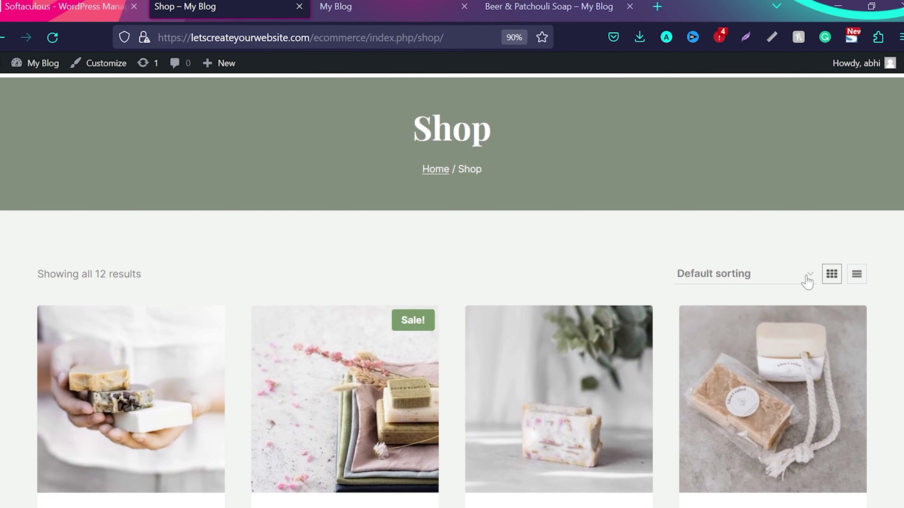
- Switch the Shop page's products to the list layout and look through the list
{"action": "left_click", "coordinate": [857, 274]}
{"action": "scroll", "coordinate": [369, 343], "scroll_direction": "up", "scroll_amount": 2}
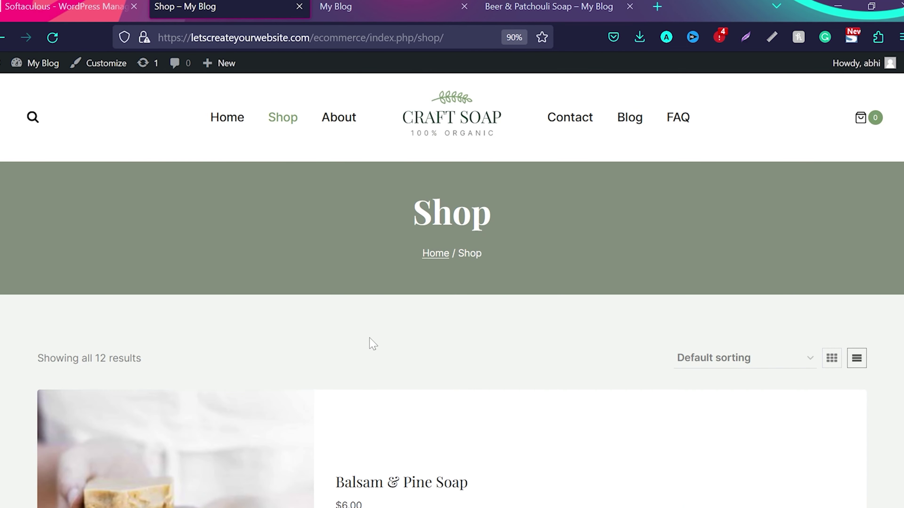
{"action": "scroll", "coordinate": [369, 344], "scroll_direction": "down", "scroll_amount": 10}
{"action": "scroll", "coordinate": [433, 411], "scroll_direction": "up", "scroll_amount": 10}
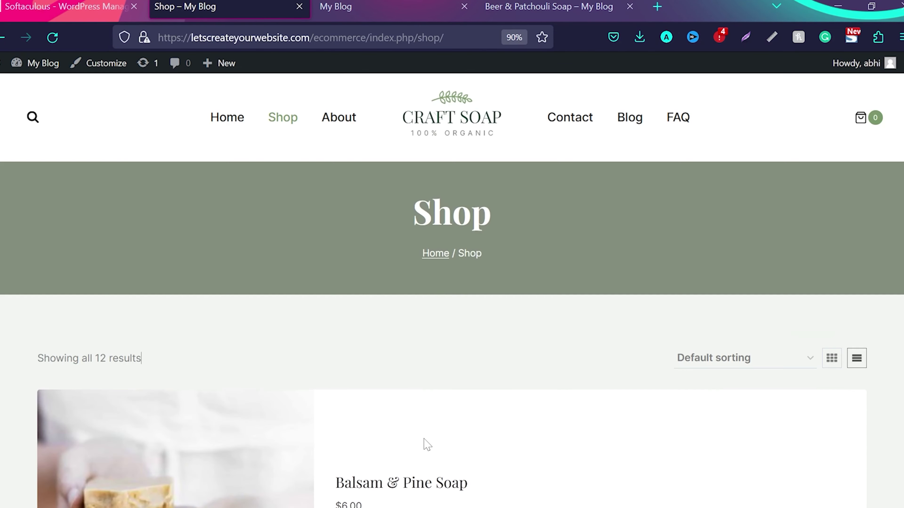
- Open the Balsam & Pine Soap product and examine its image, price, purchase options and Guaranteed Safe Checkout section
{"action": "scroll", "coordinate": [433, 411], "scroll_direction": "down", "scroll_amount": 4}
{"action": "left_click", "coordinate": [149, 351]}
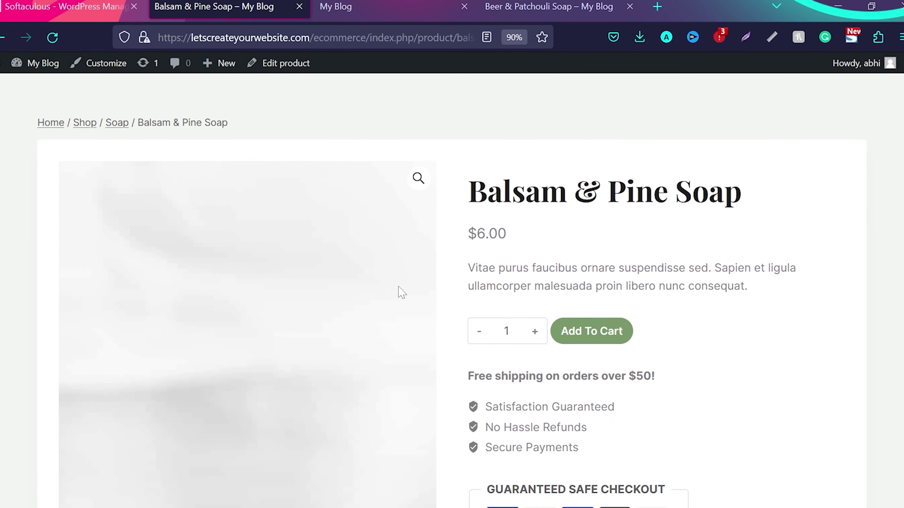
{"action": "scroll", "coordinate": [716, 283], "scroll_direction": "down", "scroll_amount": 2}
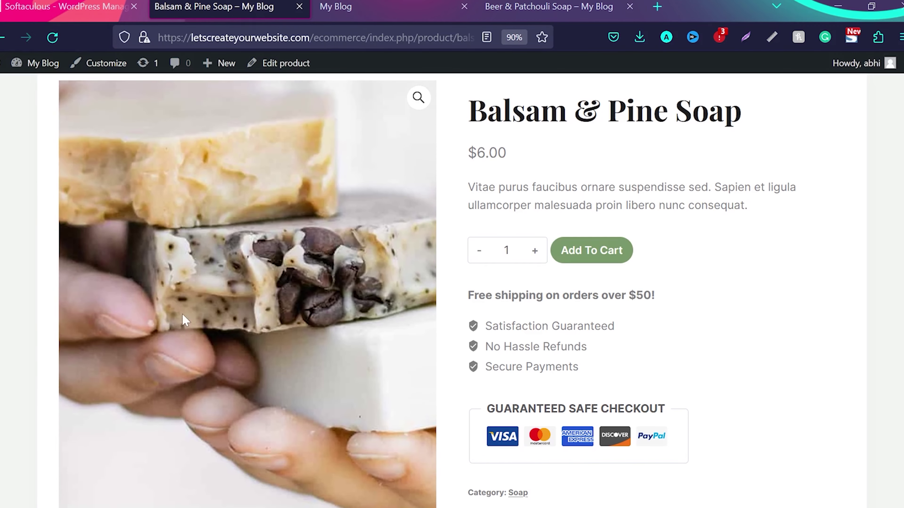
{"action": "scroll", "coordinate": [812, 404], "scroll_direction": "up", "scroll_amount": 2}
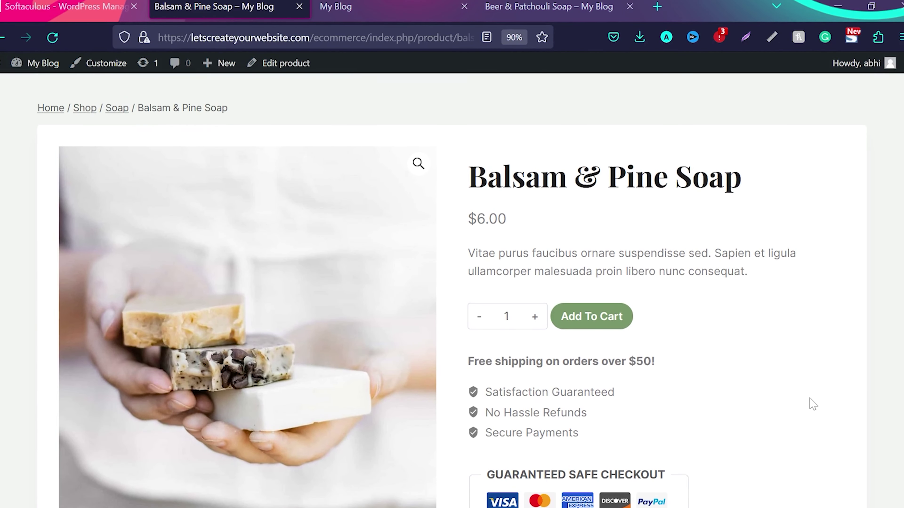
{"action": "scroll", "coordinate": [561, 310], "scroll_direction": "down", "scroll_amount": 2}
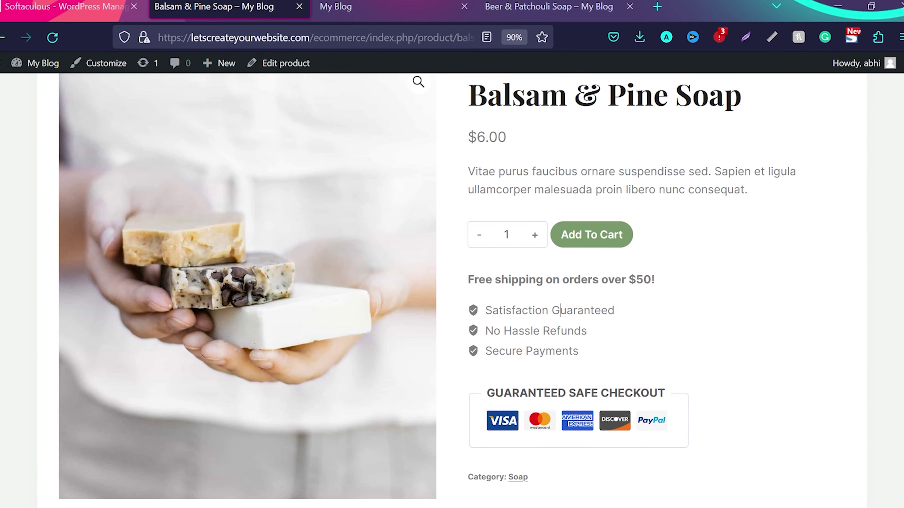
{"action": "scroll", "coordinate": [560, 310], "scroll_direction": "down", "scroll_amount": 2}
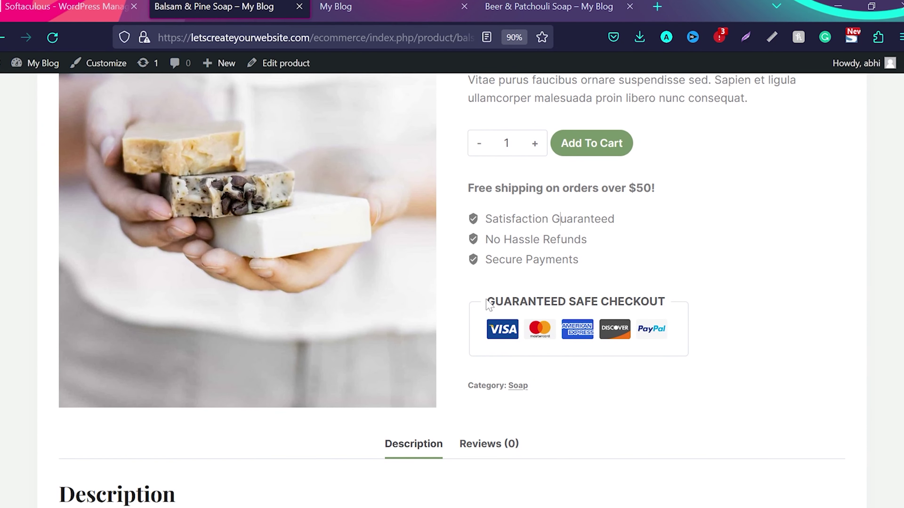
{"action": "left_click_drag", "start_coordinate": [487, 302], "coordinate": [669, 301]}
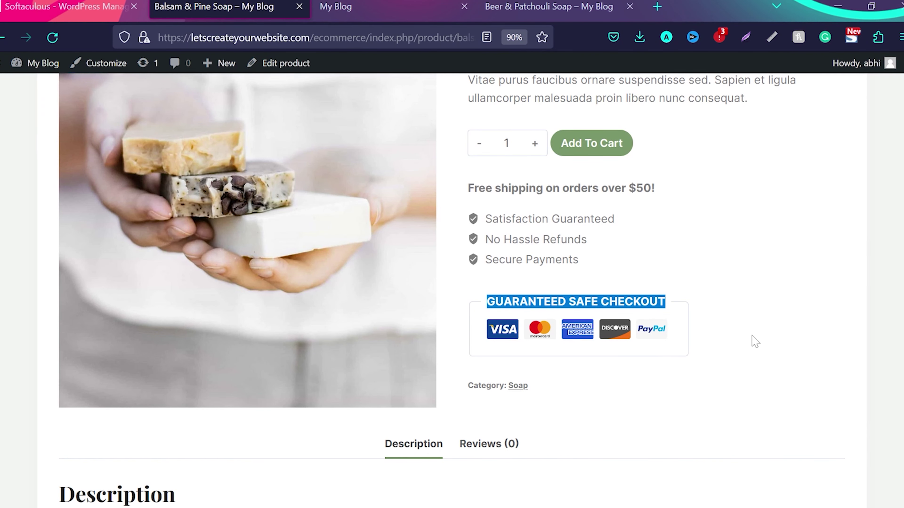
{"action": "left_click", "coordinate": [755, 342]}
- Review the Balsam & Pine Soap page's description and related products
{"action": "scroll", "coordinate": [755, 342], "scroll_direction": "down", "scroll_amount": 2}
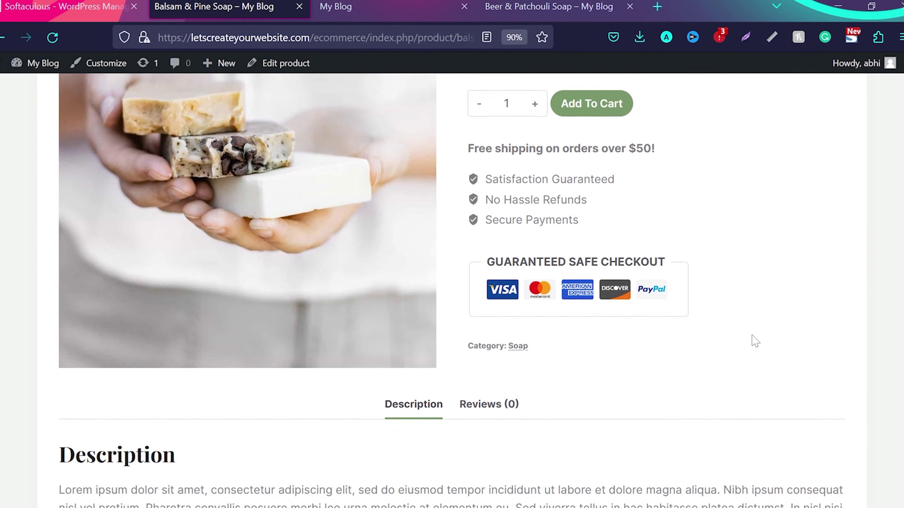
{"action": "scroll", "coordinate": [755, 341], "scroll_direction": "down", "scroll_amount": 1}
{"action": "scroll", "coordinate": [755, 342], "scroll_direction": "down", "scroll_amount": 8}
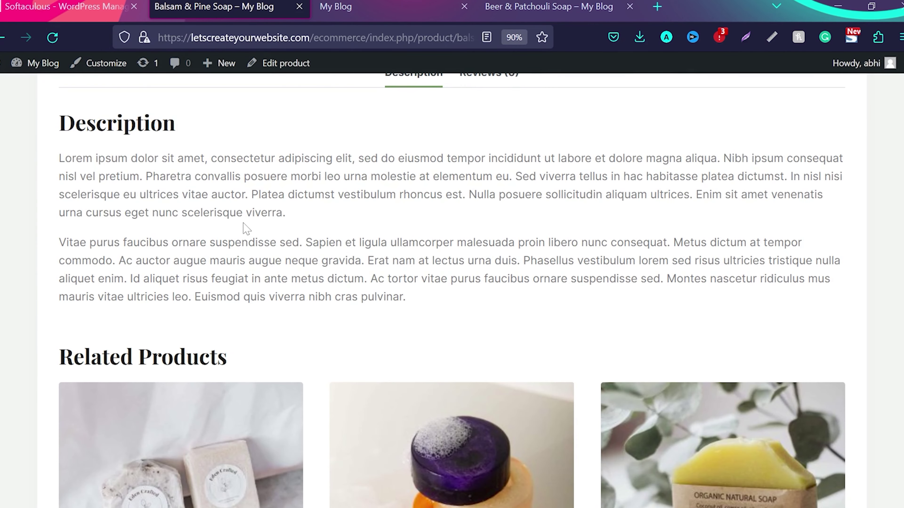
{"action": "scroll", "coordinate": [329, 232], "scroll_direction": "down", "scroll_amount": 5}
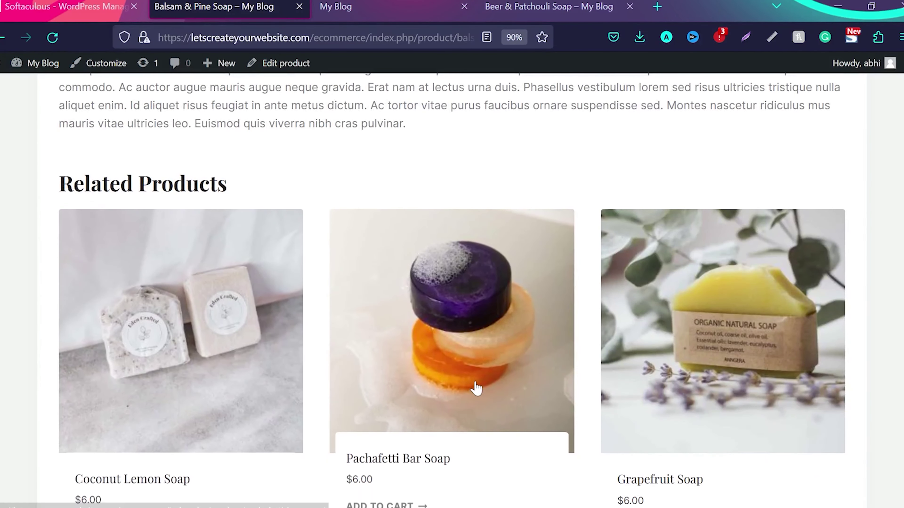
{"action": "scroll", "coordinate": [477, 388], "scroll_direction": "down", "scroll_amount": 6}
- Open the About page and examine its Our History quote and the 100% Organic feature strip
{"action": "key", "text": "F5"}
{"action": "left_click", "coordinate": [340, 121]}
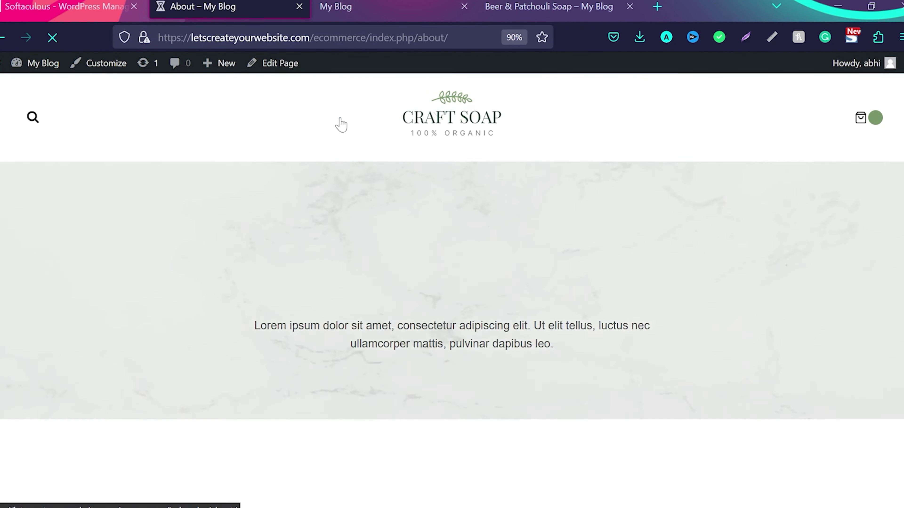
{"action": "scroll", "coordinate": [480, 335], "scroll_direction": "down", "scroll_amount": 10}
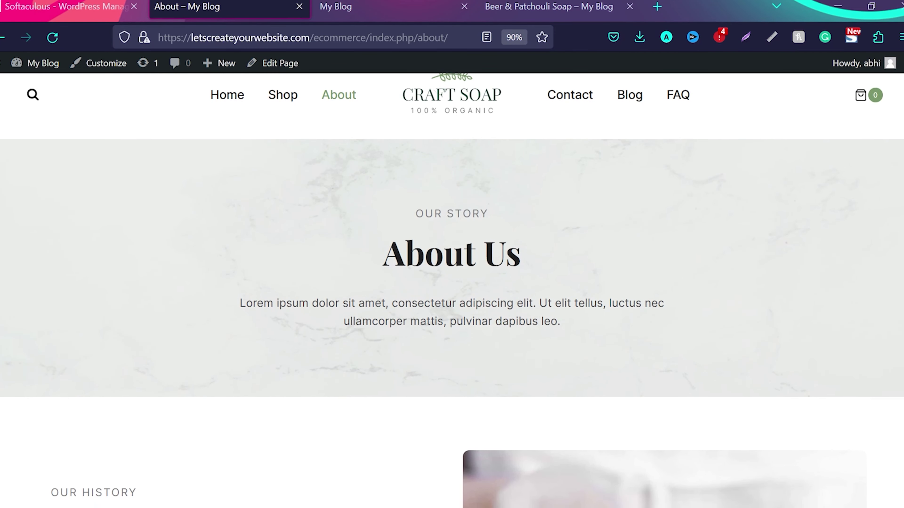
{"action": "scroll", "coordinate": [480, 336], "scroll_direction": "down", "scroll_amount": 1}
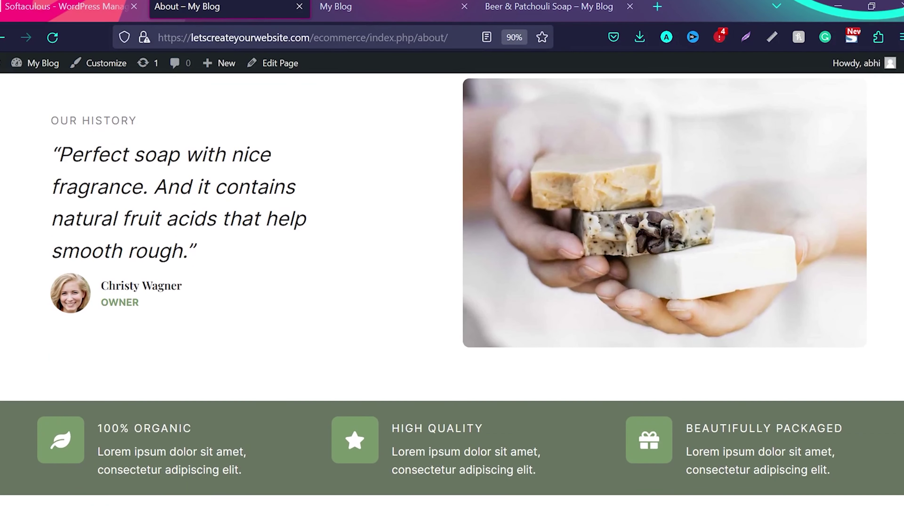
{"action": "left_click_drag", "start_coordinate": [60, 154], "coordinate": [182, 251]}
{"action": "scroll", "coordinate": [352, 303], "scroll_direction": "down", "scroll_amount": 5}
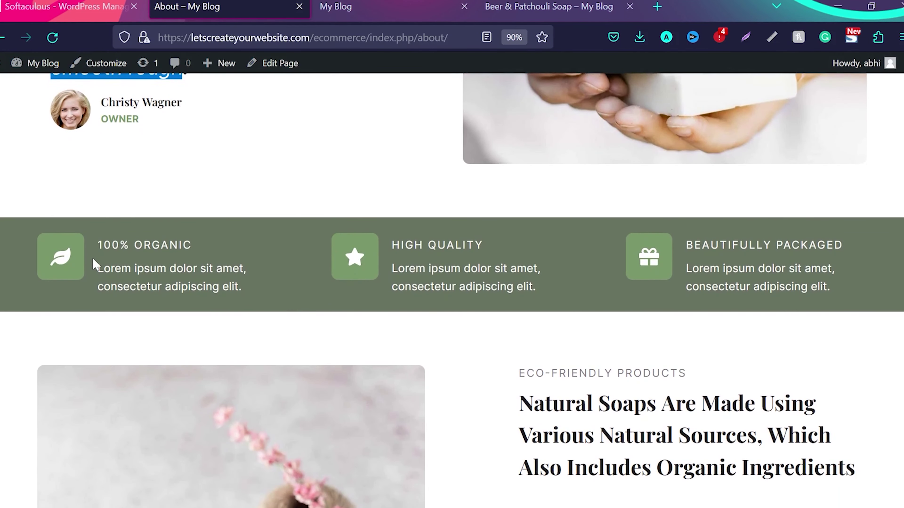
{"action": "left_click_drag", "start_coordinate": [98, 245], "coordinate": [203, 250]}
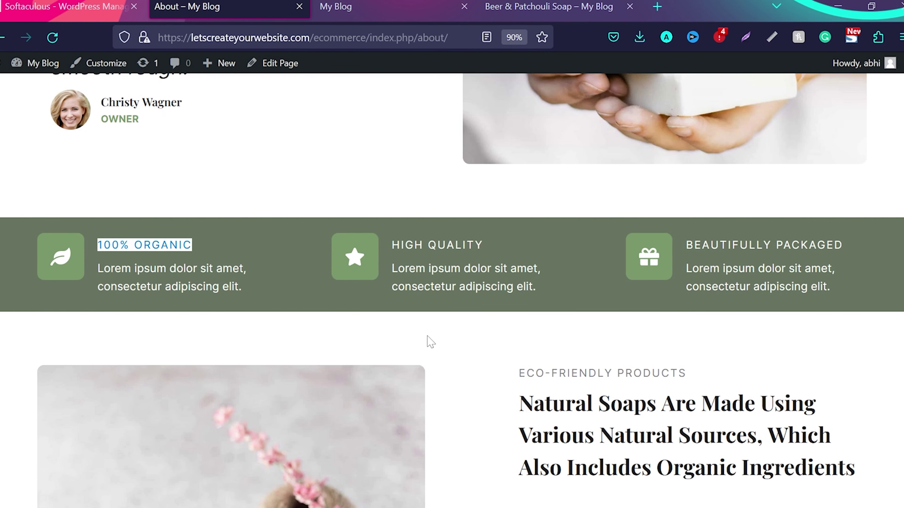
- Open the Contact page and examine its contact details, Have A Question form and embedded map
{"action": "key", "text": "Home"}
{"action": "left_click", "coordinate": [571, 123]}
{"action": "scroll", "coordinate": [407, 357], "scroll_direction": "down", "scroll_amount": 6}
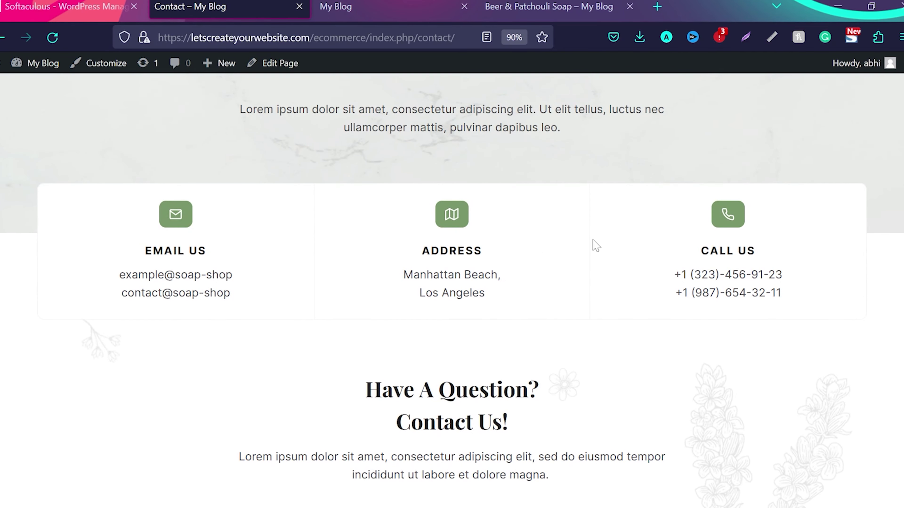
{"action": "scroll", "coordinate": [561, 356], "scroll_direction": "down", "scroll_amount": 8}
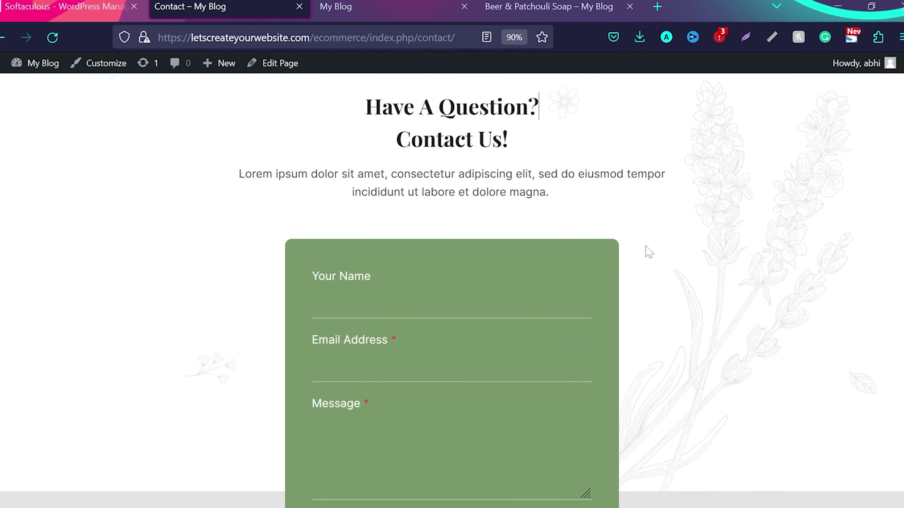
{"action": "scroll", "coordinate": [648, 251], "scroll_direction": "down", "scroll_amount": 3}
{"action": "scroll", "coordinate": [648, 251], "scroll_direction": "up", "scroll_amount": 3}
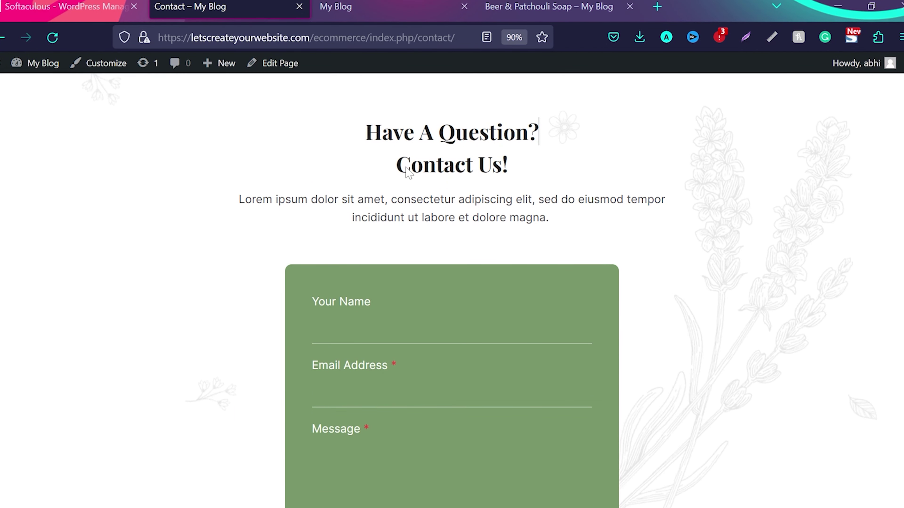
{"action": "scroll", "coordinate": [409, 173], "scroll_direction": "down", "scroll_amount": 3}
{"action": "scroll", "coordinate": [538, 387], "scroll_direction": "down", "scroll_amount": 4}
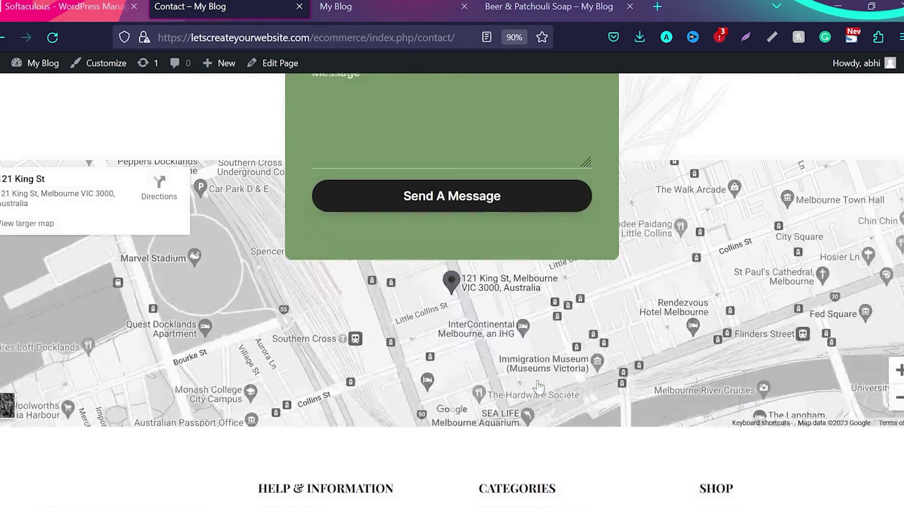
{"action": "scroll", "coordinate": [546, 333], "scroll_direction": "up", "scroll_amount": 10}
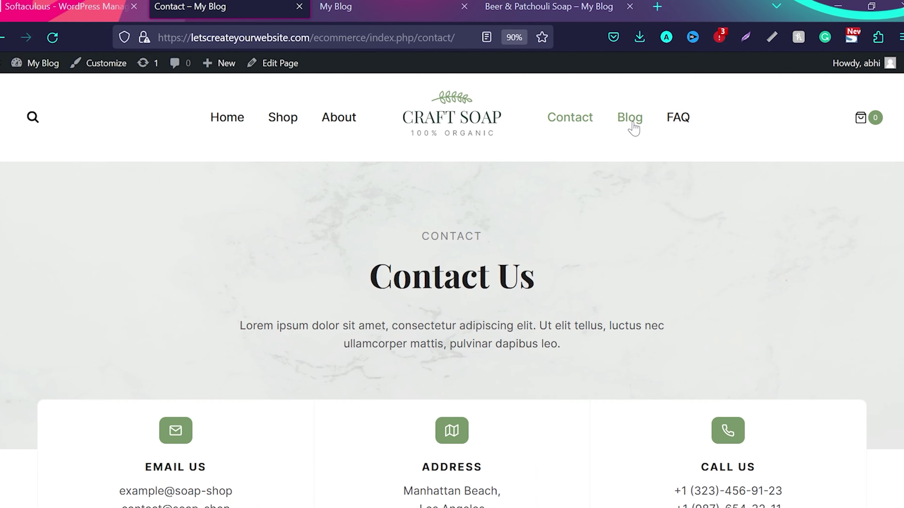
- Open the Blog page and look through its post cards
{"action": "left_click", "coordinate": [632, 126]}
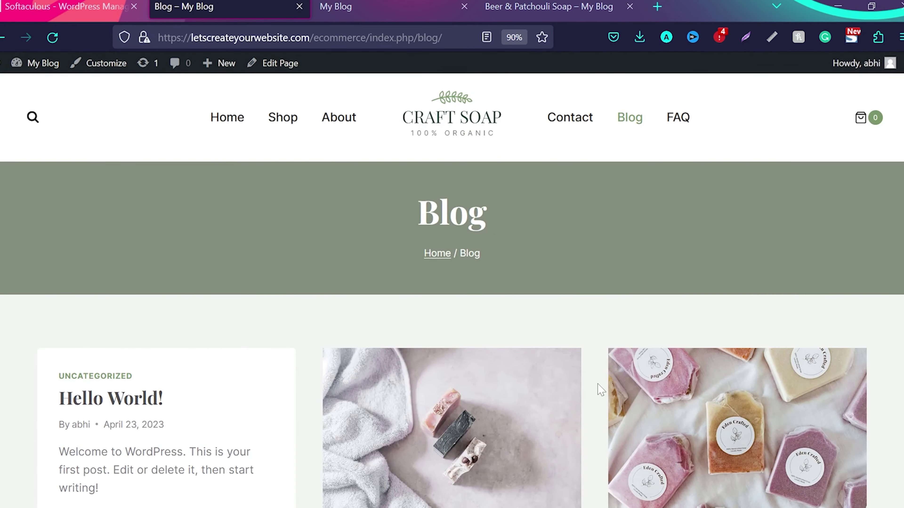
{"action": "scroll", "coordinate": [600, 389], "scroll_direction": "down", "scroll_amount": 4}
{"action": "scroll", "coordinate": [601, 386], "scroll_direction": "down", "scroll_amount": 3}
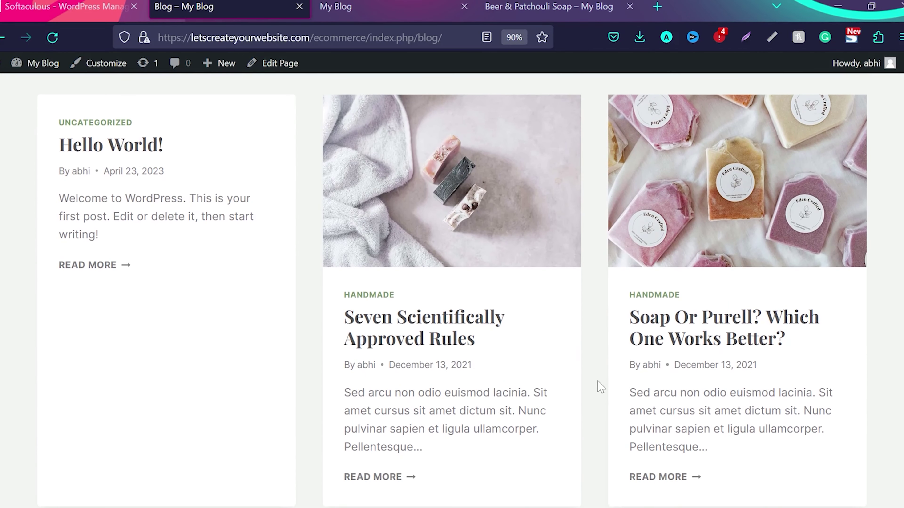
{"action": "scroll", "coordinate": [600, 383], "scroll_direction": "down", "scroll_amount": 2}
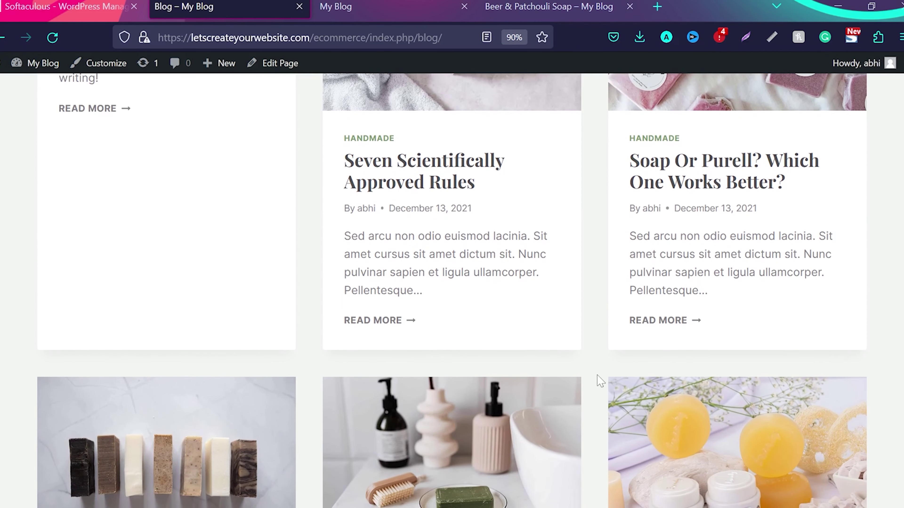
- Open the Seven Scientifically Approved Rules blog post and look through its content
{"action": "left_click", "coordinate": [374, 325]}
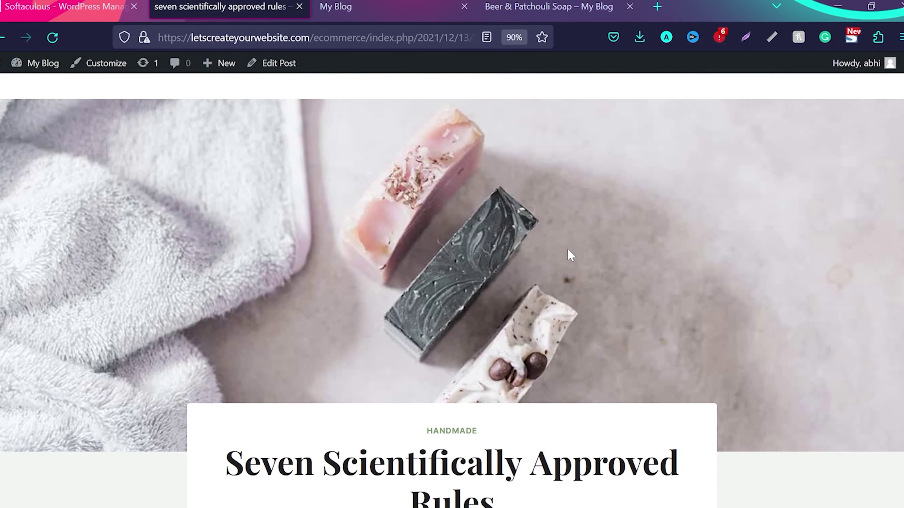
{"action": "scroll", "coordinate": [571, 255], "scroll_direction": "down", "scroll_amount": 10}
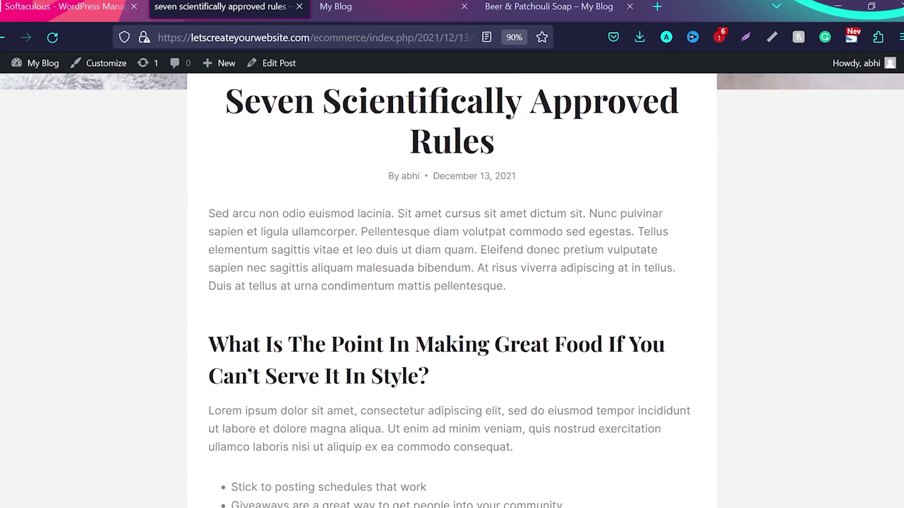
{"action": "key", "text": "Home"}
- Open the FAQ page and examine its Popular Questions list and the Can't Find An Answer? form
{"action": "left_click", "coordinate": [679, 118]}
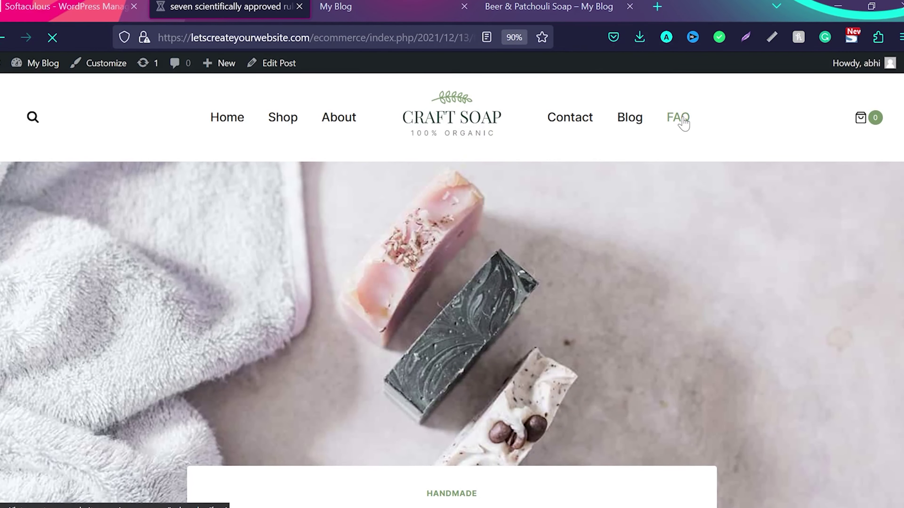
{"action": "scroll", "coordinate": [440, 317], "scroll_direction": "down", "scroll_amount": 4}
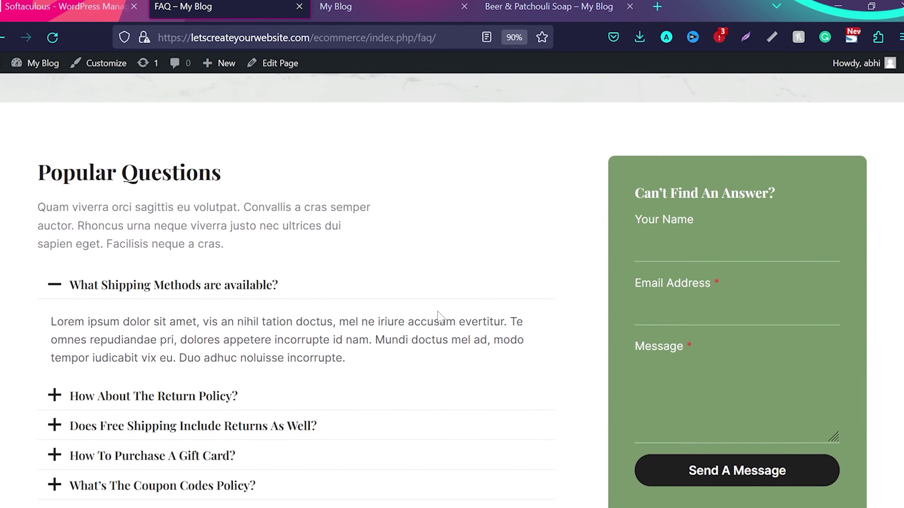
{"action": "scroll", "coordinate": [433, 317], "scroll_direction": "down", "scroll_amount": 3}
{"action": "scroll", "coordinate": [433, 317], "scroll_direction": "up", "scroll_amount": 3}
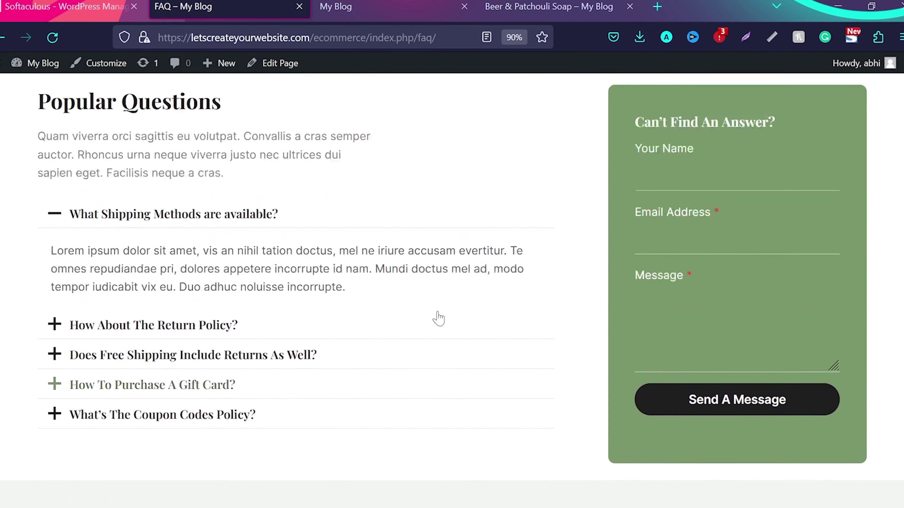
{"action": "left_click_drag", "start_coordinate": [635, 171], "coordinate": [776, 170]}
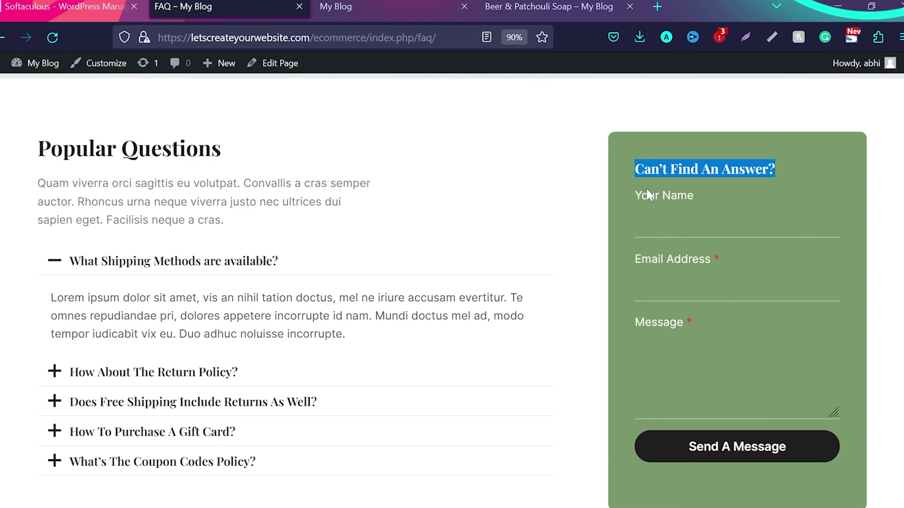
{"action": "left_click", "coordinate": [644, 169]}
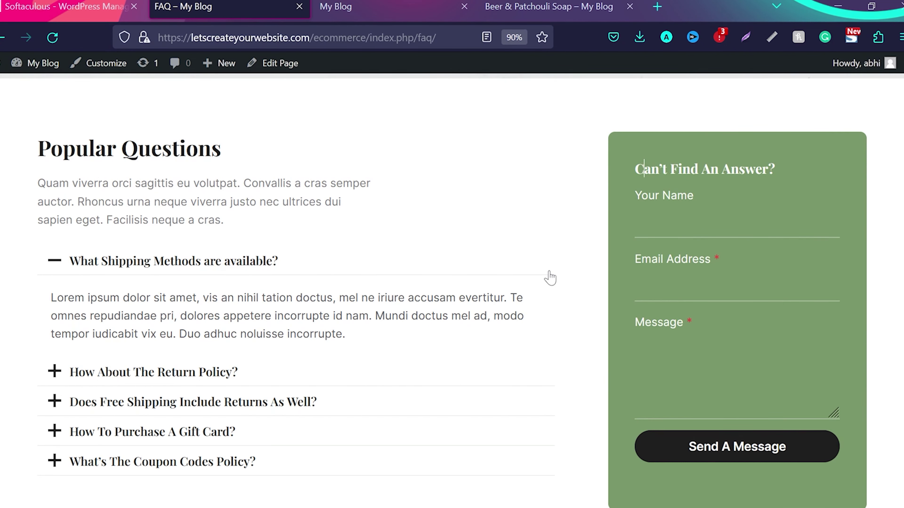
{"action": "scroll", "coordinate": [550, 278], "scroll_direction": "down", "scroll_amount": 8}
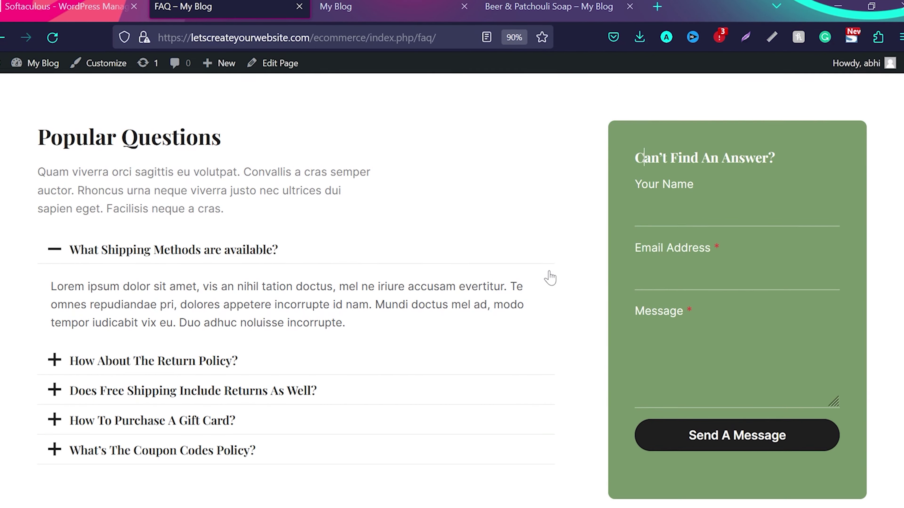
- Return to the homepage and open the Colors settings under Colors & Fonts in the site customizer
{"action": "key", "text": "alt+Left"}
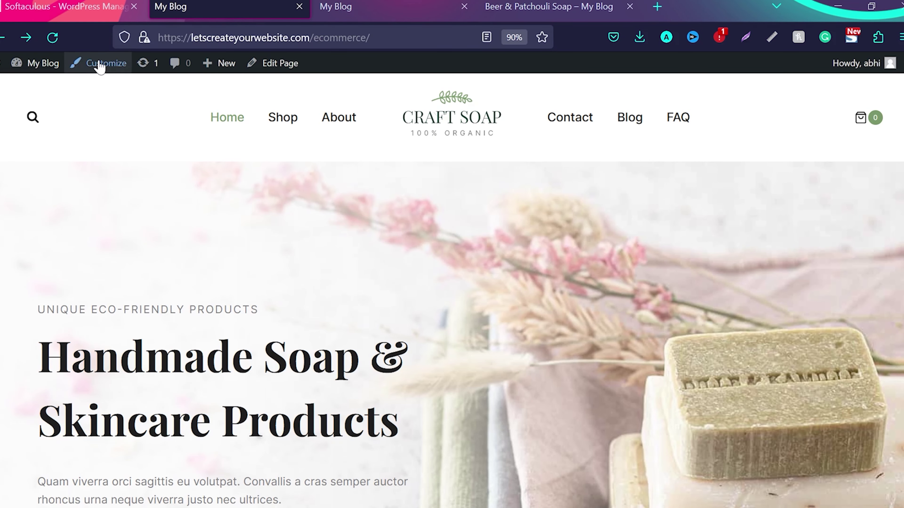
{"action": "left_click", "coordinate": [100, 64]}
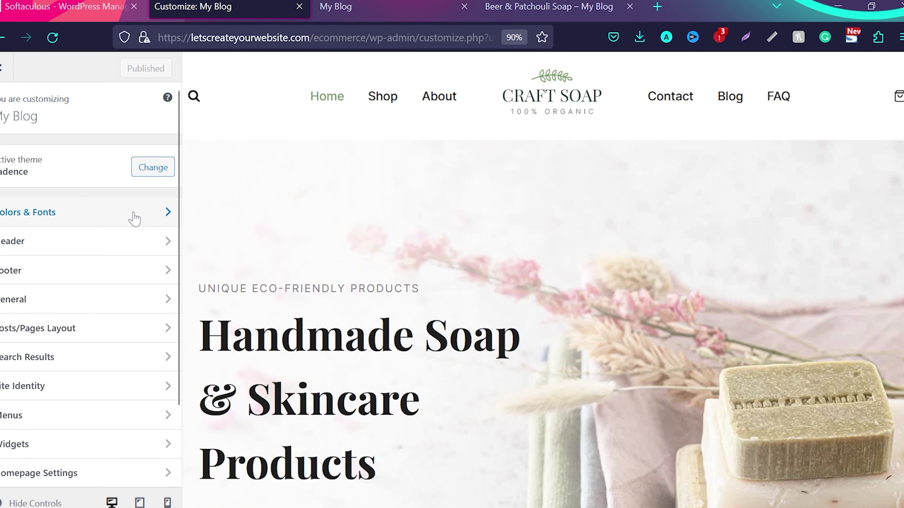
{"action": "left_click", "coordinate": [155, 214]}
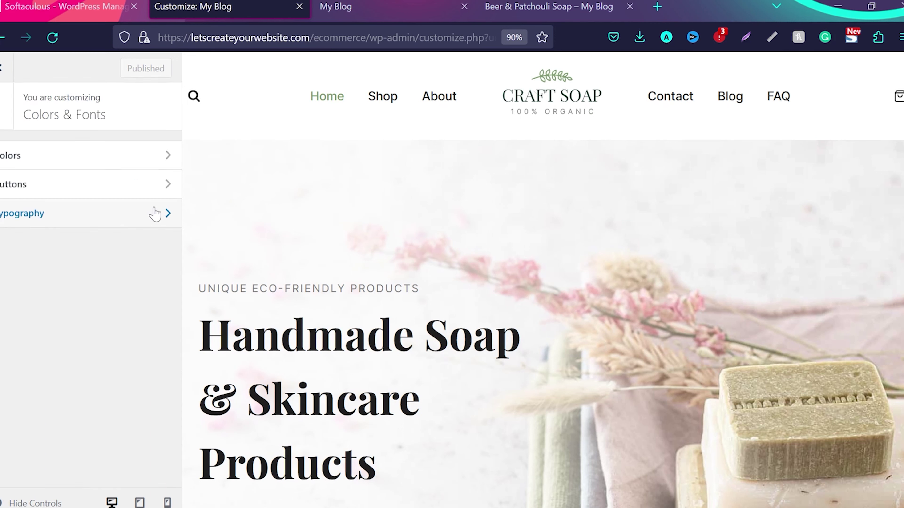
{"action": "left_click", "coordinate": [157, 161]}
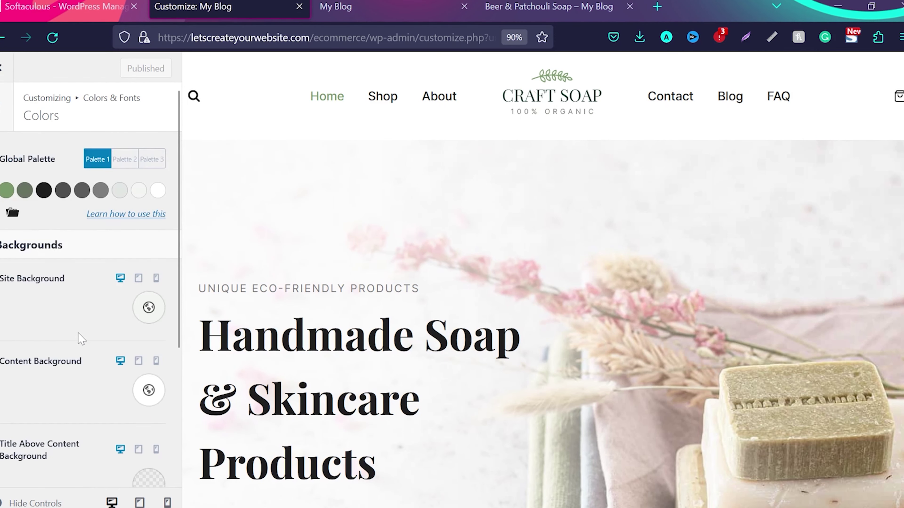
- Try Palette 2 and Palette 3 as the global palette, checking the Best Seller section in the homepage preview
{"action": "left_click", "coordinate": [128, 160]}
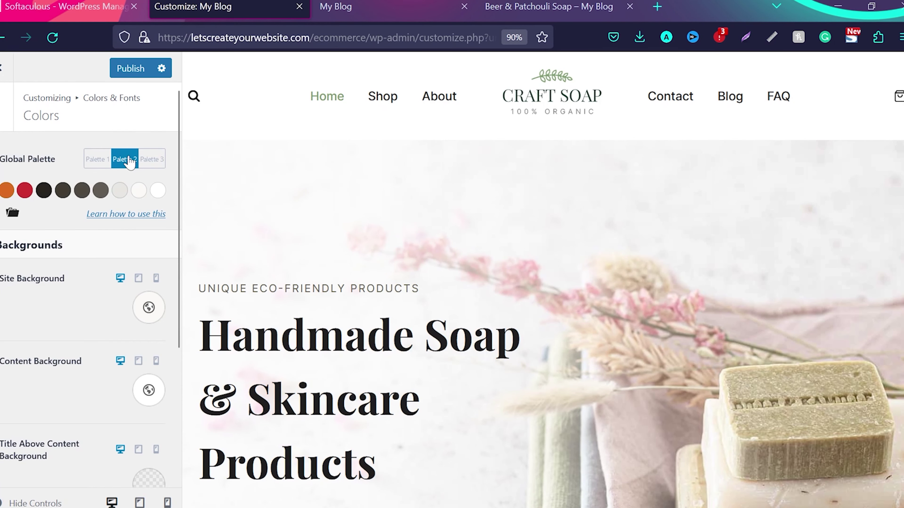
{"action": "scroll", "coordinate": [331, 196], "scroll_direction": "down", "scroll_amount": 5}
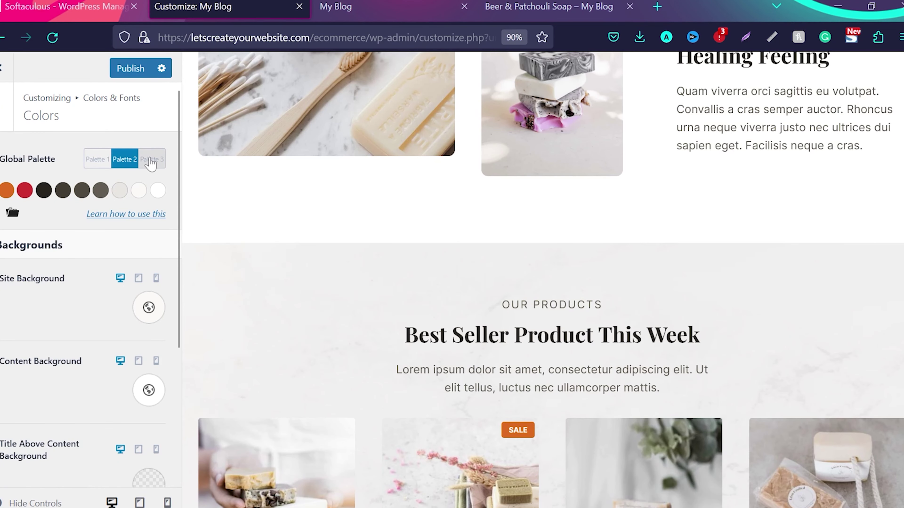
{"action": "left_click", "coordinate": [151, 161]}
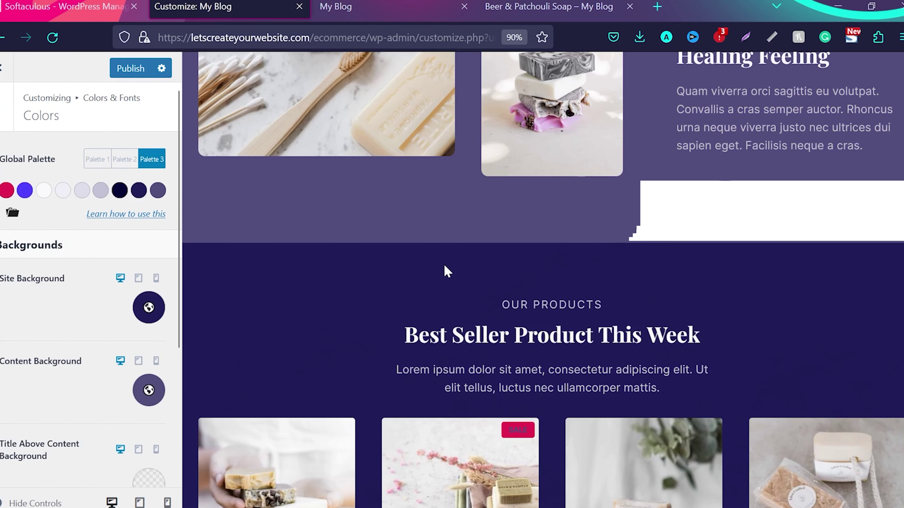
{"action": "scroll", "coordinate": [443, 260], "scroll_direction": "down", "scroll_amount": 2}
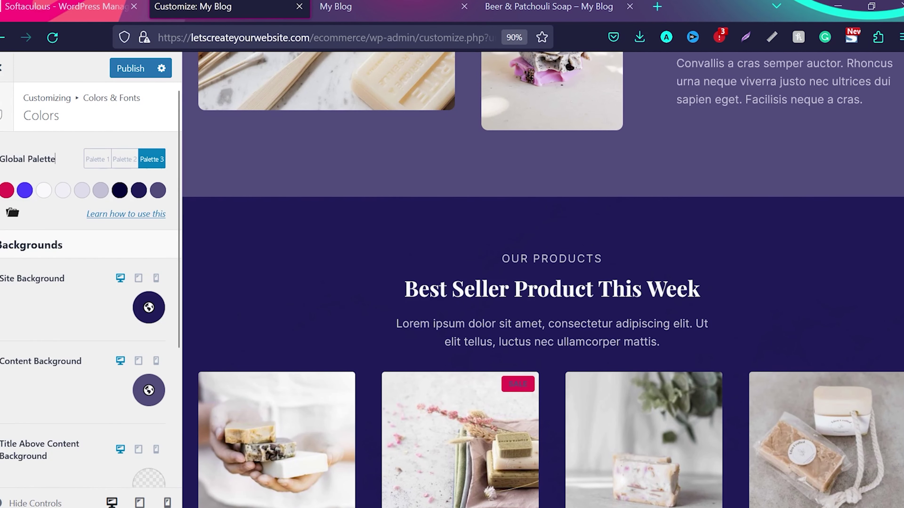
- Check the Buttons color settings and switch the global palette back to Palette 1
{"action": "left_click", "coordinate": [6, 107]}
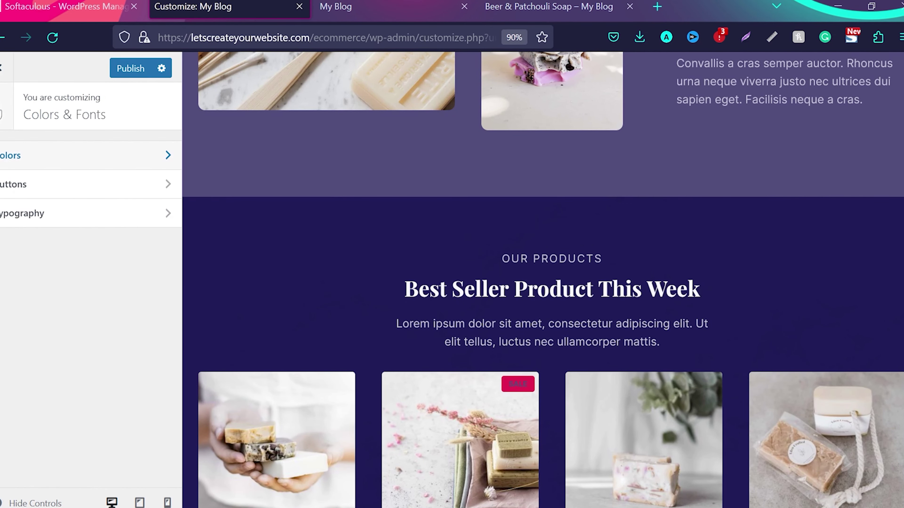
{"action": "left_click", "coordinate": [128, 184]}
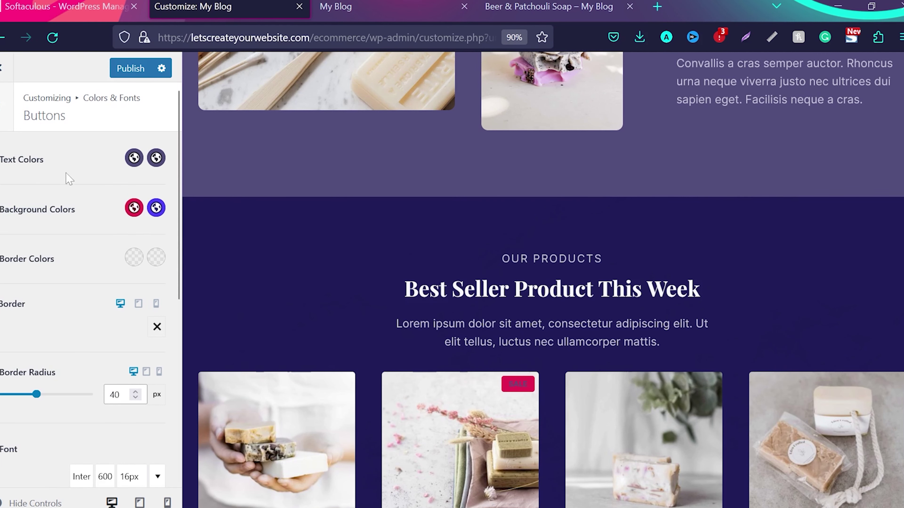
{"action": "left_click", "coordinate": [5, 121]}
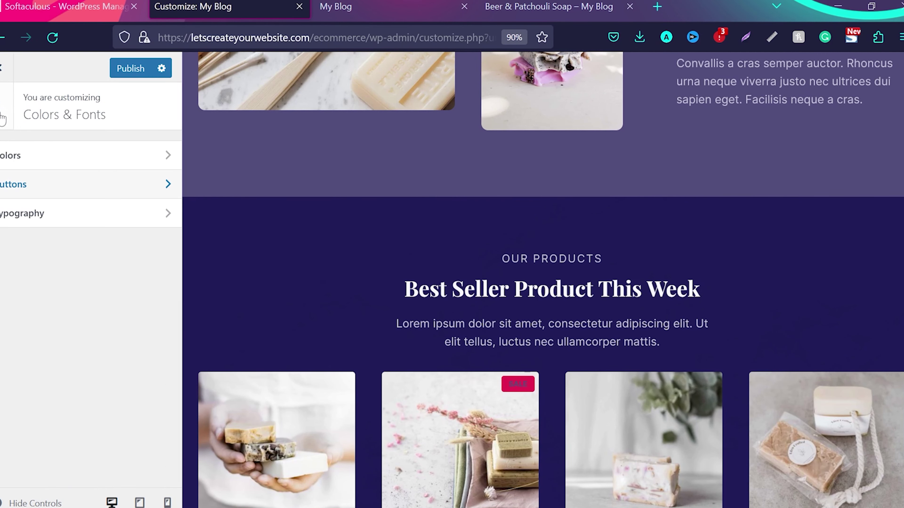
{"action": "left_click", "coordinate": [89, 162]}
{"action": "left_click", "coordinate": [97, 164]}
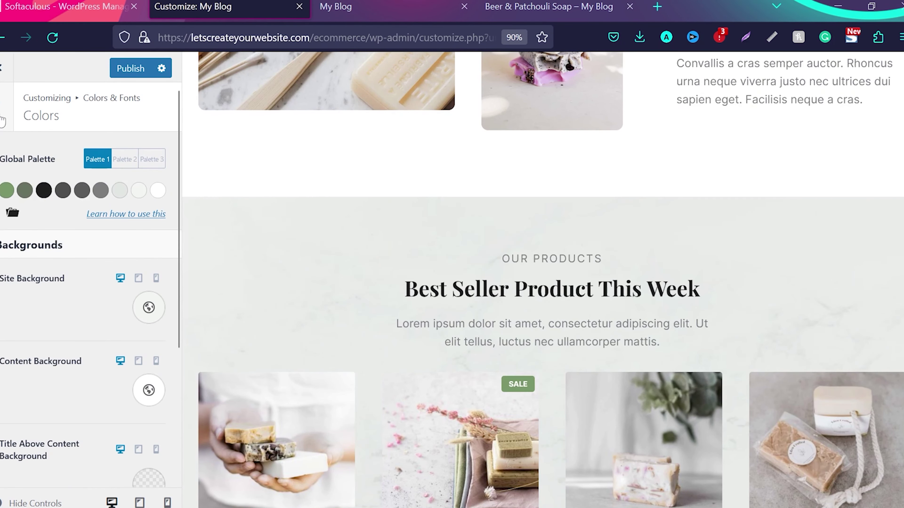
- In the Buttons settings, set the desktop border radius to 12 px
{"action": "left_click", "coordinate": [5, 106]}
{"action": "left_click", "coordinate": [61, 193]}
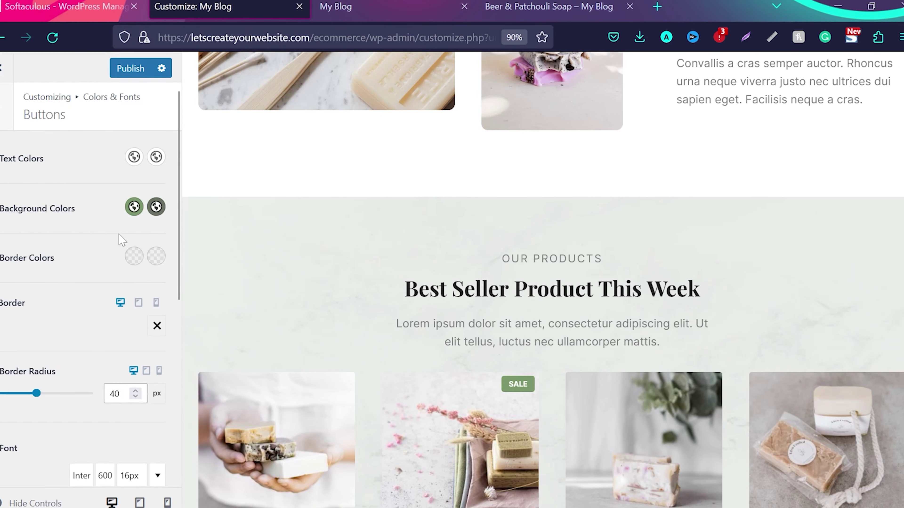
{"action": "scroll", "coordinate": [123, 244], "scroll_direction": "down", "scroll_amount": 2}
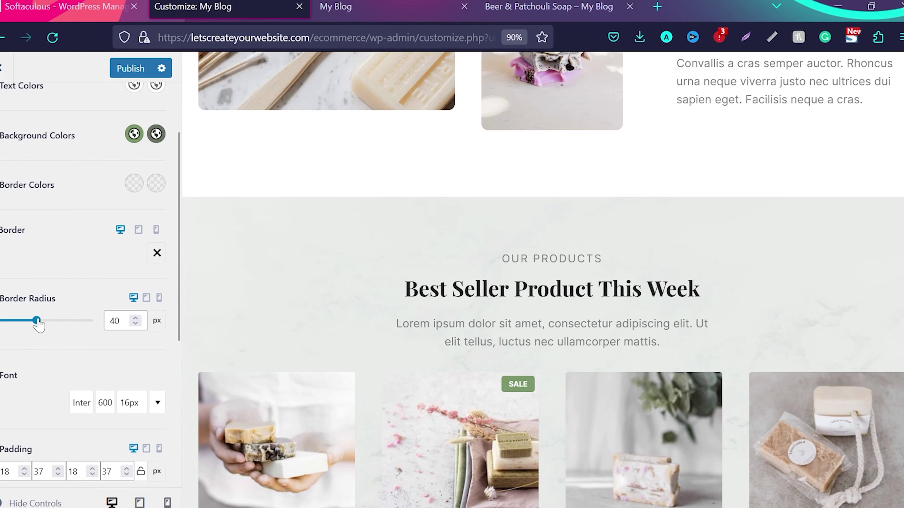
{"action": "left_click_drag", "start_coordinate": [40, 320], "coordinate": [15, 318]}
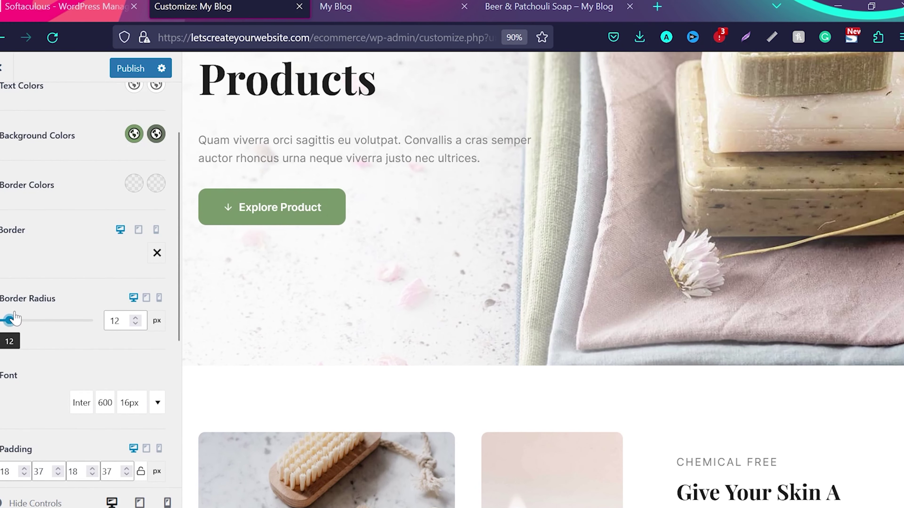
- Set the button font to Italiana and look over the padding and shadow options
{"action": "scroll", "coordinate": [67, 357], "scroll_direction": "down", "scroll_amount": 4}
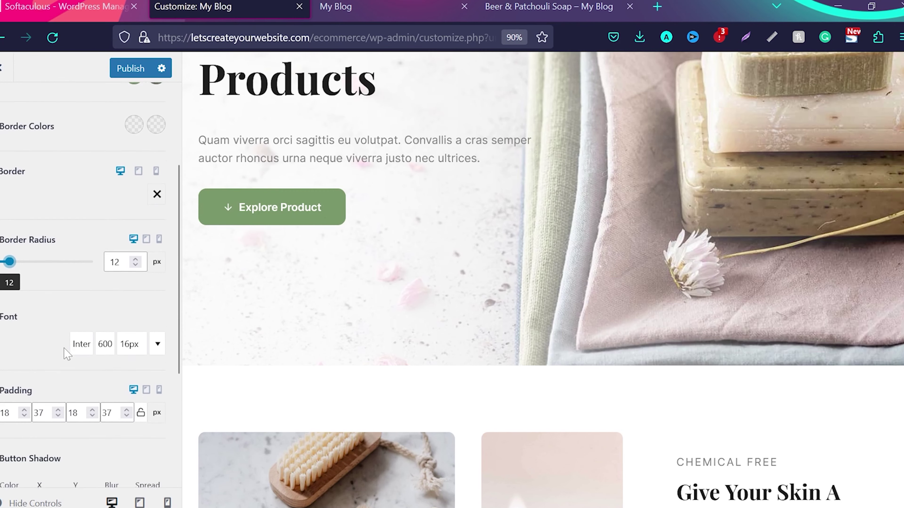
{"action": "scroll", "coordinate": [67, 351], "scroll_direction": "down", "scroll_amount": 1}
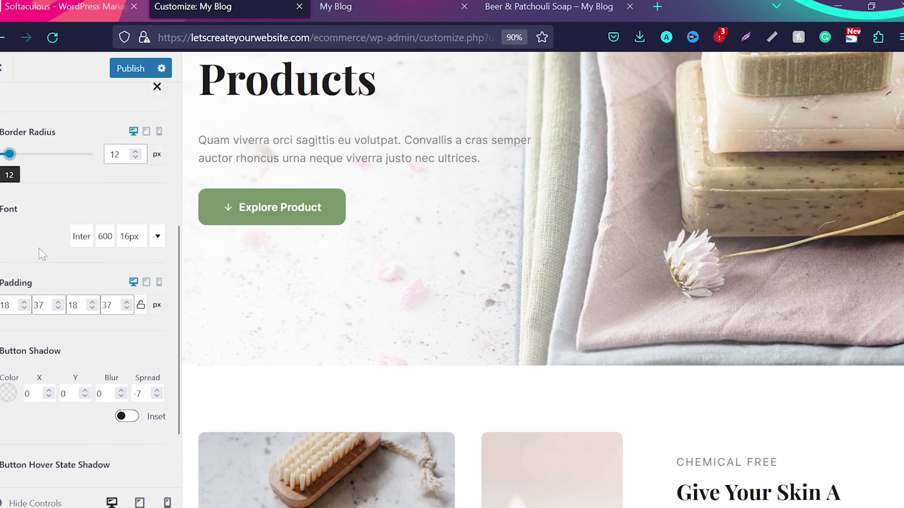
{"action": "left_click", "coordinate": [81, 237]}
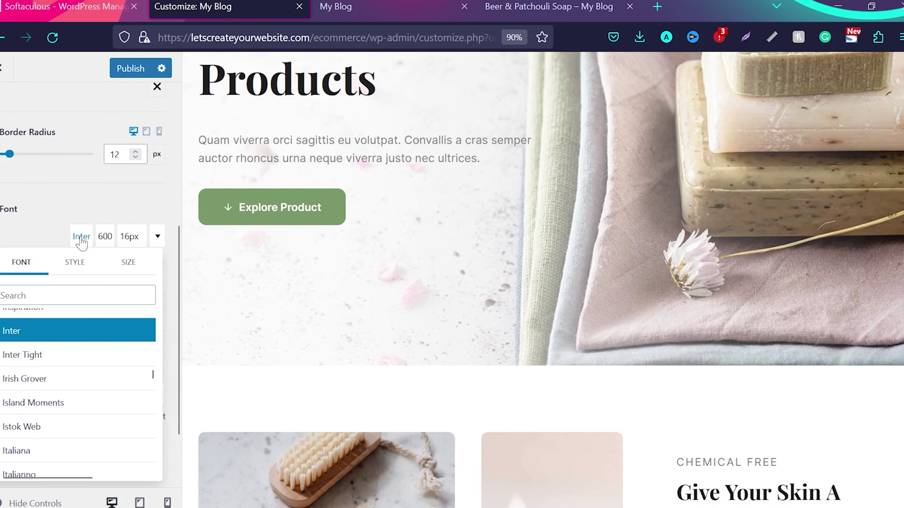
{"action": "scroll", "coordinate": [76, 364], "scroll_direction": "down", "scroll_amount": 2}
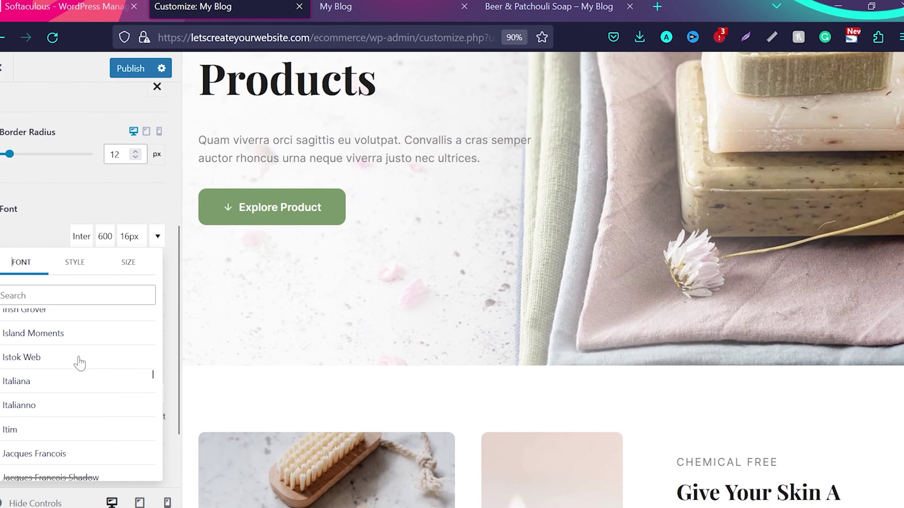
{"action": "left_click", "coordinate": [44, 363]}
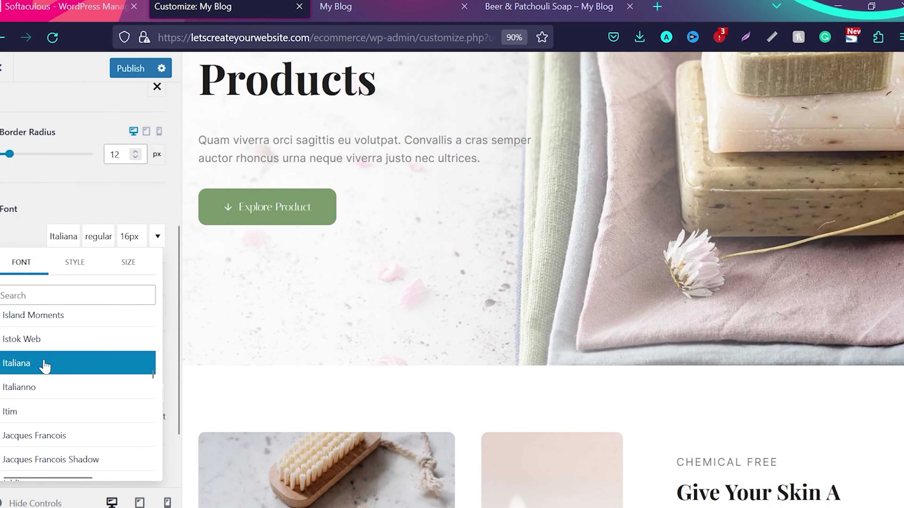
{"action": "scroll", "coordinate": [318, 311], "scroll_direction": "up", "scroll_amount": 3}
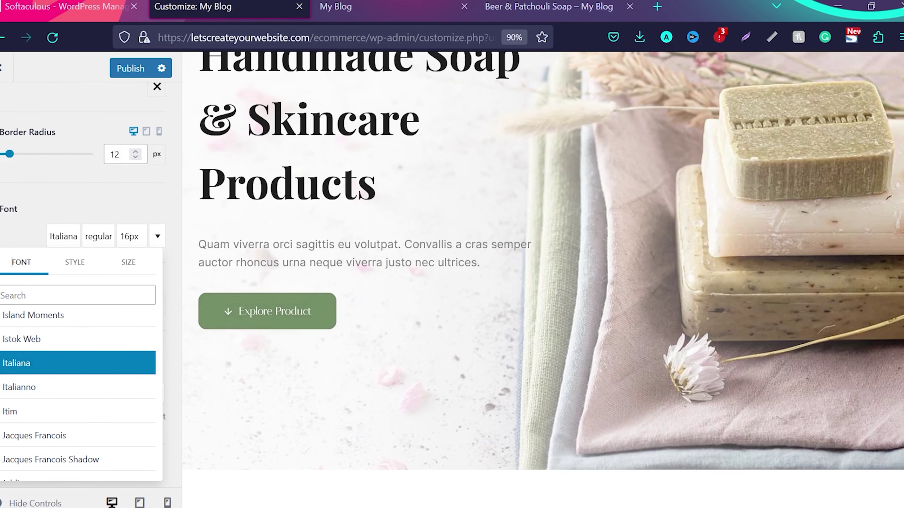
{"action": "left_click", "coordinate": [58, 195]}
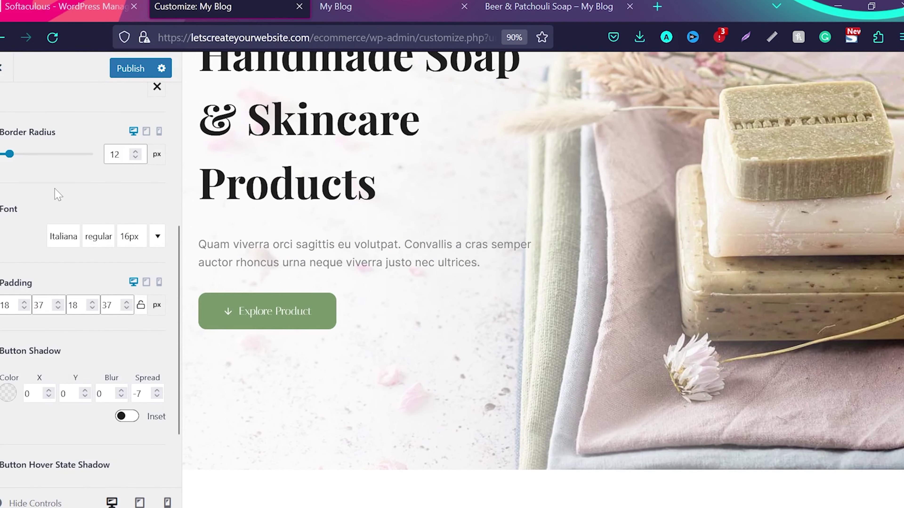
{"action": "scroll", "coordinate": [58, 195], "scroll_direction": "down", "scroll_amount": 3}
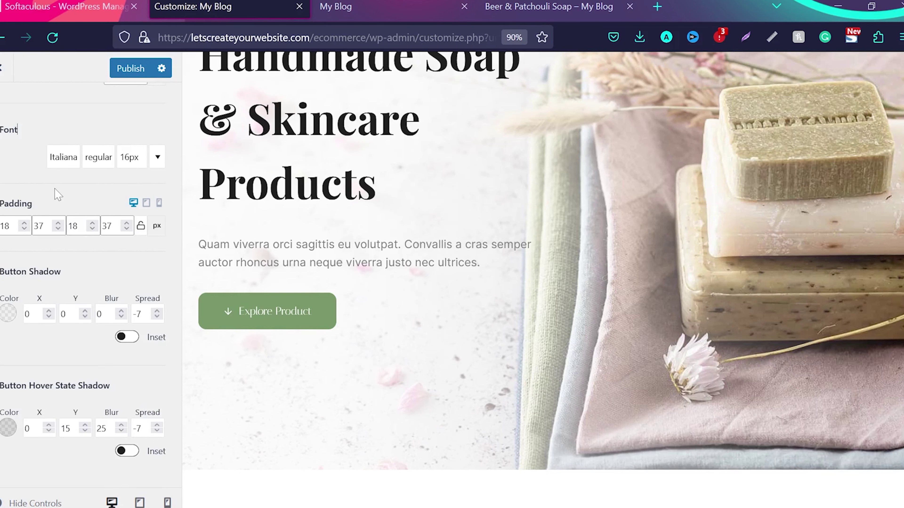
{"action": "scroll", "coordinate": [58, 195], "scroll_direction": "up", "scroll_amount": 12}
- Review the Typography settings for the base and heading fonts, and return to the main customizer menu
{"action": "left_click", "coordinate": [5, 95]}
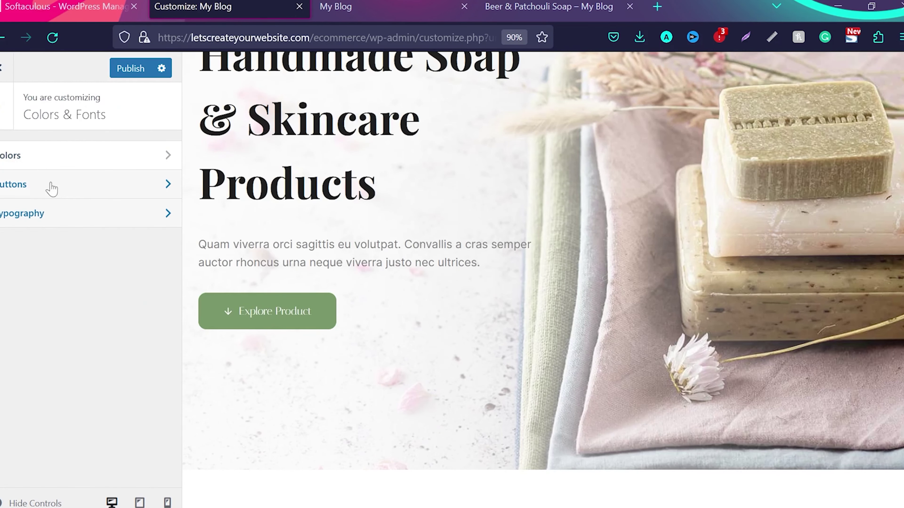
{"action": "left_click", "coordinate": [73, 222]}
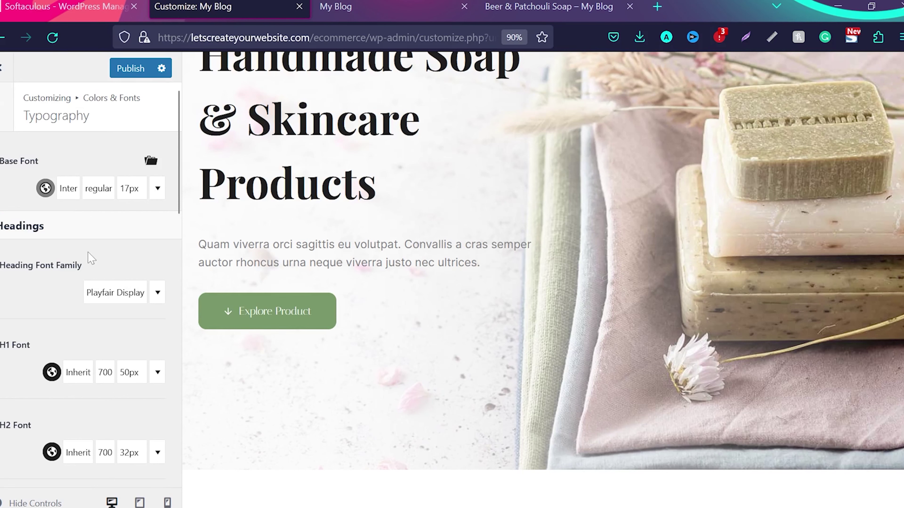
{"action": "scroll", "coordinate": [109, 267], "scroll_direction": "down", "scroll_amount": 6}
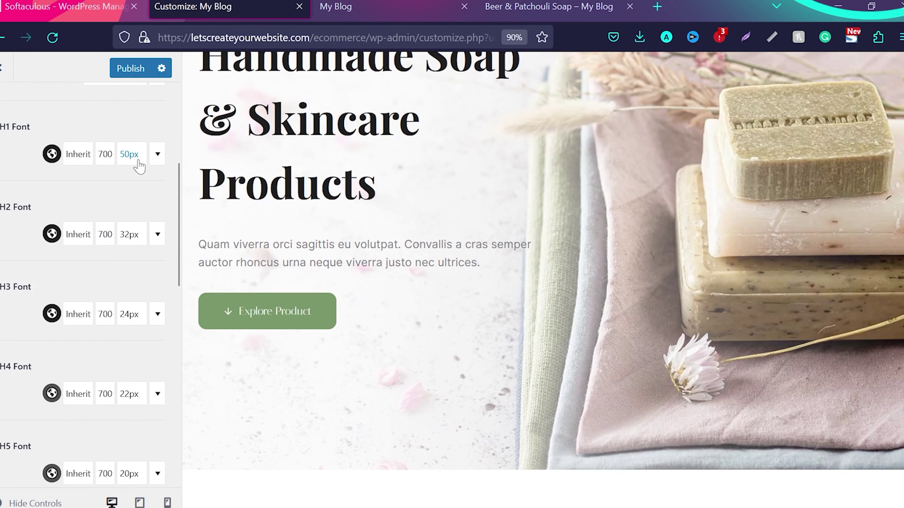
{"action": "scroll", "coordinate": [3, 248], "scroll_direction": "up", "scroll_amount": 6}
{"action": "key", "text": "Escape"}
{"action": "key", "text": "Escape"}
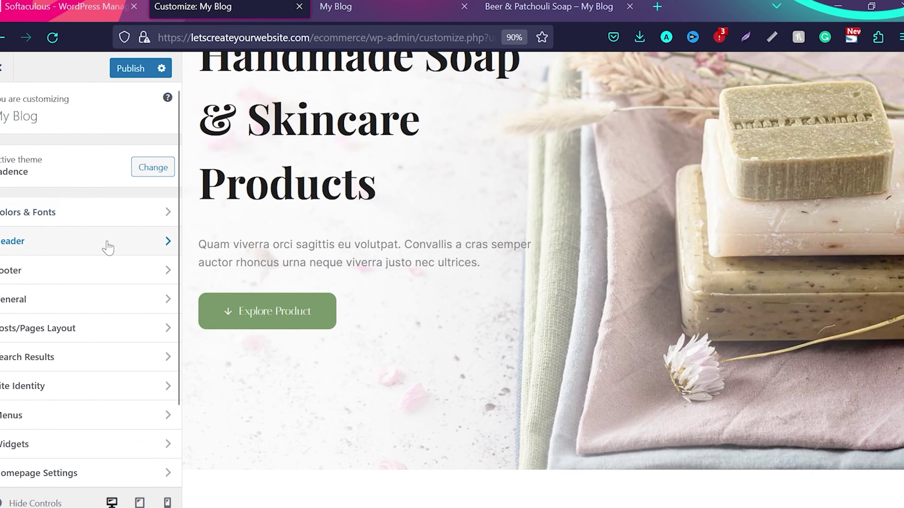
- Rearrange the header's main row so Logo, Primary Navigation and Secondary Navigation come first, with Cart and Search at the far end
{"action": "left_click", "coordinate": [106, 246]}
{"action": "scroll", "coordinate": [575, 255], "scroll_direction": "up", "scroll_amount": 5}
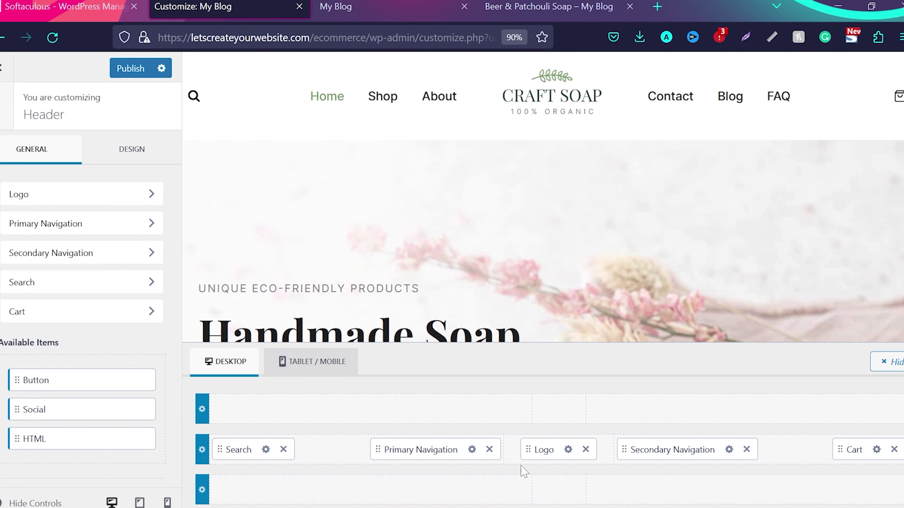
{"action": "left_click_drag", "start_coordinate": [541, 451], "coordinate": [228, 452]}
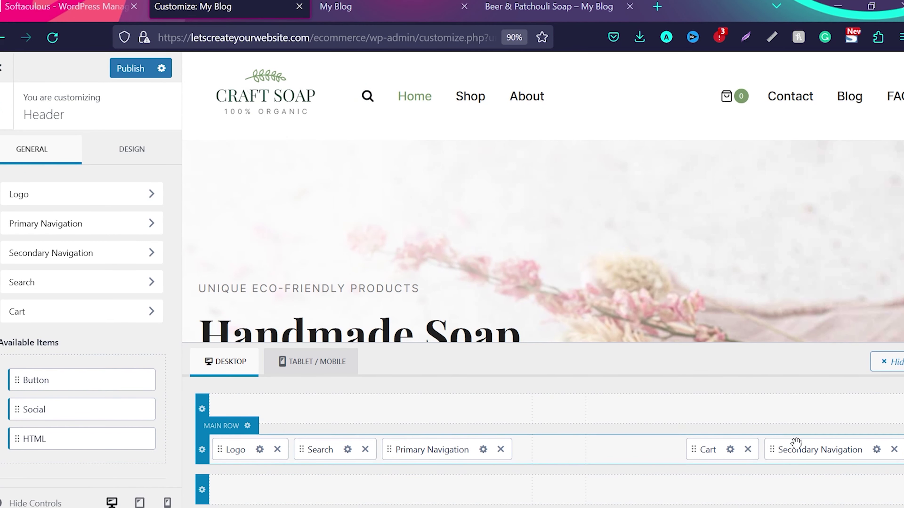
{"action": "left_click_drag", "start_coordinate": [803, 445], "coordinate": [532, 446]}
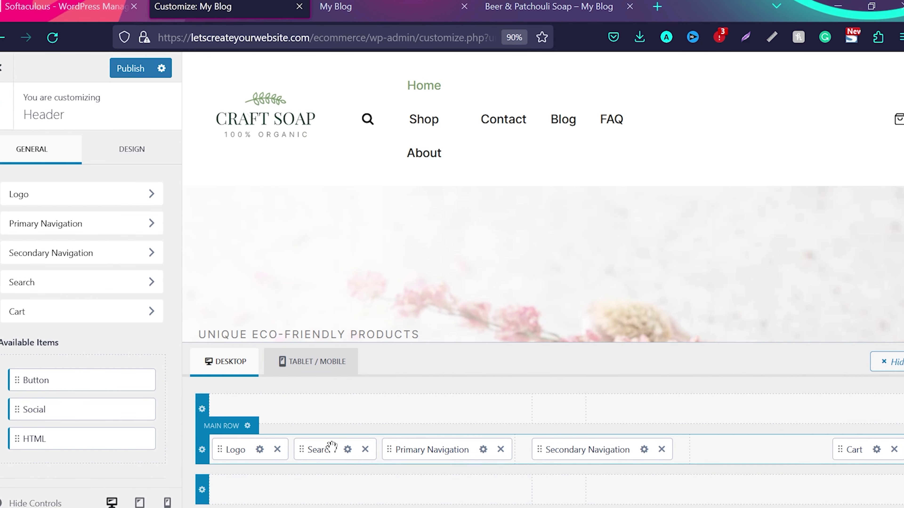
{"action": "left_click_drag", "start_coordinate": [318, 451], "coordinate": [787, 459]}
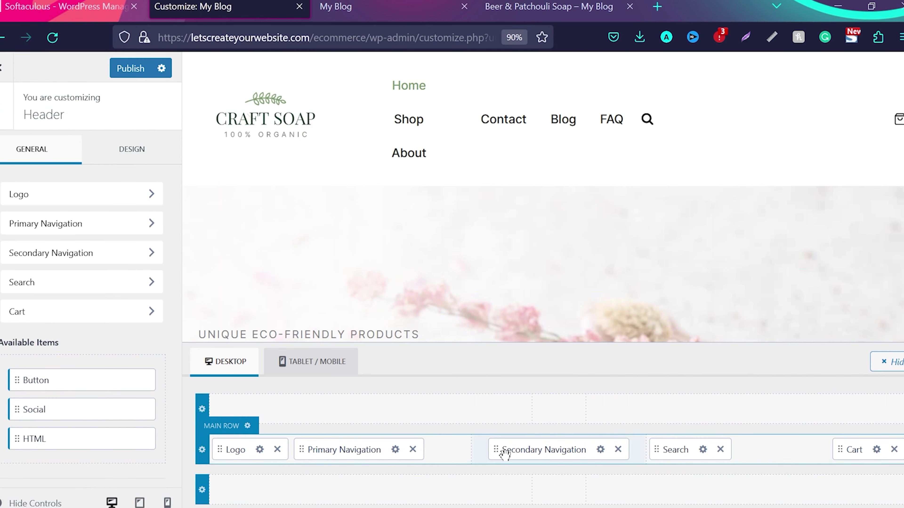
{"action": "left_click_drag", "start_coordinate": [534, 451], "coordinate": [448, 453]}
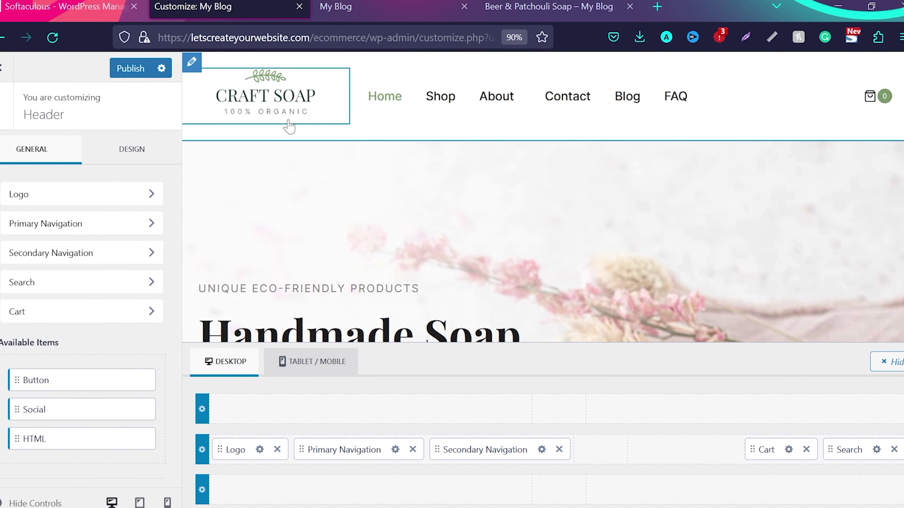
- Reduce the header logo's desktop max width to 117 px
{"action": "left_click", "coordinate": [260, 102]}
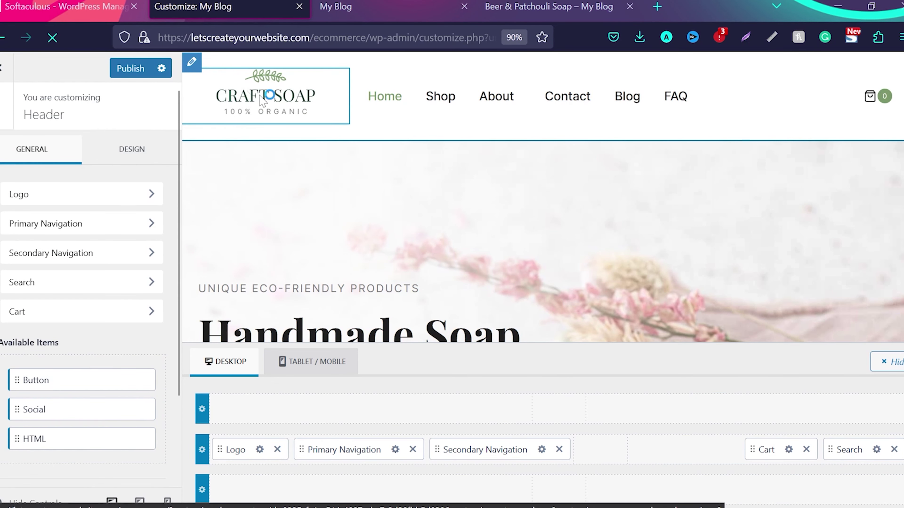
{"action": "left_click", "coordinate": [260, 450]}
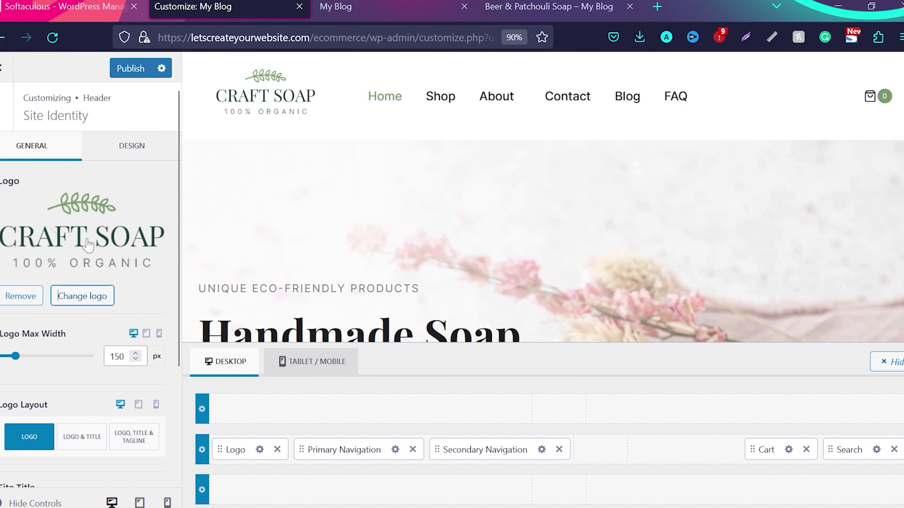
{"action": "left_click_drag", "start_coordinate": [15, 356], "coordinate": [11, 356]}
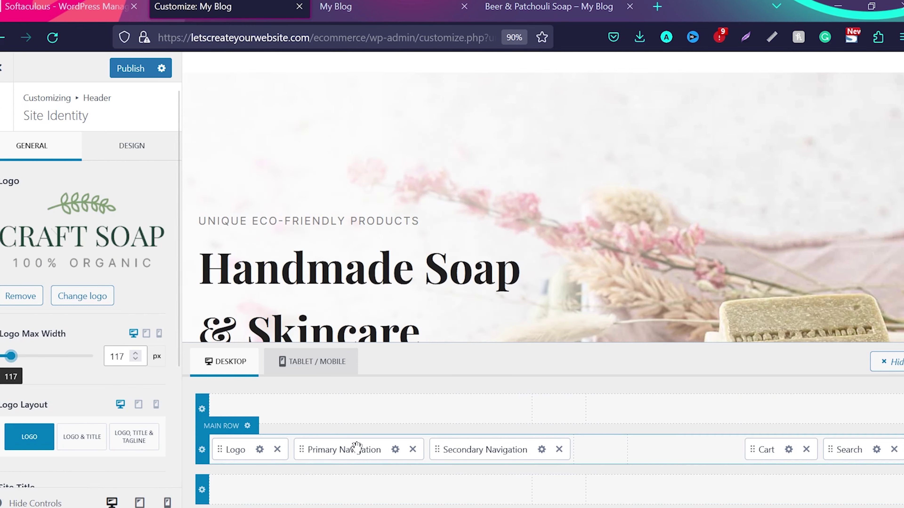
- Check which menus are assigned to the theme's menu locations from the Primary Navigation settings and look over the page preview
{"action": "left_click", "coordinate": [395, 450]}
{"action": "left_click", "coordinate": [151, 191]}
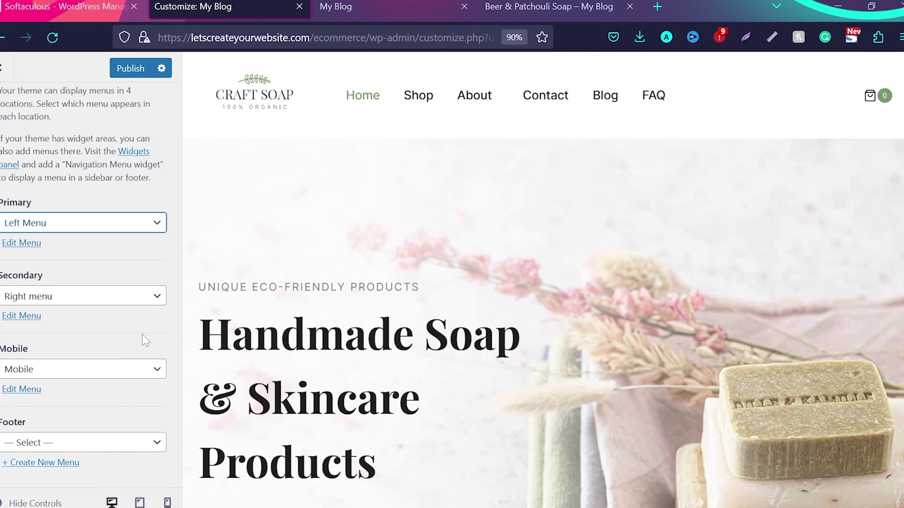
{"action": "scroll", "coordinate": [564, 416], "scroll_direction": "down", "scroll_amount": 3}
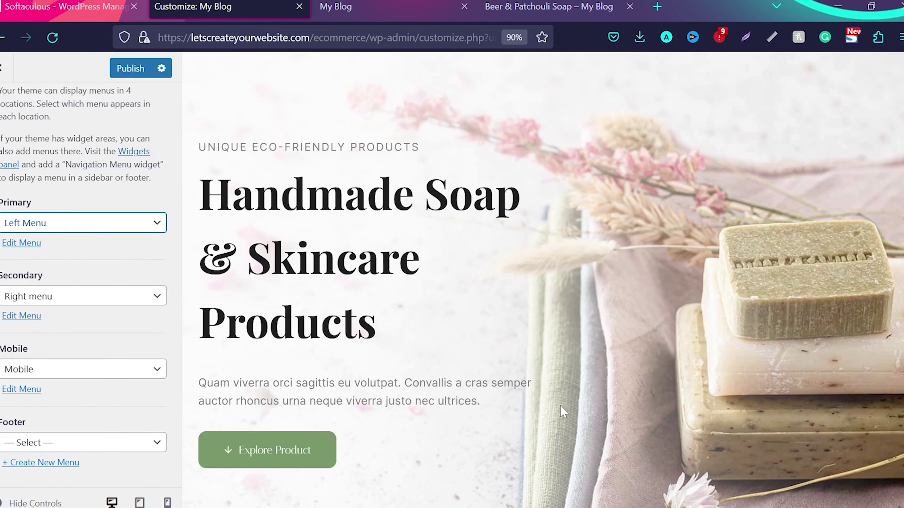
{"action": "scroll", "coordinate": [561, 406], "scroll_direction": "down", "scroll_amount": 3}
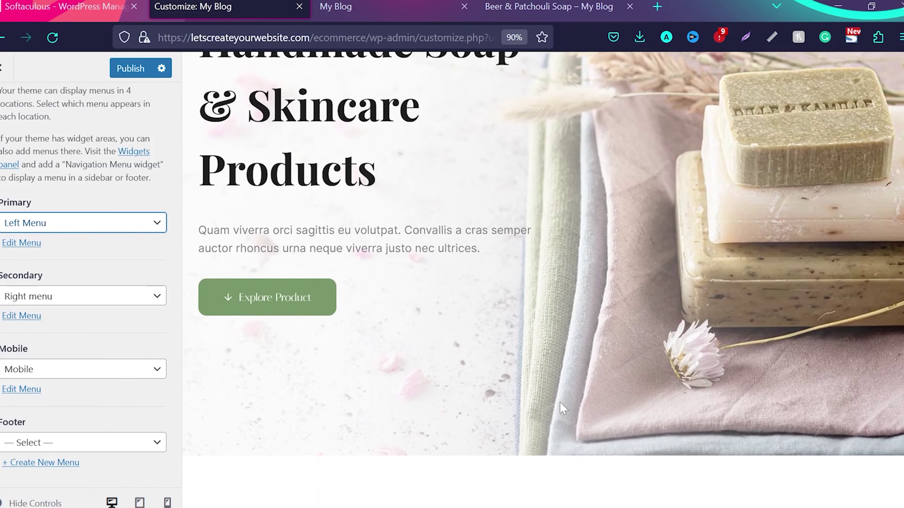
{"action": "scroll", "coordinate": [563, 409], "scroll_direction": "down", "scroll_amount": 3}
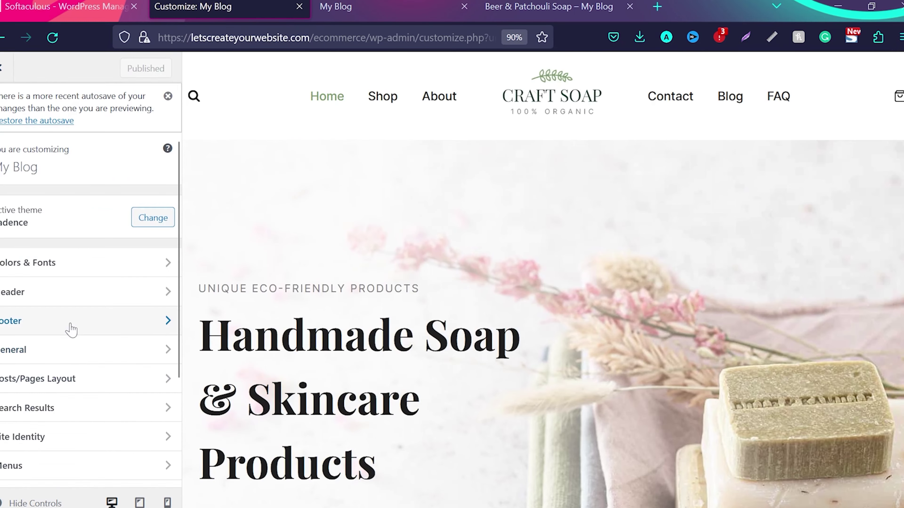
- Swap Widget 2 and Widget 3 in the footer's middle row and replace the copyright text with "copyright 2023/2024"
{"action": "left_click", "coordinate": [69, 323]}
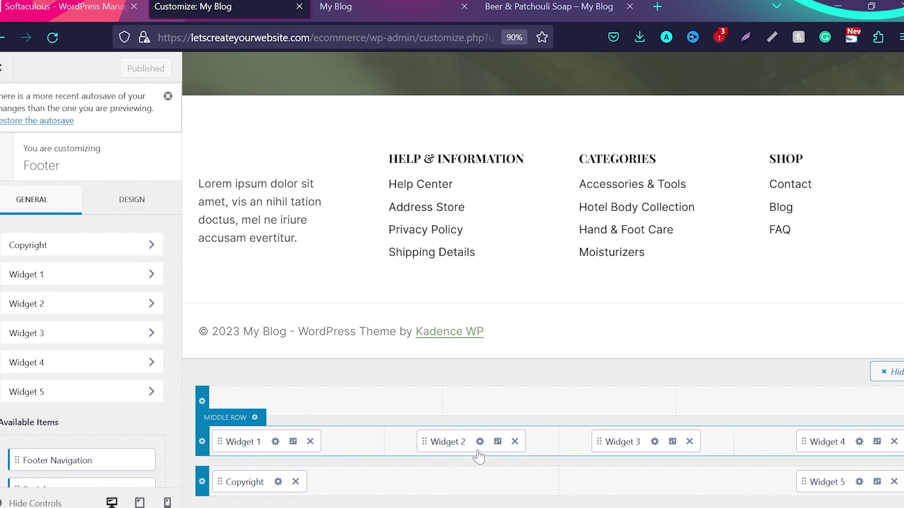
{"action": "mouse_move", "coordinate": [463, 443]}
{"action": "left_mouse_down"}
{"action": "mouse_move", "coordinate": [682, 454]}
{"action": "mouse_move", "coordinate": [520, 446]}
{"action": "mouse_move", "coordinate": [460, 456]}
{"action": "mouse_move", "coordinate": [461, 446]}
{"action": "left_mouse_up"}
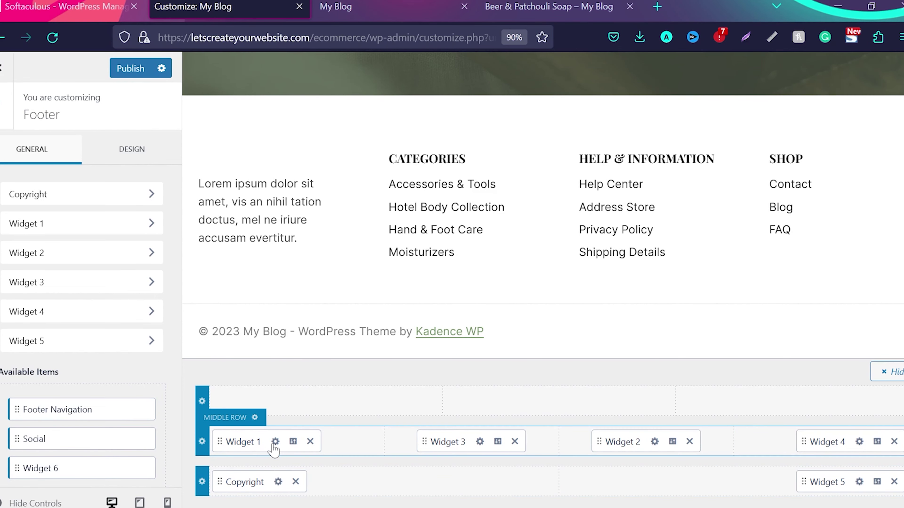
{"action": "left_click", "coordinate": [278, 482]}
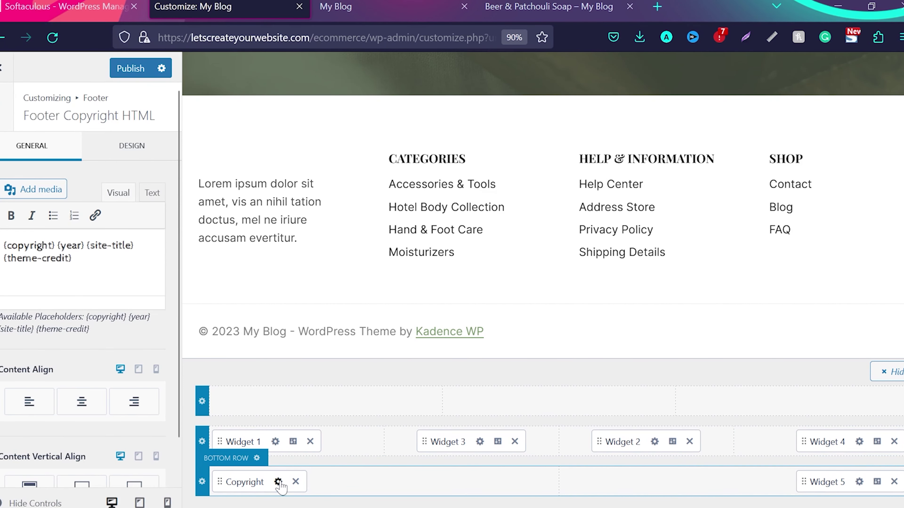
{"action": "left_click", "coordinate": [124, 291]}
{"action": "key", "text": "ctrl+a"}
{"action": "type", "text": "copyright "}
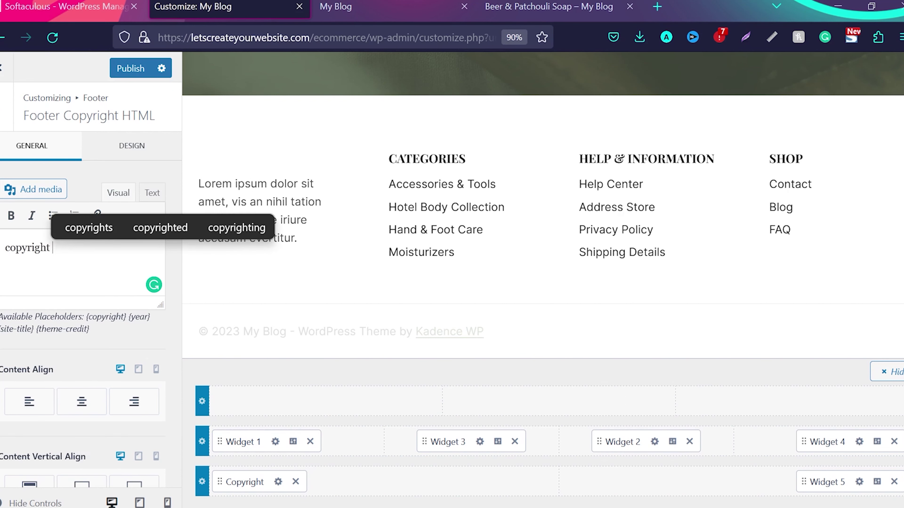
{"action": "type", "text": "2023"}
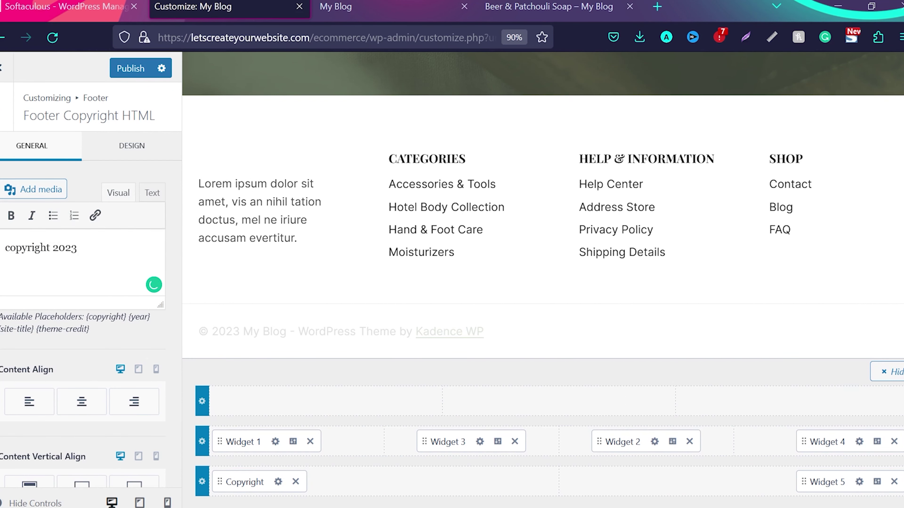
{"action": "type", "text": "/2024"}
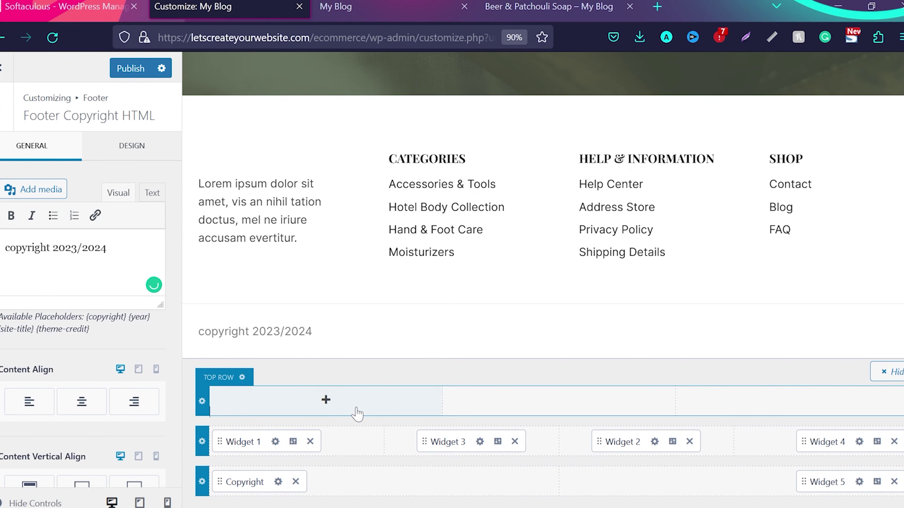
- Inspect the editable content of footer Widget 1 and the Categories widget
{"action": "left_click", "coordinate": [275, 442]}
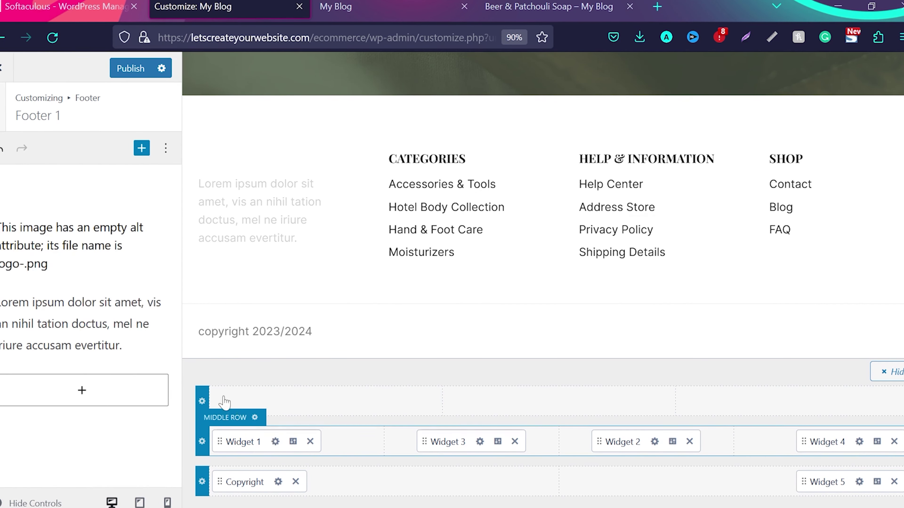
{"action": "left_click", "coordinate": [412, 185]}
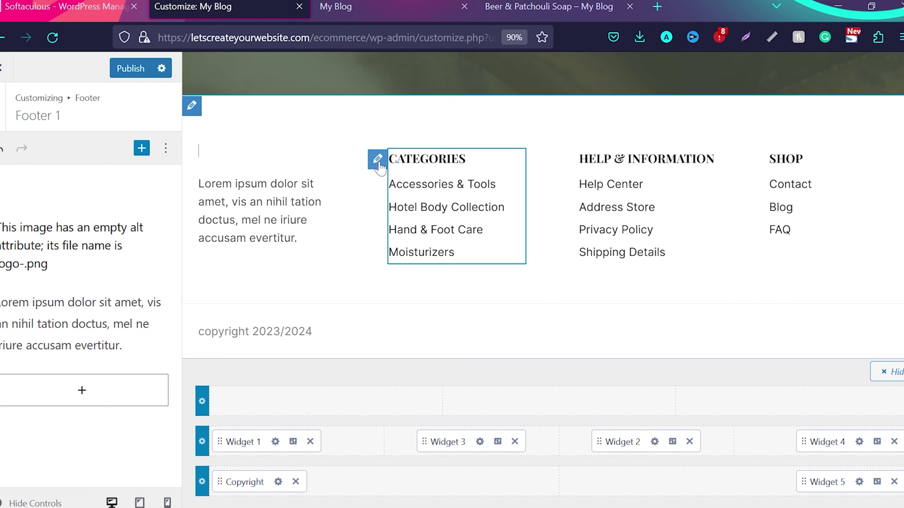
{"action": "left_click", "coordinate": [378, 159]}
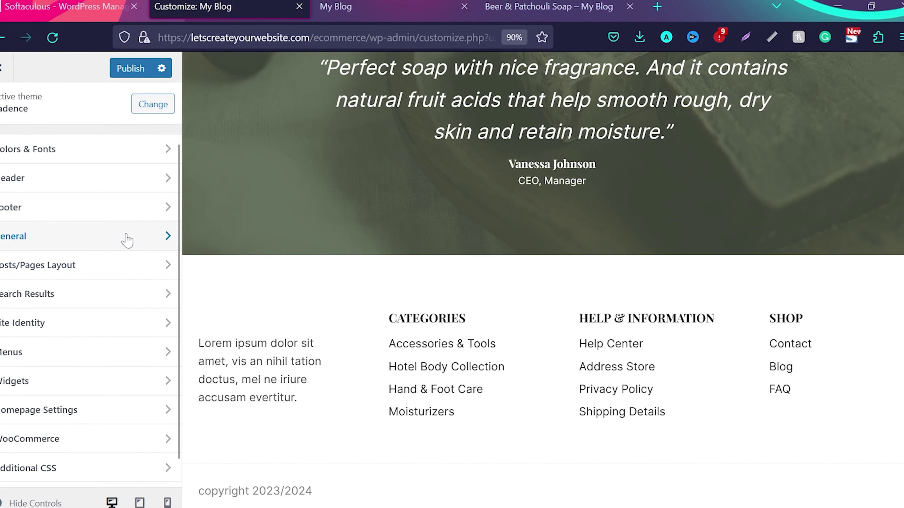
- Set the site's content max width to 1037 px in the General layout settings and look over the remaining layout options
{"action": "left_click", "coordinate": [126, 236]}
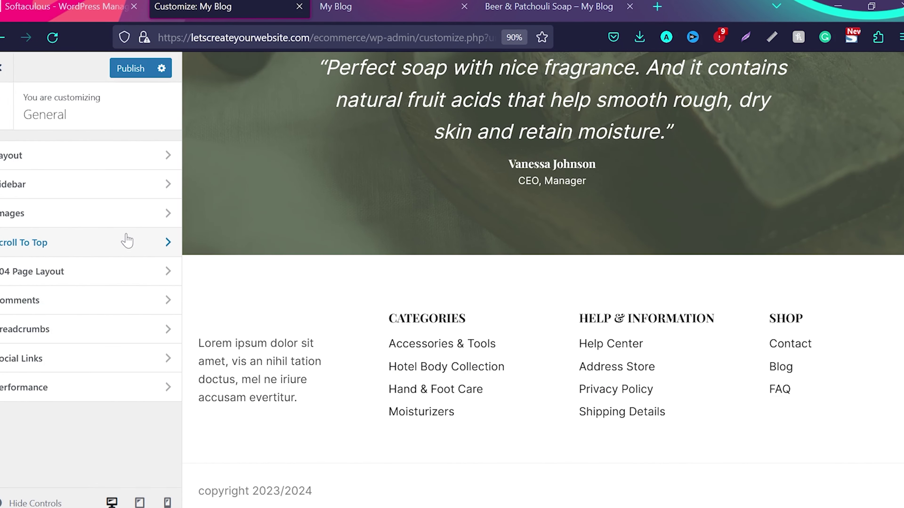
{"action": "left_click", "coordinate": [90, 162]}
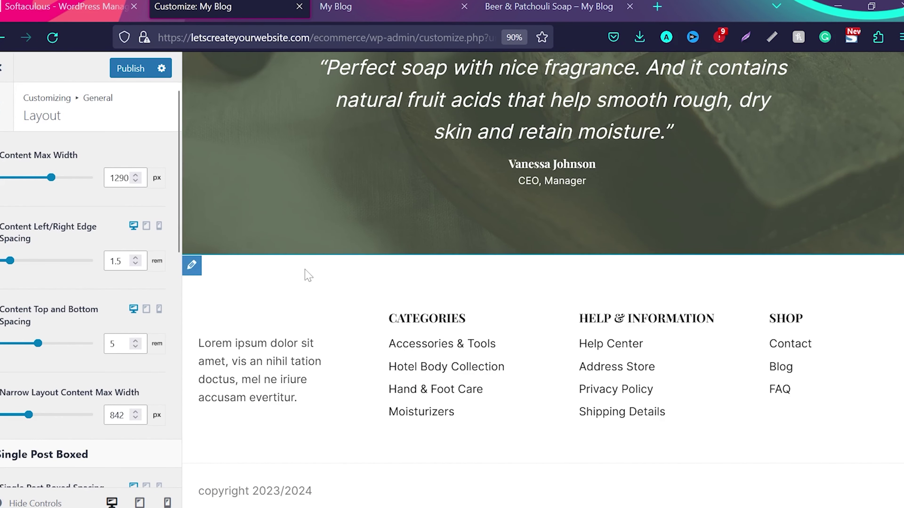
{"action": "scroll", "coordinate": [306, 275], "scroll_direction": "up", "scroll_amount": 3}
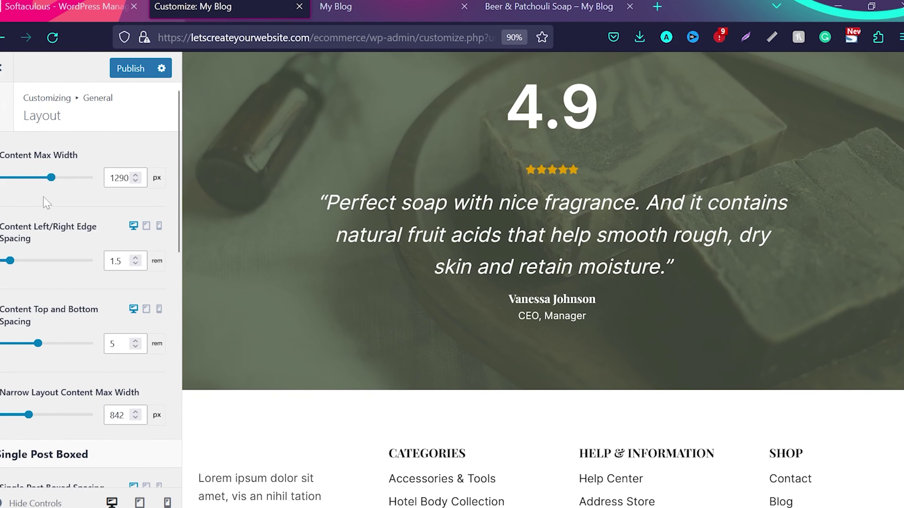
{"action": "left_click_drag", "start_coordinate": [51, 177], "coordinate": [36, 179]}
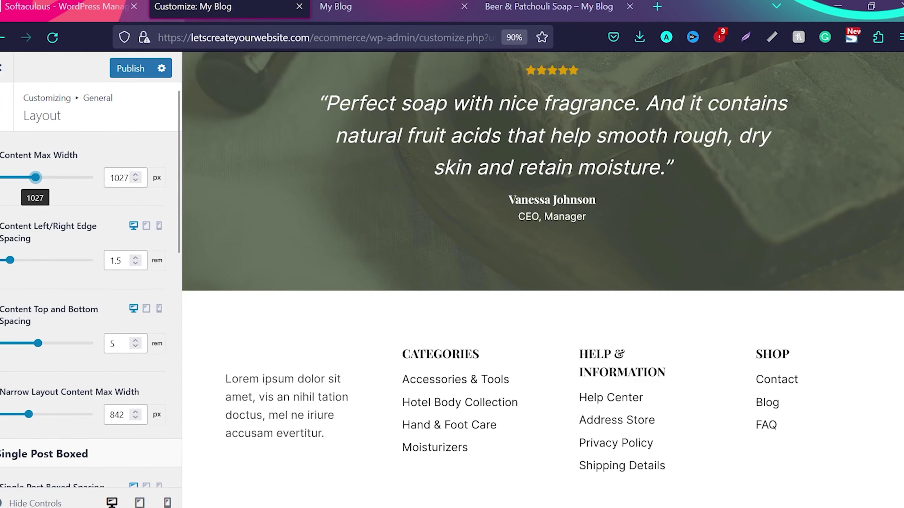
{"action": "scroll", "coordinate": [543, 278], "scroll_direction": "up", "scroll_amount": 1}
{"action": "scroll", "coordinate": [543, 279], "scroll_direction": "down", "scroll_amount": 1}
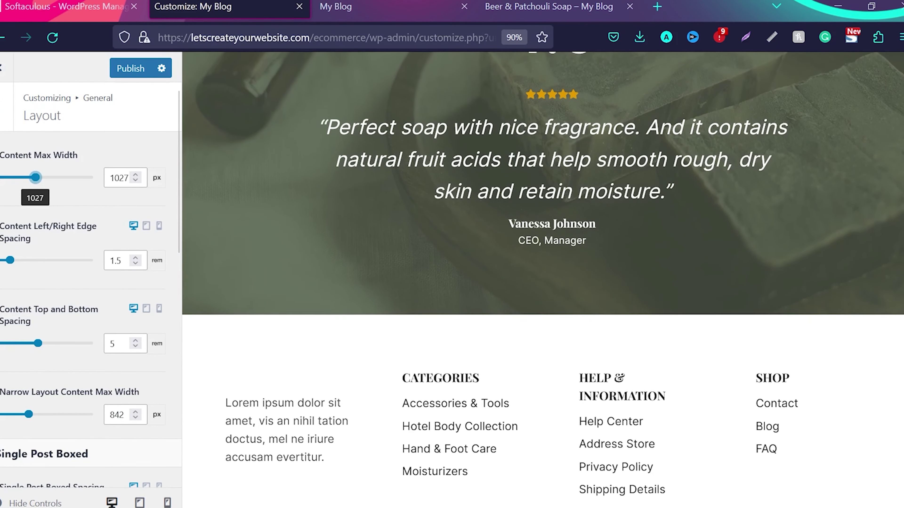
{"action": "scroll", "coordinate": [537, 224], "scroll_direction": "down", "scroll_amount": 1}
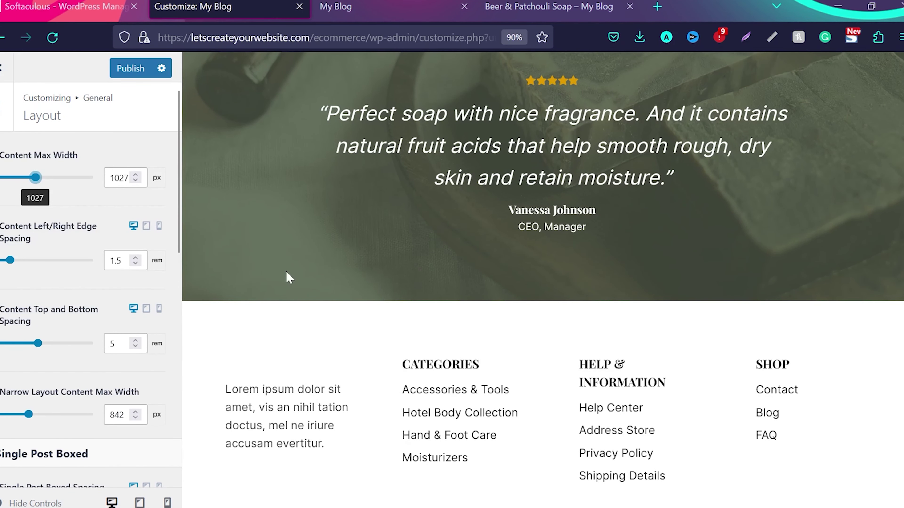
{"action": "left_click_drag", "start_coordinate": [35, 177], "coordinate": [36, 177]}
{"action": "scroll", "coordinate": [71, 303], "scroll_direction": "down", "scroll_amount": 3}
{"action": "scroll", "coordinate": [75, 313], "scroll_direction": "up", "scroll_amount": 2}
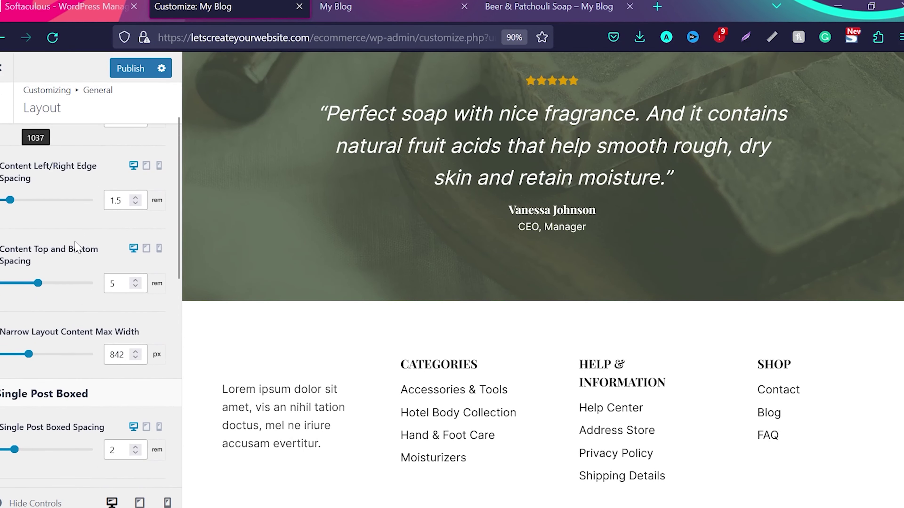
{"action": "scroll", "coordinate": [76, 245], "scroll_direction": "down", "scroll_amount": 10}
{"action": "scroll", "coordinate": [49, 287], "scroll_direction": "up", "scroll_amount": 12}
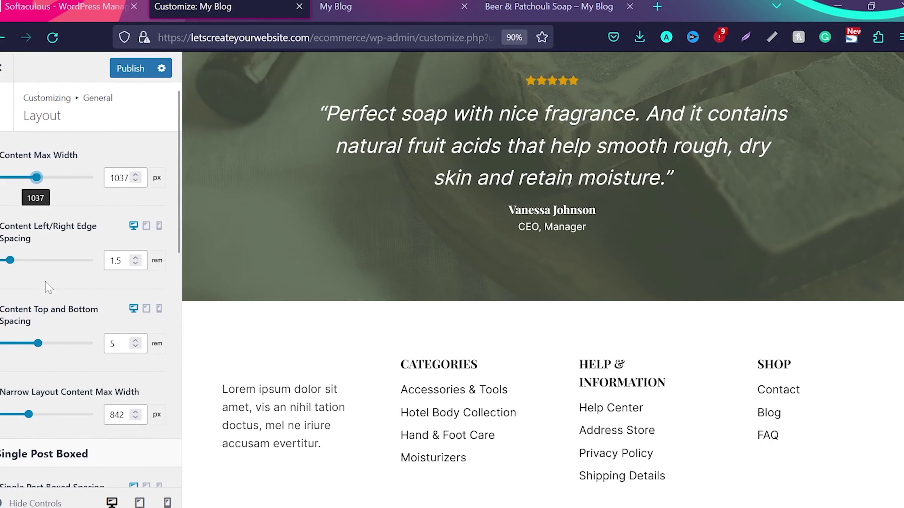
{"action": "key", "text": "Escape"}
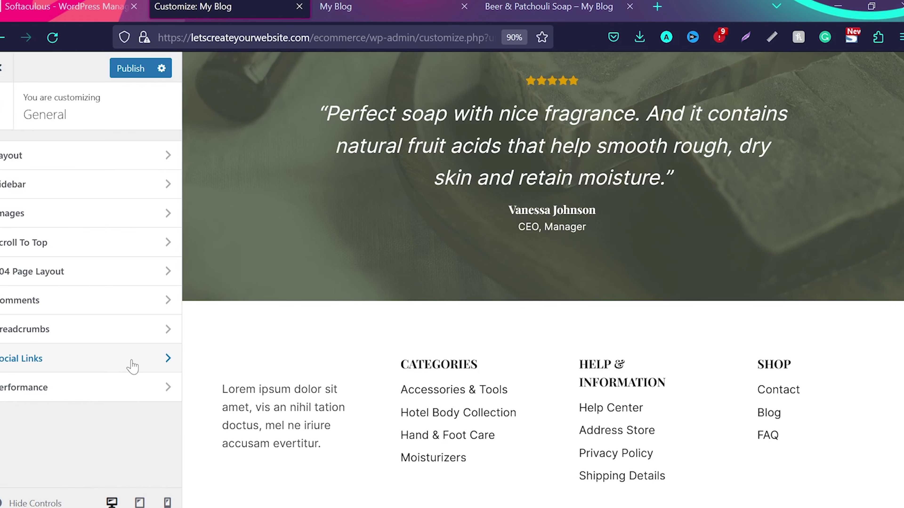
- Look over the Social Links settings, including the Facebook link field, and return to the General settings
{"action": "left_click", "coordinate": [151, 364]}
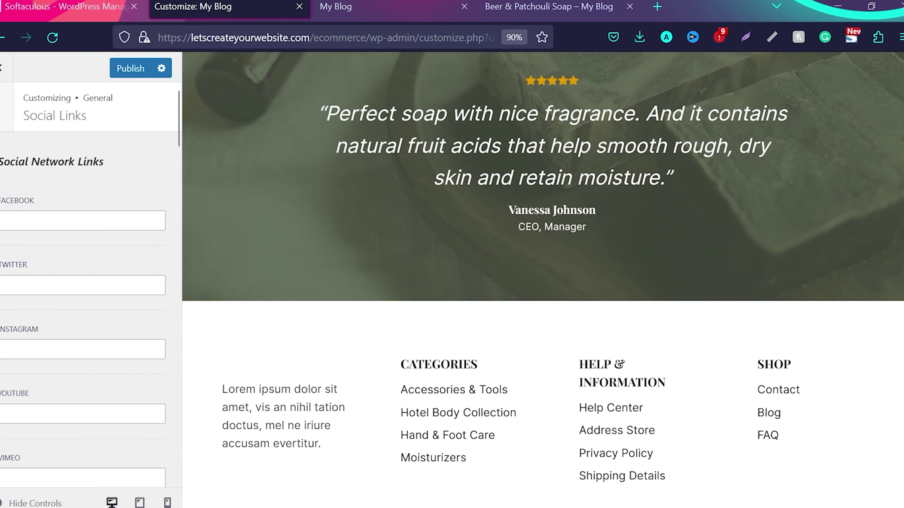
{"action": "left_click", "coordinate": [82, 220]}
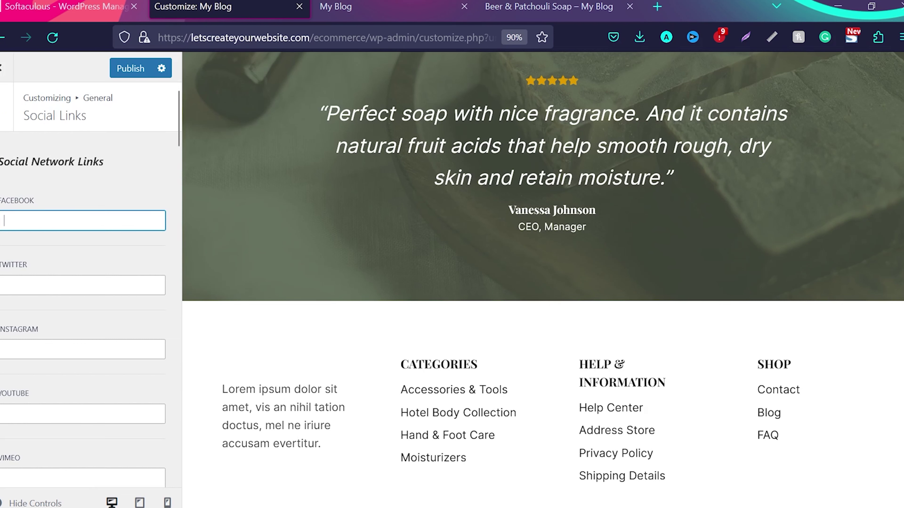
{"action": "left_click", "coordinate": [11, 110]}
- Enable Load Google Fonts Locally and CSS Preload in the Performance settings
{"action": "left_click", "coordinate": [82, 396]}
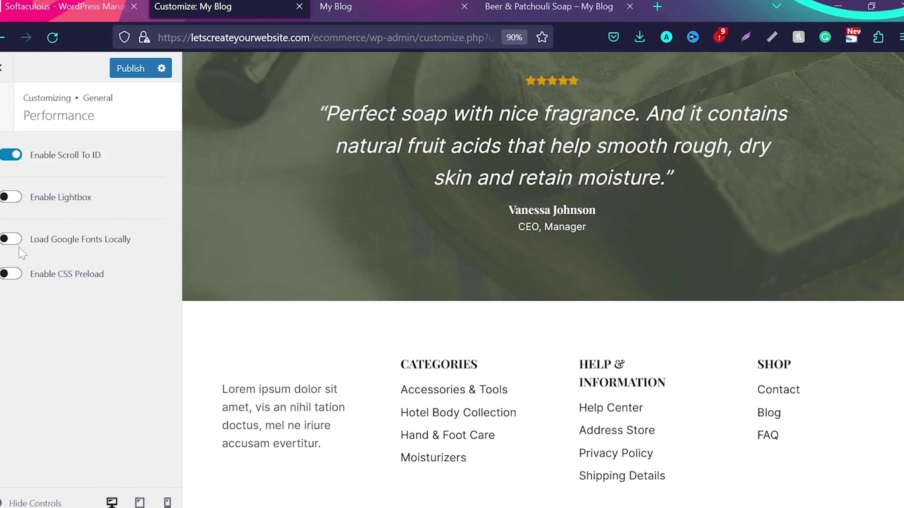
{"action": "left_click", "coordinate": [14, 239]}
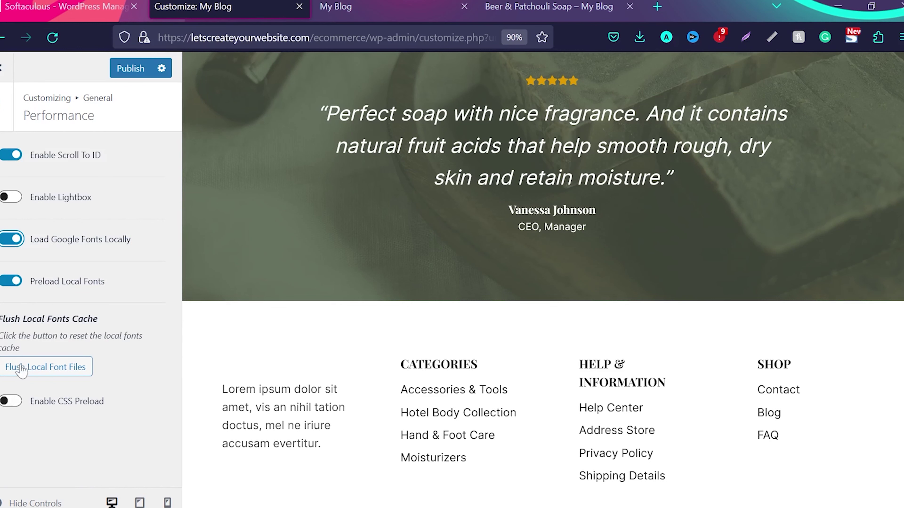
{"action": "left_click", "coordinate": [14, 402]}
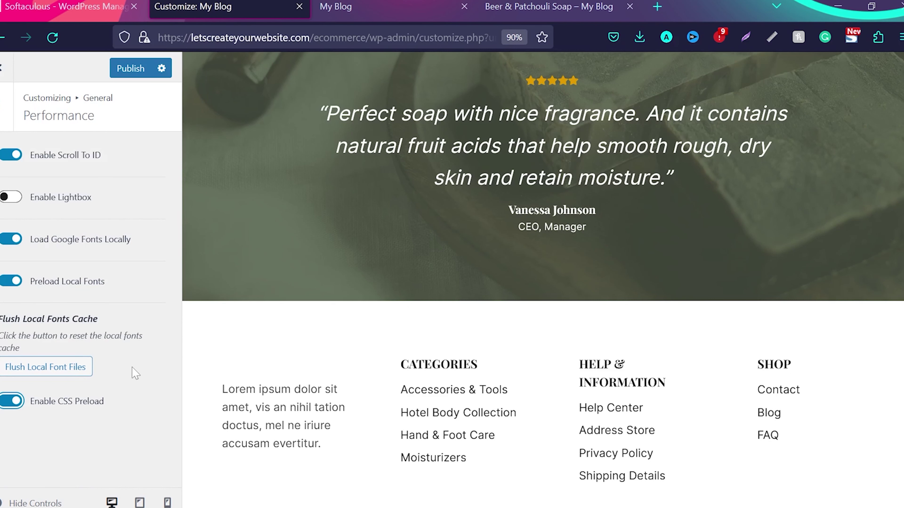
- Publish the customizer changes and return to the main list of customization sections
{"action": "left_click", "coordinate": [128, 69]}
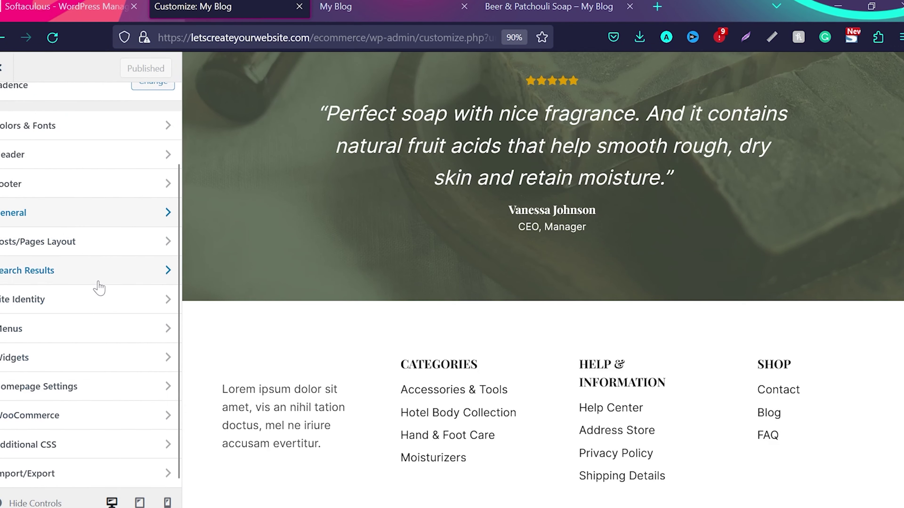
{"action": "scroll", "coordinate": [93, 418], "scroll_direction": "up", "scroll_amount": 3}
- Look over the live home page's hero area at default browser zoom and open the Home page for editing
{"action": "key", "text": "ctrl+Tab"}
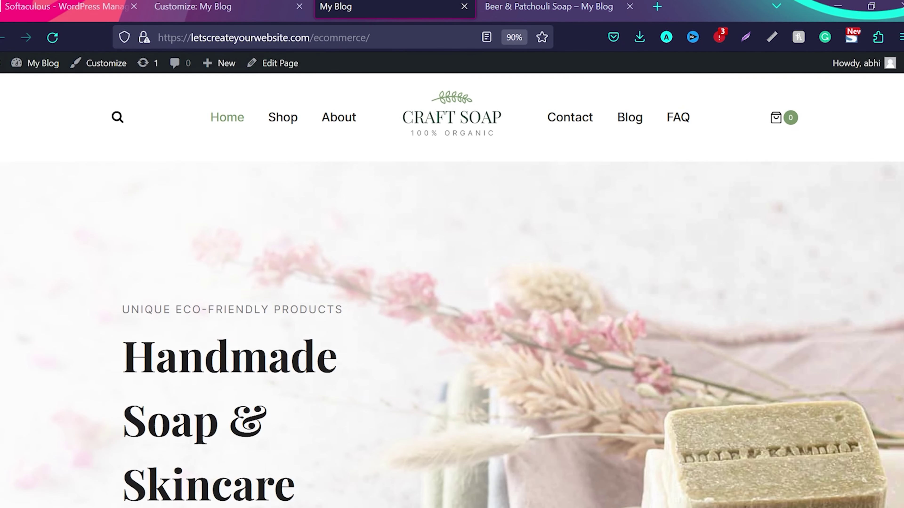
{"action": "scroll", "coordinate": [452, 296], "scroll_direction": "down", "scroll_amount": 4}
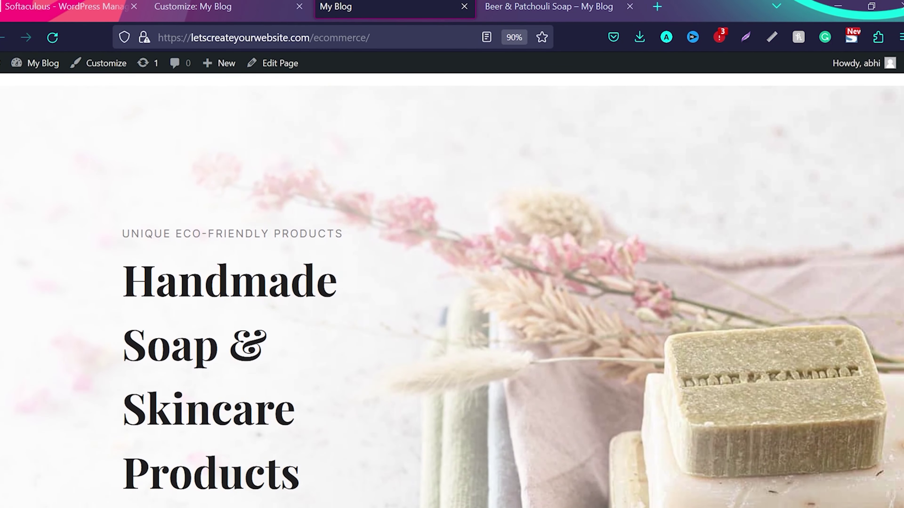
{"action": "scroll", "coordinate": [467, 297], "scroll_direction": "down", "scroll_amount": 4}
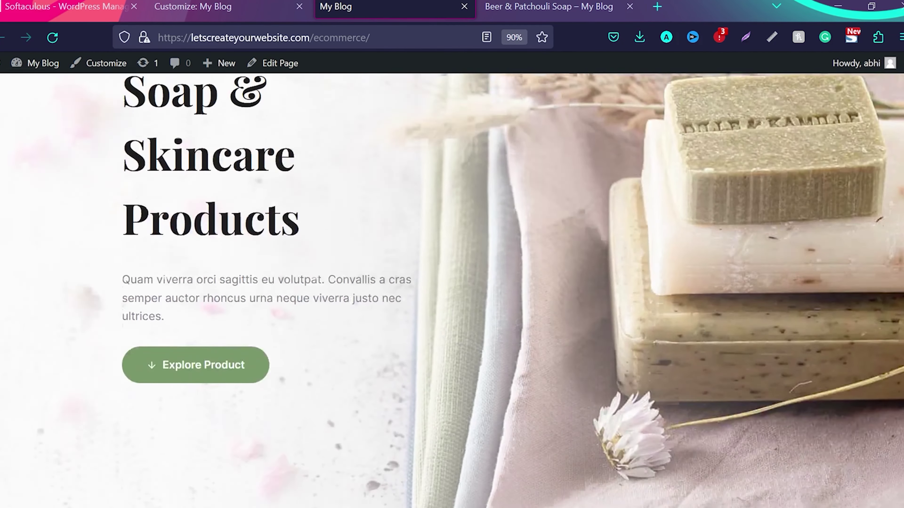
{"action": "key", "text": "ctrl+0"}
{"action": "scroll", "coordinate": [467, 298], "scroll_direction": "up", "scroll_amount": 4}
{"action": "scroll", "coordinate": [467, 297], "scroll_direction": "down", "scroll_amount": 1}
{"action": "scroll", "coordinate": [467, 297], "scroll_direction": "down", "scroll_amount": 2}
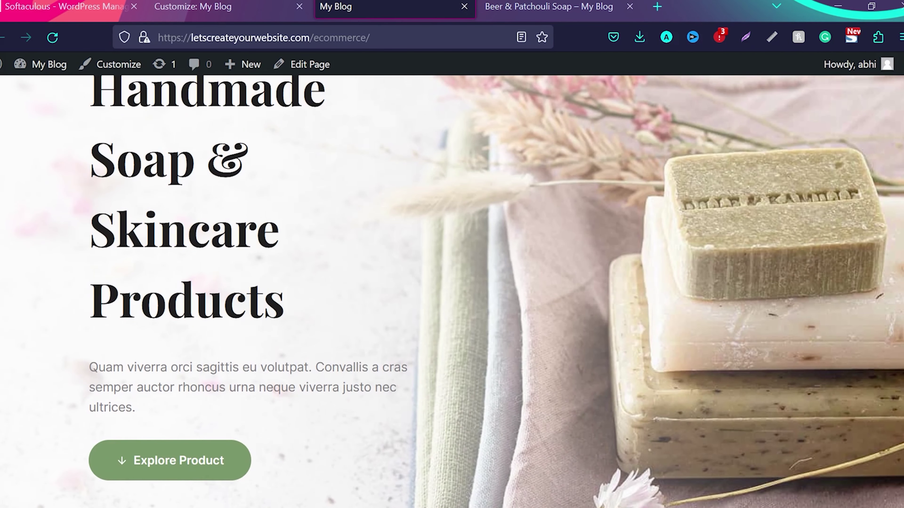
{"action": "left_click", "coordinate": [305, 66]}
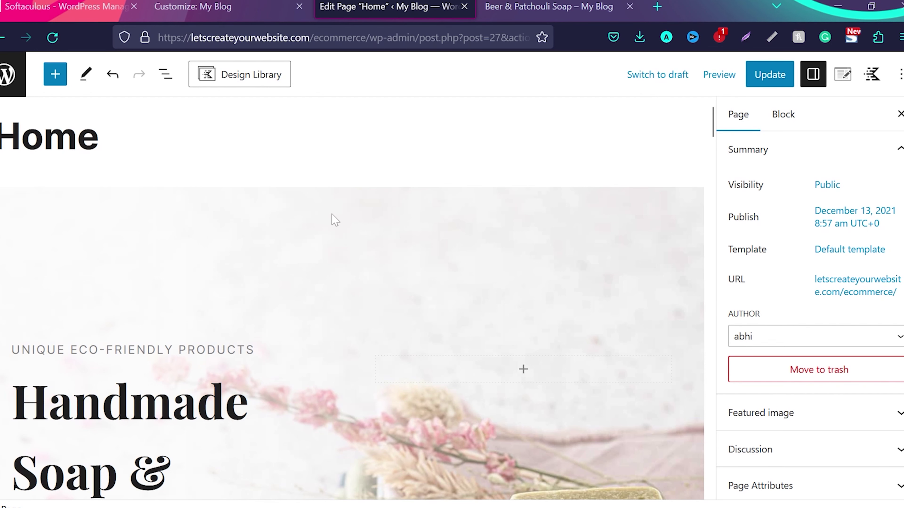
- Inspect the hero Row Layout's structure in the document overview, including its two sections and the first section's nested text and button blocks
{"action": "left_click", "coordinate": [328, 205]}
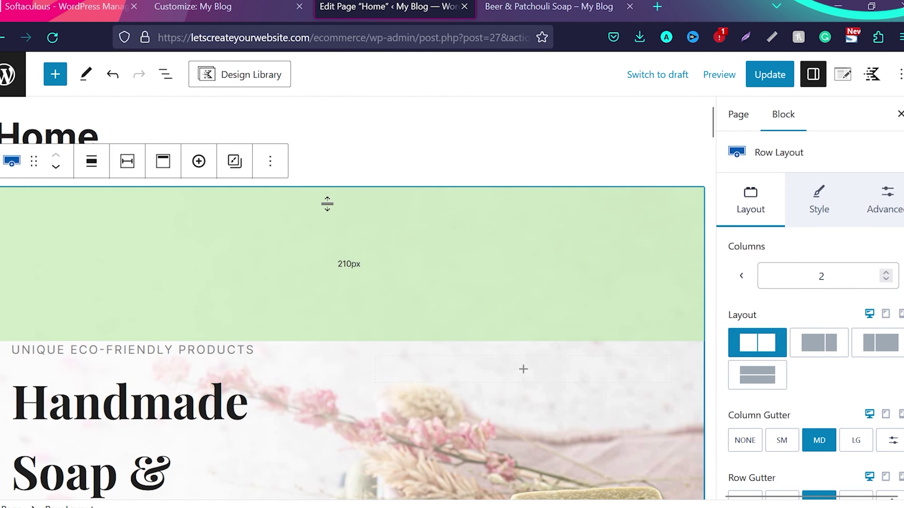
{"action": "left_click", "coordinate": [166, 75]}
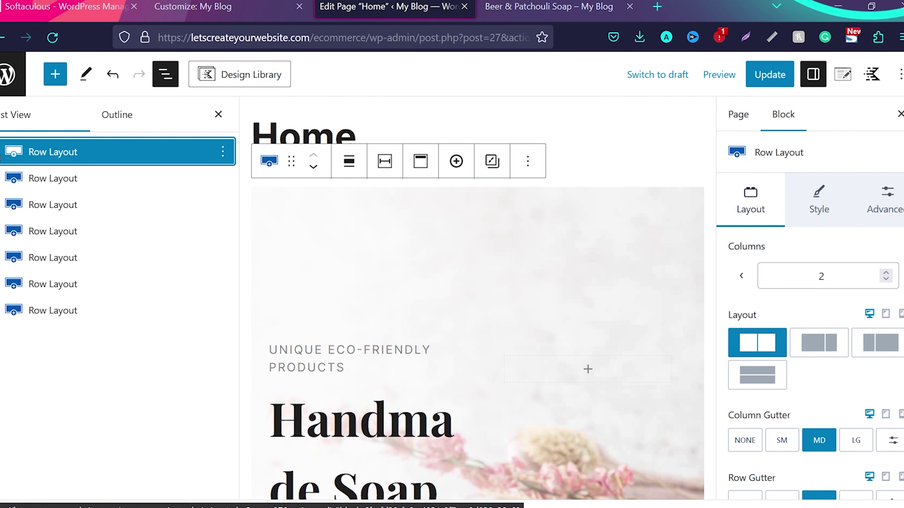
{"action": "key", "text": "Right"}
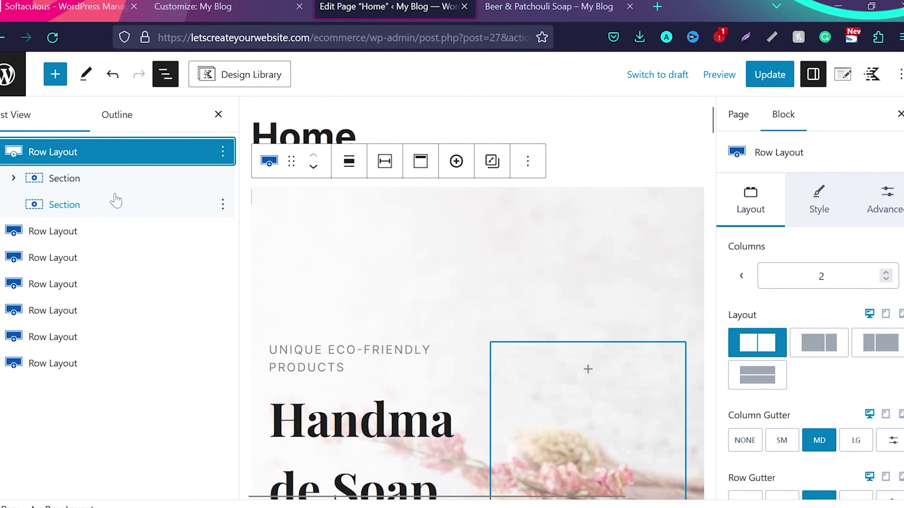
{"action": "left_click", "coordinate": [73, 179]}
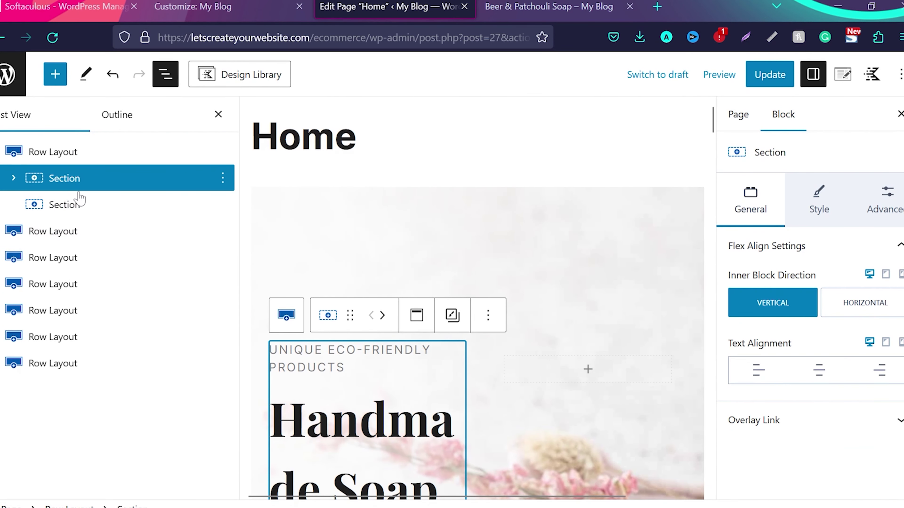
{"action": "left_click", "coordinate": [82, 205]}
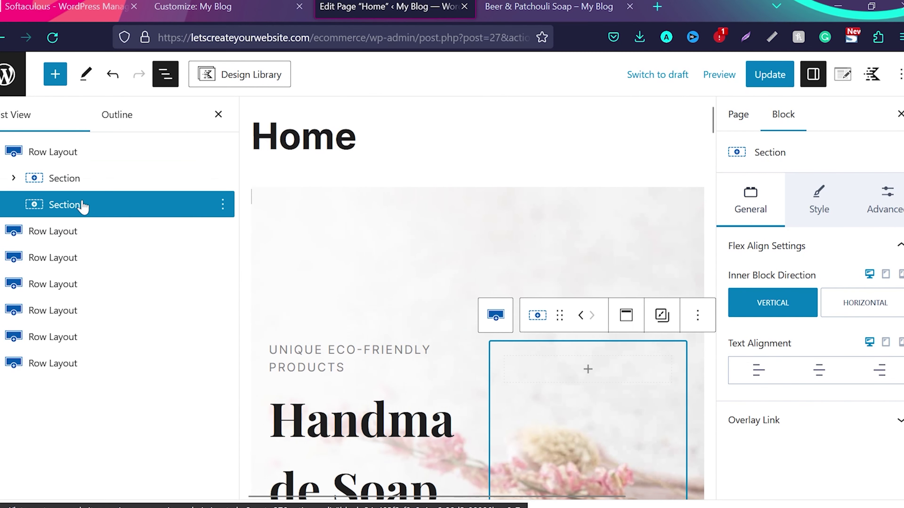
{"action": "left_click", "coordinate": [14, 178]}
{"action": "scroll", "coordinate": [298, 246], "scroll_direction": "down", "scroll_amount": 3}
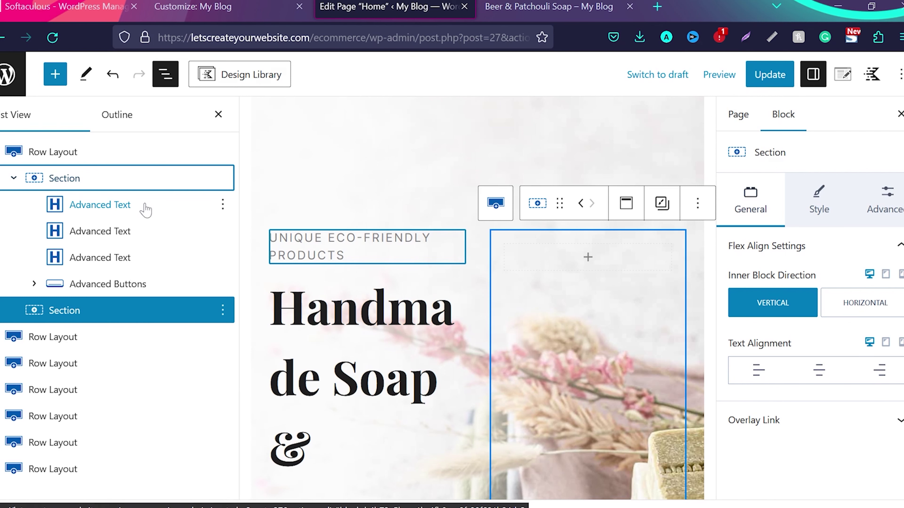
{"action": "mouse_move", "coordinate": [69, 268]}
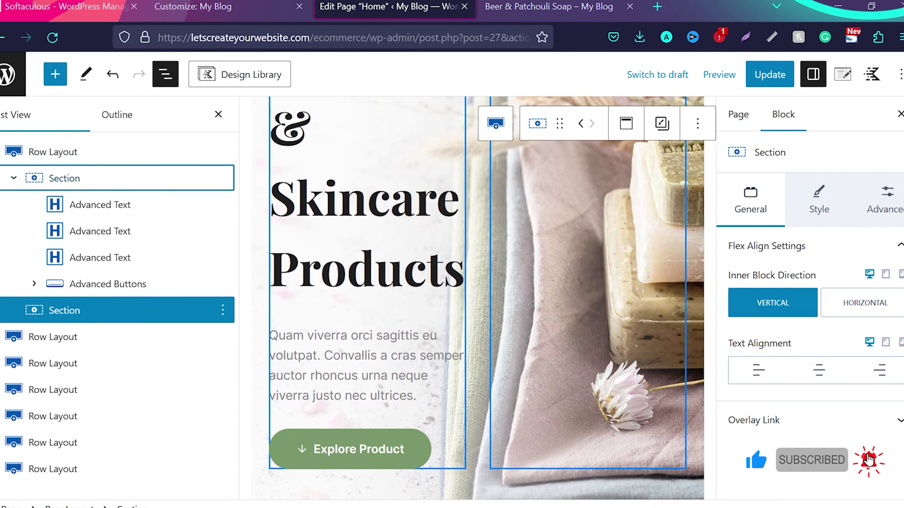
- Close the document overview and the block settings to give the page canvas full width
{"action": "key", "text": "ctrl+s"}
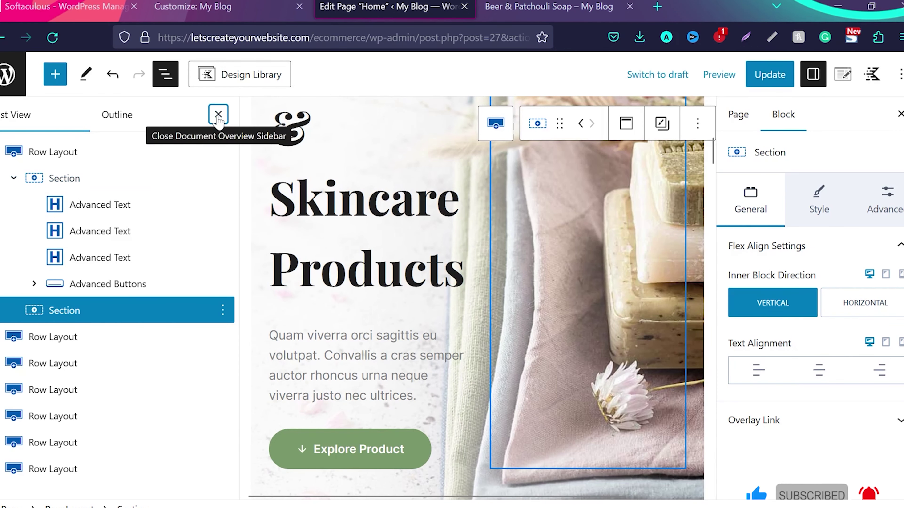
{"action": "left_click", "coordinate": [219, 121]}
{"action": "left_click", "coordinate": [900, 114]}
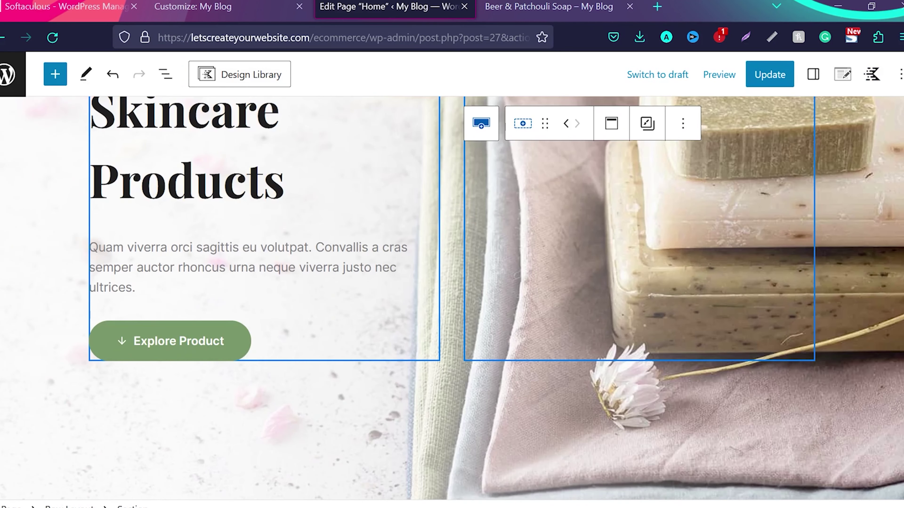
- Replace the small heading above the hero title with "NEW TEXT"
{"action": "scroll", "coordinate": [274, 249], "scroll_direction": "up", "scroll_amount": 3}
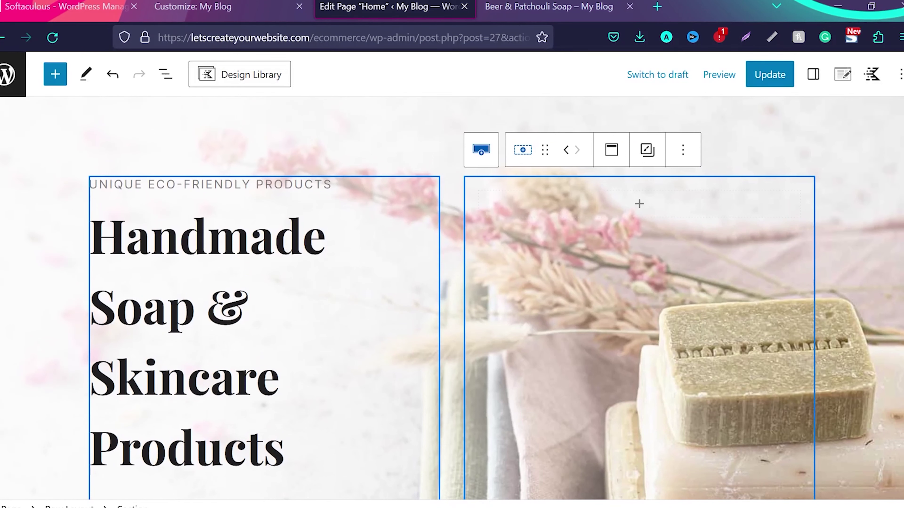
{"action": "left_click", "coordinate": [274, 185]}
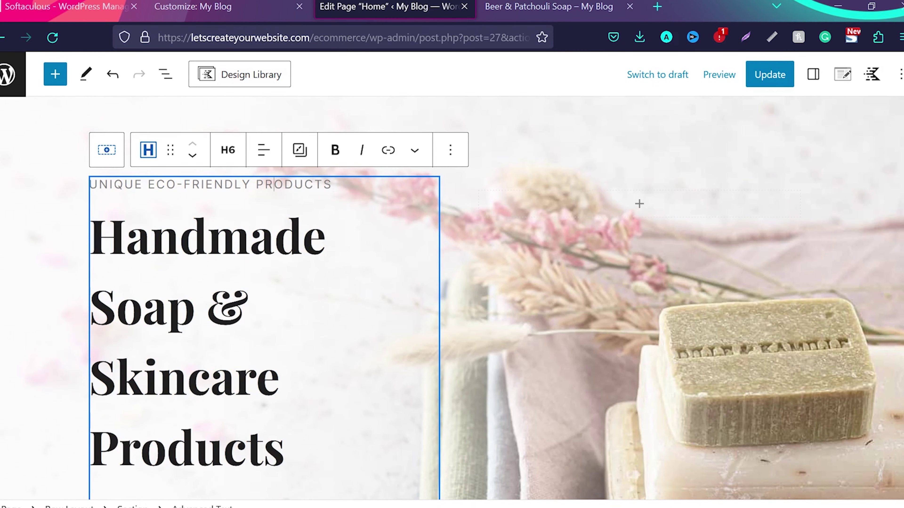
{"action": "type", "text": "ARE RHER"}
{"action": "key", "text": "ctrl+a"}
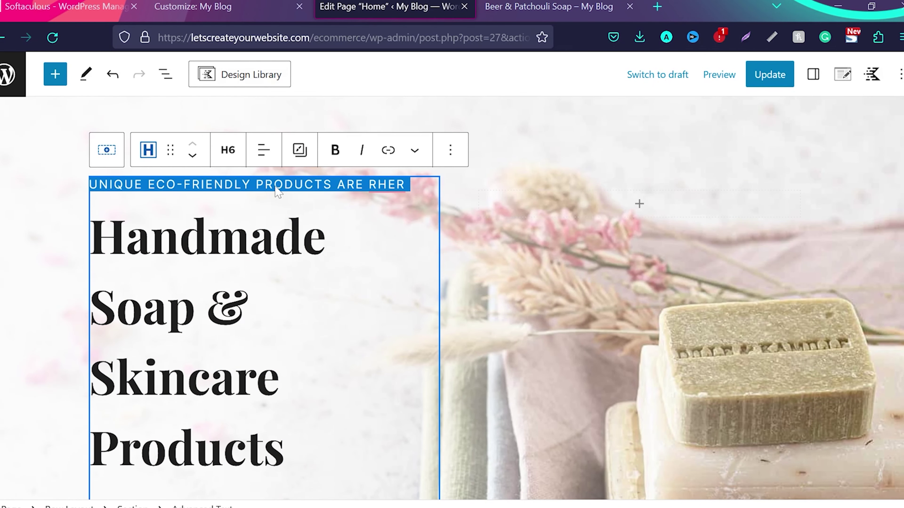
{"action": "key", "text": "BackSpace"}
{"action": "type", "text": "NEW"}
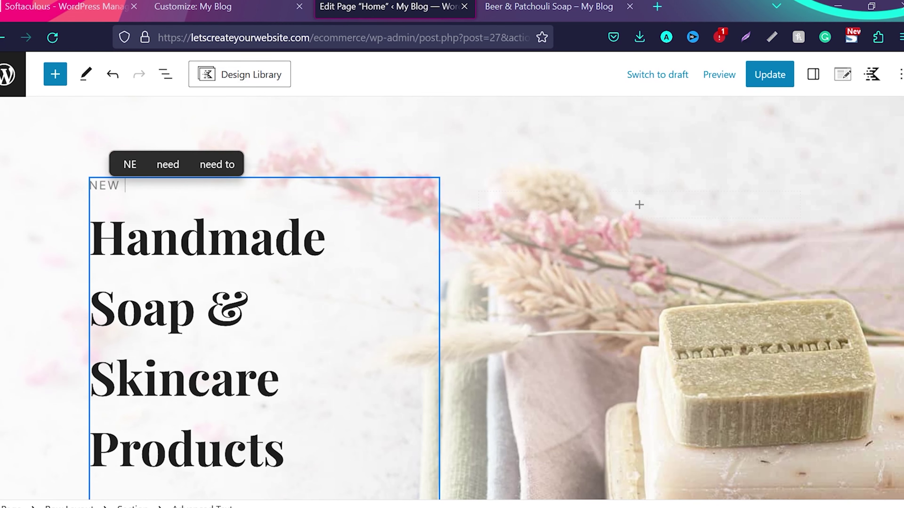
{"action": "type", "text": " TE"}
{"action": "scroll", "coordinate": [452, 299], "scroll_direction": "down", "scroll_amount": 5}
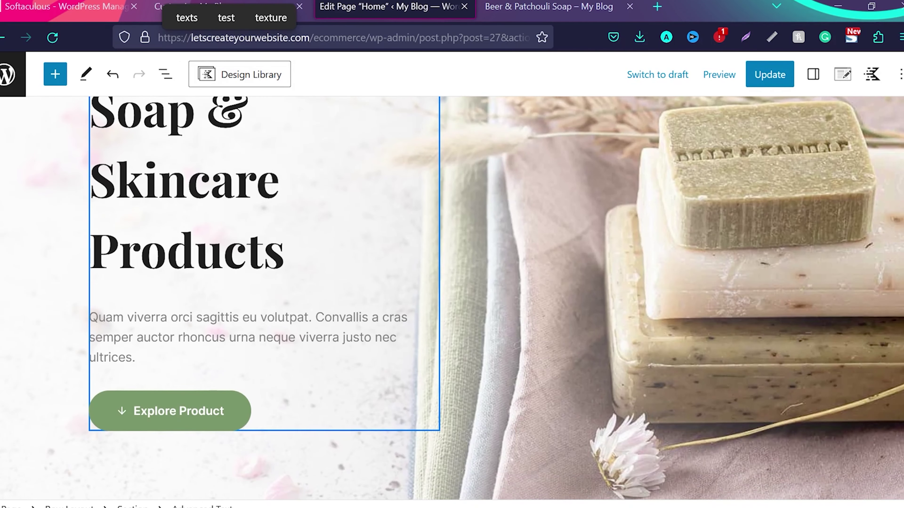
{"action": "scroll", "coordinate": [532, 237], "scroll_direction": "up", "scroll_amount": 8}
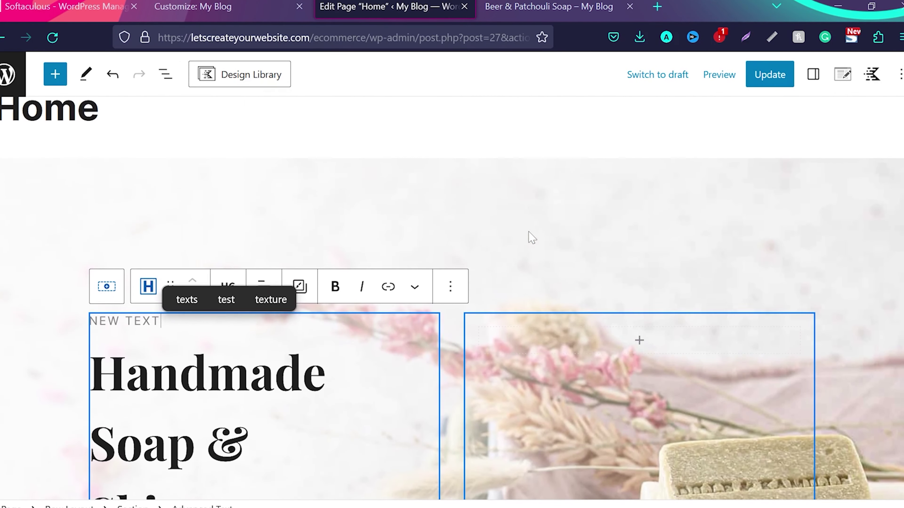
- Select the hero's Row Layout block and reopen the document overview
{"action": "left_click", "coordinate": [446, 182]}
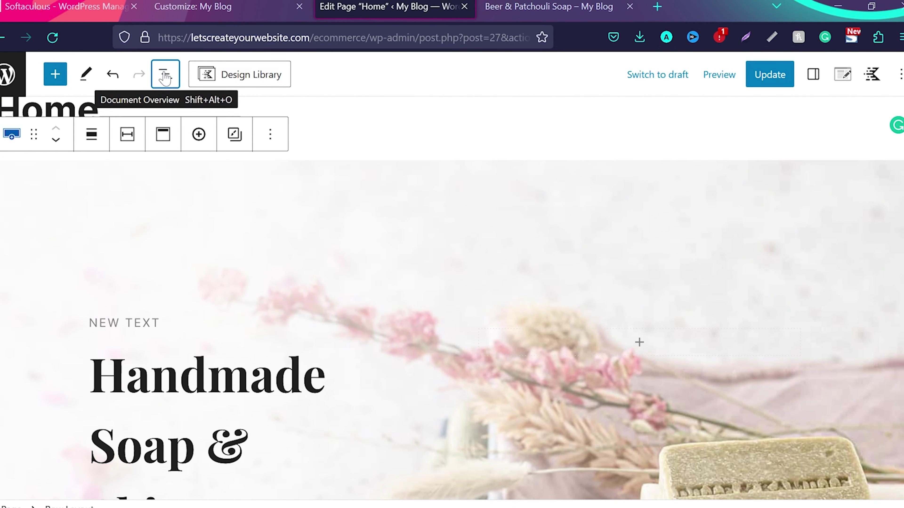
{"action": "left_click", "coordinate": [164, 75]}
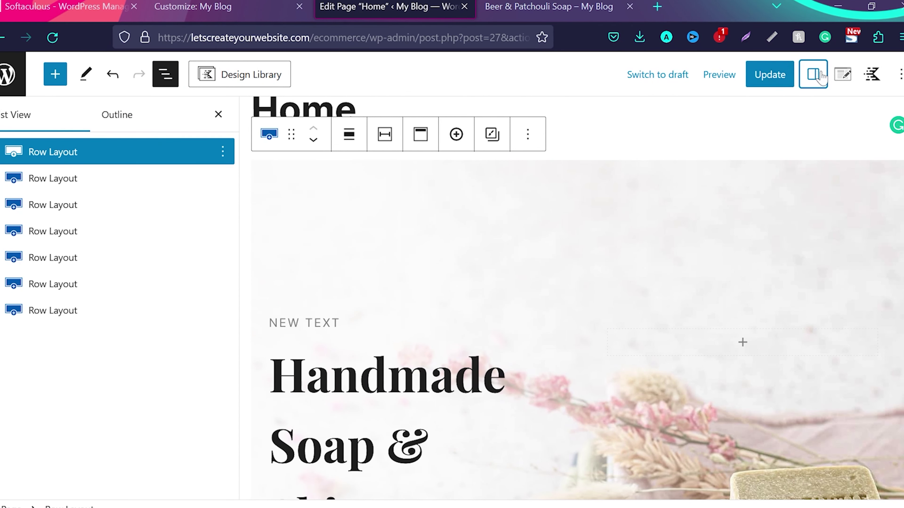
- Open the style settings of the hero Row Layout block and hide the block list
{"action": "left_click", "coordinate": [813, 79]}
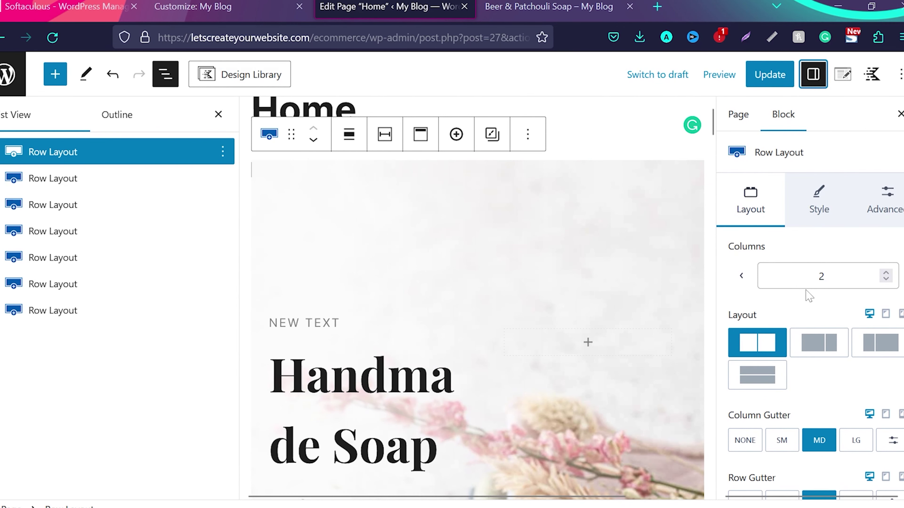
{"action": "scroll", "coordinate": [808, 295], "scroll_direction": "down", "scroll_amount": 1}
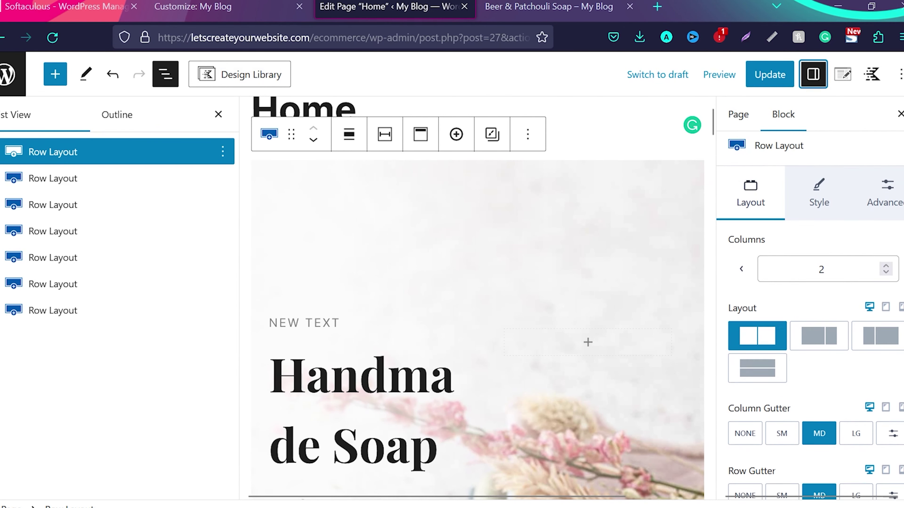
{"action": "left_click", "coordinate": [218, 115]}
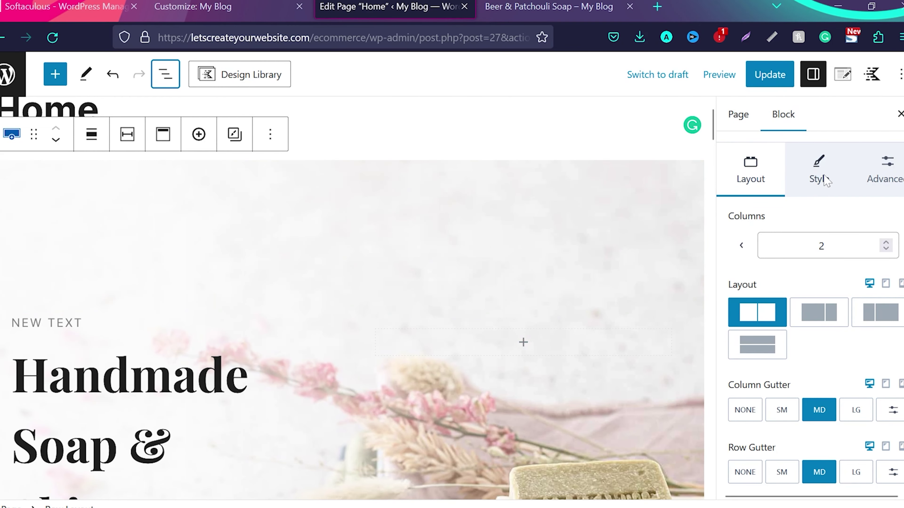
{"action": "left_click", "coordinate": [820, 167]}
{"action": "scroll", "coordinate": [815, 193], "scroll_direction": "down", "scroll_amount": 5}
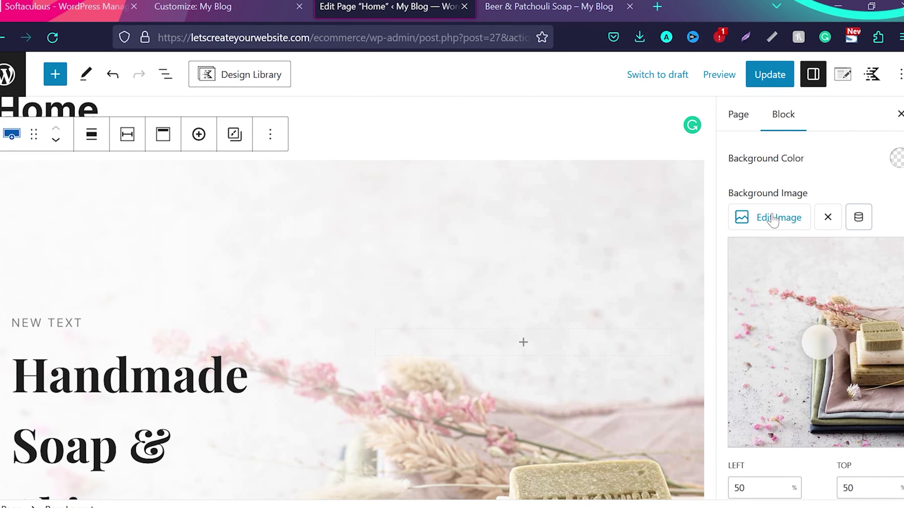
- Replace the hero row's background image with pexels-monstera-6620948-1.jpg from the media library
{"action": "left_click", "coordinate": [777, 218]}
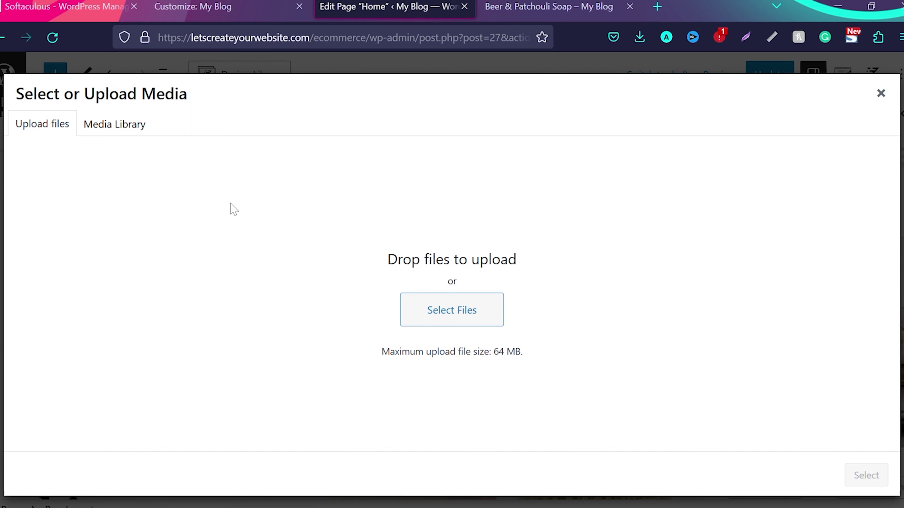
{"action": "left_click", "coordinate": [113, 132]}
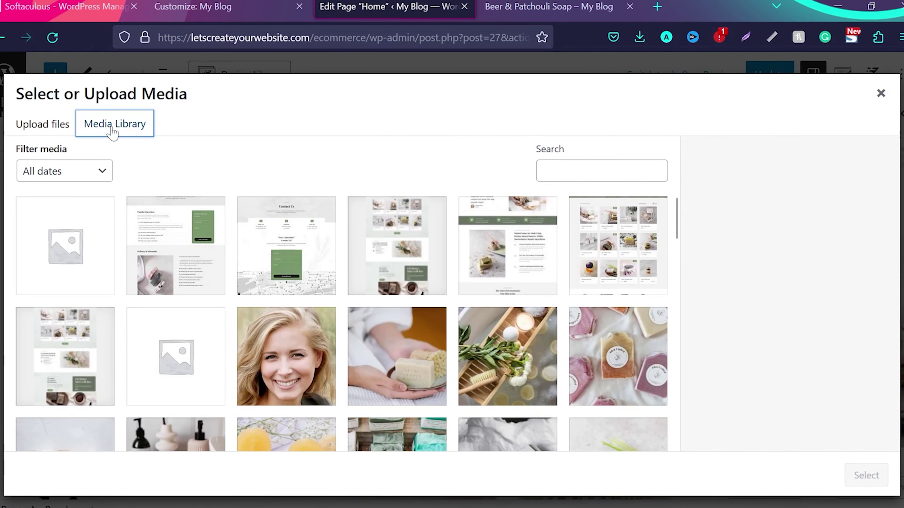
{"action": "scroll", "coordinate": [403, 289], "scroll_direction": "down", "scroll_amount": 3}
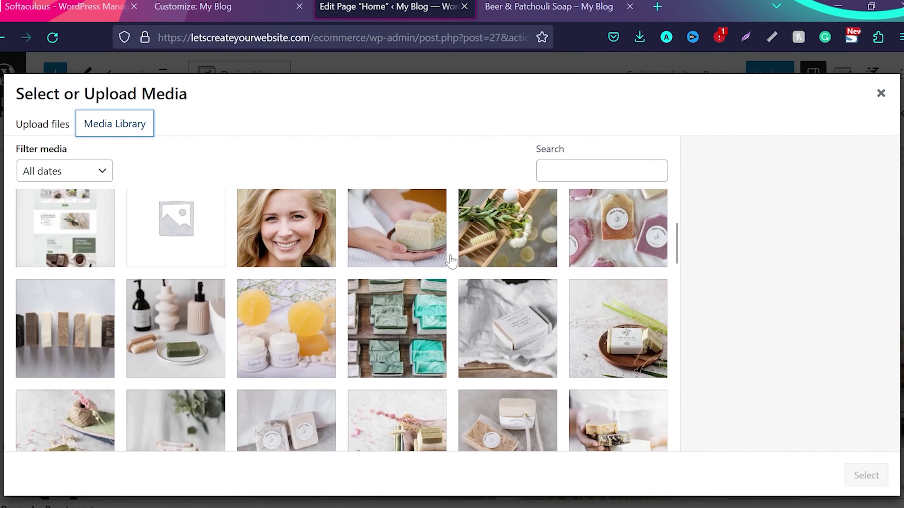
{"action": "left_click", "coordinate": [506, 225]}
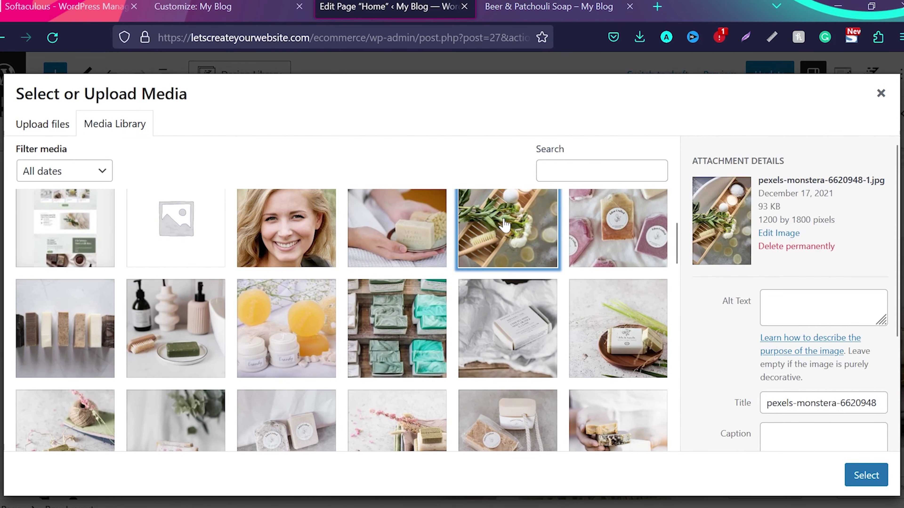
{"action": "left_click", "coordinate": [870, 478]}
- Move the hero background image's focal point slightly left and down, to just above the brush
{"action": "scroll", "coordinate": [418, 293], "scroll_direction": "down", "scroll_amount": 3}
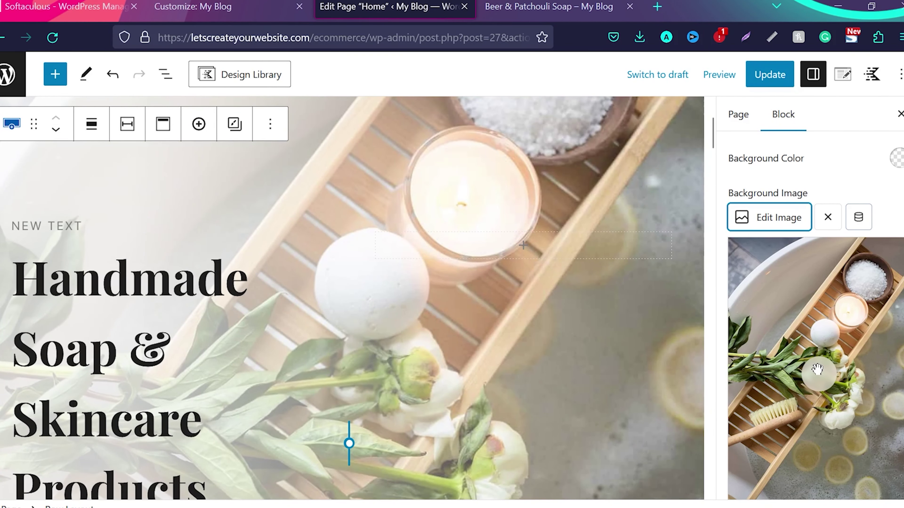
{"action": "left_click_drag", "start_coordinate": [819, 373], "coordinate": [776, 385]}
{"action": "scroll", "coordinate": [581, 228], "scroll_direction": "down", "scroll_amount": 8}
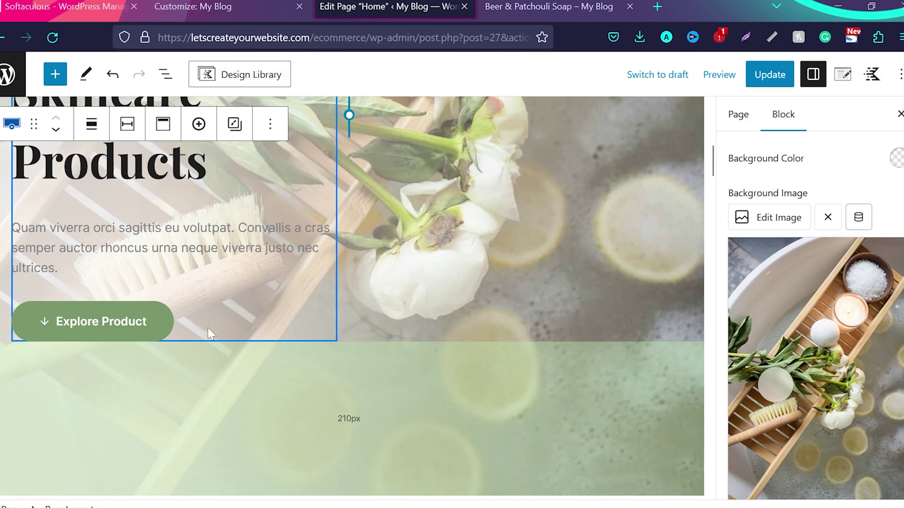
- Open the block inserter and look through the Kadence and text blocks available for the page
{"action": "left_click", "coordinate": [55, 75]}
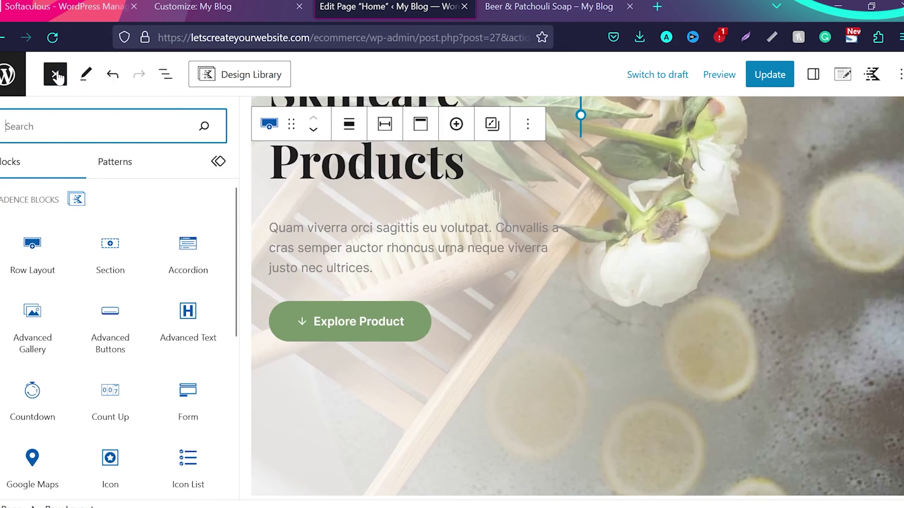
{"action": "scroll", "coordinate": [105, 224], "scroll_direction": "down", "scroll_amount": 2}
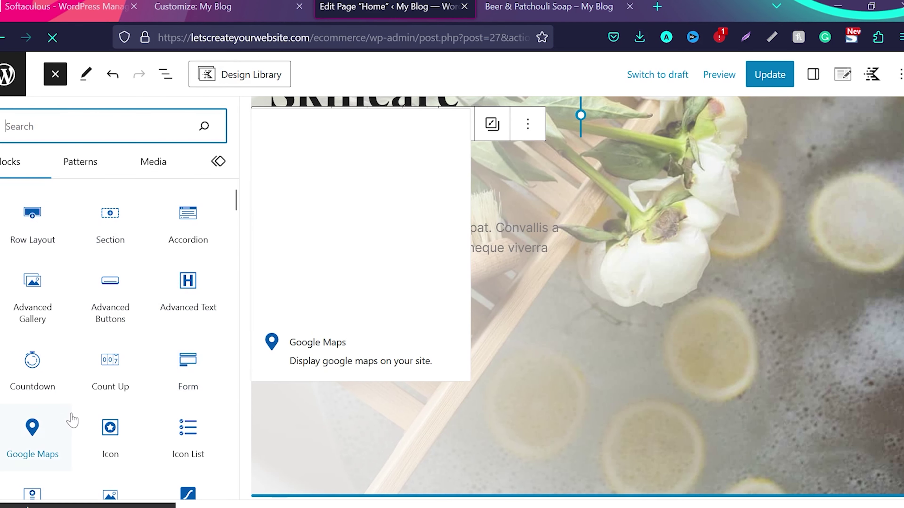
{"action": "scroll", "coordinate": [72, 420], "scroll_direction": "up", "scroll_amount": 1}
{"action": "scroll", "coordinate": [71, 391], "scroll_direction": "up", "scroll_amount": 2}
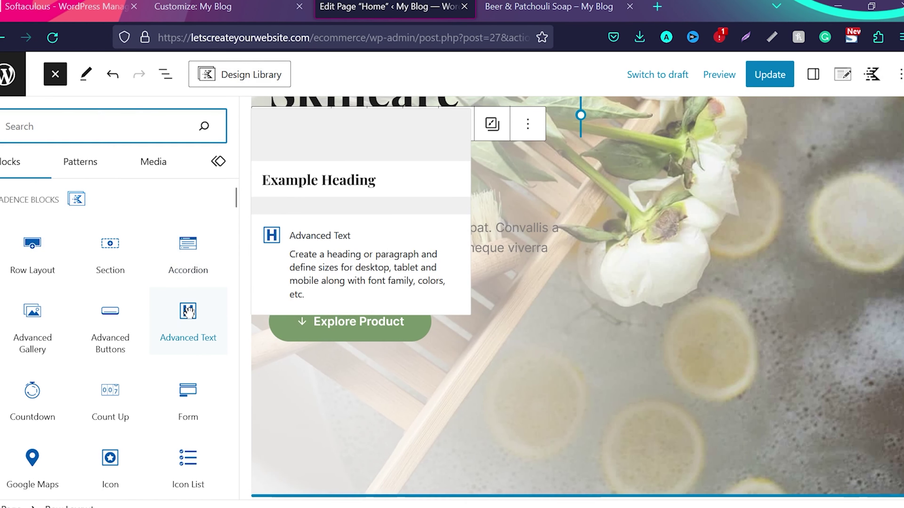
{"action": "scroll", "coordinate": [189, 312], "scroll_direction": "down", "scroll_amount": 4}
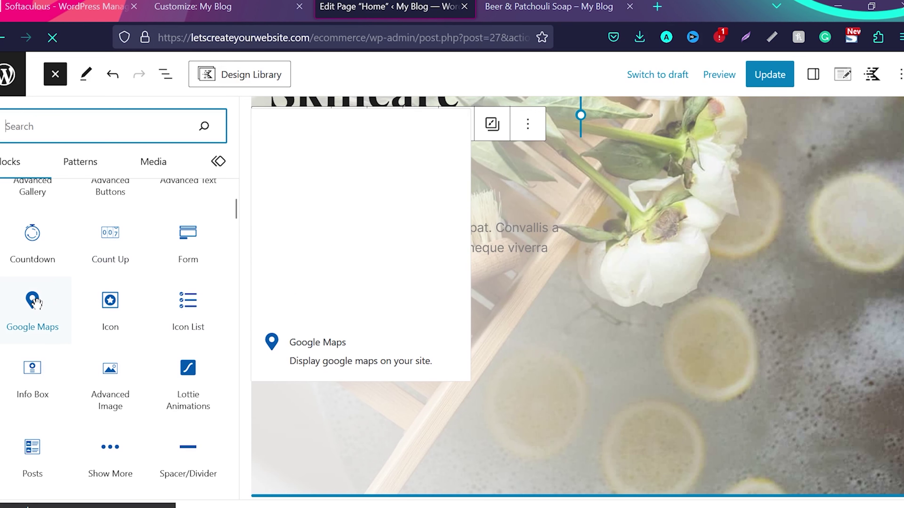
{"action": "scroll", "coordinate": [212, 418], "scroll_direction": "down", "scroll_amount": 10}
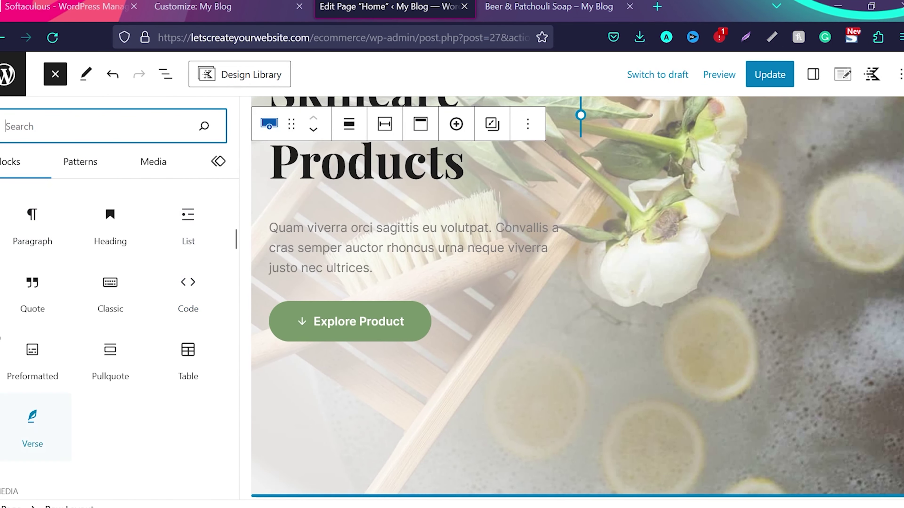
{"action": "scroll", "coordinate": [141, 430], "scroll_direction": "up", "scroll_amount": 12}
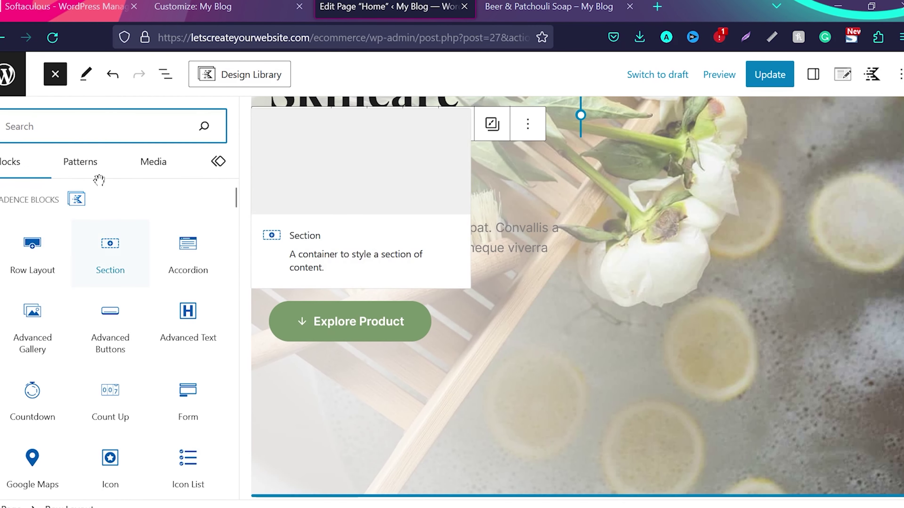
- Search the blocks for "button" and place a Button between the hero heading and its paragraph
{"action": "type", "text": "button"}
{"action": "left_click_drag", "start_coordinate": [33, 209], "coordinate": [384, 363]}
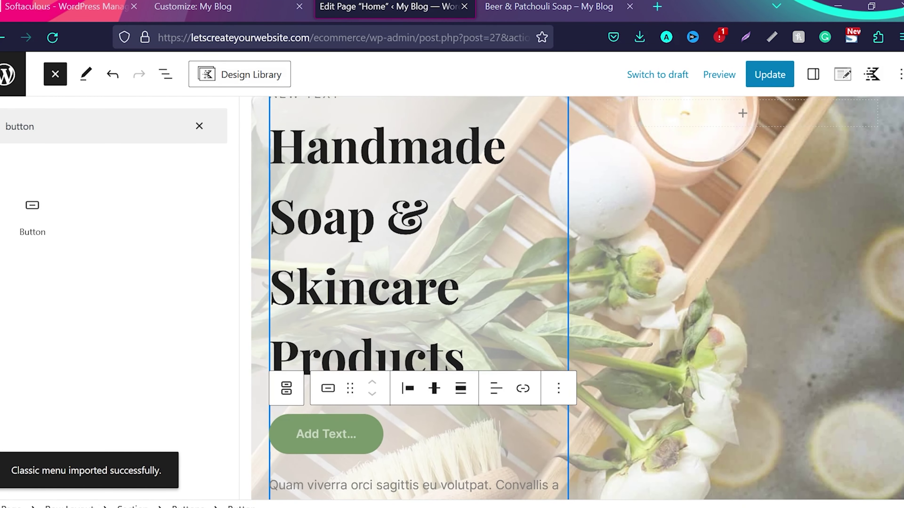
{"action": "scroll", "coordinate": [484, 317], "scroll_direction": "down", "scroll_amount": 5}
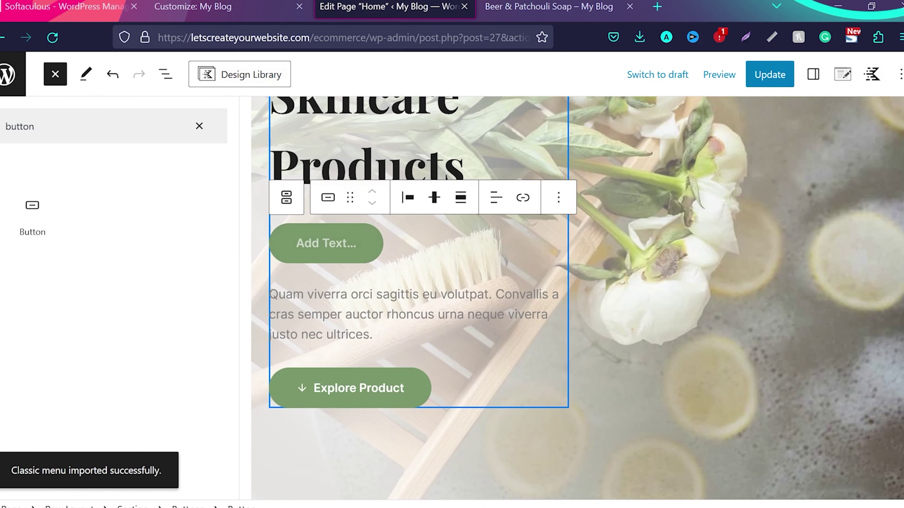
- Remove the "Quam viverra orci" paragraph block above the Explore Product button and deselect the buttons
{"action": "left_click", "coordinate": [492, 294]}
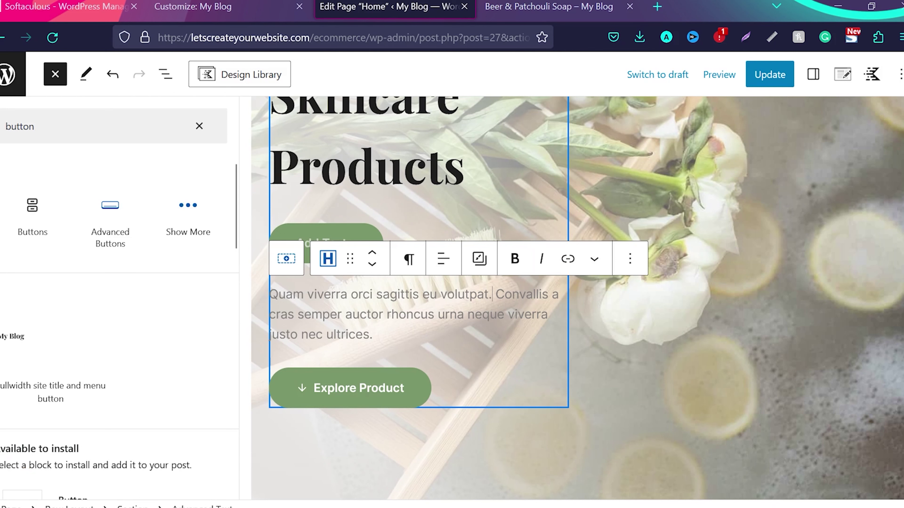
{"action": "left_click", "coordinate": [630, 259]}
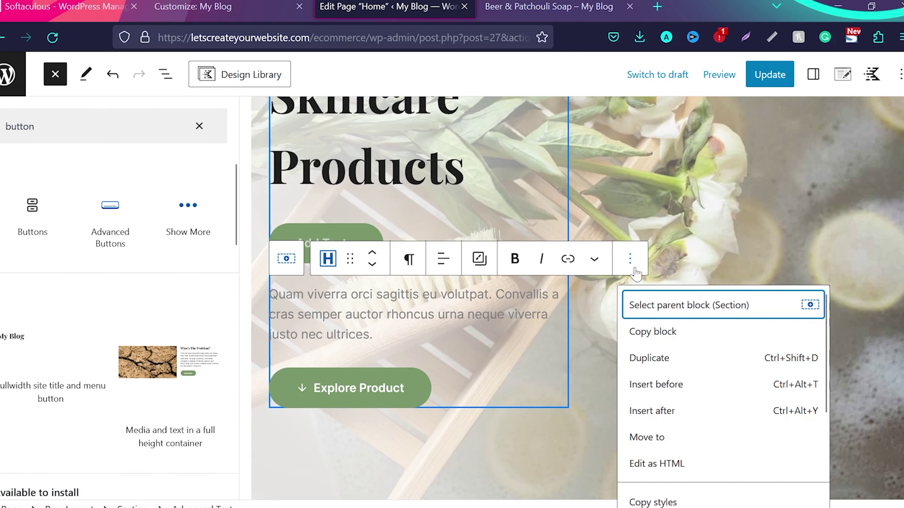
{"action": "scroll", "coordinate": [676, 395], "scroll_direction": "down", "scroll_amount": 4}
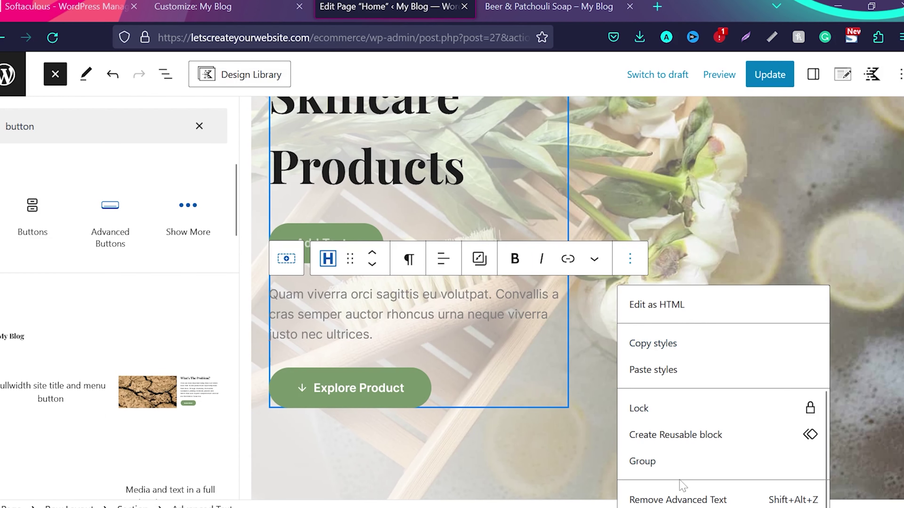
{"action": "left_click", "coordinate": [676, 500]}
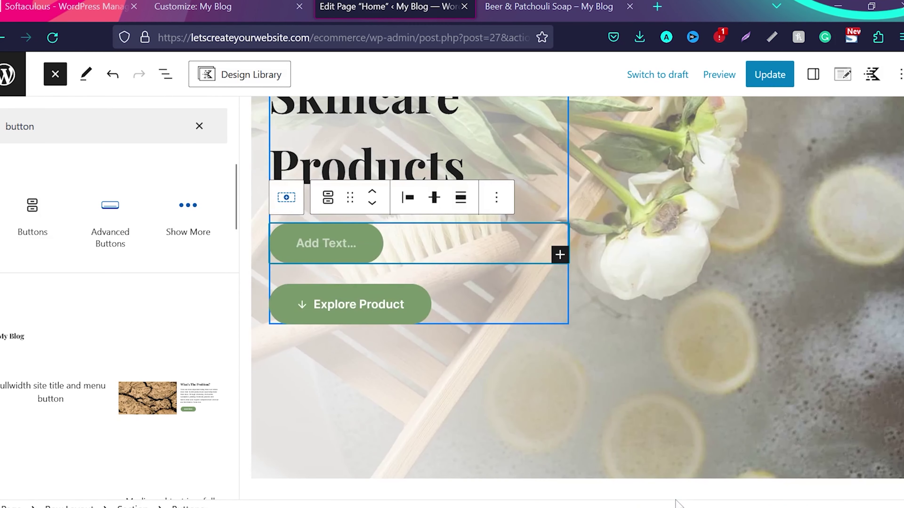
{"action": "left_click", "coordinate": [702, 319]}
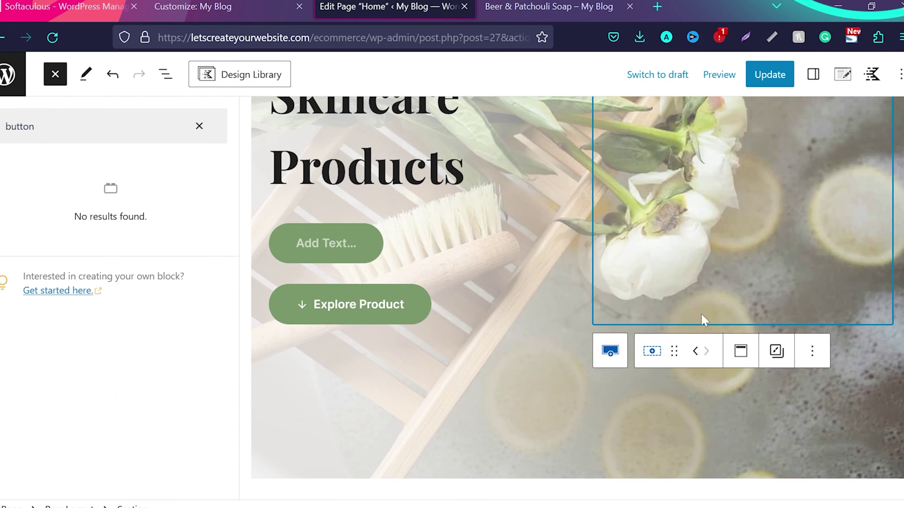
- Label the new hero button "Click Me" and link it to google.com
{"action": "left_click", "coordinate": [322, 245]}
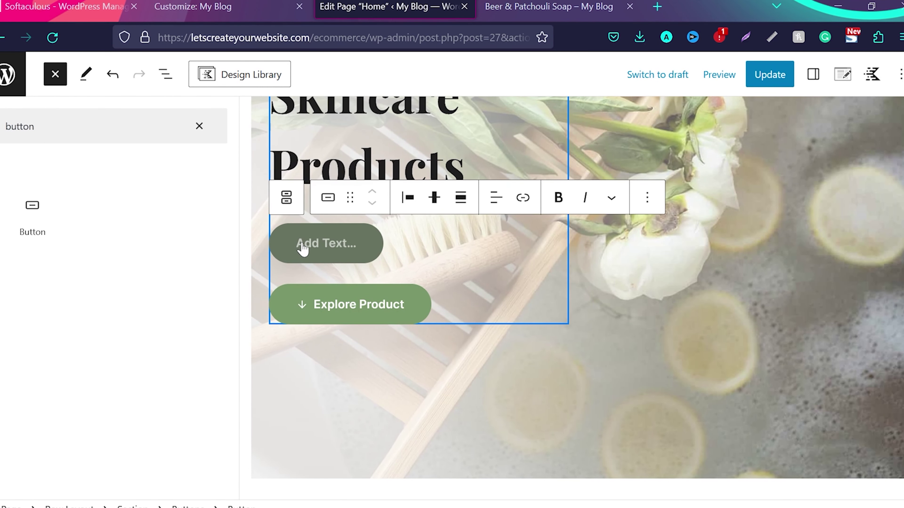
{"action": "type", "text": "Click Me"}
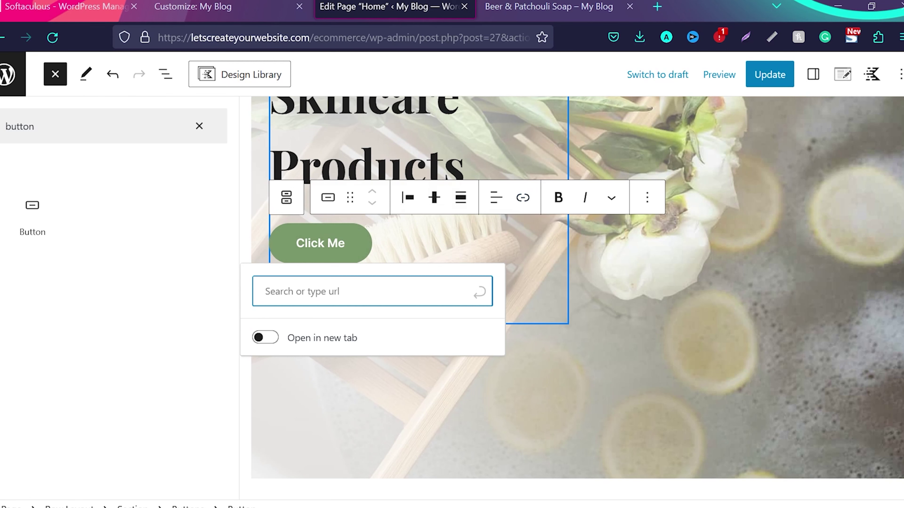
{"action": "type", "text": "google"}
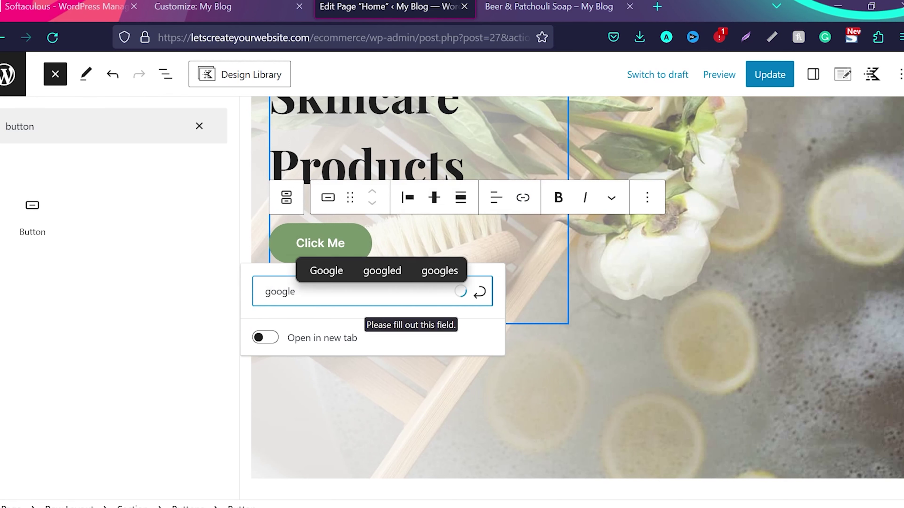
{"action": "type", "text": ";co,"}
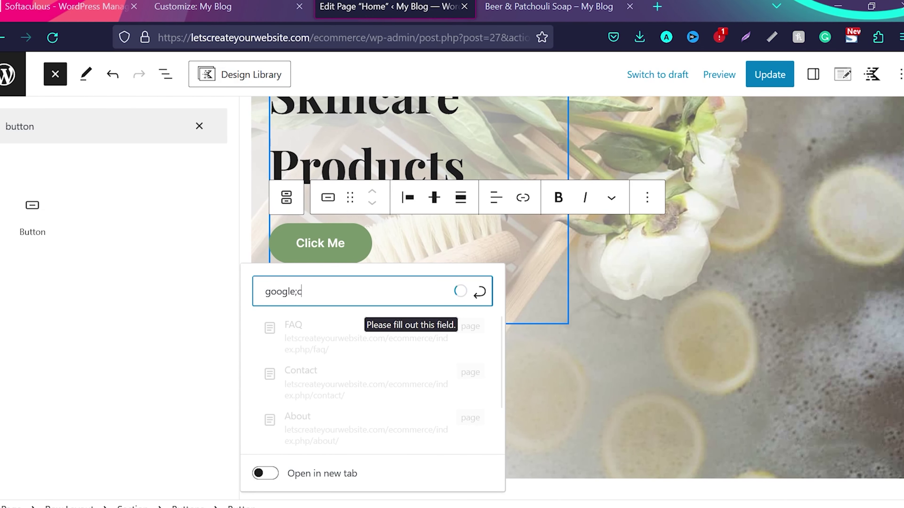
{"action": "type", "text": ".com"}
{"action": "key", "text": "Return"}
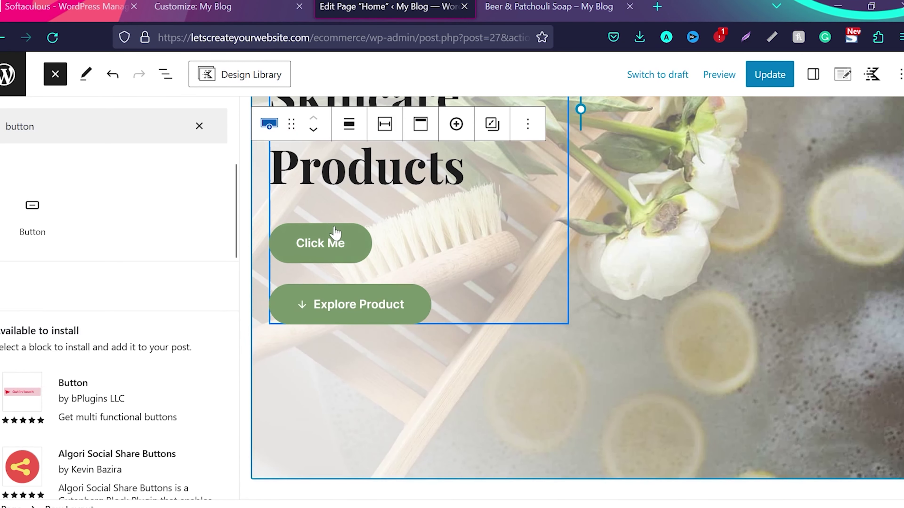
- Replace the large brush-and-soap image beside "Give Your Skin A Healing Feeling" with woman-g3d9b454bb1-1.jpg from the media library
{"action": "scroll", "coordinate": [374, 363], "scroll_direction": "down", "scroll_amount": 5}
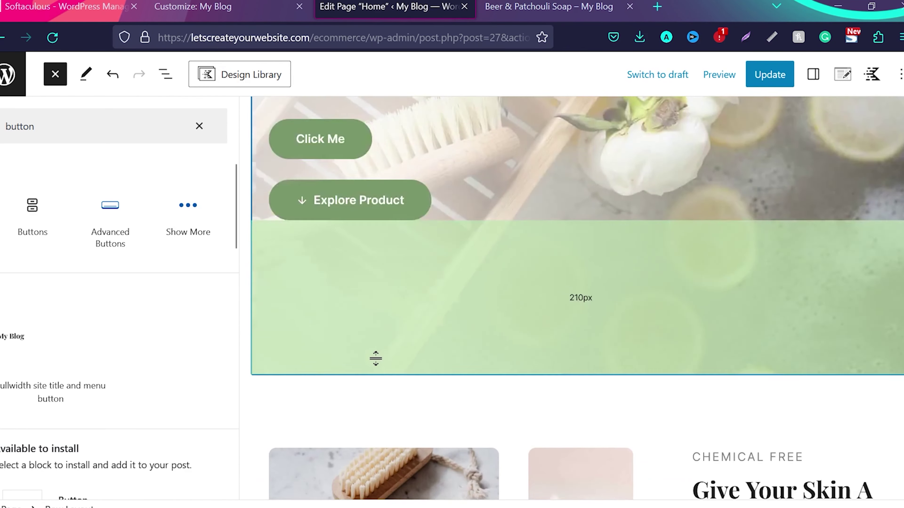
{"action": "scroll", "coordinate": [379, 363], "scroll_direction": "down", "scroll_amount": 4}
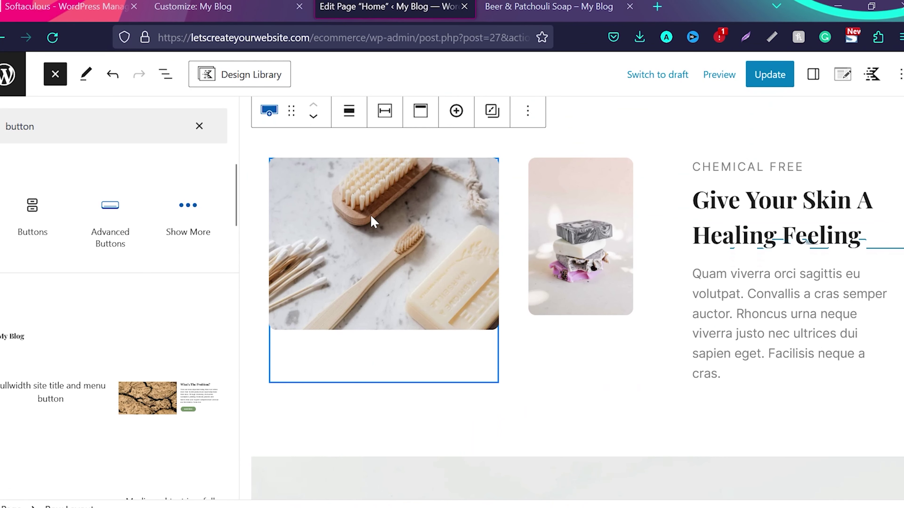
{"action": "left_click", "coordinate": [395, 226]}
{"action": "left_click", "coordinate": [530, 132]}
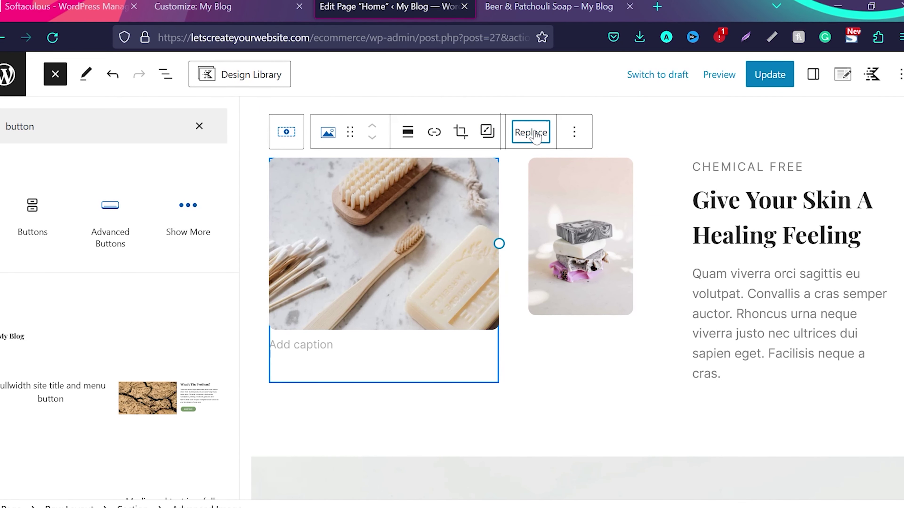
{"action": "left_click", "coordinate": [559, 179]}
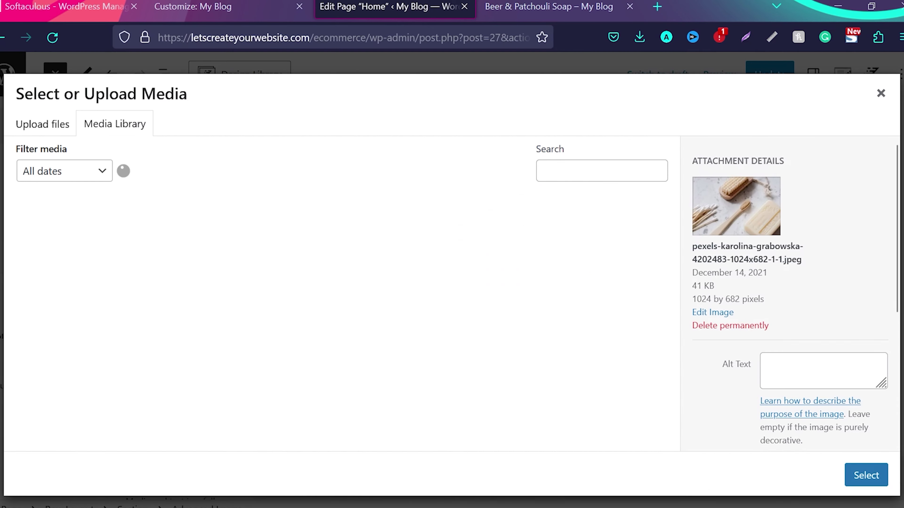
{"action": "left_click", "coordinate": [46, 126]}
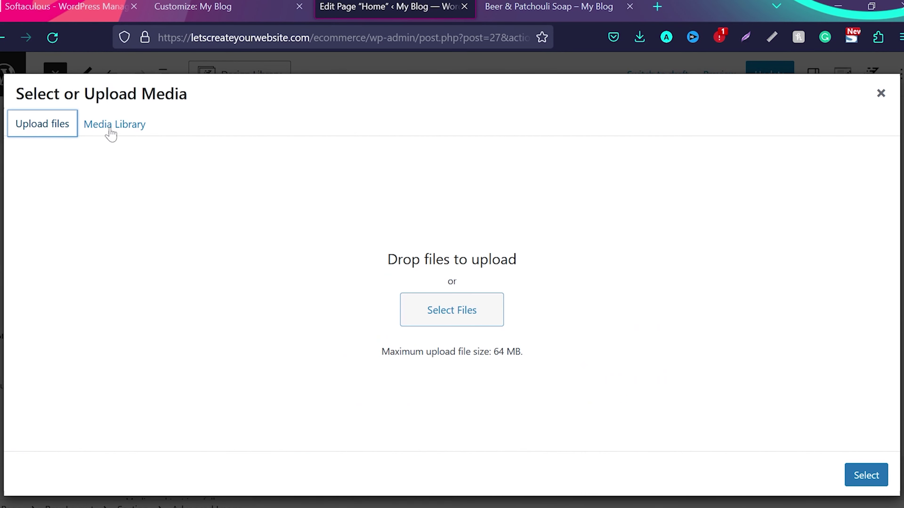
{"action": "left_click", "coordinate": [120, 132]}
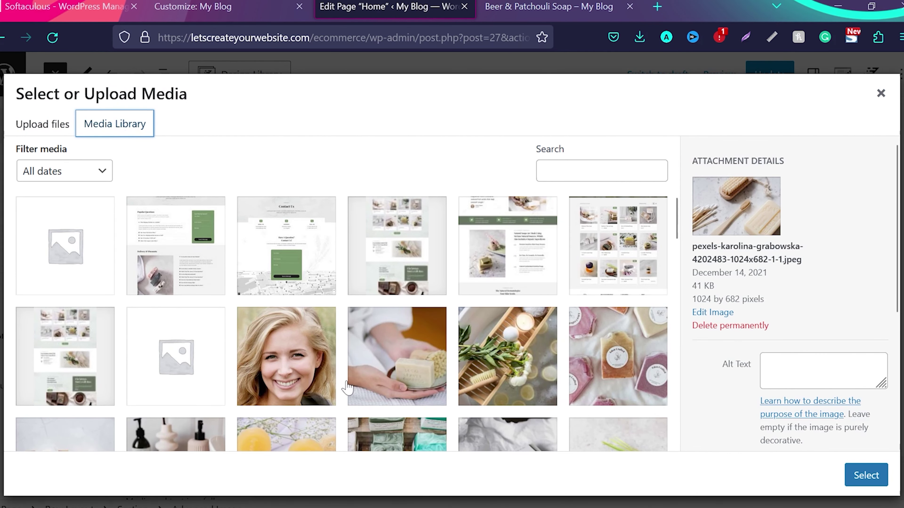
{"action": "left_click", "coordinate": [299, 364]}
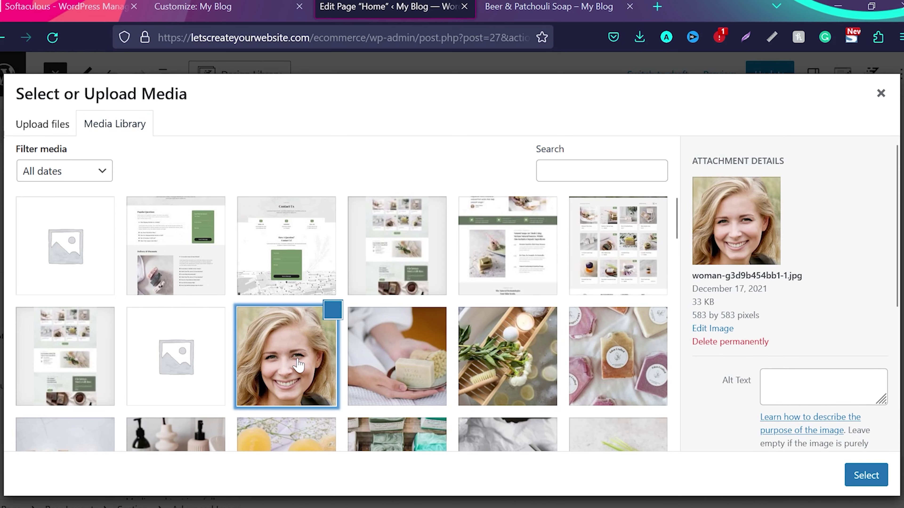
{"action": "left_click", "coordinate": [863, 477]}
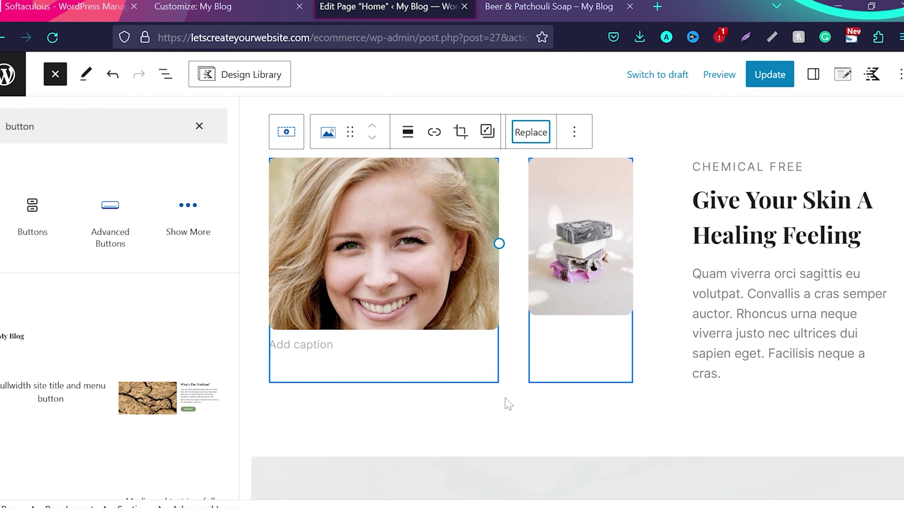
- Examine the headings and the Hand-picked Products selection in the "Best Seller Product This Week" section, closing its product editor without edits
{"action": "scroll", "coordinate": [505, 406], "scroll_direction": "down", "scroll_amount": 6}
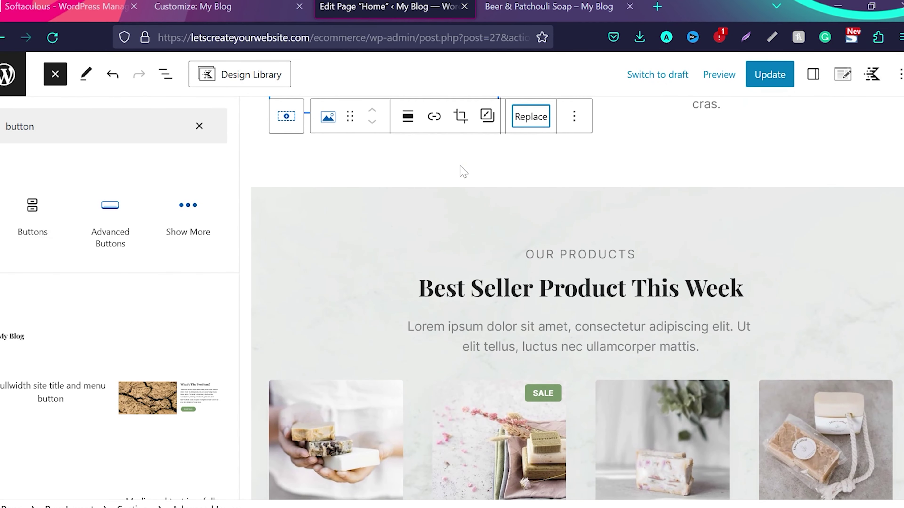
{"action": "scroll", "coordinate": [461, 172], "scroll_direction": "down", "scroll_amount": 3}
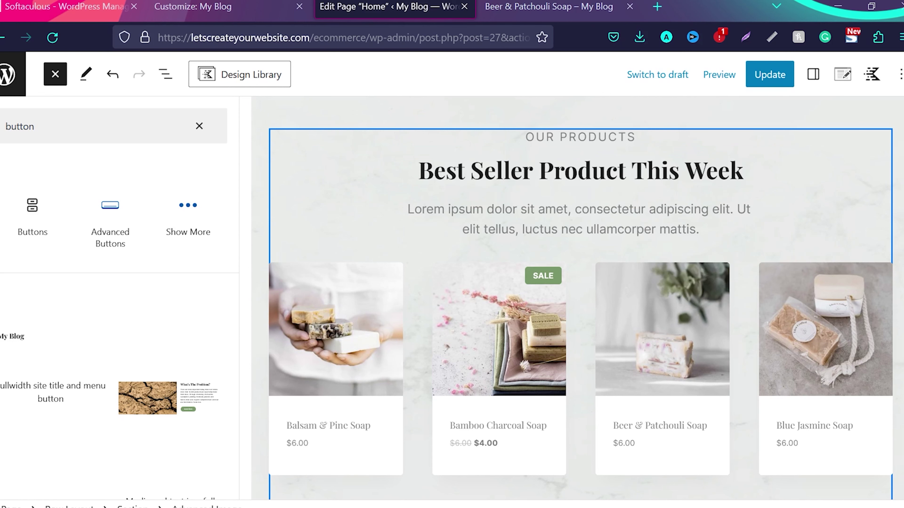
{"action": "left_click", "coordinate": [568, 137]}
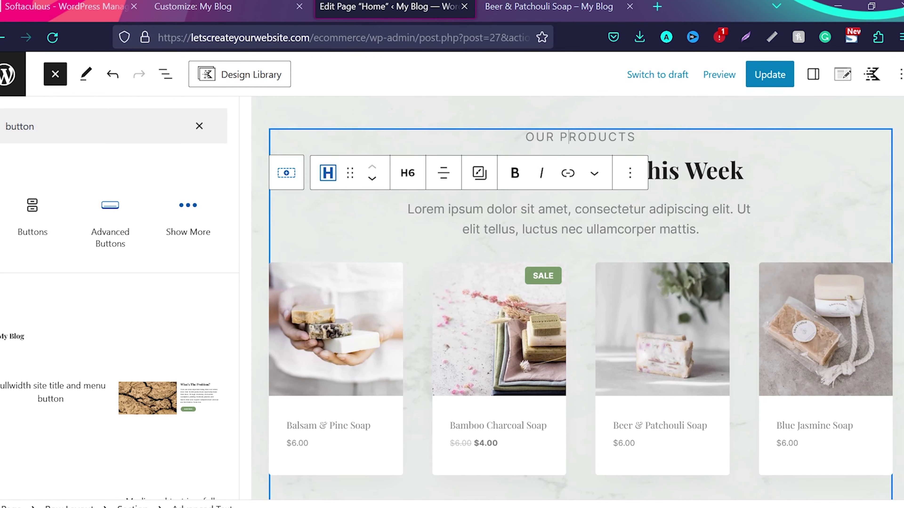
{"action": "left_click", "coordinate": [706, 170]}
{"action": "scroll", "coordinate": [583, 284], "scroll_direction": "down", "scroll_amount": 3}
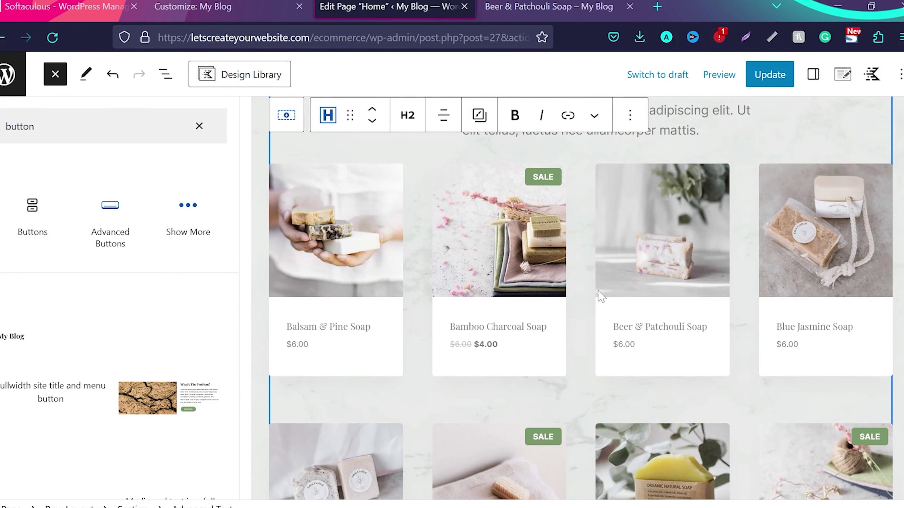
{"action": "left_click", "coordinate": [580, 302]}
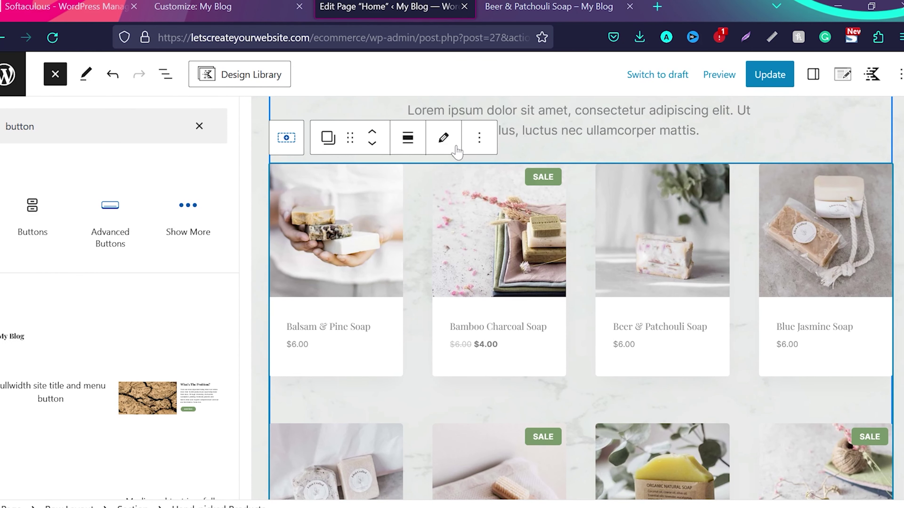
{"action": "left_click", "coordinate": [443, 138]}
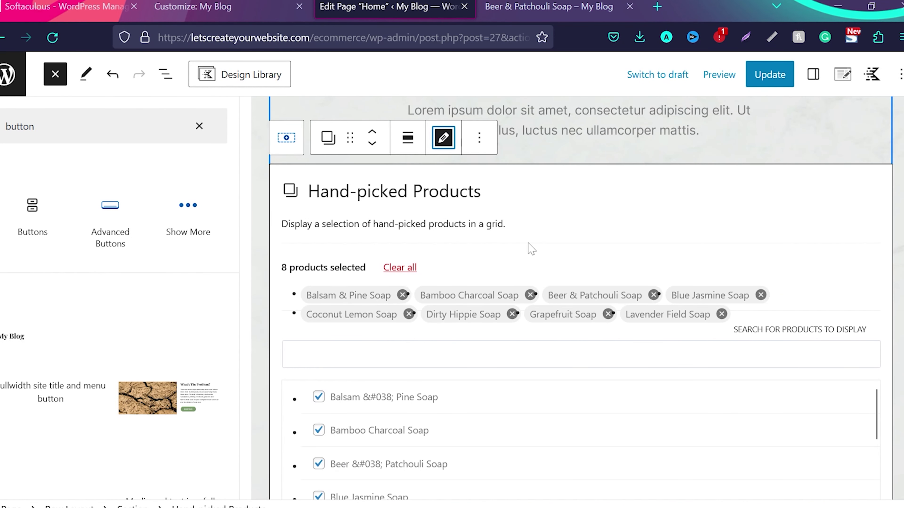
{"action": "scroll", "coordinate": [532, 247], "scroll_direction": "down", "scroll_amount": 4}
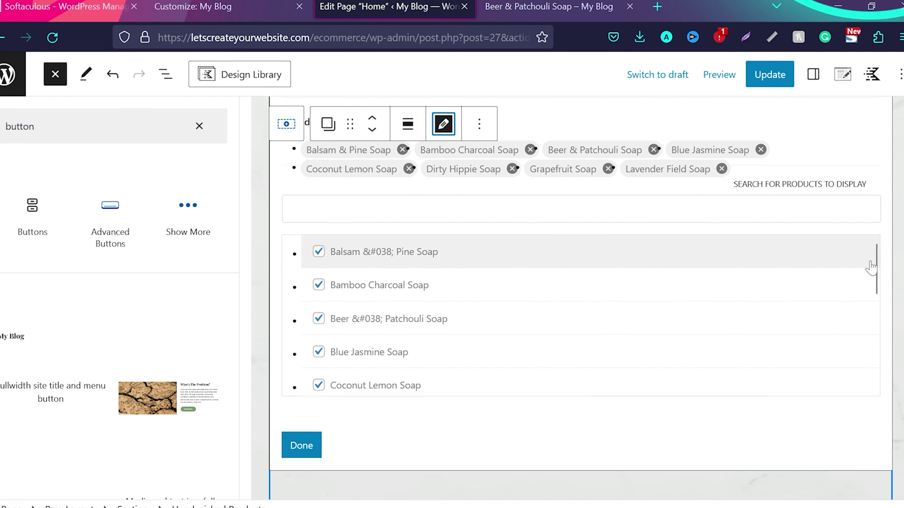
{"action": "left_click_drag", "start_coordinate": [878, 268], "coordinate": [880, 249]}
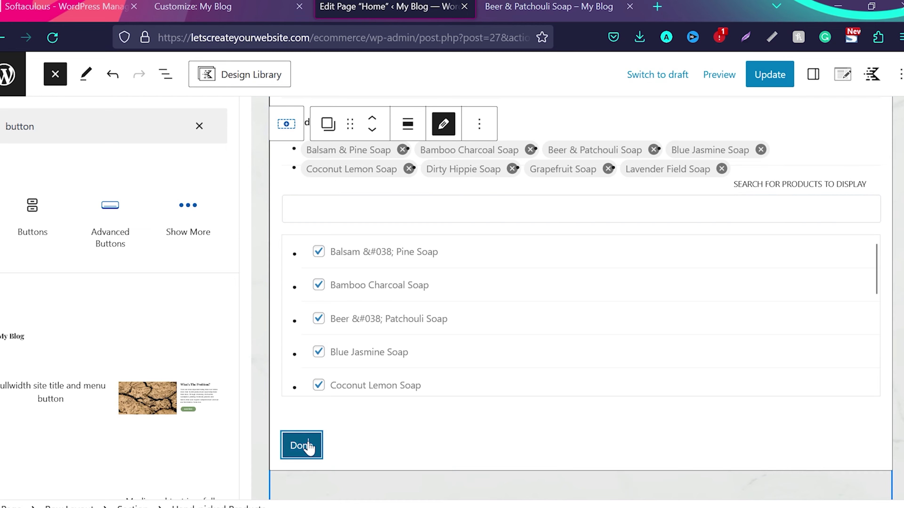
{"action": "left_click", "coordinate": [301, 446]}
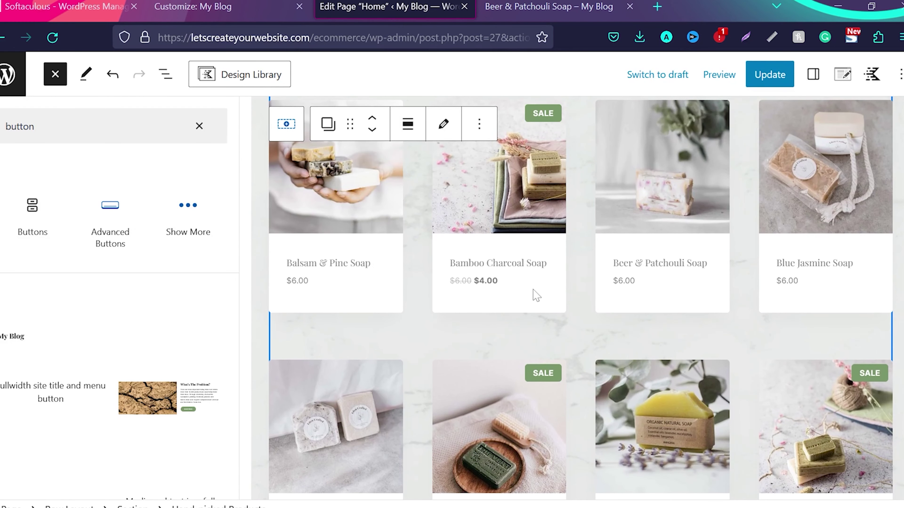
- Show the page's block structure and locate the "Christmas Men's Gift Box" section and its nested Testimonial block
{"action": "scroll", "coordinate": [534, 296], "scroll_direction": "down", "scroll_amount": 10}
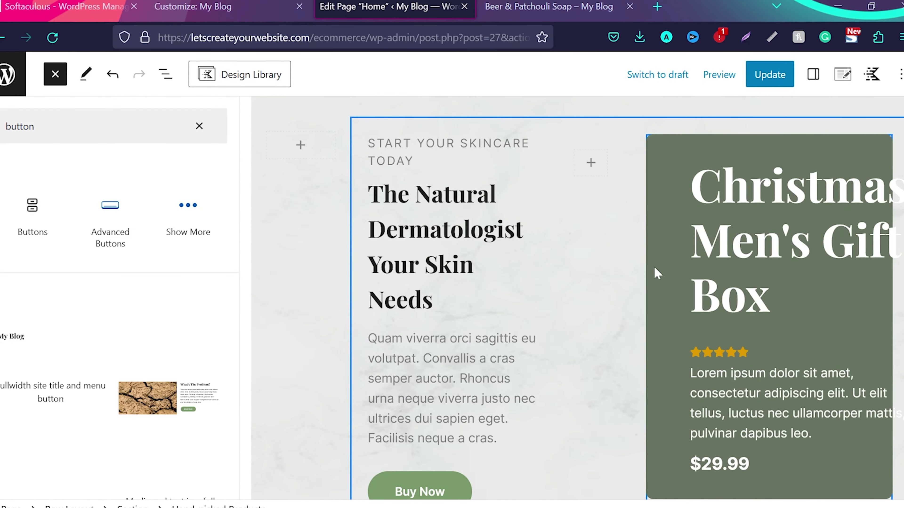
{"action": "left_click", "coordinate": [648, 247]}
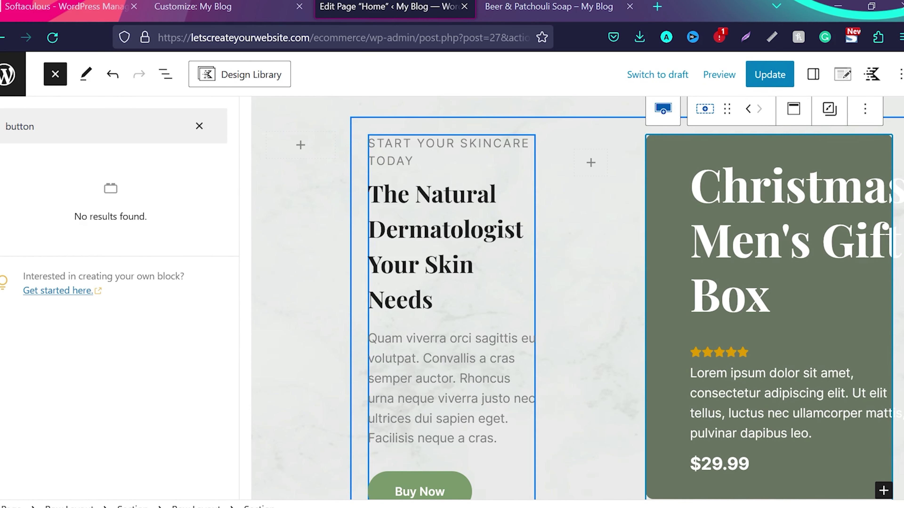
{"action": "left_click", "coordinate": [198, 126]}
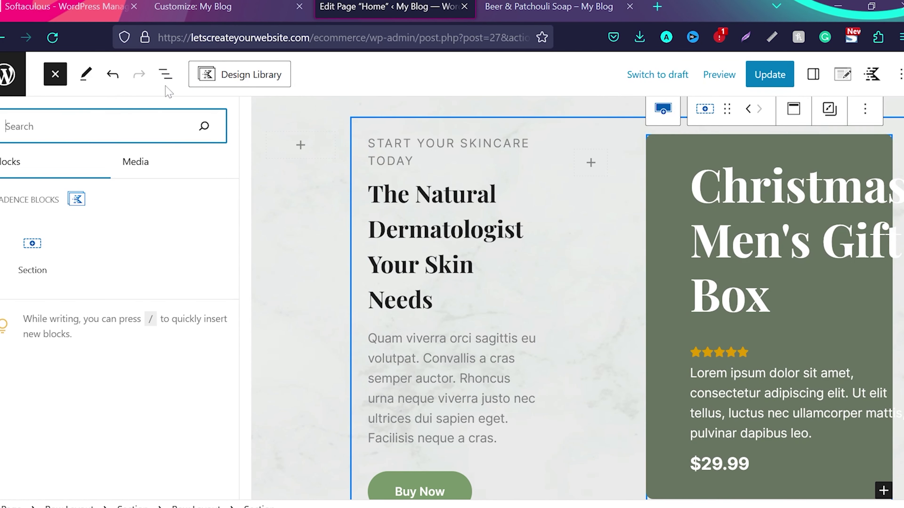
{"action": "left_click", "coordinate": [165, 75]}
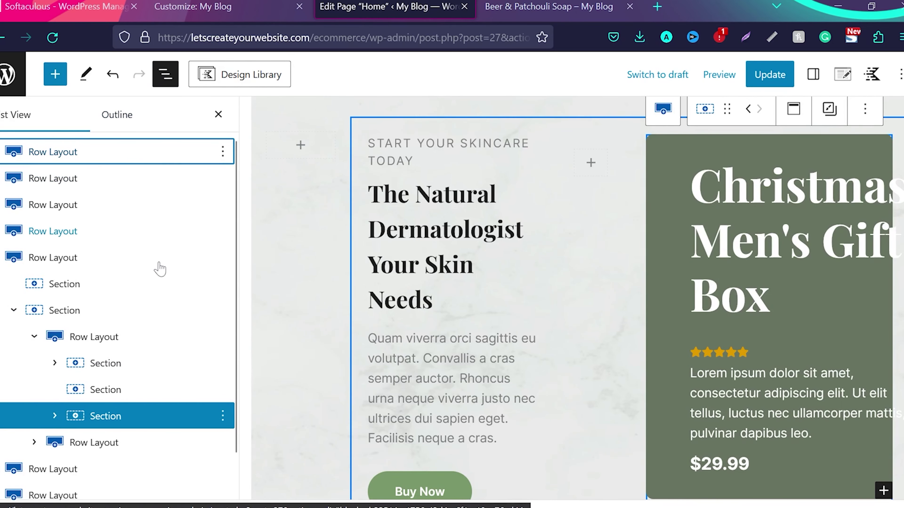
{"action": "scroll", "coordinate": [160, 268], "scroll_direction": "down", "scroll_amount": 1}
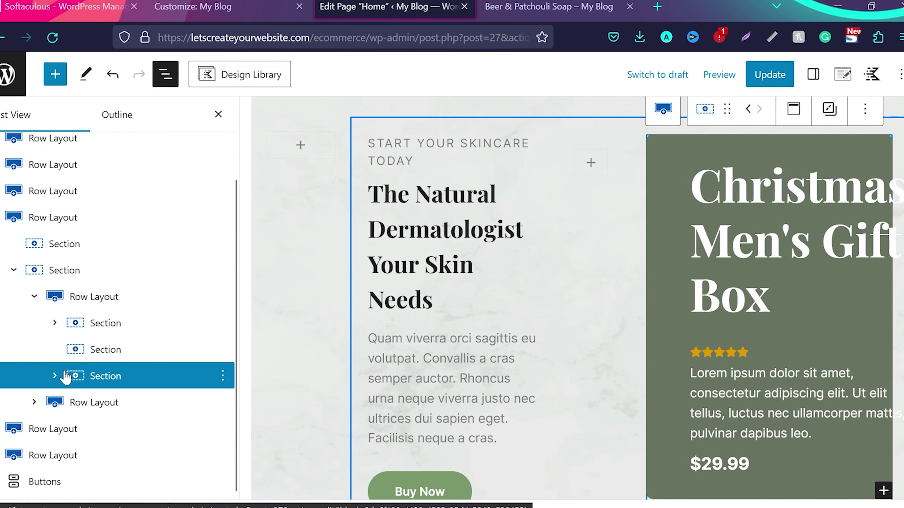
{"action": "left_click", "coordinate": [53, 376]}
{"action": "scroll", "coordinate": [278, 282], "scroll_direction": "down", "scroll_amount": 5}
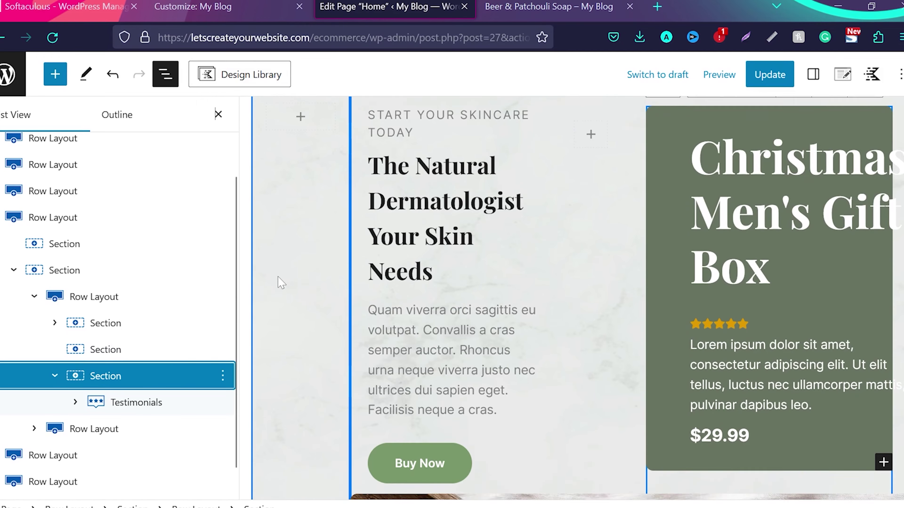
{"action": "left_click", "coordinate": [147, 426]}
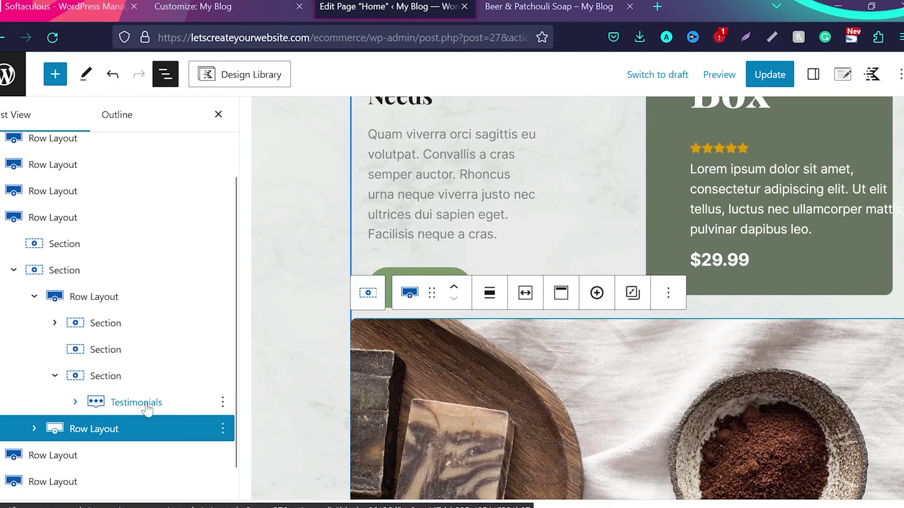
{"action": "left_click", "coordinate": [756, 189]}
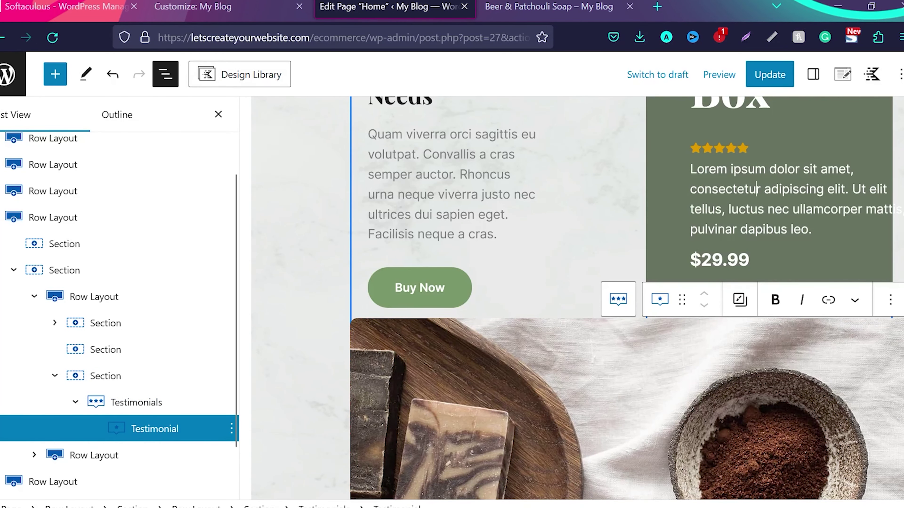
- Replace the "Perfect soap with nice fragrance" quote in the 4.9-rated testimonial with "new text"
{"action": "scroll", "coordinate": [745, 202], "scroll_direction": "up", "scroll_amount": 2}
{"action": "scroll", "coordinate": [730, 204], "scroll_direction": "down", "scroll_amount": 10}
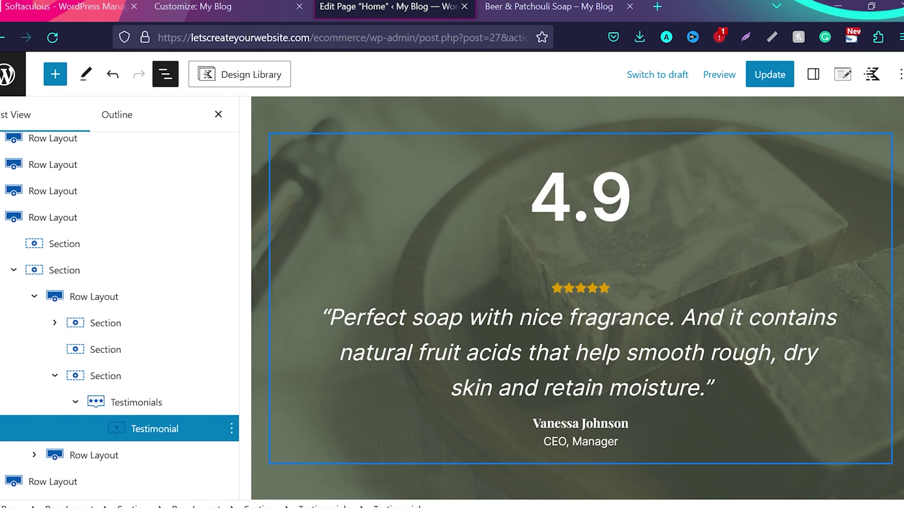
{"action": "left_click", "coordinate": [580, 353]}
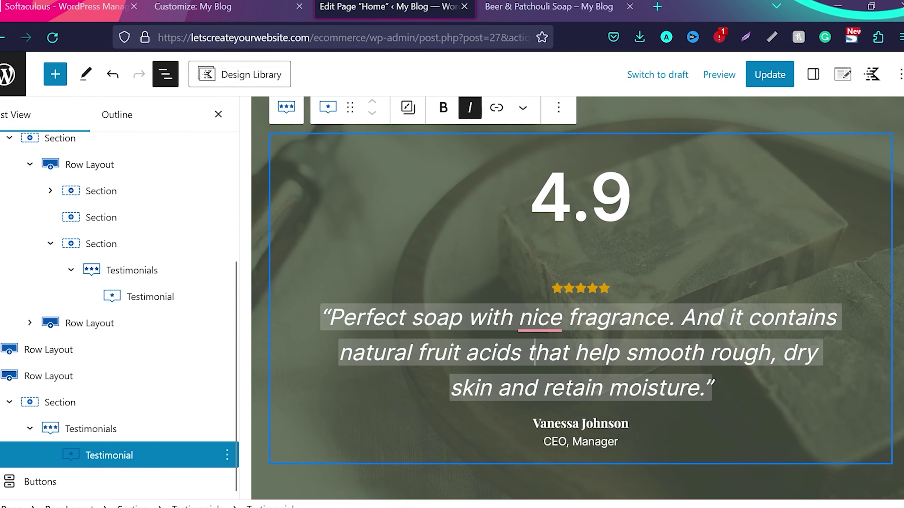
{"action": "triple_click", "coordinate": [540, 321]}
{"action": "scroll", "coordinate": [539, 320], "scroll_direction": "up", "scroll_amount": 1}
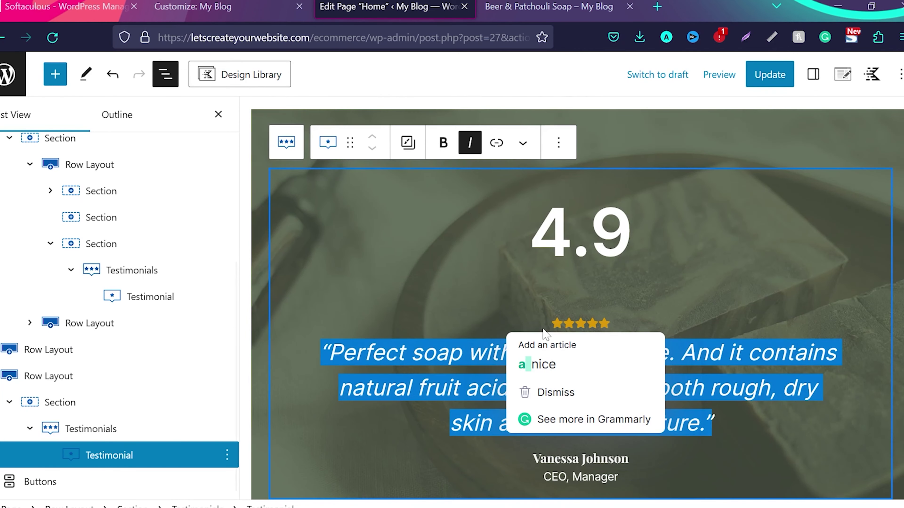
{"action": "key", "text": "BackSpace"}
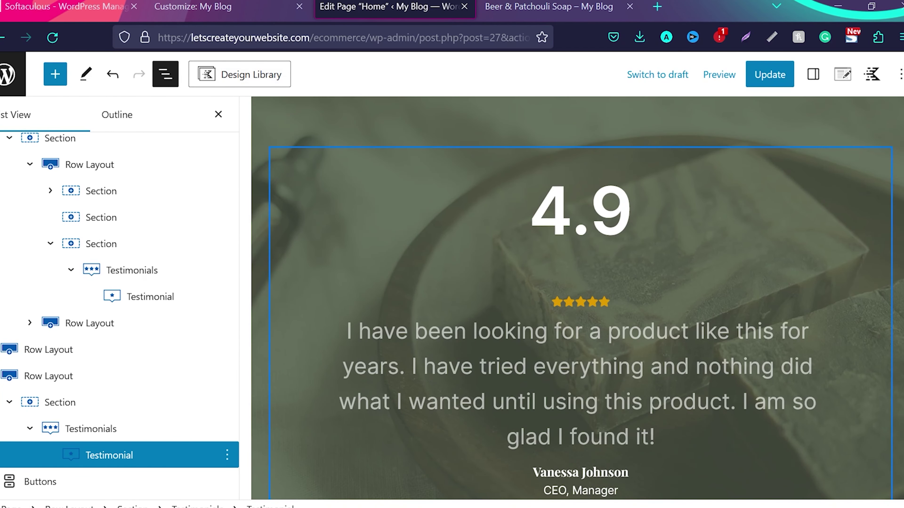
{"action": "type", "text": "new text"}
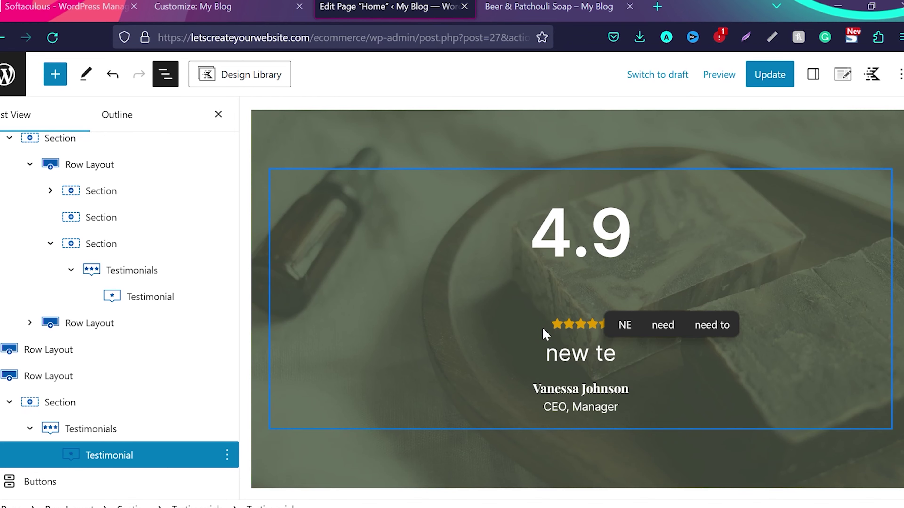
{"action": "scroll", "coordinate": [323, 449], "scroll_direction": "up", "scroll_amount": 1}
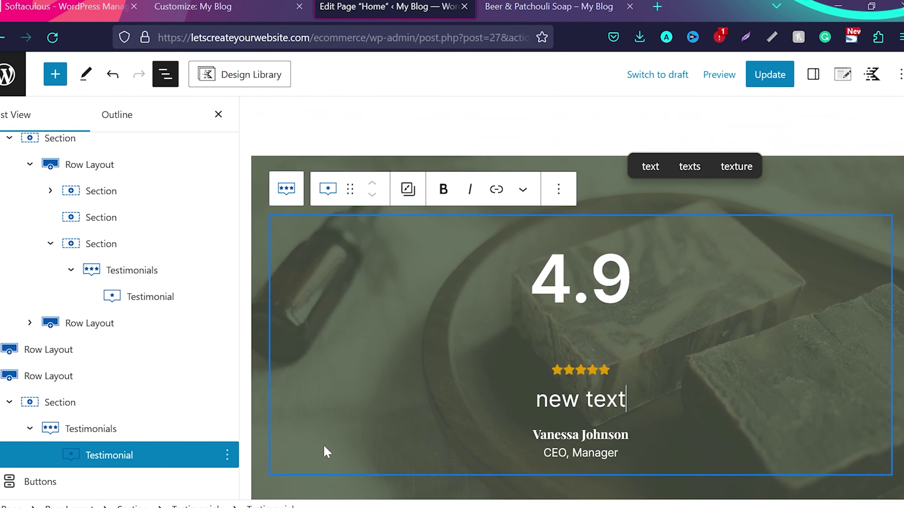
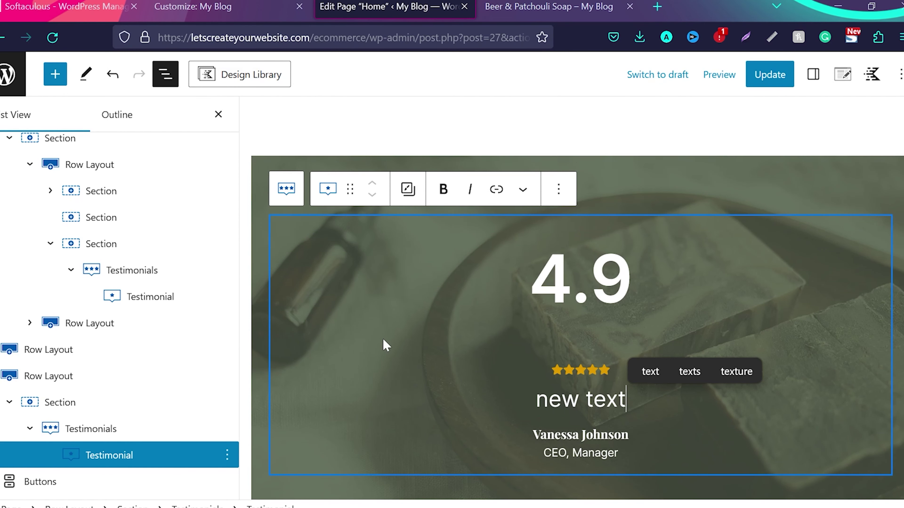
- Look over the end of the page, leave the editor for the admin dashboard and open the list of all products
{"action": "scroll", "coordinate": [380, 376], "scroll_direction": "down", "scroll_amount": 3}
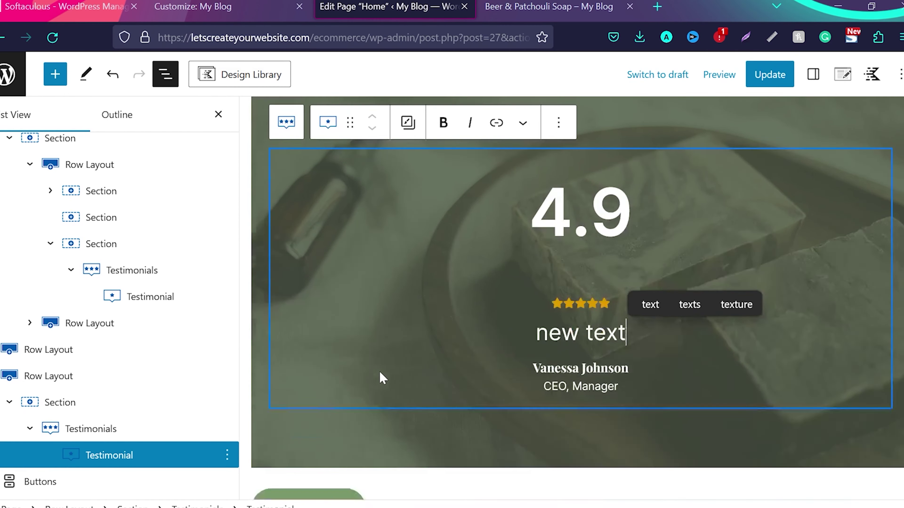
{"action": "scroll", "coordinate": [380, 378], "scroll_direction": "down", "scroll_amount": 2}
{"action": "scroll", "coordinate": [380, 377], "scroll_direction": "up", "scroll_amount": 5}
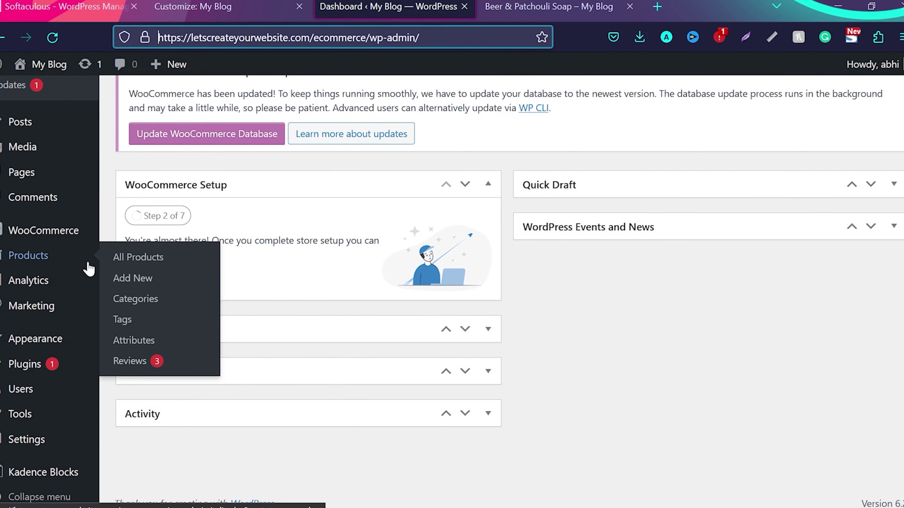
{"action": "left_click", "coordinate": [150, 259]}
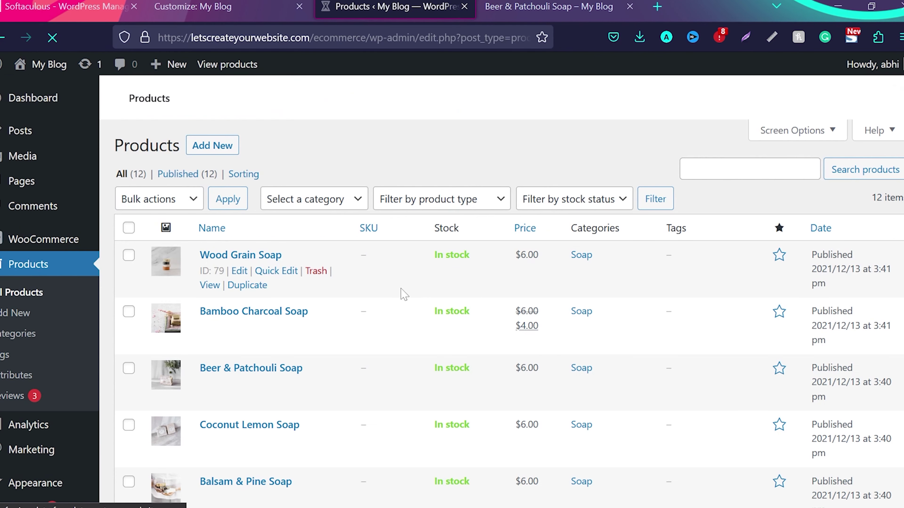
- Select all products in the store's list and move them to the trash
{"action": "scroll", "coordinate": [400, 295], "scroll_direction": "down", "scroll_amount": 3}
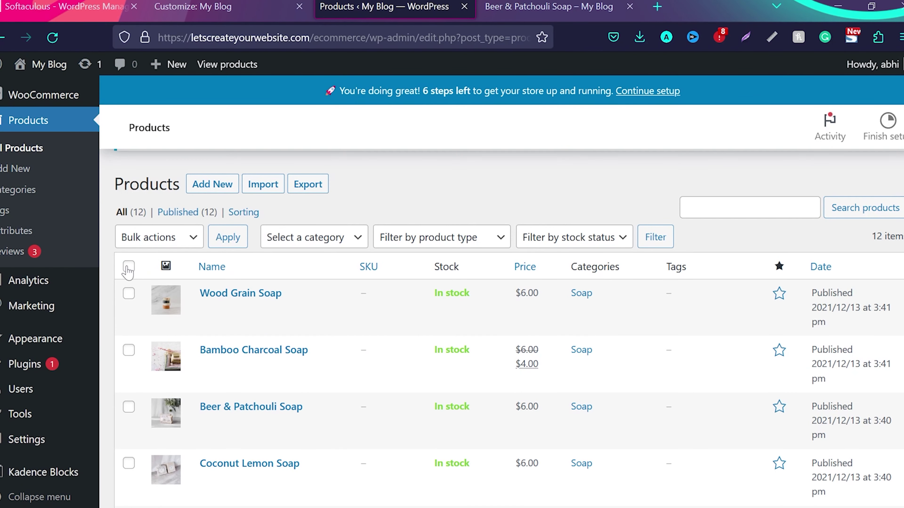
{"action": "left_click", "coordinate": [129, 266]}
{"action": "left_click", "coordinate": [189, 238]}
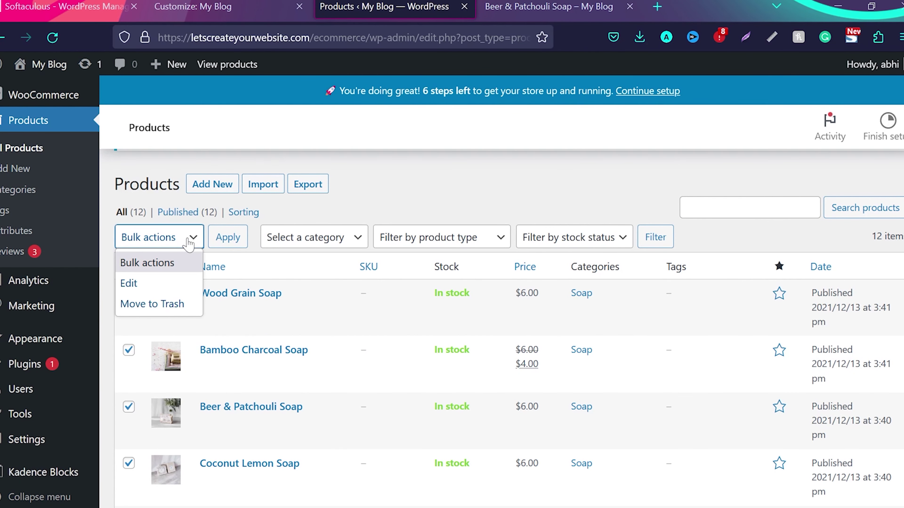
{"action": "left_click", "coordinate": [167, 303]}
{"action": "left_click", "coordinate": [234, 246]}
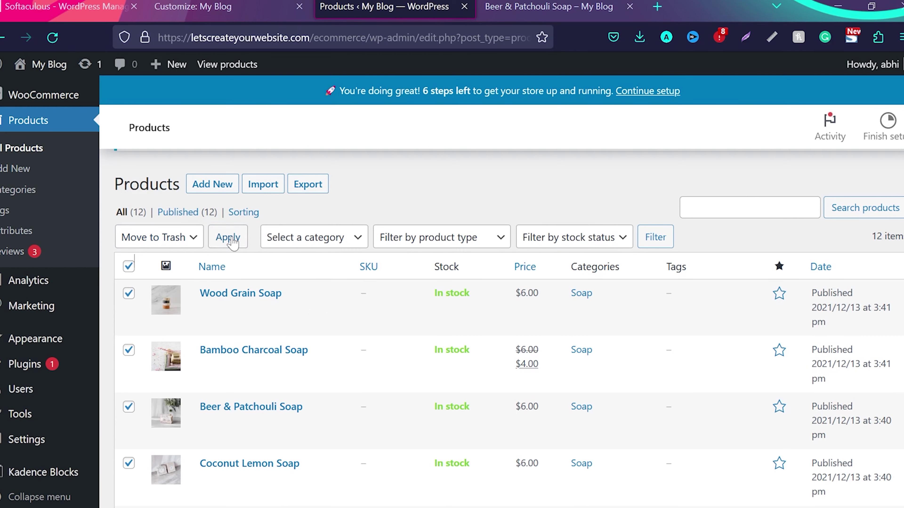
- Start a new product named "Soap" with the description "Dummy text"
{"action": "scroll", "coordinate": [271, 276], "scroll_direction": "up", "scroll_amount": 2}
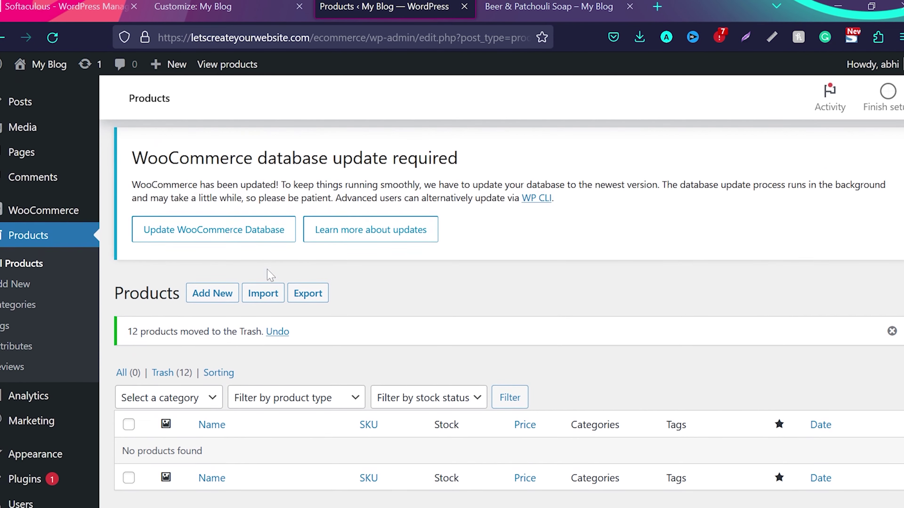
{"action": "scroll", "coordinate": [267, 273], "scroll_direction": "up", "scroll_amount": 1}
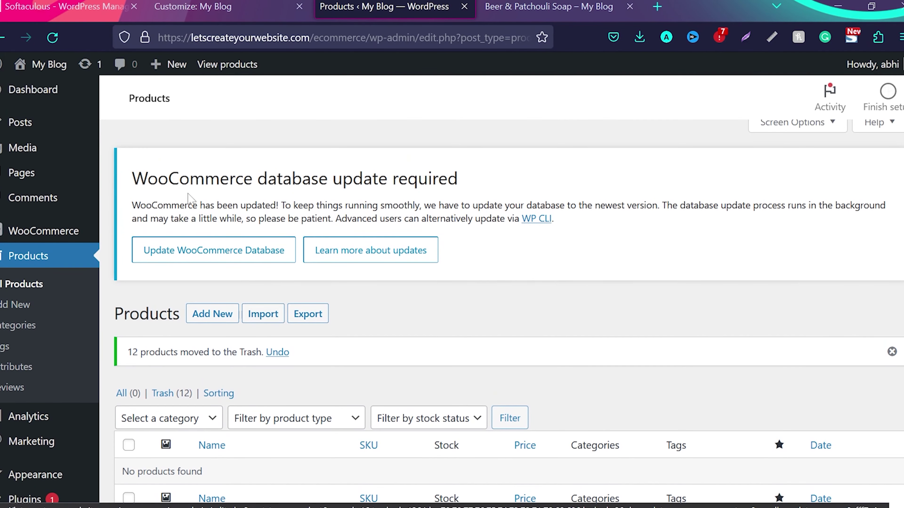
{"action": "left_click_drag", "start_coordinate": [131, 178], "coordinate": [477, 189]}
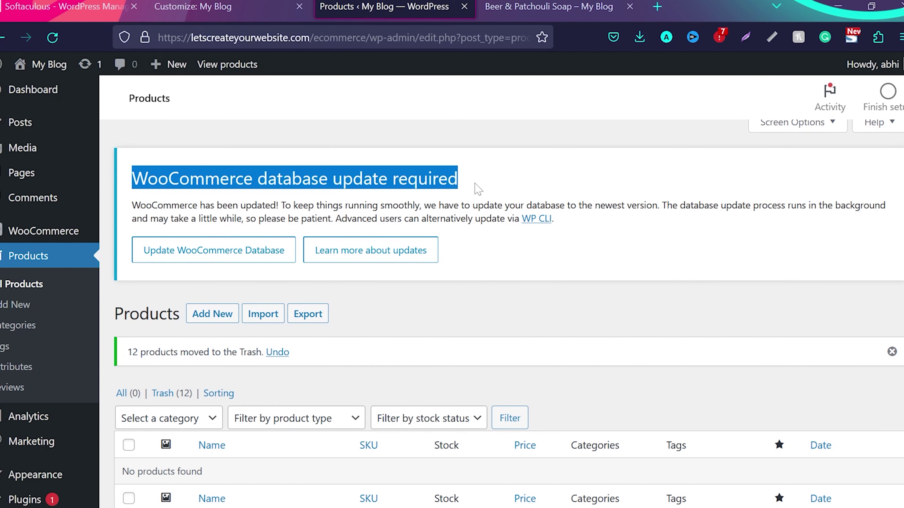
{"action": "scroll", "coordinate": [548, 246], "scroll_direction": "down", "scroll_amount": 4}
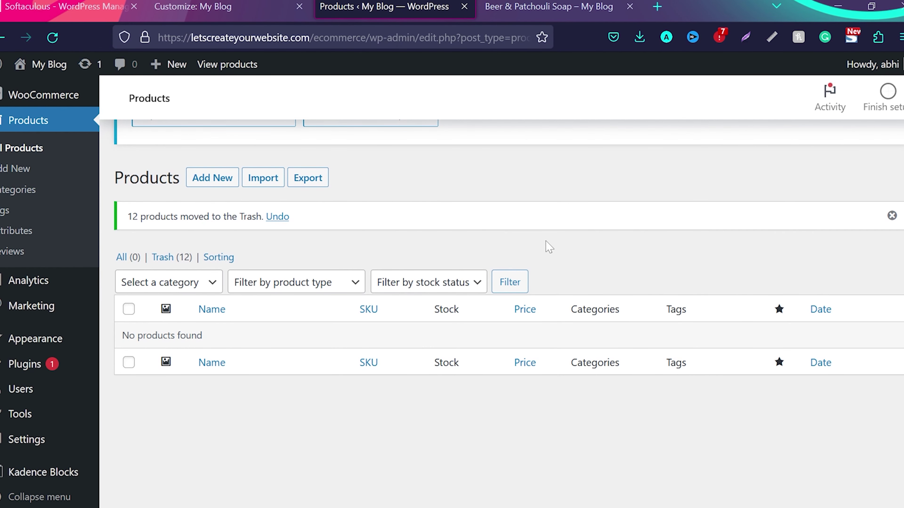
{"action": "left_click", "coordinate": [203, 178]}
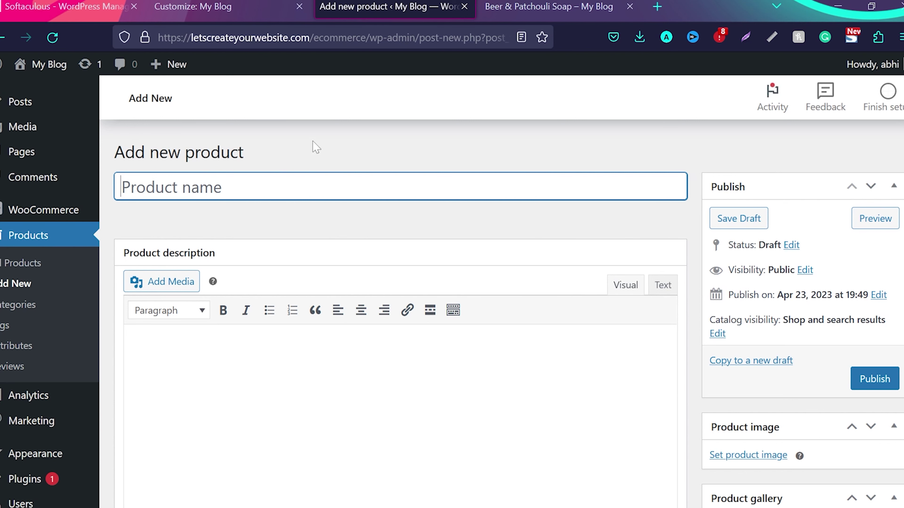
{"action": "type", "text": "soa"}
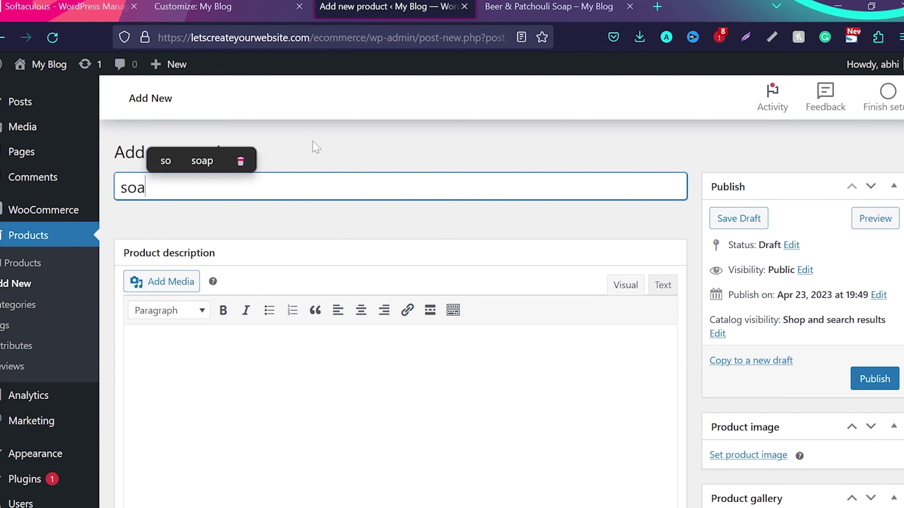
{"action": "type", "text": "p"}
{"action": "key", "text": "ctrl+a"}
{"action": "type", "text": "Soap"}
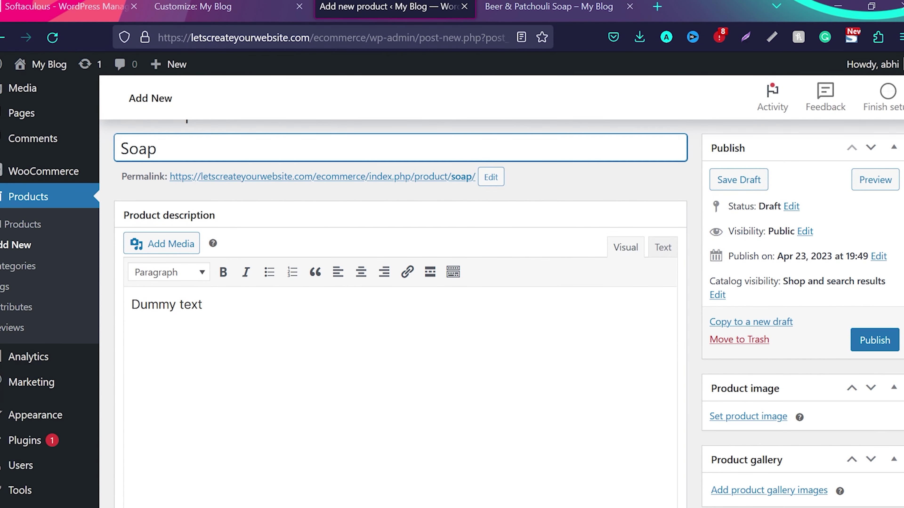
- Examine the product type choices and the extra download settings, keeping the item a simple, non-downloadable product
{"action": "scroll", "coordinate": [212, 309], "scroll_direction": "down", "scroll_amount": 10}
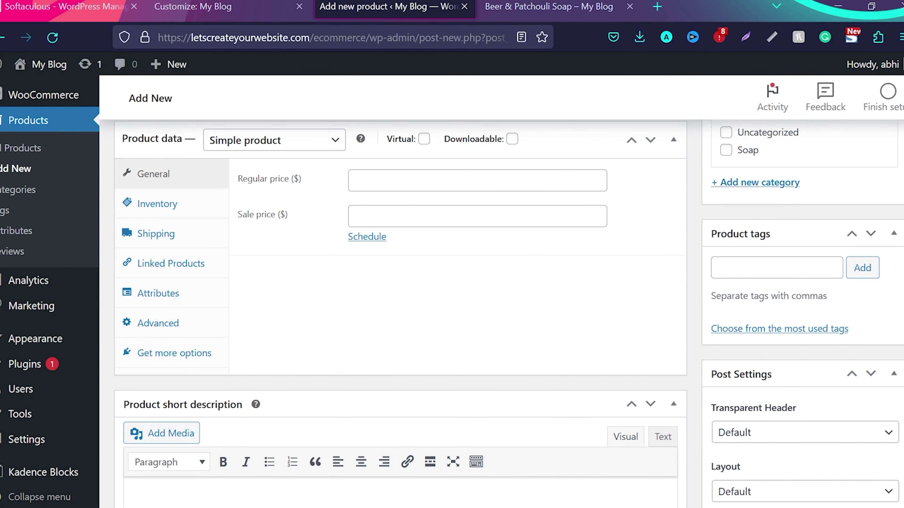
{"action": "scroll", "coordinate": [325, 180], "scroll_direction": "up", "scroll_amount": 1}
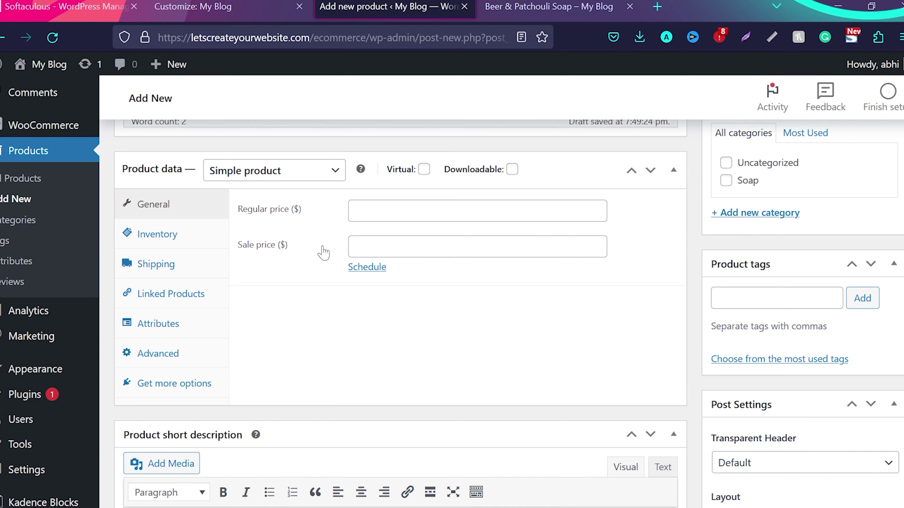
{"action": "left_click", "coordinate": [329, 174]}
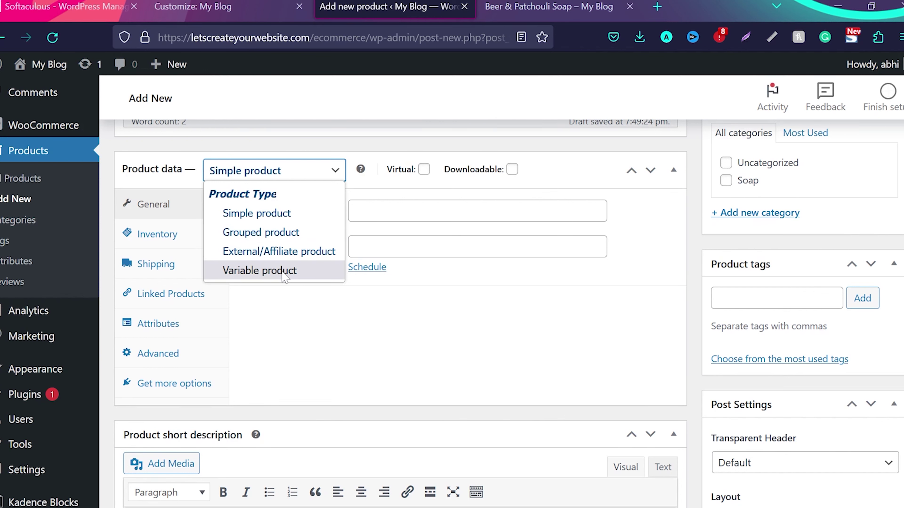
{"action": "left_click", "coordinate": [393, 357]}
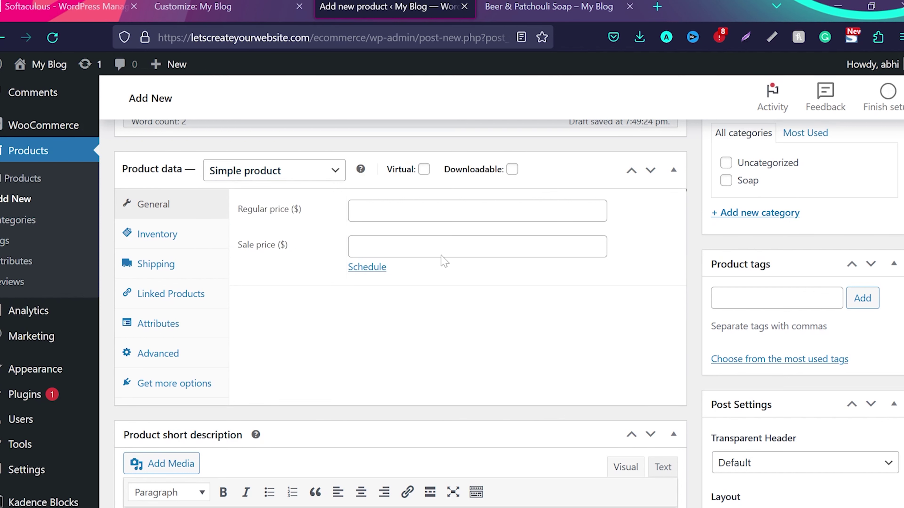
{"action": "left_click", "coordinate": [512, 170]}
{"action": "scroll", "coordinate": [452, 256], "scroll_direction": "down", "scroll_amount": 1}
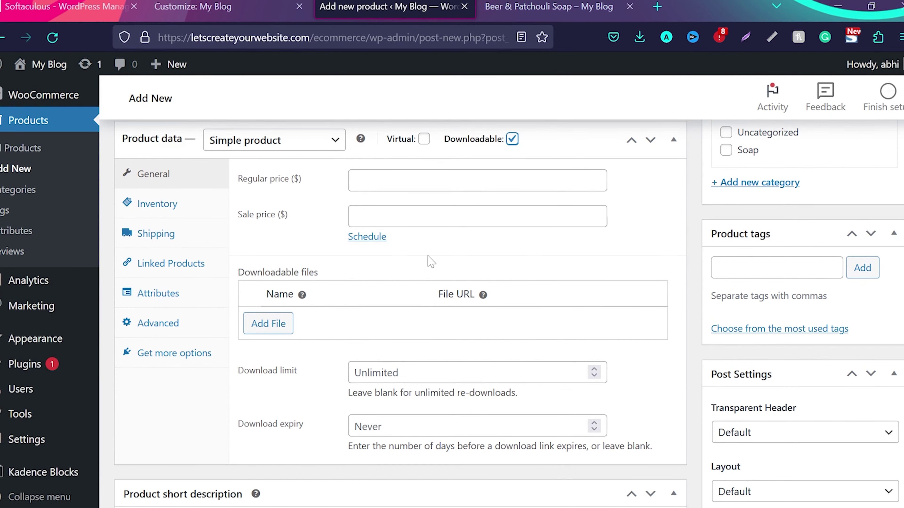
{"action": "scroll", "coordinate": [430, 262], "scroll_direction": "up", "scroll_amount": 1}
{"action": "left_click", "coordinate": [513, 166]}
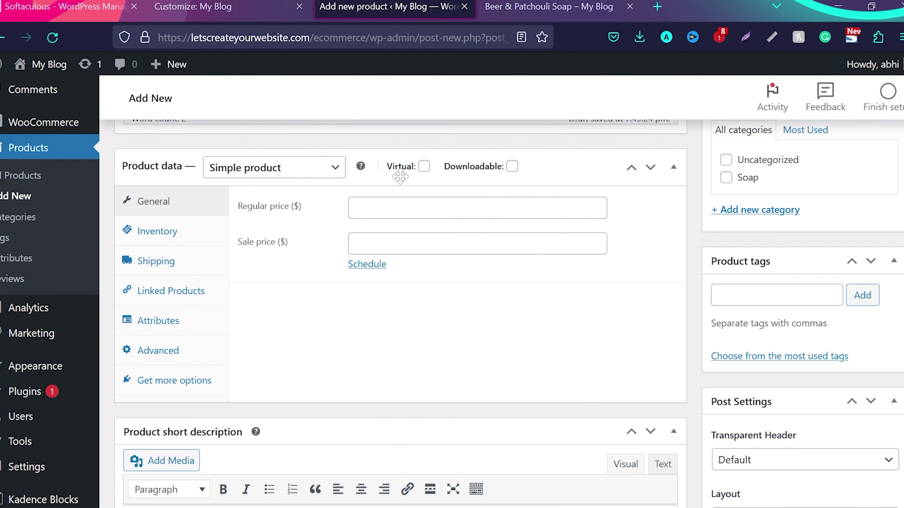
- Set the product's regular price to 100 and its sale price to 50
{"action": "left_click", "coordinate": [402, 208]}
{"action": "type", "text": "&"}
{"action": "key", "text": "BackSpace"}
{"action": "type", "text": "100"}
{"action": "left_click", "coordinate": [415, 374]}
{"action": "left_click", "coordinate": [477, 244]}
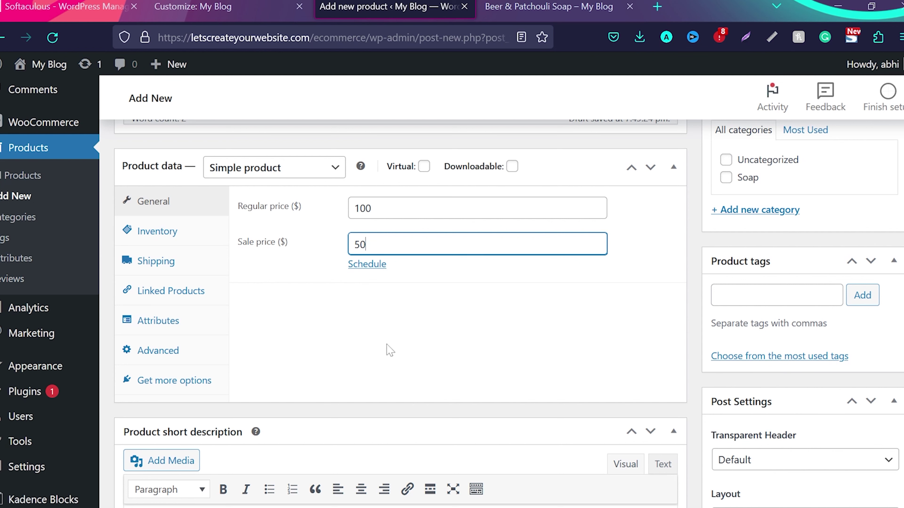
{"action": "left_click", "coordinate": [390, 350]}
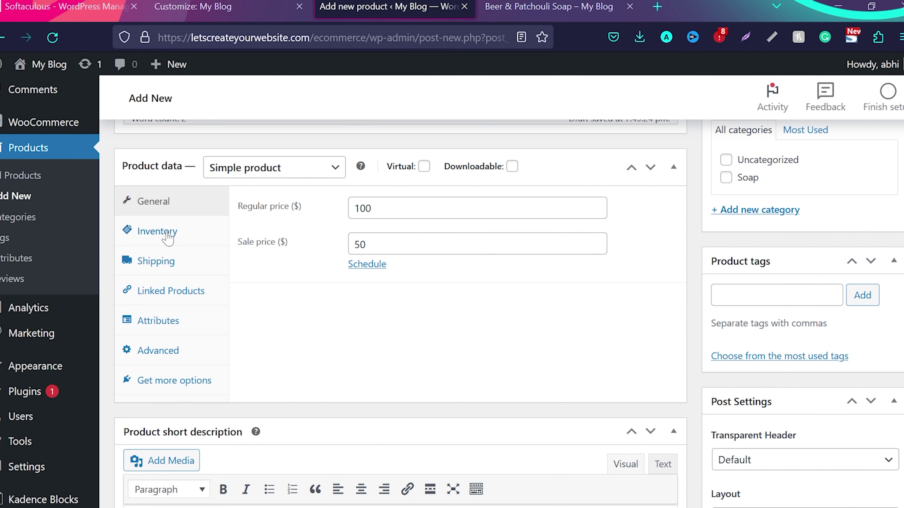
- Enable stock quantity tracking in the product's inventory settings and set the stock quantity to 100
{"action": "left_click", "coordinate": [157, 231]}
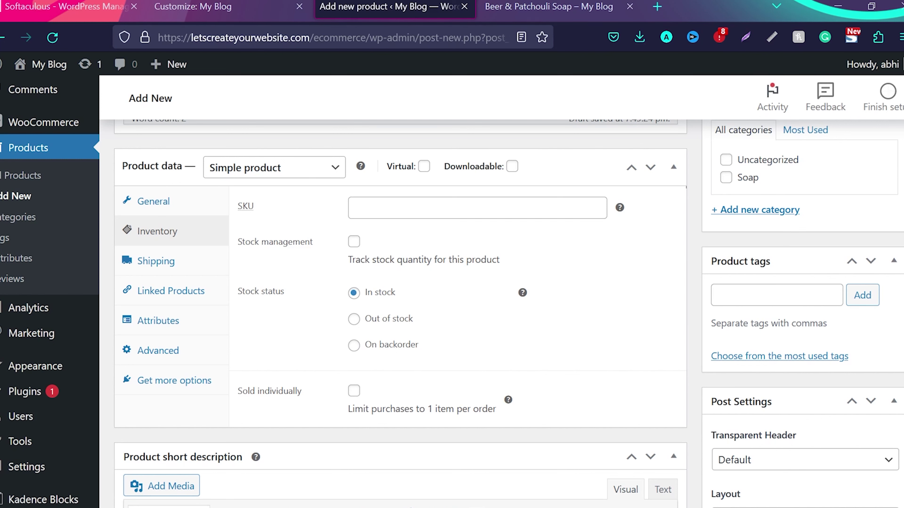
{"action": "left_click", "coordinate": [354, 242]}
{"action": "key", "text": "Tab"}
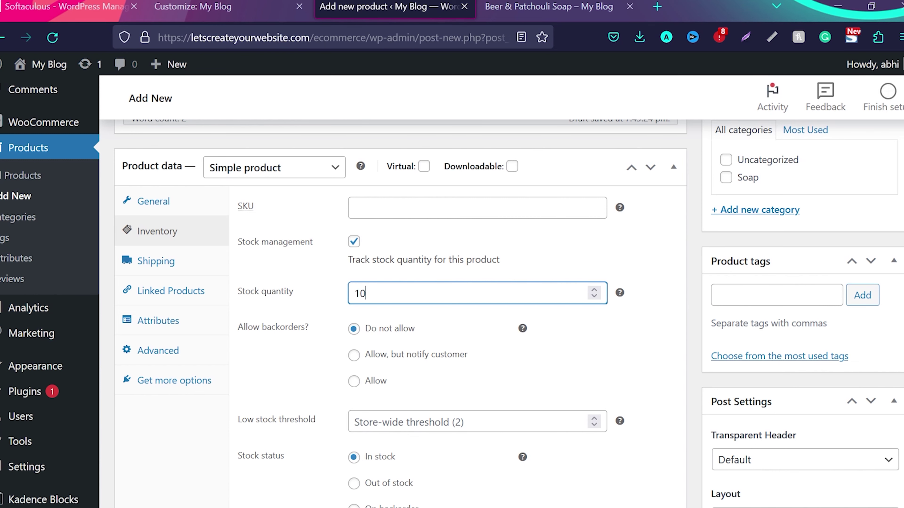
{"action": "left_click", "coordinate": [624, 361]}
{"action": "scroll", "coordinate": [623, 361], "scroll_direction": "down", "scroll_amount": 1}
{"action": "scroll", "coordinate": [623, 360], "scroll_direction": "down", "scroll_amount": 1}
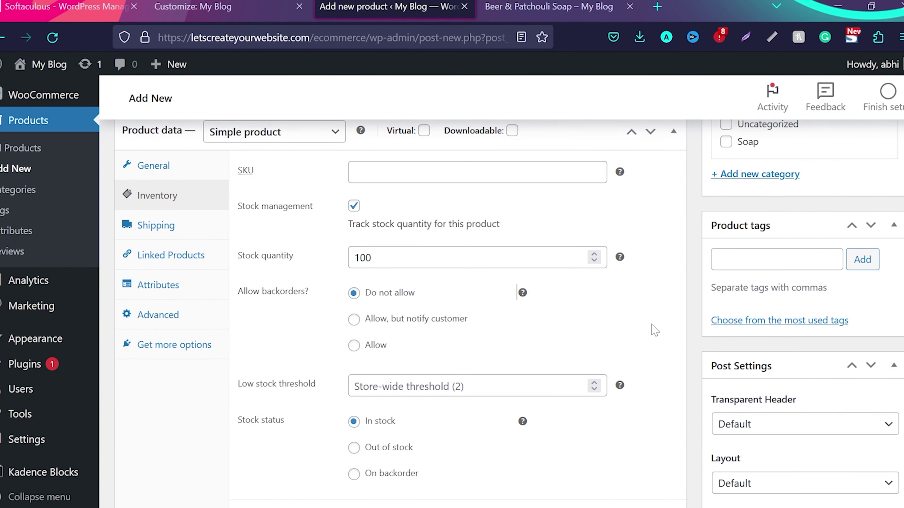
{"action": "scroll", "coordinate": [655, 330], "scroll_direction": "down", "scroll_amount": 1}
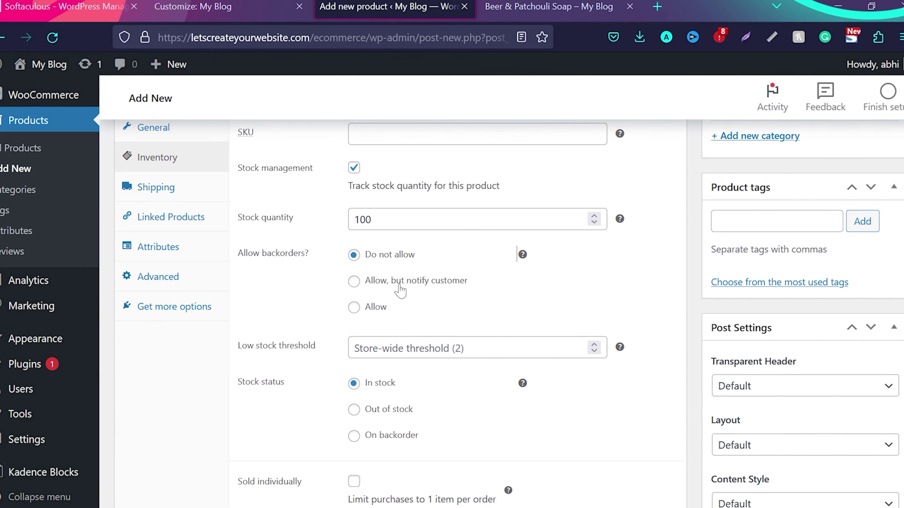
{"action": "scroll", "coordinate": [491, 340], "scroll_direction": "down", "scroll_amount": 4}
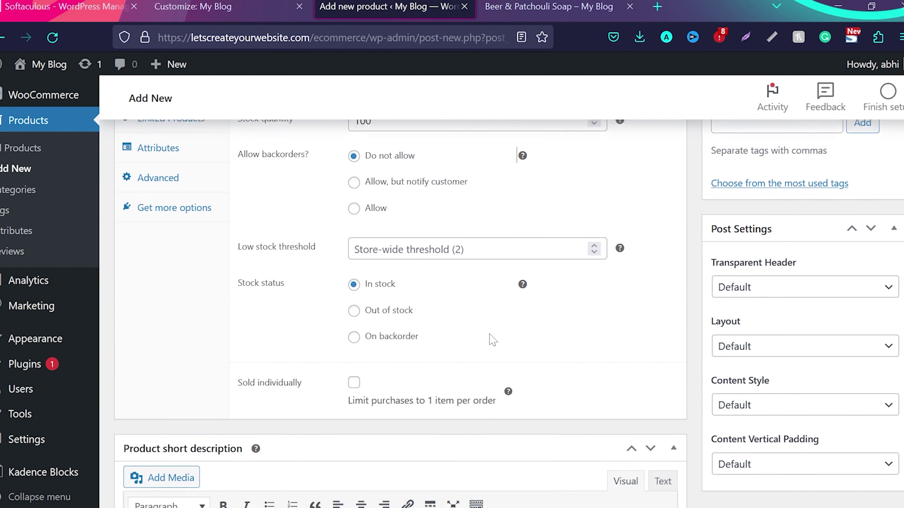
- Set the media library photo of green and turquoise soap bars in wooden crates as the product image
{"action": "scroll", "coordinate": [490, 339], "scroll_direction": "up", "scroll_amount": 4}
{"action": "scroll", "coordinate": [491, 340], "scroll_direction": "up", "scroll_amount": 10}
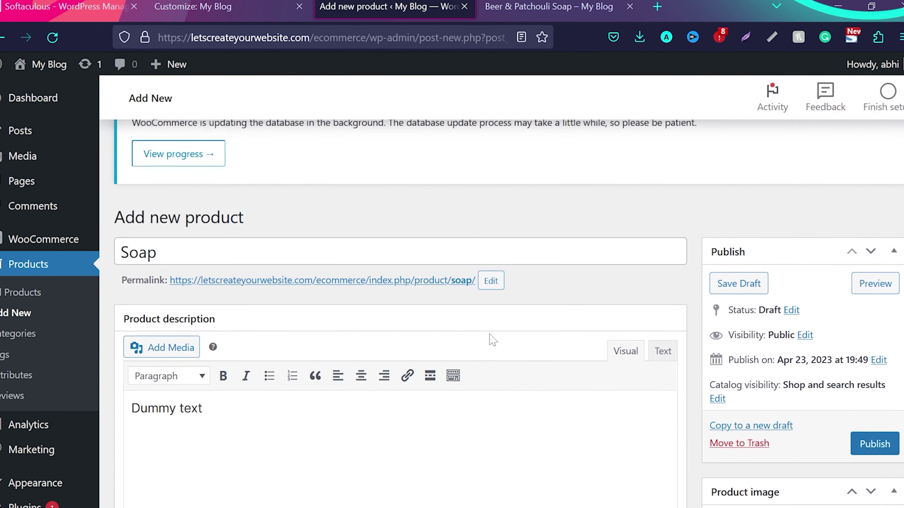
{"action": "scroll", "coordinate": [493, 340], "scroll_direction": "down", "scroll_amount": 3}
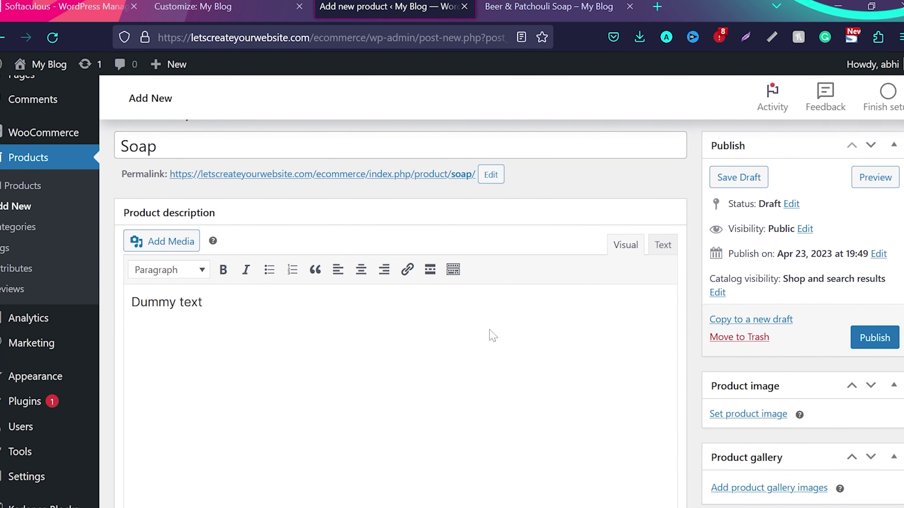
{"action": "scroll", "coordinate": [492, 335], "scroll_direction": "down", "scroll_amount": 1}
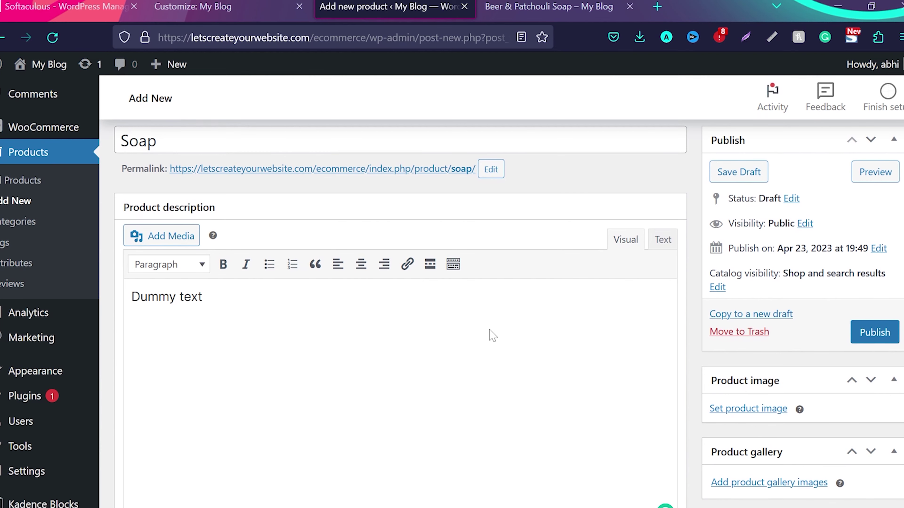
{"action": "scroll", "coordinate": [491, 337], "scroll_direction": "down", "scroll_amount": 2}
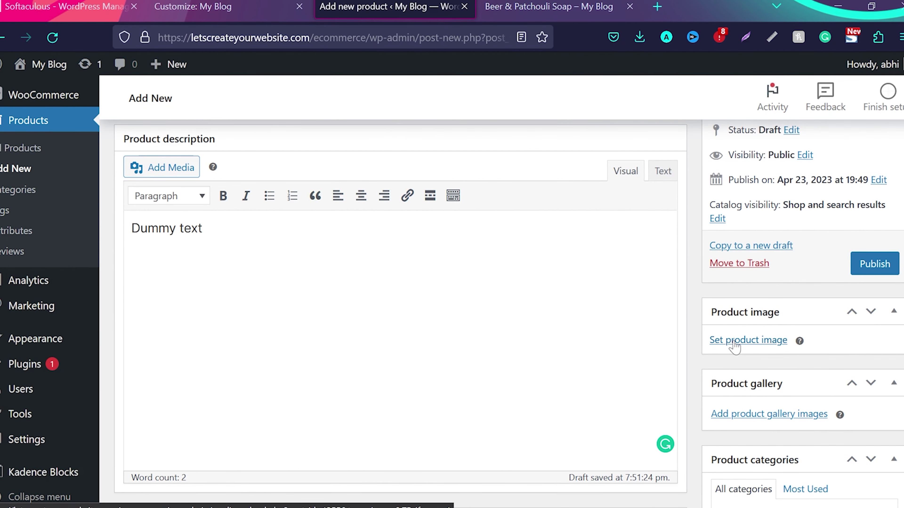
{"action": "left_click", "coordinate": [735, 342]}
{"action": "scroll", "coordinate": [281, 306], "scroll_direction": "down", "scroll_amount": 5}
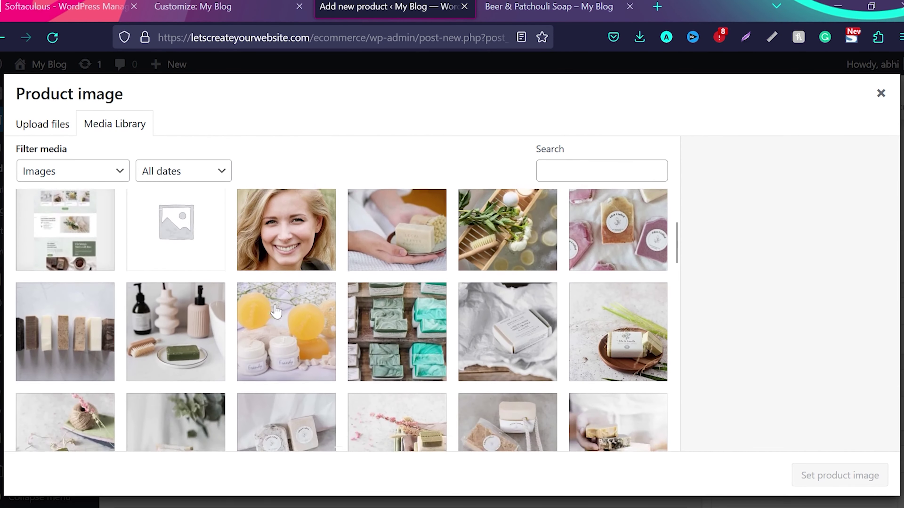
{"action": "left_click", "coordinate": [402, 299]}
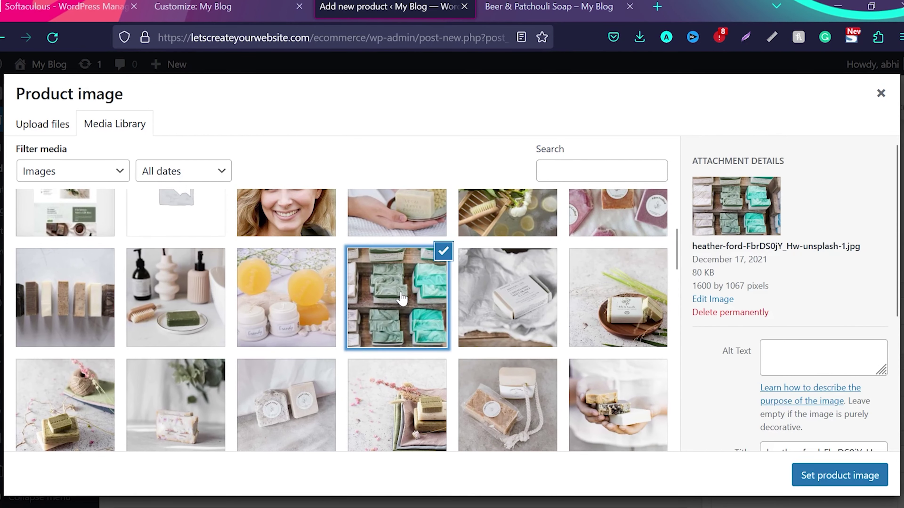
{"action": "left_click", "coordinate": [832, 476]}
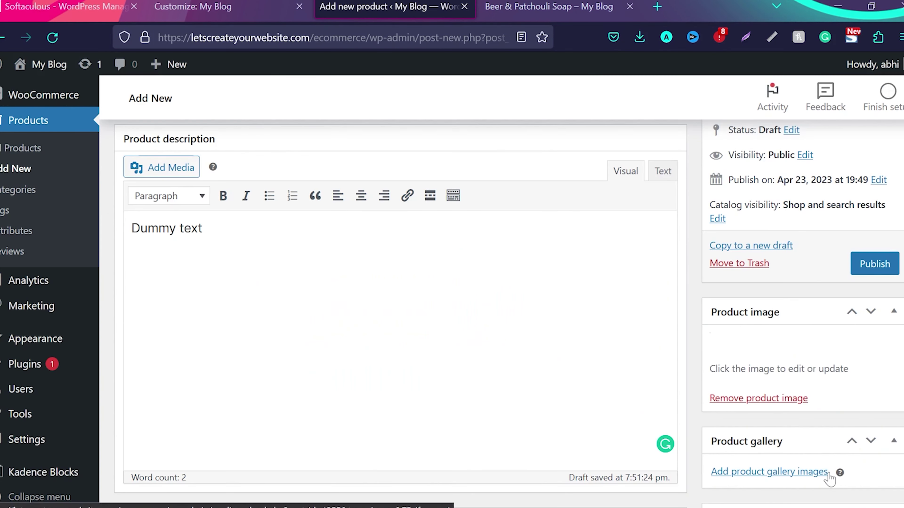
- Add three library photos to the product gallery: soap held in hands, soap on a brown dish and the white boxed soap
{"action": "scroll", "coordinate": [773, 395], "scroll_direction": "down", "scroll_amount": 6}
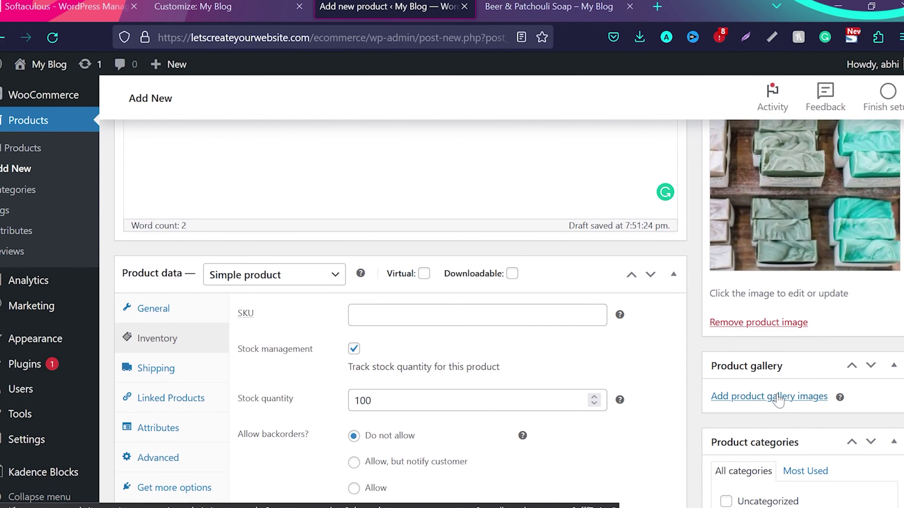
{"action": "left_click", "coordinate": [778, 396]}
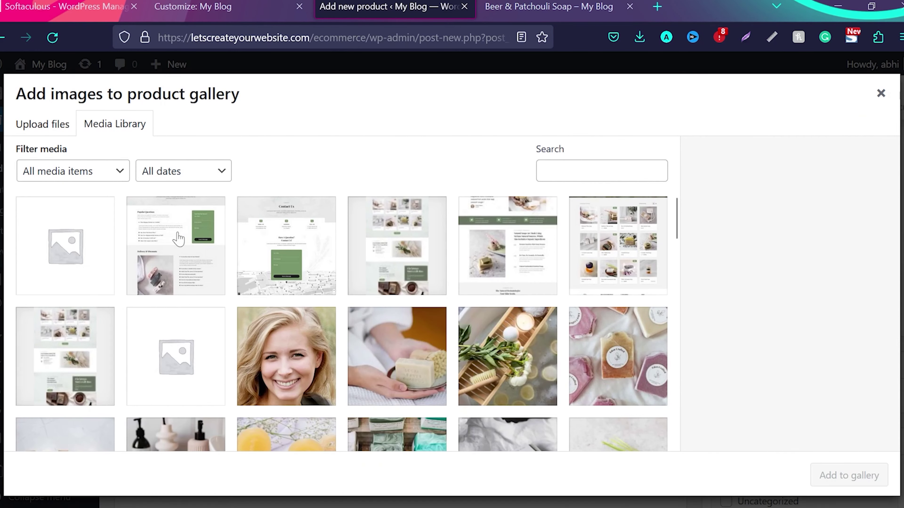
{"action": "scroll", "coordinate": [317, 352], "scroll_direction": "down", "scroll_amount": 3}
{"action": "left_click", "coordinate": [379, 245]}
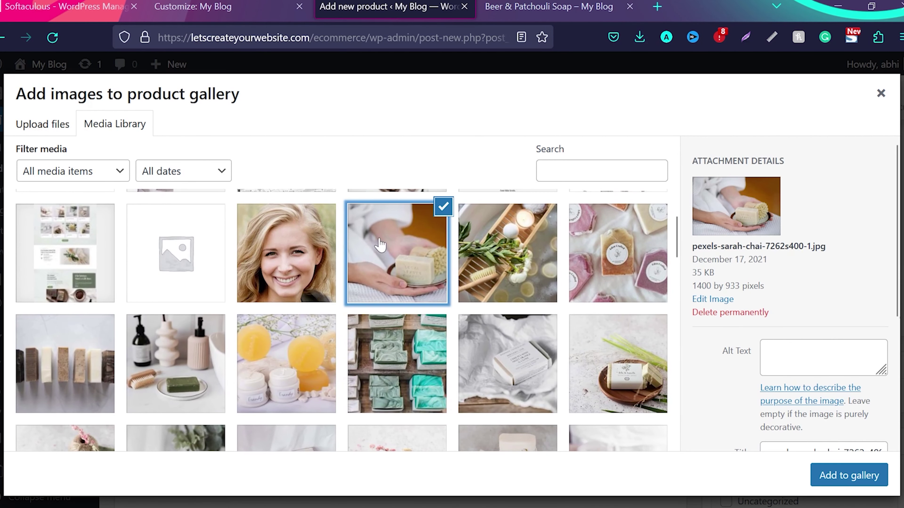
{"action": "left_click", "coordinate": [607, 359]}
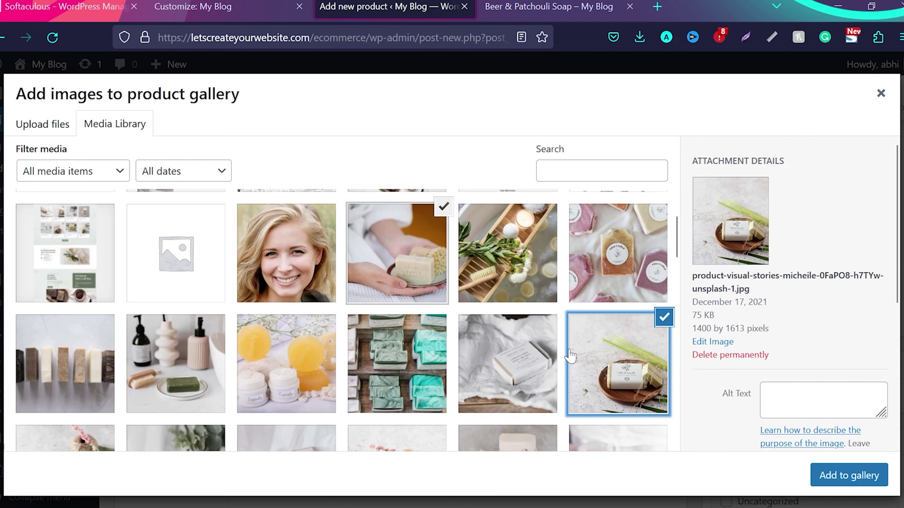
{"action": "left_click", "coordinate": [531, 357]}
{"action": "left_click", "coordinate": [827, 476]}
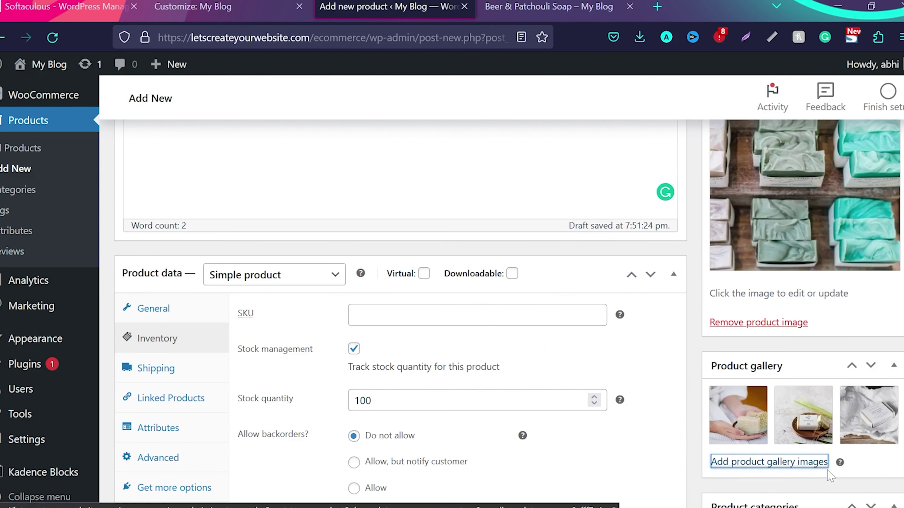
- Assign the product to the Soap category, and create a new category named jeans but leave it deselected for this product
{"action": "scroll", "coordinate": [704, 324], "scroll_direction": "down", "scroll_amount": 5}
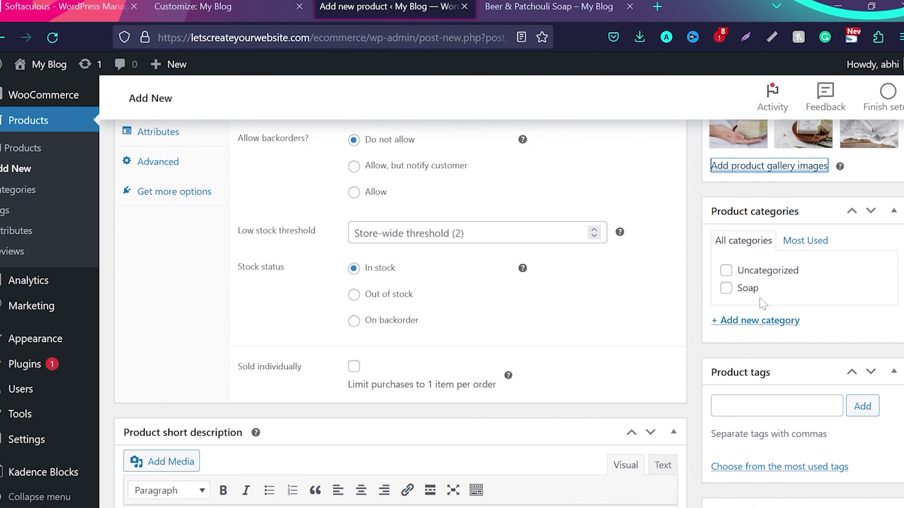
{"action": "left_click", "coordinate": [726, 289]}
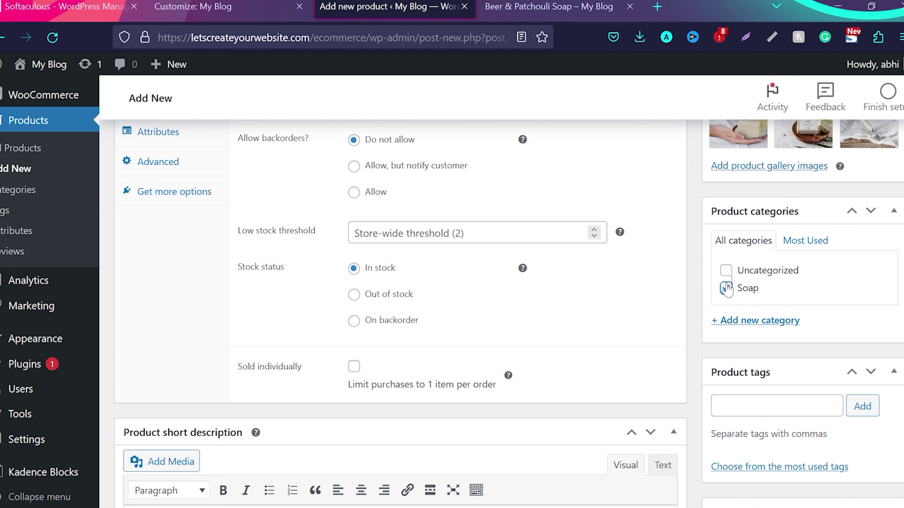
{"action": "left_click", "coordinate": [758, 321]}
{"action": "type", "text": "je"}
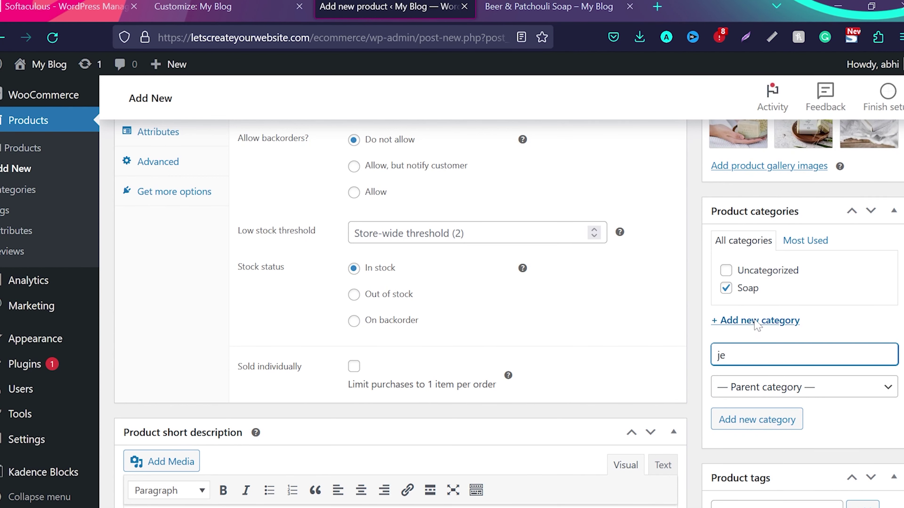
{"action": "type", "text": "ans"}
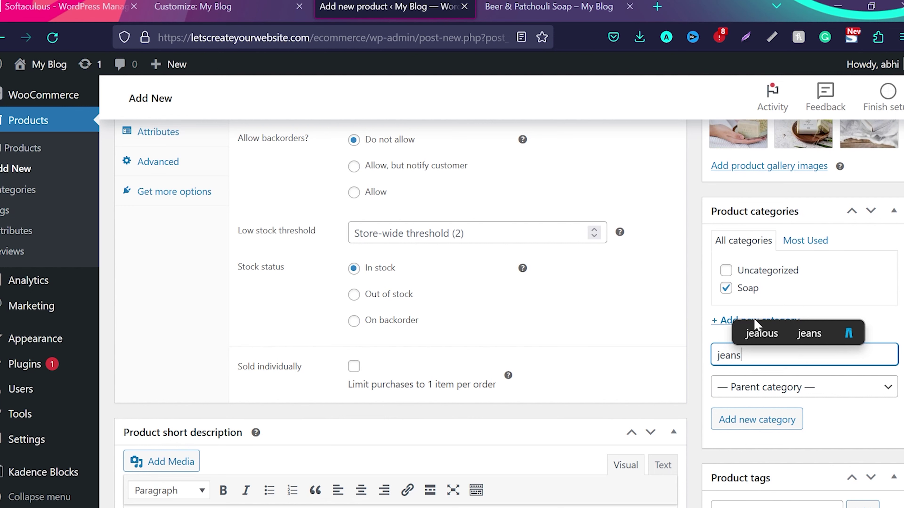
{"action": "left_click", "coordinate": [755, 421]}
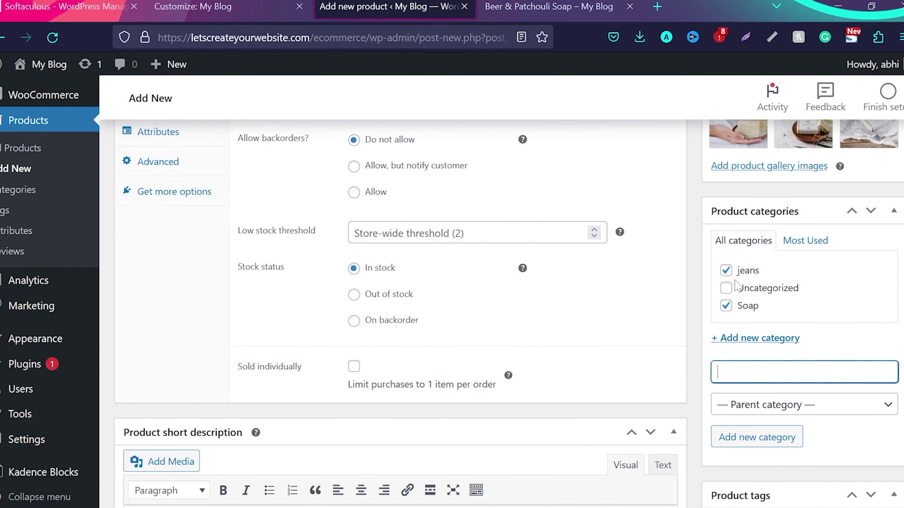
{"action": "left_click", "coordinate": [726, 272]}
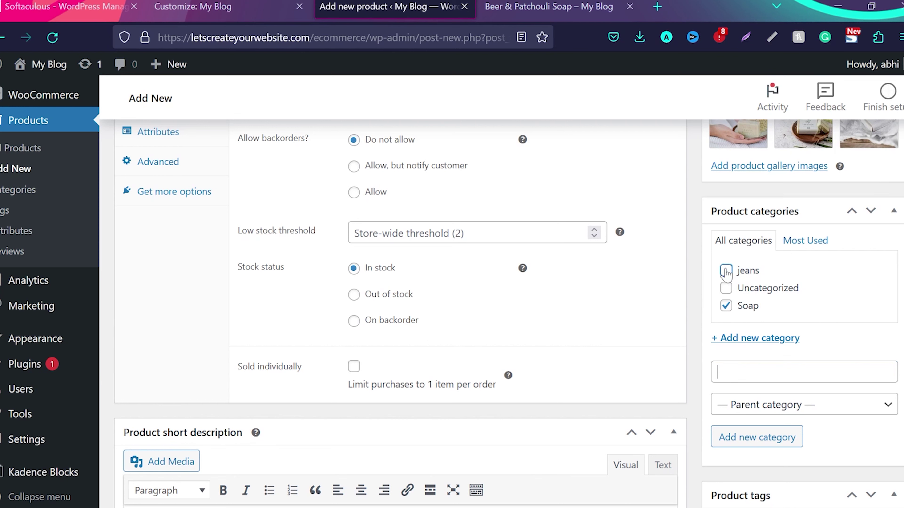
{"action": "left_click", "coordinate": [726, 272]}
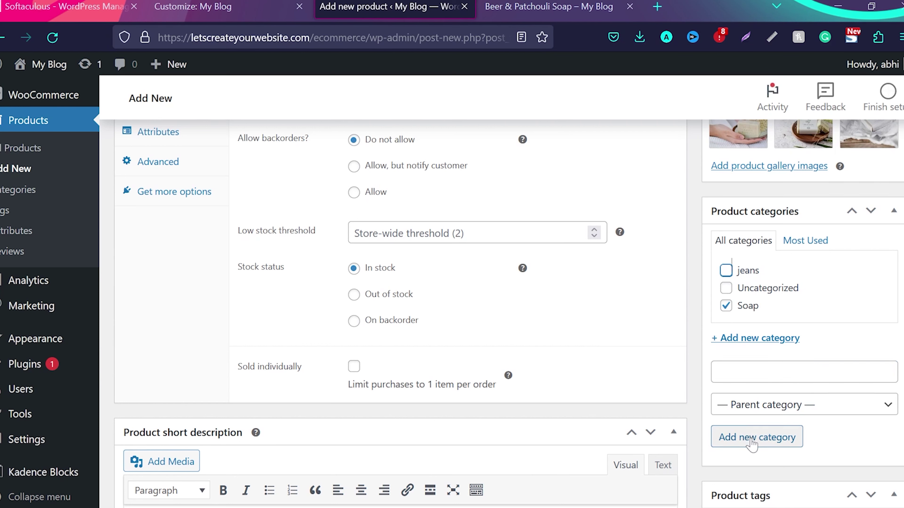
- Check on the Beer & Patchouli Soap product page where a product's short description is displayed
{"action": "scroll", "coordinate": [698, 357], "scroll_direction": "down", "scroll_amount": 6}
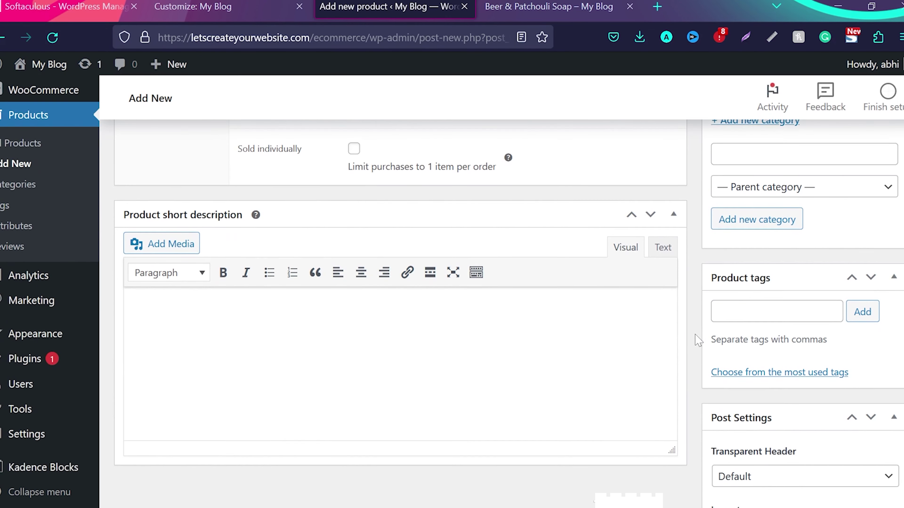
{"action": "left_click", "coordinate": [359, 391]}
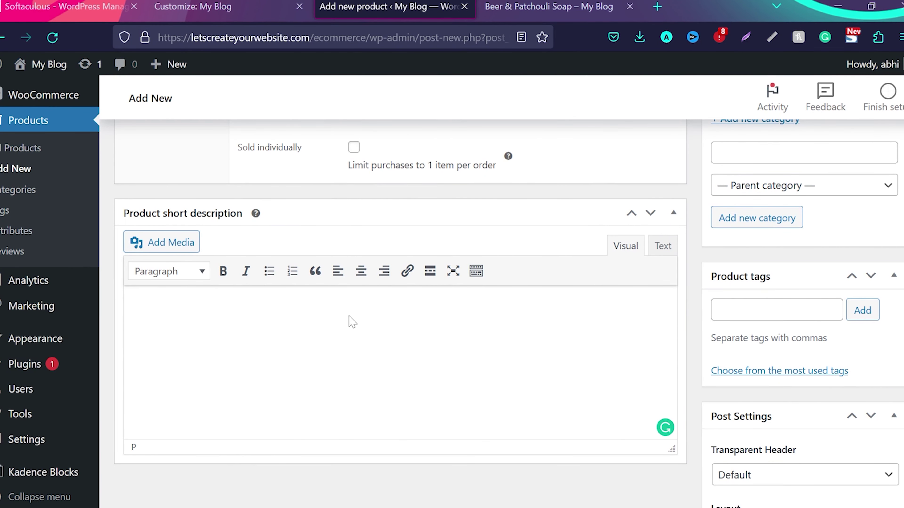
{"action": "left_click", "coordinate": [572, 5]}
{"action": "scroll", "coordinate": [605, 249], "scroll_direction": "up", "scroll_amount": 1}
{"action": "left_click_drag", "start_coordinate": [778, 260], "coordinate": [469, 240]}
{"action": "left_click_drag", "start_coordinate": [470, 499], "coordinate": [470, 250]}
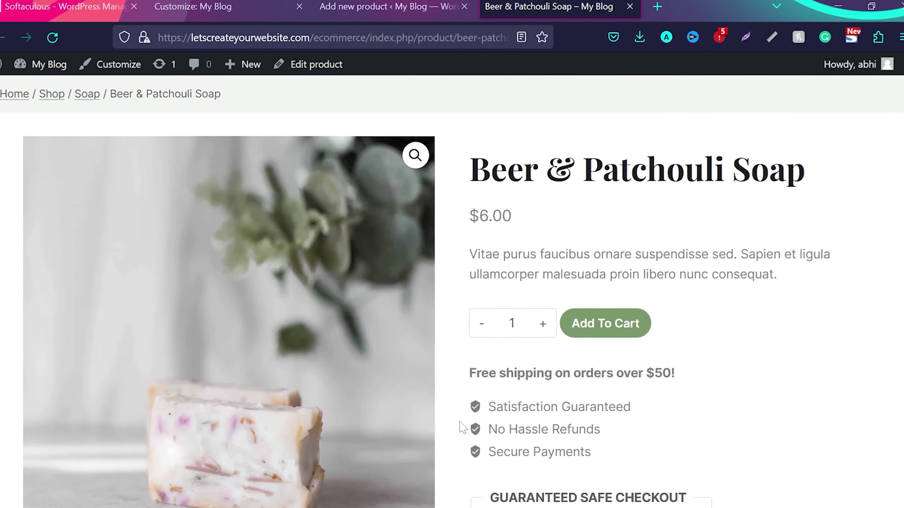
{"action": "left_click_drag", "start_coordinate": [469, 273], "coordinate": [776, 309]}
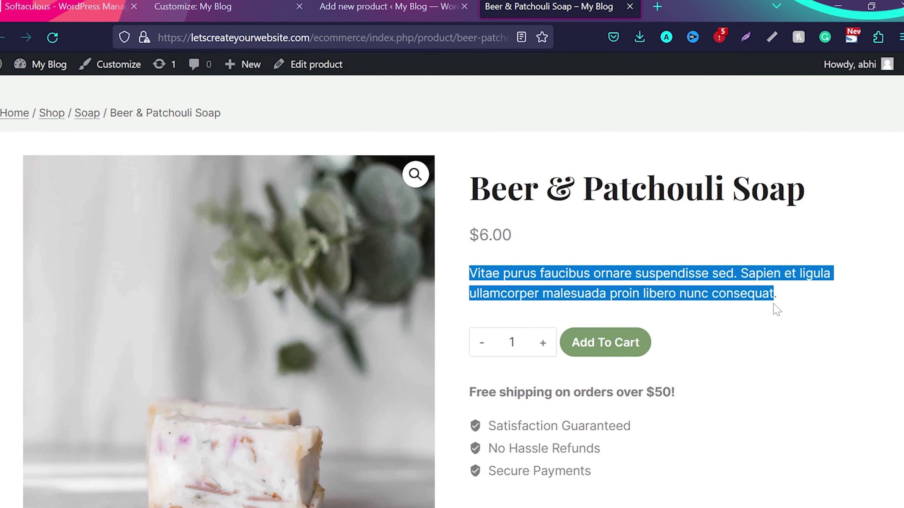
{"action": "left_click", "coordinate": [374, 8]}
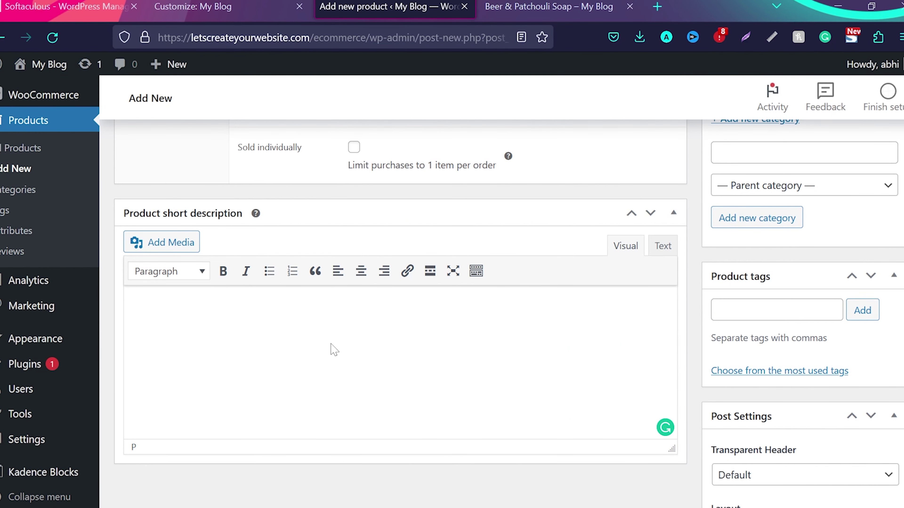
- Add the tag skincare to the product
{"action": "scroll", "coordinate": [335, 350], "scroll_direction": "down", "scroll_amount": 2}
{"action": "left_click", "coordinate": [776, 247]}
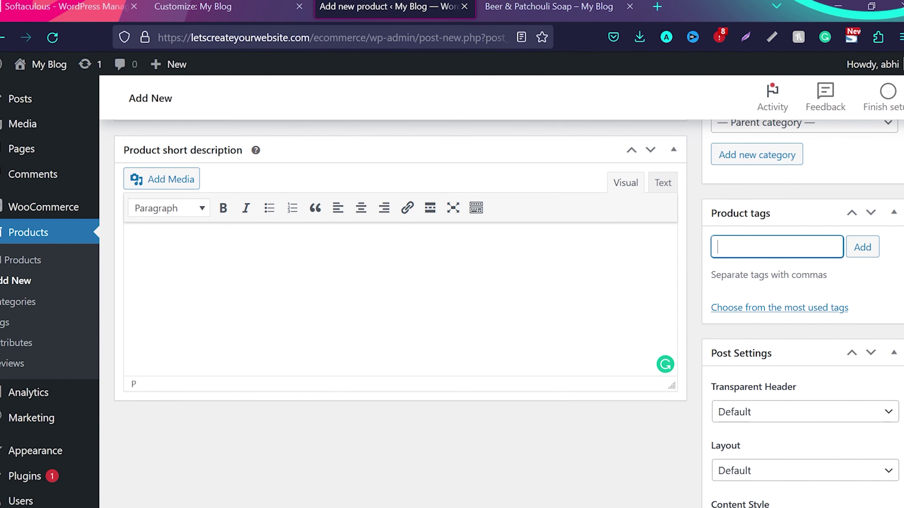
{"action": "type", "text": "skinca"}
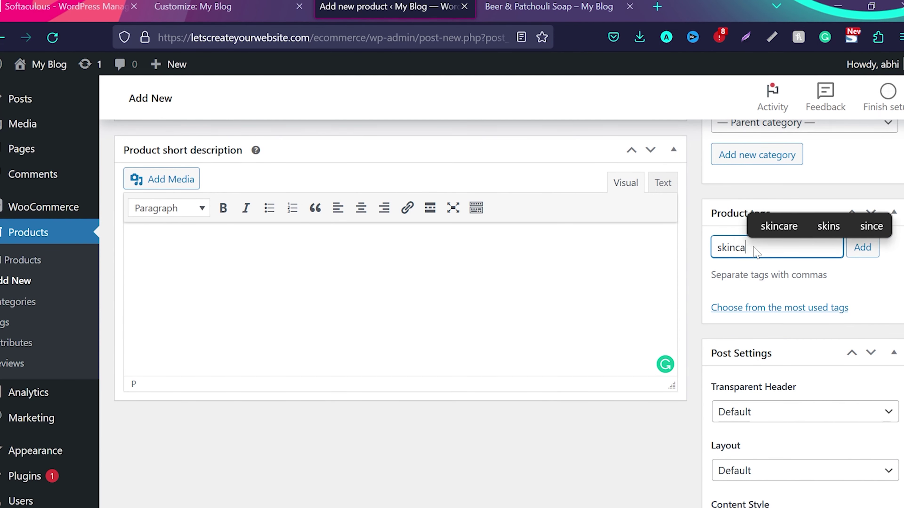
{"action": "type", "text": "re,"}
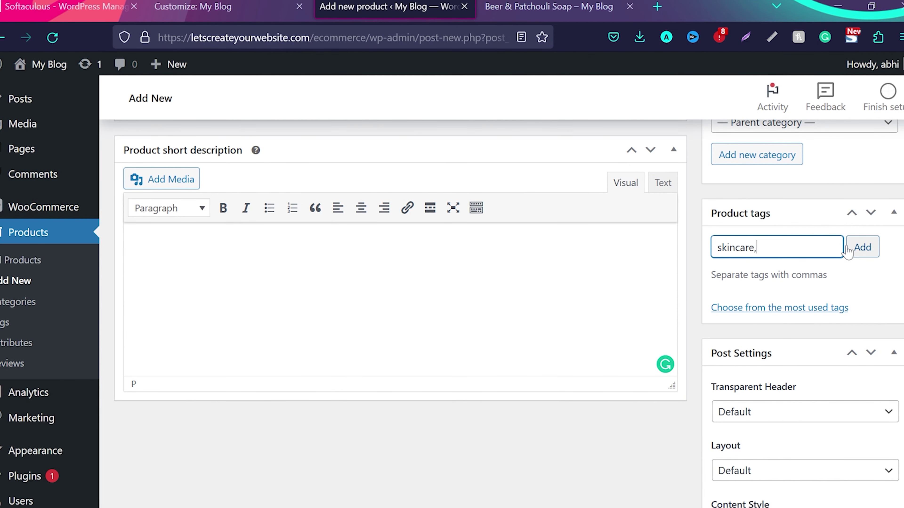
{"action": "left_click", "coordinate": [861, 249]}
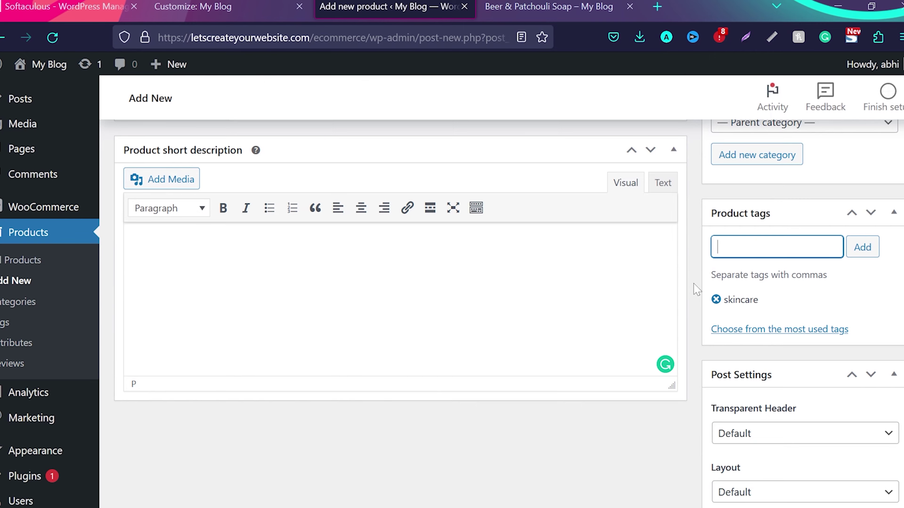
- Publish the Soap product and open its live store page
{"action": "scroll", "coordinate": [696, 289], "scroll_direction": "up", "scroll_amount": 15}
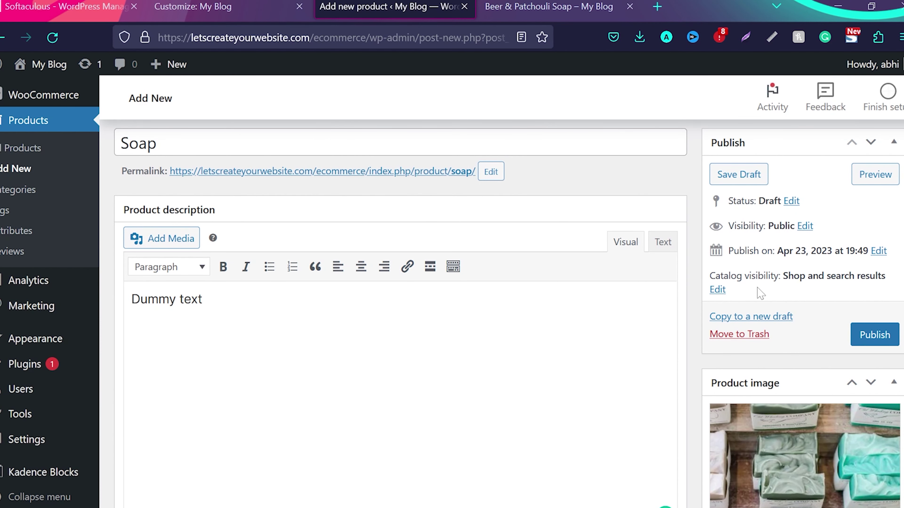
{"action": "left_click", "coordinate": [875, 334]}
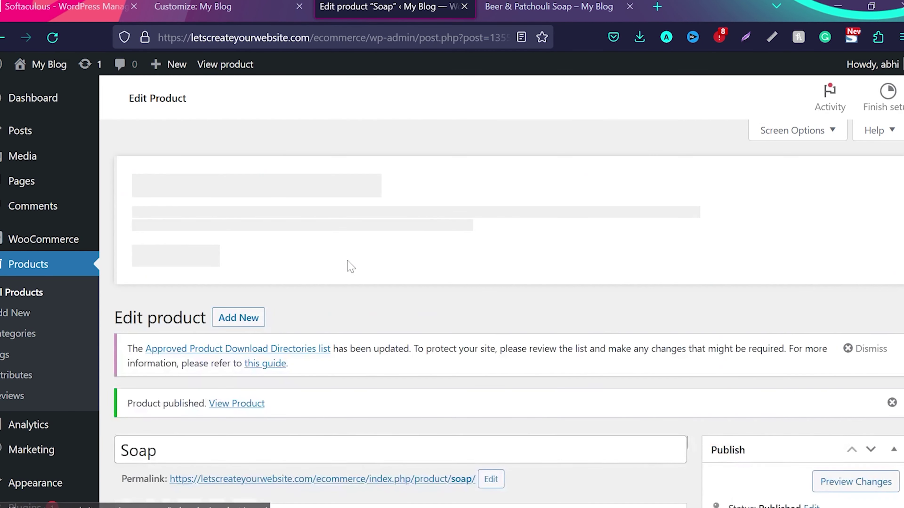
{"action": "left_click", "coordinate": [349, 259]}
- Examine the published Soap page, including its gallery images, price, stock, shipping and guarantee notes, payment badges, category and tag
{"action": "scroll", "coordinate": [495, 339], "scroll_direction": "down", "scroll_amount": 3}
{"action": "left_click", "coordinate": [255, 383]}
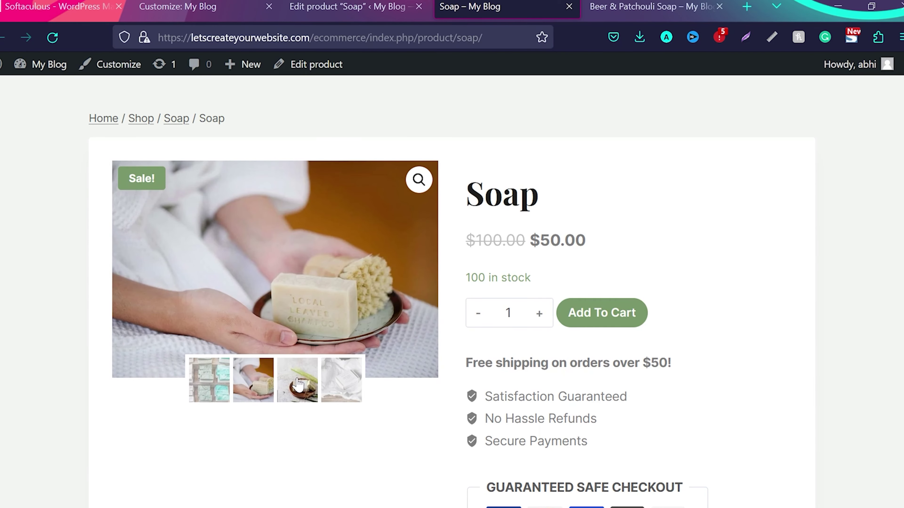
{"action": "left_click", "coordinate": [289, 384]}
{"action": "scroll", "coordinate": [281, 353], "scroll_direction": "down", "scroll_amount": 3}
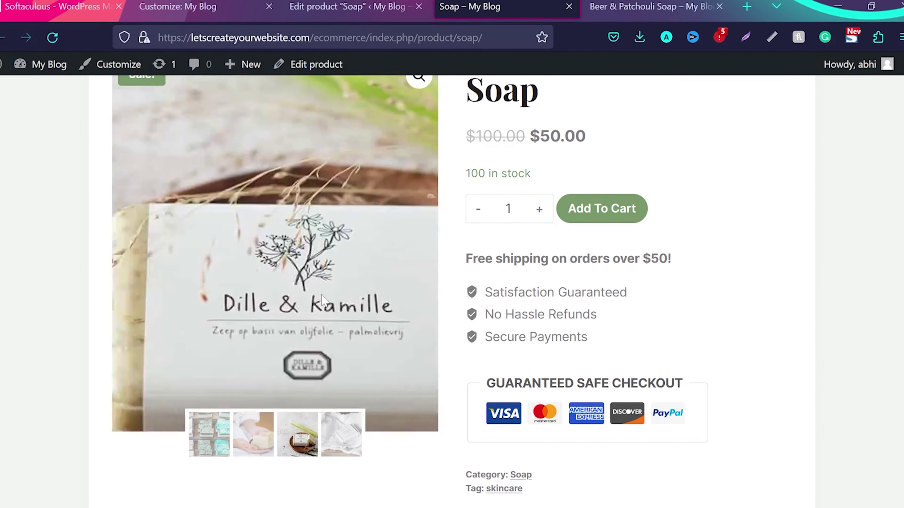
{"action": "scroll", "coordinate": [541, 173], "scroll_direction": "down", "scroll_amount": 3}
{"action": "scroll", "coordinate": [560, 203], "scroll_direction": "up", "scroll_amount": 3}
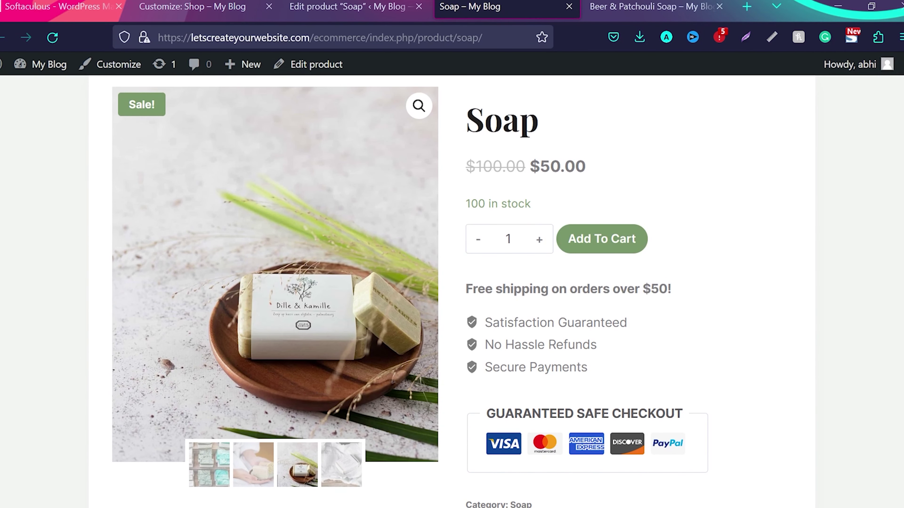
{"action": "left_click_drag", "start_coordinate": [514, 289], "coordinate": [532, 505]}
{"action": "left_click", "coordinate": [522, 289]}
{"action": "scroll", "coordinate": [617, 303], "scroll_direction": "down", "scroll_amount": 2}
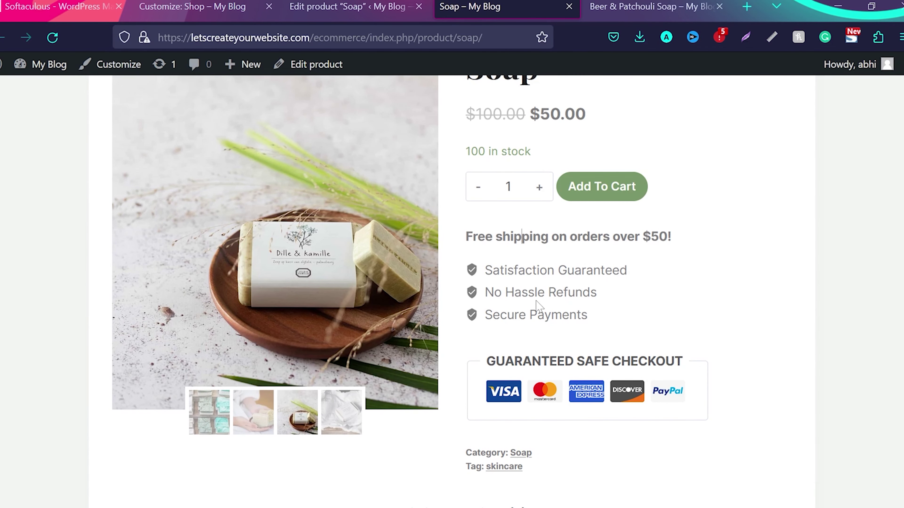
{"action": "scroll", "coordinate": [538, 306], "scroll_direction": "down", "scroll_amount": 1}
{"action": "scroll", "coordinate": [537, 248], "scroll_direction": "up", "scroll_amount": 2}
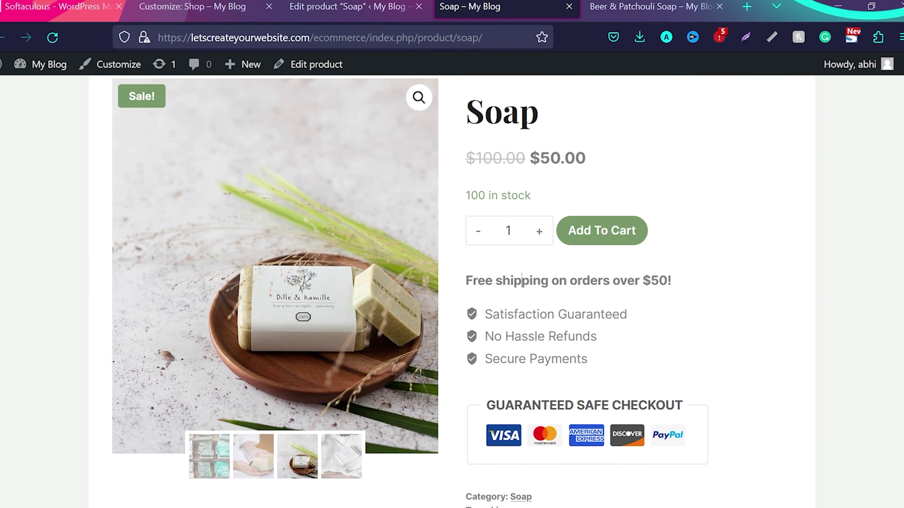
- Open the WooCommerce Single Product Layout settings in the site customizer for the Soap page
{"action": "left_click", "coordinate": [121, 66]}
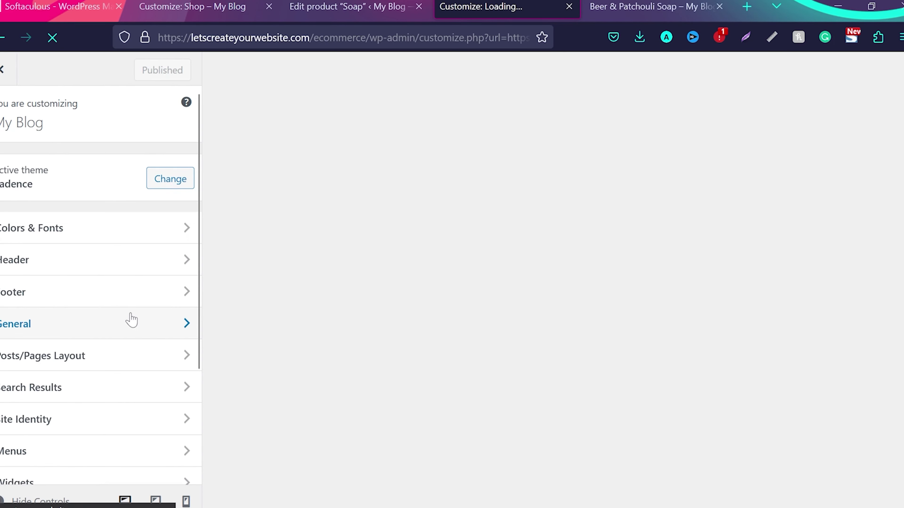
{"action": "scroll", "coordinate": [129, 317], "scroll_direction": "down", "scroll_amount": 4}
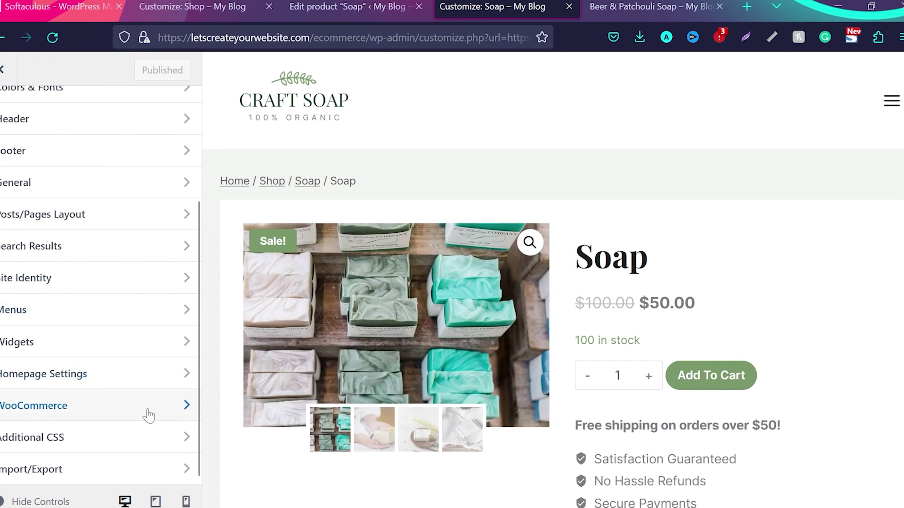
{"action": "left_click", "coordinate": [174, 407]}
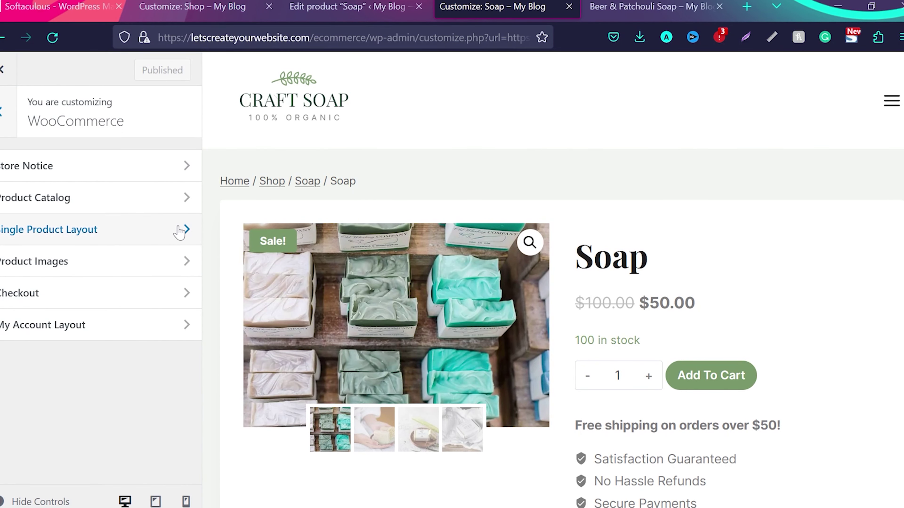
{"action": "left_click", "coordinate": [180, 231]}
- Try the narrow, fullwidth and right-sidebar product layouts on the Soap page and return to the original normal layout
{"action": "scroll", "coordinate": [146, 272], "scroll_direction": "down", "scroll_amount": 4}
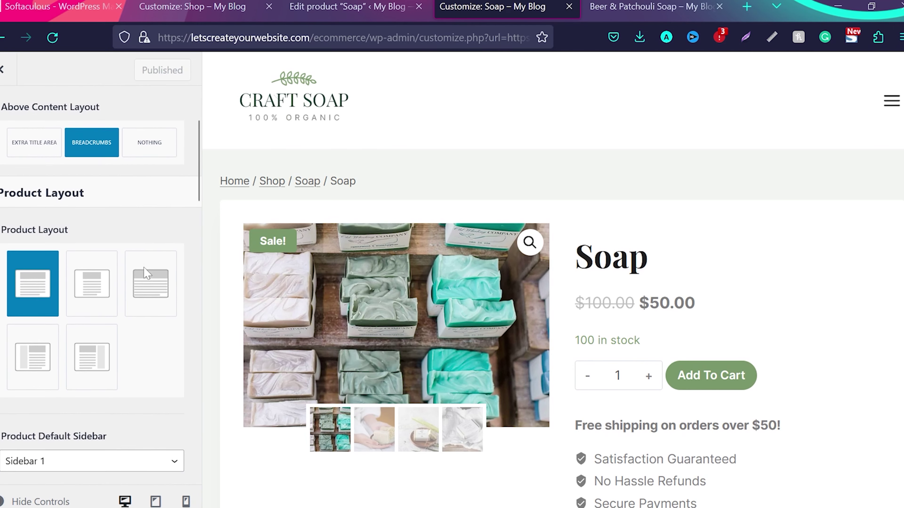
{"action": "scroll", "coordinate": [147, 273], "scroll_direction": "down", "scroll_amount": 1}
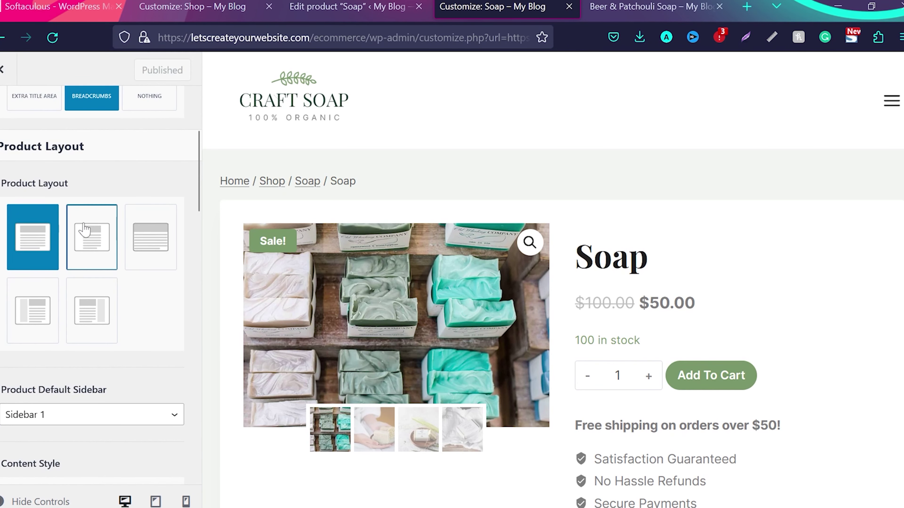
{"action": "left_click", "coordinate": [89, 235]}
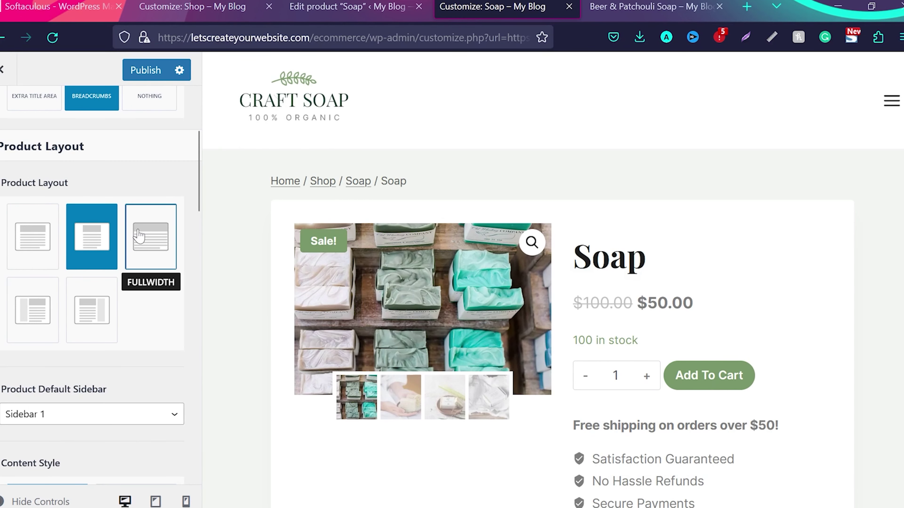
{"action": "left_click", "coordinate": [156, 236]}
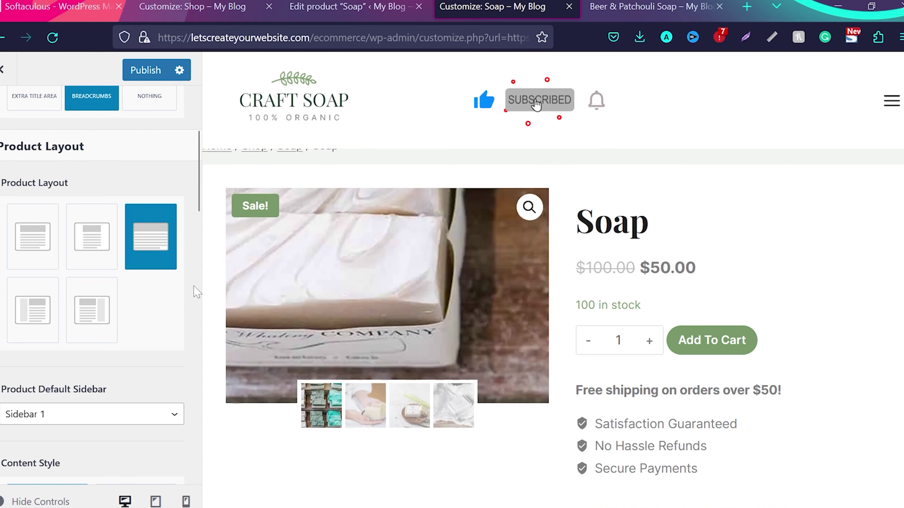
{"action": "scroll", "coordinate": [47, 292], "scroll_direction": "down", "scroll_amount": 2}
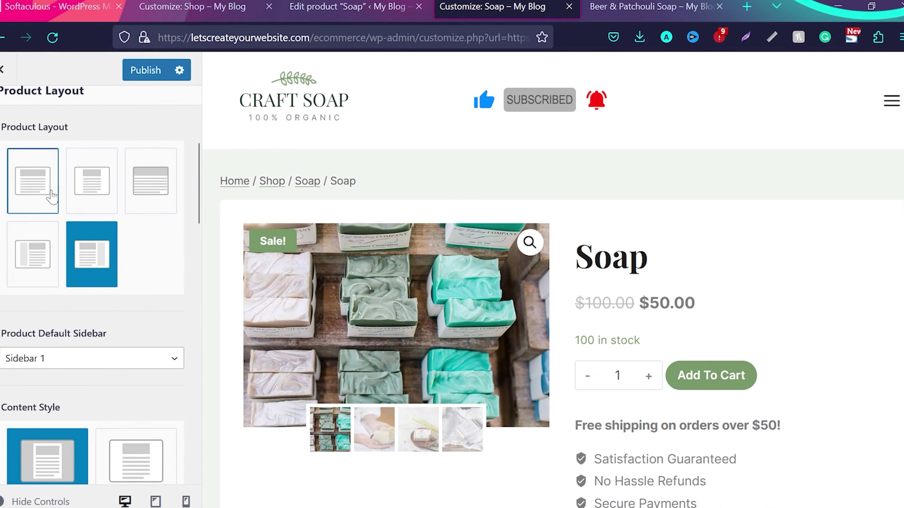
{"action": "left_click", "coordinate": [38, 190]}
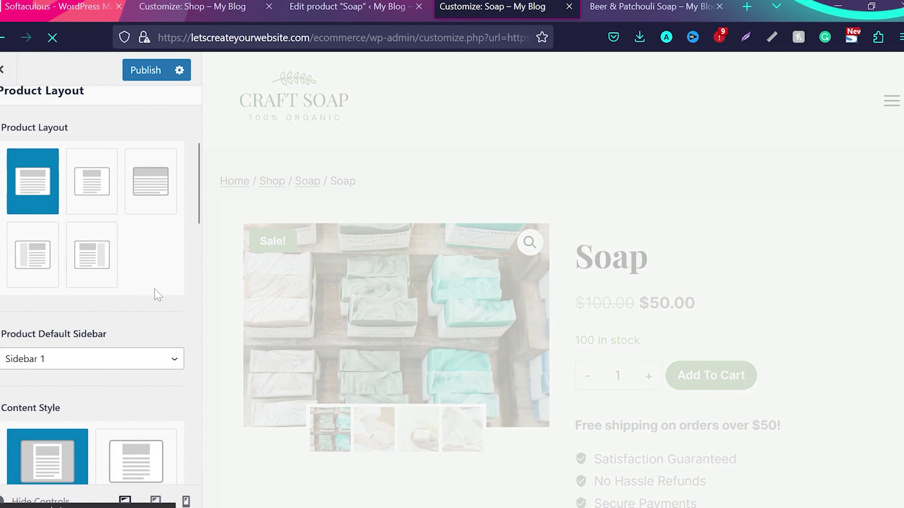
- Show the Category product element on the Soap page and hide it again
{"action": "scroll", "coordinate": [168, 307], "scroll_direction": "down", "scroll_amount": 15}
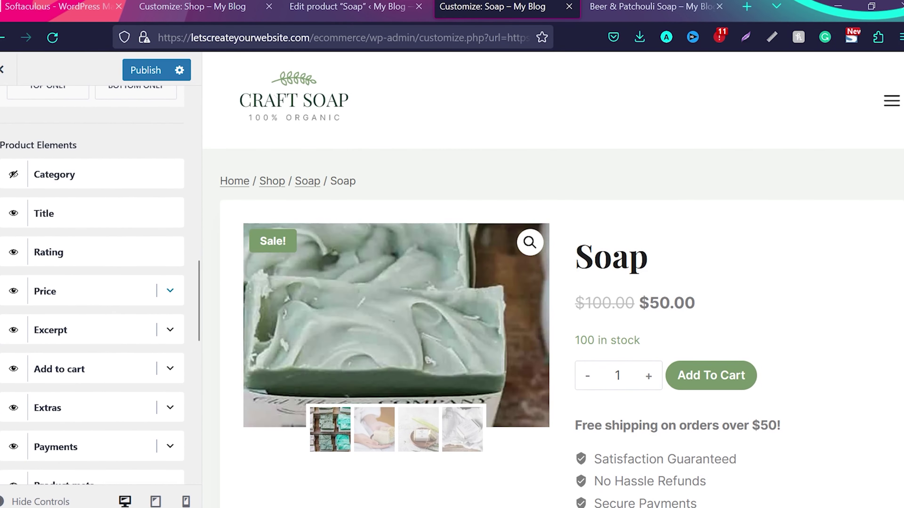
{"action": "scroll", "coordinate": [807, 357], "scroll_direction": "down", "scroll_amount": 3}
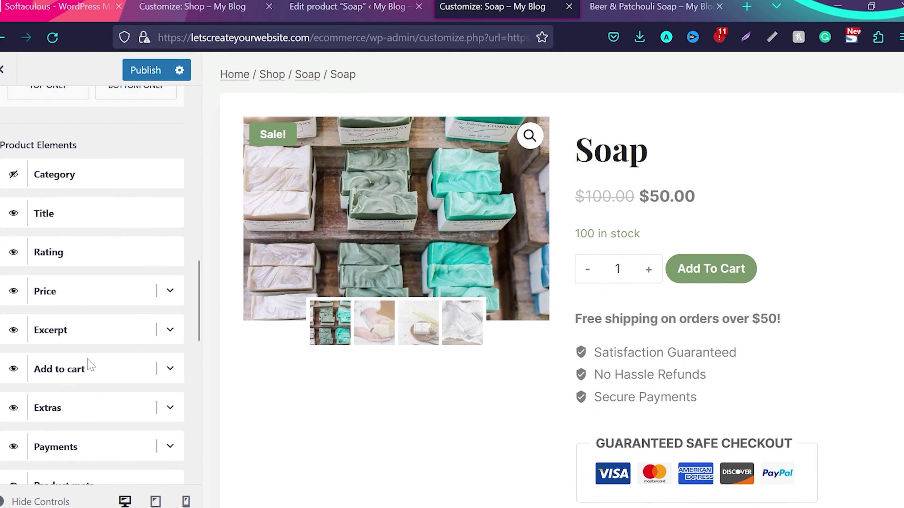
{"action": "scroll", "coordinate": [91, 365], "scroll_direction": "down", "scroll_amount": 1}
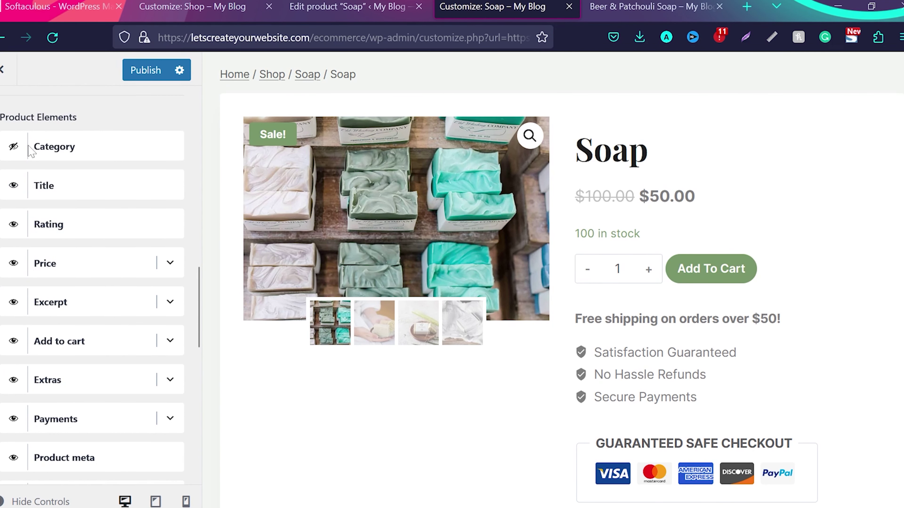
{"action": "left_click", "coordinate": [13, 146]}
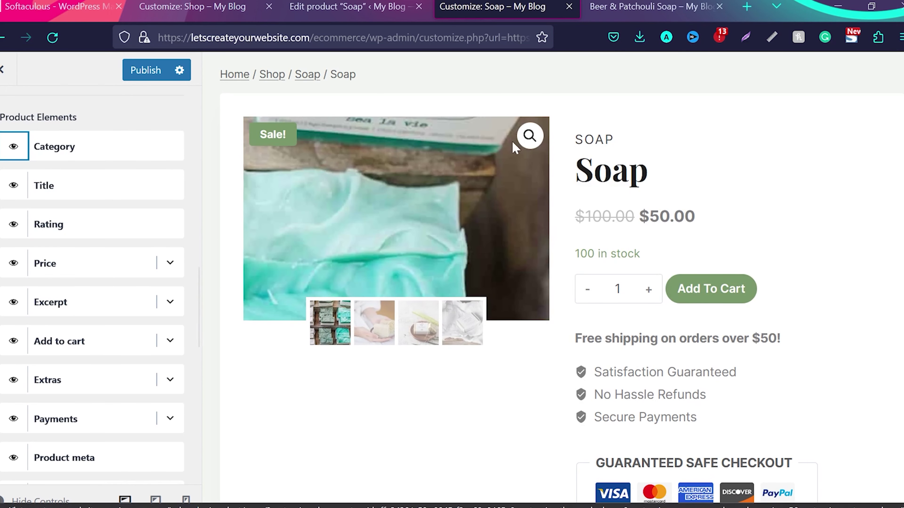
{"action": "left_click", "coordinate": [14, 146]}
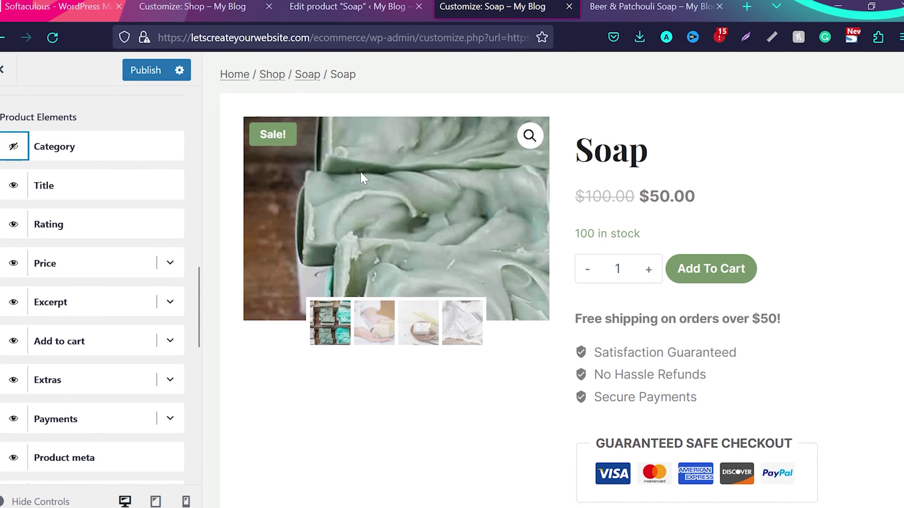
{"action": "scroll", "coordinate": [562, 277], "scroll_direction": "down", "scroll_amount": 2}
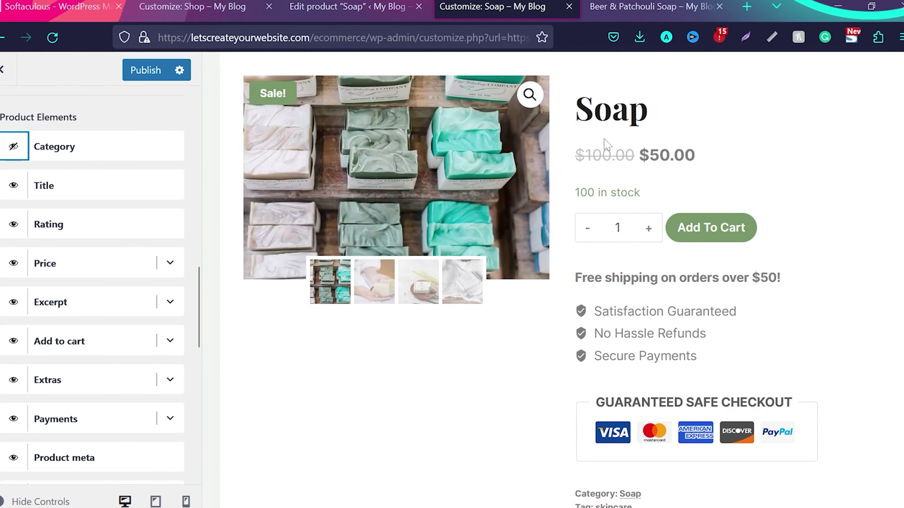
- Try the normal and medium-large sizes for the Add to cart button and set it to Large
{"action": "scroll", "coordinate": [133, 272], "scroll_direction": "down", "scroll_amount": 2}
{"action": "left_click", "coordinate": [170, 249]}
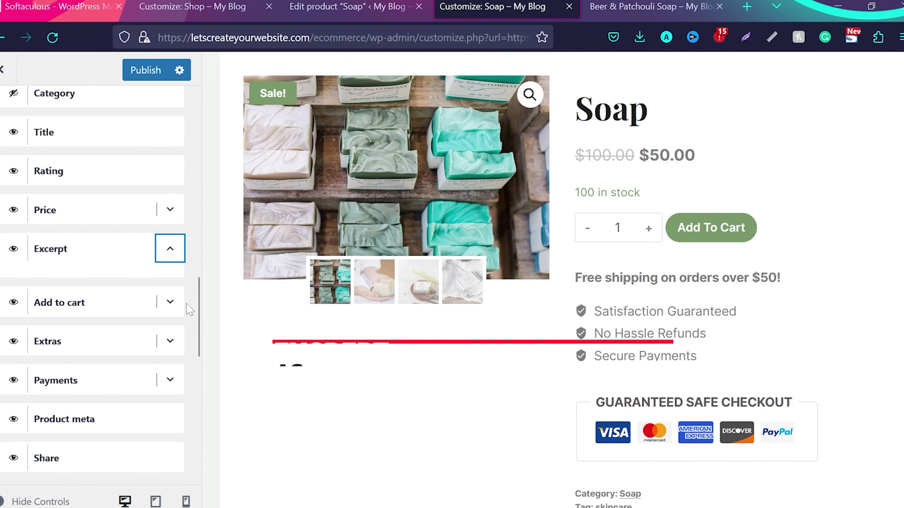
{"action": "left_click", "coordinate": [170, 302]}
{"action": "scroll", "coordinate": [171, 307], "scroll_direction": "down", "scroll_amount": 1}
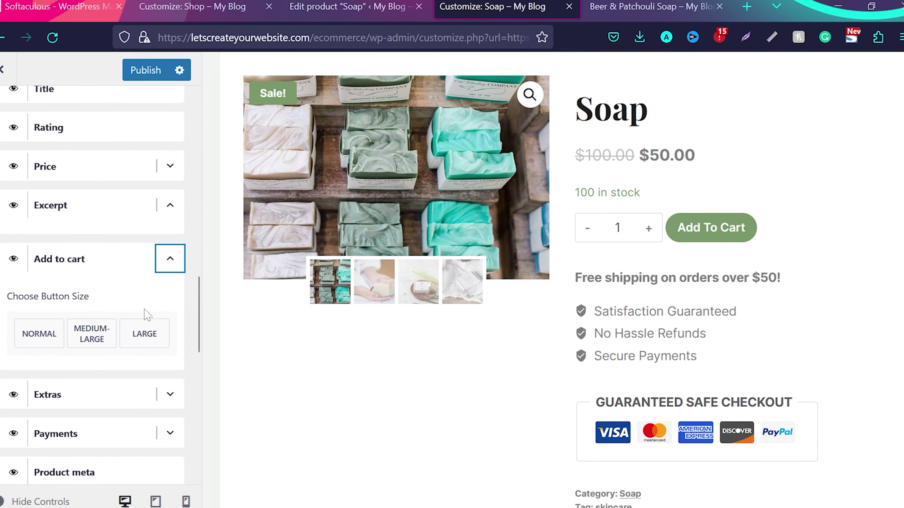
{"action": "left_click", "coordinate": [41, 341]}
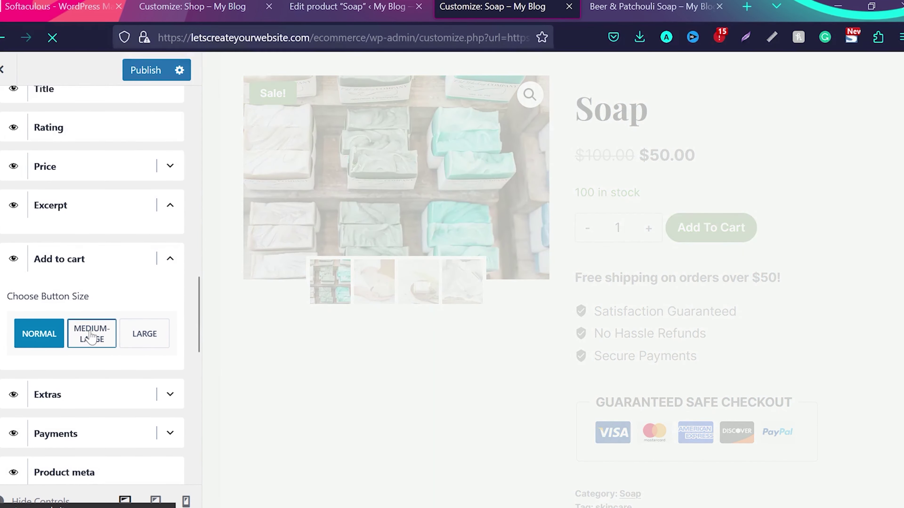
{"action": "left_click", "coordinate": [91, 336]}
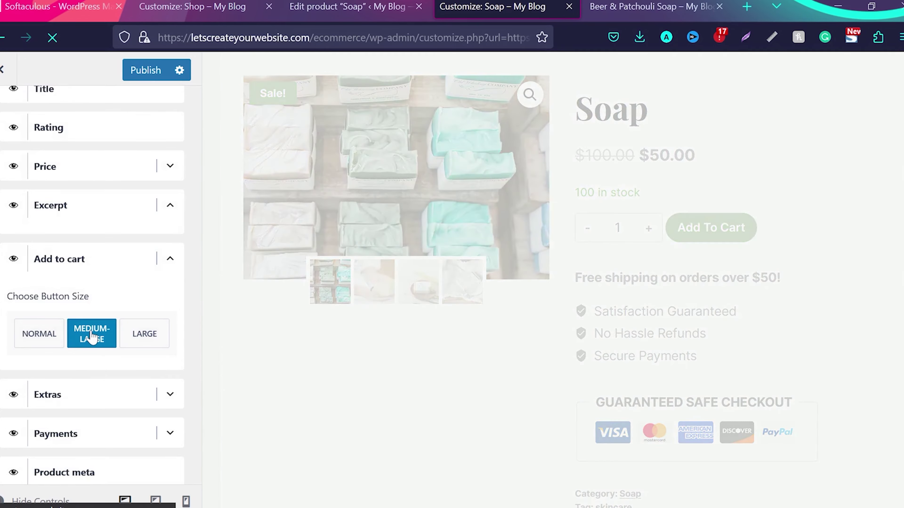
{"action": "left_click", "coordinate": [144, 334]}
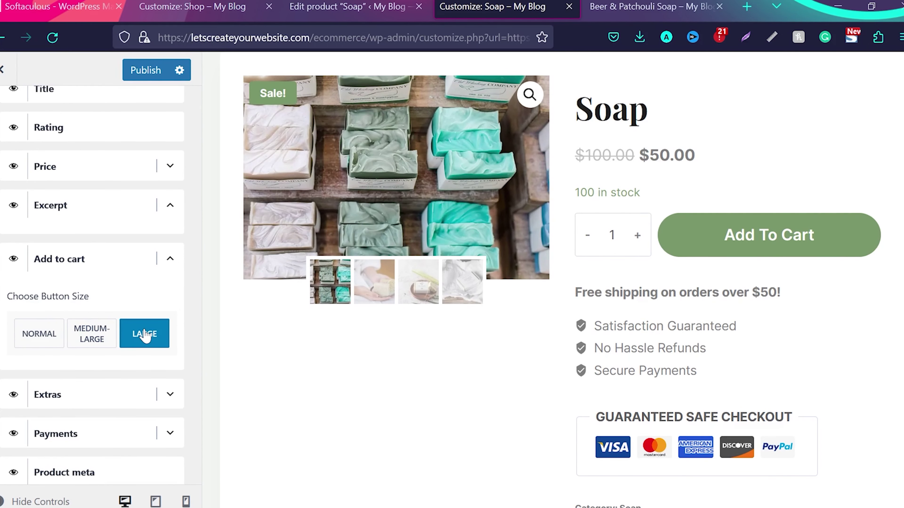
- Open the Extras product element's settings and select its full title text
{"action": "scroll", "coordinate": [145, 334], "scroll_direction": "down", "scroll_amount": 3}
{"action": "left_click", "coordinate": [172, 295]}
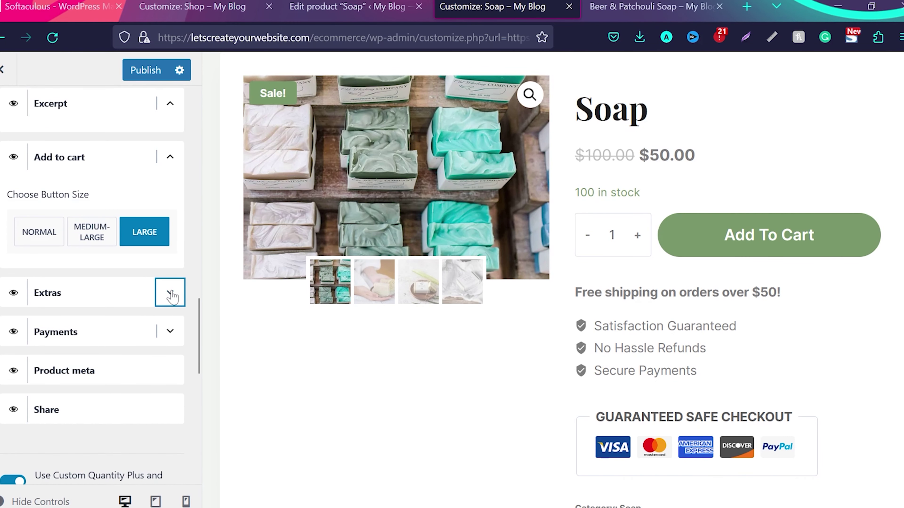
{"action": "scroll", "coordinate": [171, 295], "scroll_direction": "down", "scroll_amount": 3}
{"action": "left_click", "coordinate": [160, 241]}
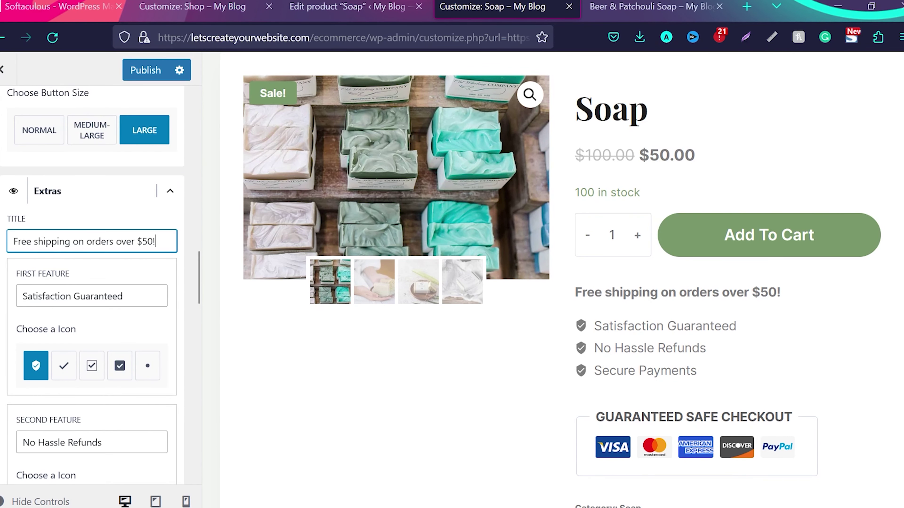
{"action": "key", "text": "shift+Left"}
{"action": "key", "text": "shift+Left"}
{"action": "key", "text": "shift+Left"}
{"action": "key", "text": "shift+Left"}
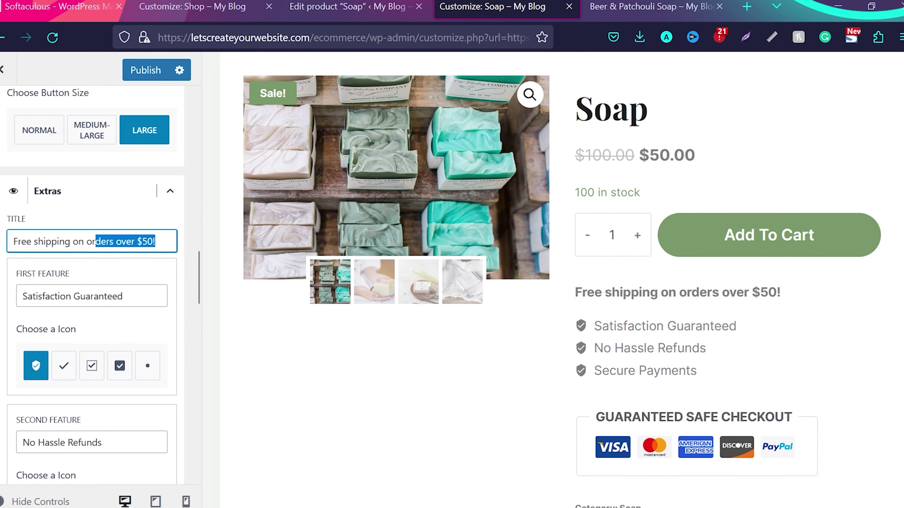
{"action": "key", "text": "shift+Left"}
{"action": "key", "text": "shift+Left"}
{"action": "key", "text": "shift+Left"}
{"action": "key", "text": "shift+Left"}
{"action": "key", "text": "shift+Left"}
{"action": "key", "text": "shift+Left"}
{"action": "key", "text": "shift+Left"}
{"action": "key", "text": "shift+Left"}
{"action": "key", "text": "shift+Left"}
{"action": "key", "text": "shift+Left"}
{"action": "key", "text": "shift+Left"}
{"action": "key", "text": "shift+Left"}
{"action": "key", "text": "shift+Left"}
{"action": "key", "text": "shift+Left"}
{"action": "key", "text": "shift+Left"}
{"action": "key", "text": "shift+Left"}
{"action": "key", "text": "shift+Left"}
{"action": "key", "text": "shift+Left"}
{"action": "key", "text": "shift+Left"}
{"action": "key", "text": "shift+Left"}
{"action": "scroll", "coordinate": [98, 291], "scroll_direction": "down", "scroll_amount": 1}
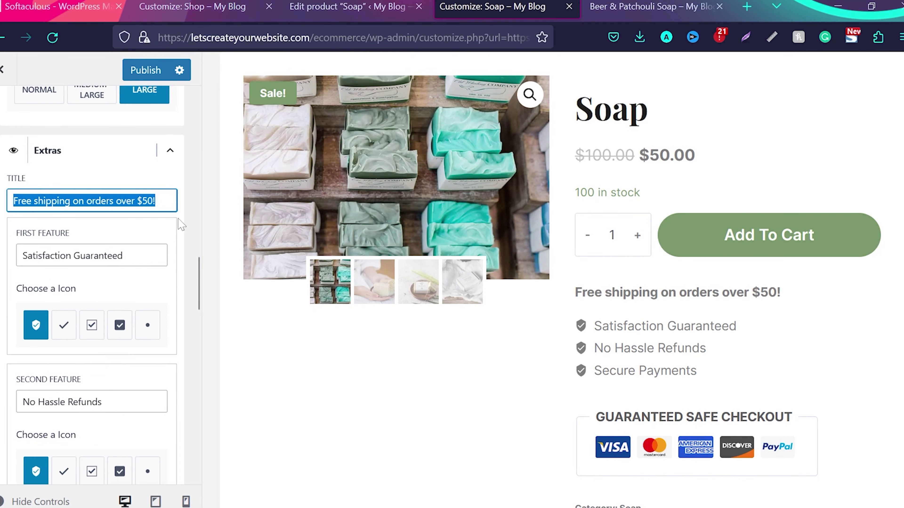
- Replace the first feature text in the Extras element with "Bio products"
{"action": "left_click", "coordinate": [142, 255]}
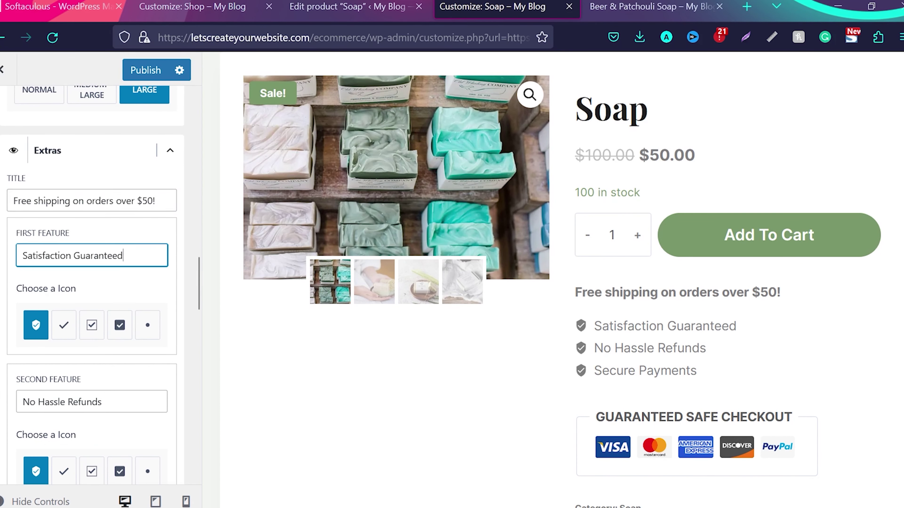
{"action": "key", "text": "shift+Left"}
{"action": "key", "text": "shift+Left"}
{"action": "key", "text": "shift+Left"}
{"action": "key", "text": "shift+Left"}
{"action": "key", "text": "shift+Left"}
{"action": "key", "text": "shift+Left"}
{"action": "key", "text": "shift+Left"}
{"action": "key", "text": "shift+Left"}
{"action": "key", "text": "shift+Left"}
{"action": "key", "text": "shift+Left"}
{"action": "key", "text": "shift+Left"}
{"action": "key", "text": "shift+Left"}
{"action": "key", "text": "shift+Left"}
{"action": "key", "text": "shift+Left"}
{"action": "key", "text": "shift+Left"}
{"action": "key", "text": "shift+Left"}
{"action": "key", "text": "shift+Left"}
{"action": "key", "text": "shift+Left"}
{"action": "key", "text": "shift+Left"}
{"action": "key", "text": "shift+Left"}
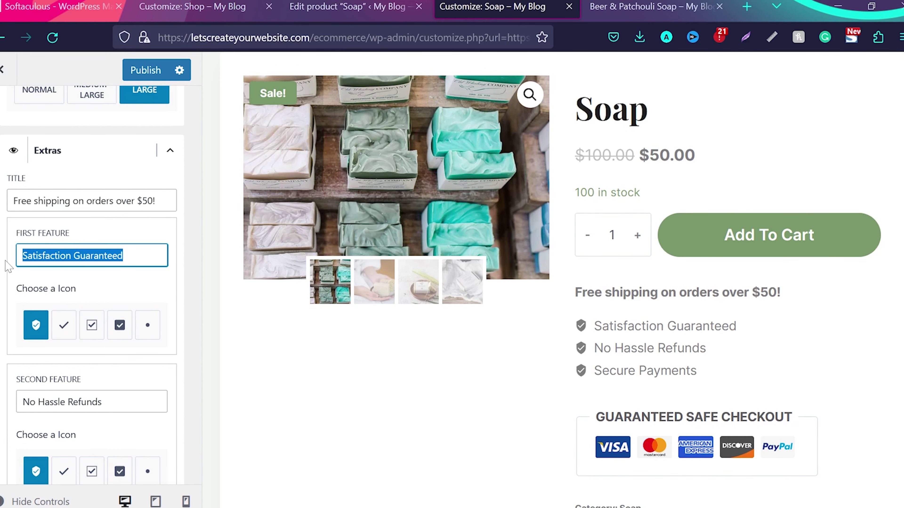
{"action": "type", "text": "Bio products"}
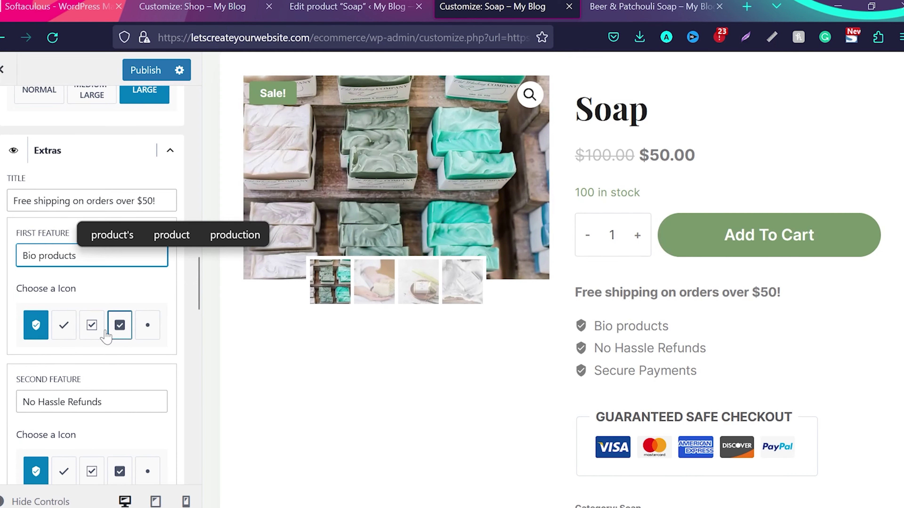
- Try the checkmark and outlined checkbox icons for the first feature and choose the dot icon
{"action": "left_click", "coordinate": [64, 330]}
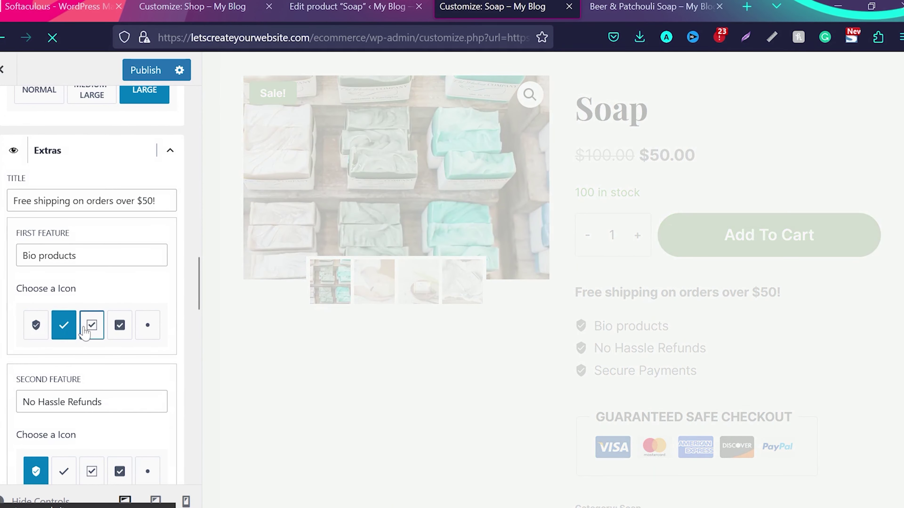
{"action": "left_click", "coordinate": [92, 327]}
{"action": "left_click", "coordinate": [147, 327]}
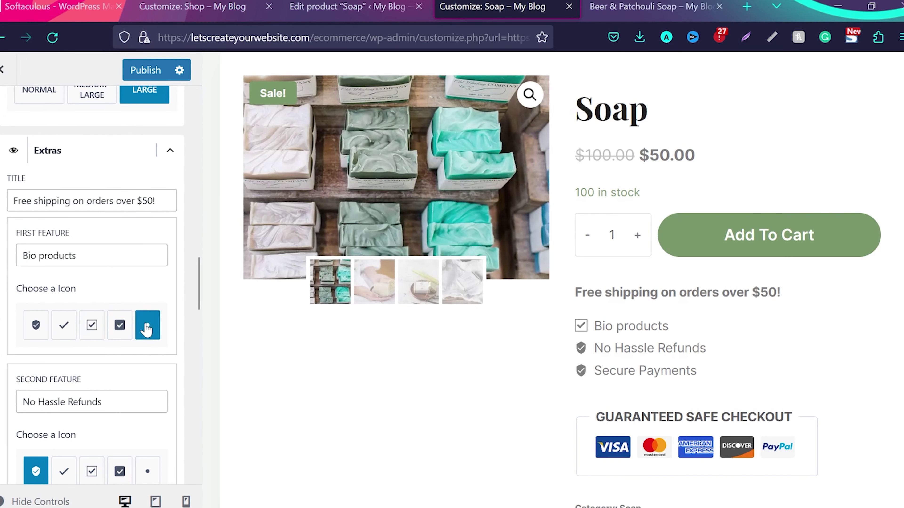
- Change the Payments element's title to "pay with multiple options"
{"action": "scroll", "coordinate": [148, 329], "scroll_direction": "down", "scroll_amount": 4}
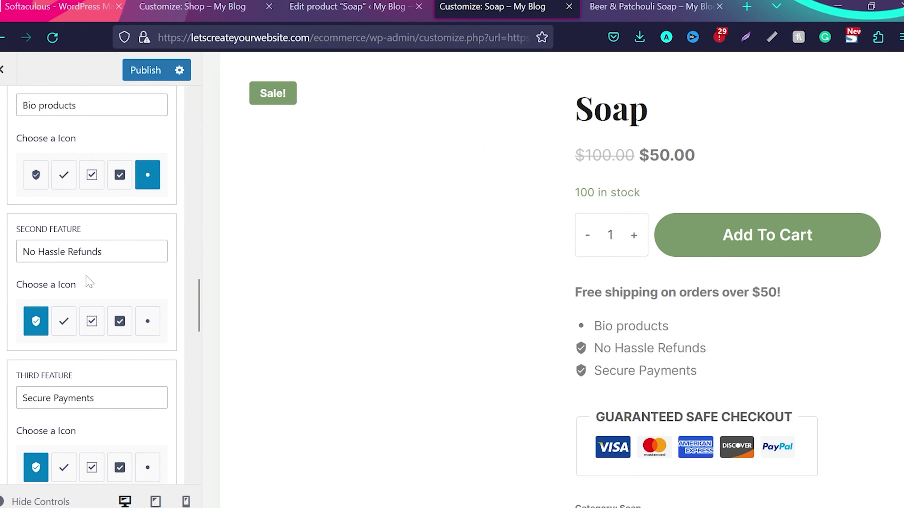
{"action": "scroll", "coordinate": [88, 281], "scroll_direction": "down", "scroll_amount": 3}
{"action": "scroll", "coordinate": [88, 282], "scroll_direction": "down", "scroll_amount": 5}
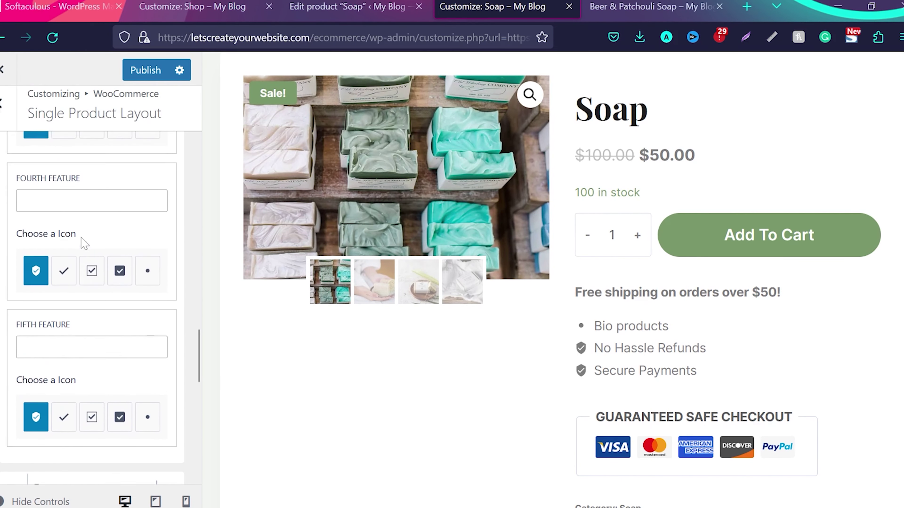
{"action": "left_click", "coordinate": [92, 204]}
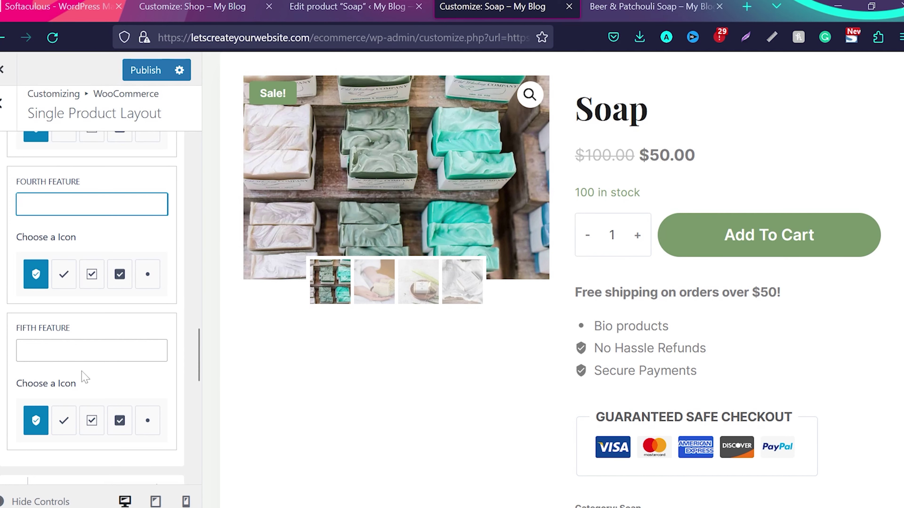
{"action": "scroll", "coordinate": [84, 376], "scroll_direction": "down", "scroll_amount": 7}
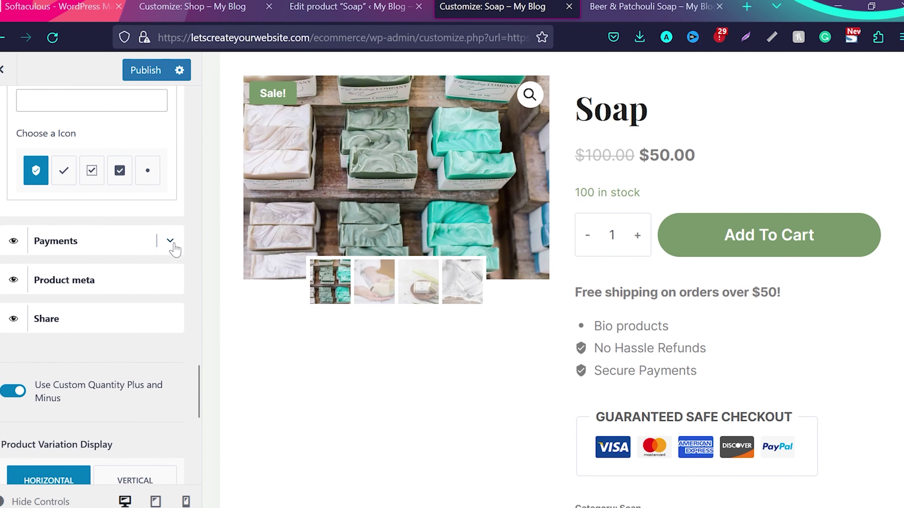
{"action": "left_click", "coordinate": [170, 241]}
{"action": "scroll", "coordinate": [508, 389], "scroll_direction": "down", "scroll_amount": 3}
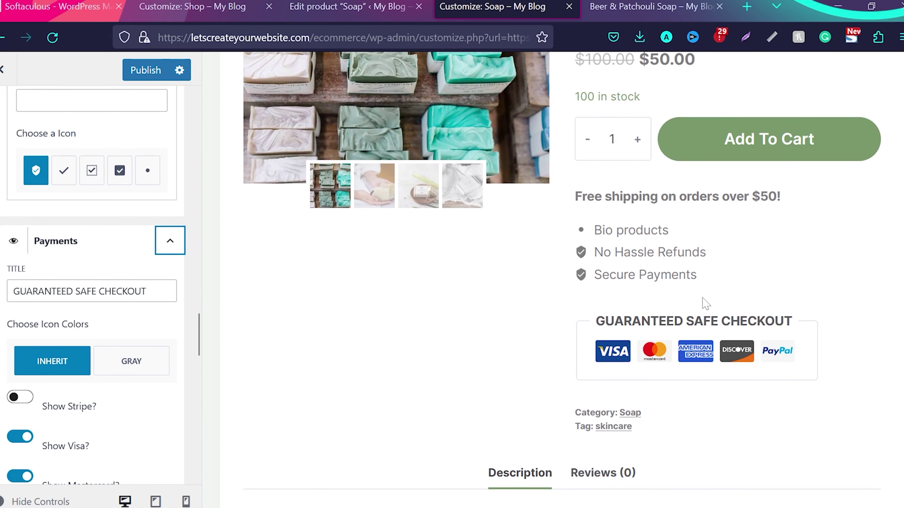
{"action": "key", "text": "Tab"}
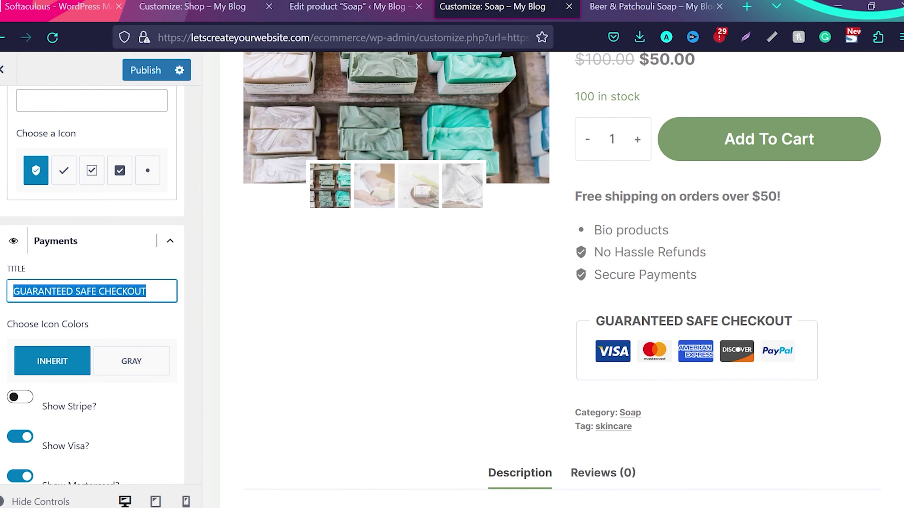
{"action": "type", "text": "pay with multiple options"}
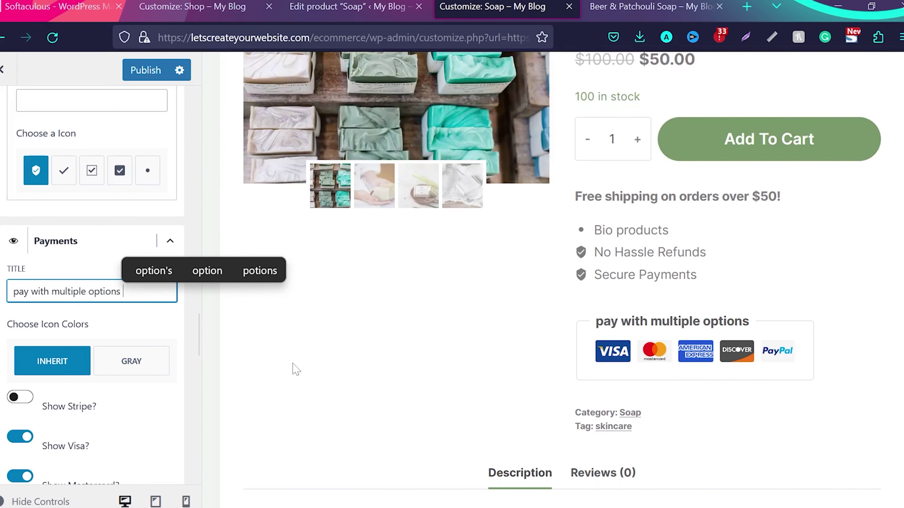
- Turn off the Amex payment badge and hide the Product meta element on the product page
{"action": "scroll", "coordinate": [118, 309], "scroll_direction": "down", "scroll_amount": 5}
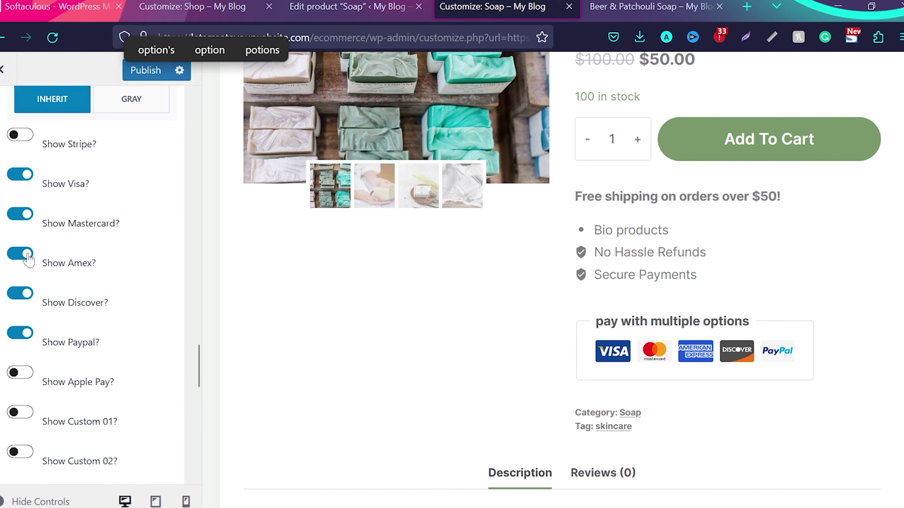
{"action": "left_click", "coordinate": [17, 256]}
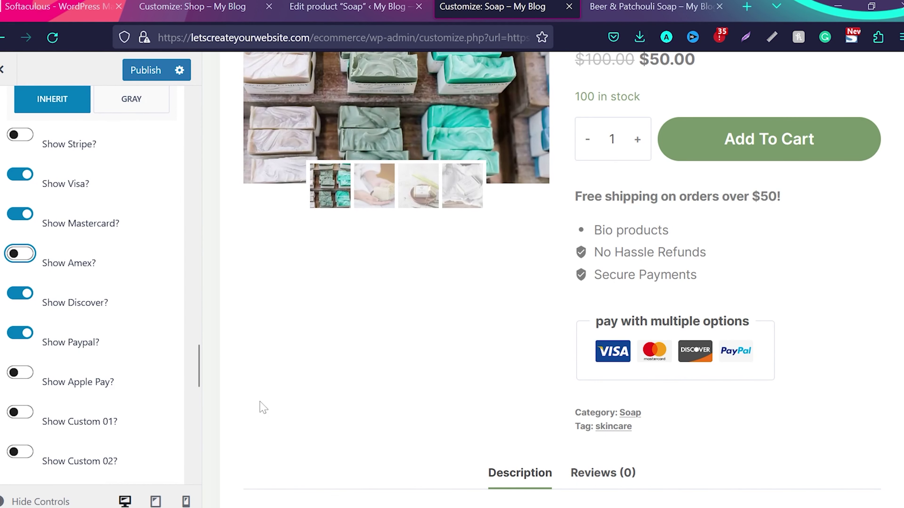
{"action": "scroll", "coordinate": [100, 391], "scroll_direction": "down", "scroll_amount": 5}
{"action": "scroll", "coordinate": [520, 353], "scroll_direction": "down", "scroll_amount": 4}
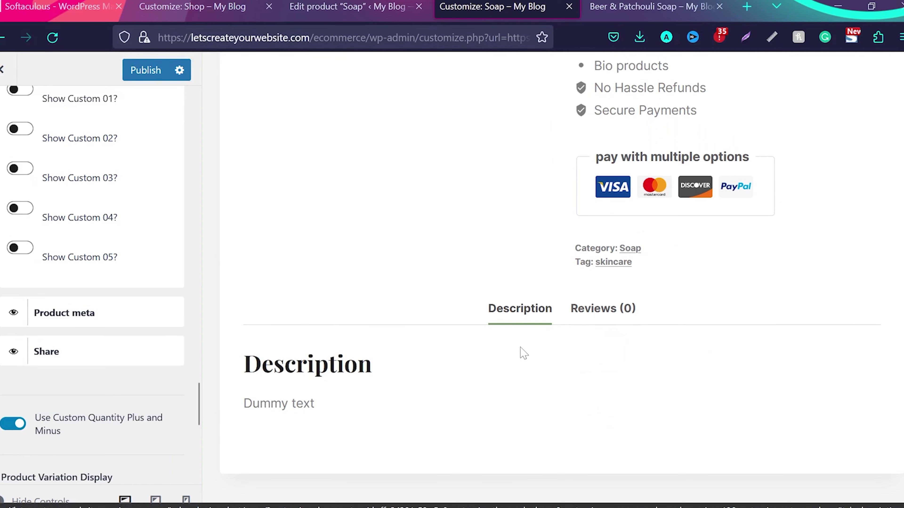
{"action": "left_click", "coordinate": [14, 313]}
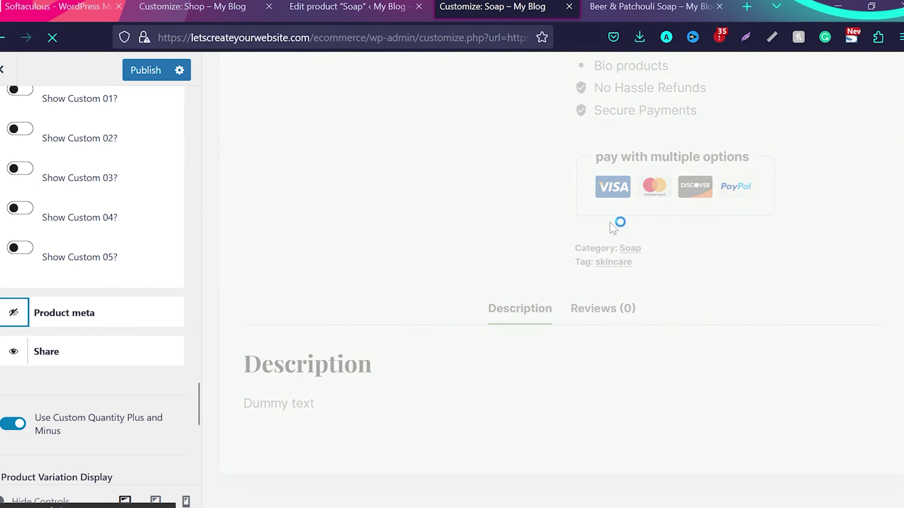
- Examine the remaining single product settings, including tab style and related products, and the lower part of the page preview
{"action": "scroll", "coordinate": [485, 271], "scroll_direction": "down", "scroll_amount": 3}
{"action": "scroll", "coordinate": [89, 285], "scroll_direction": "down", "scroll_amount": 2}
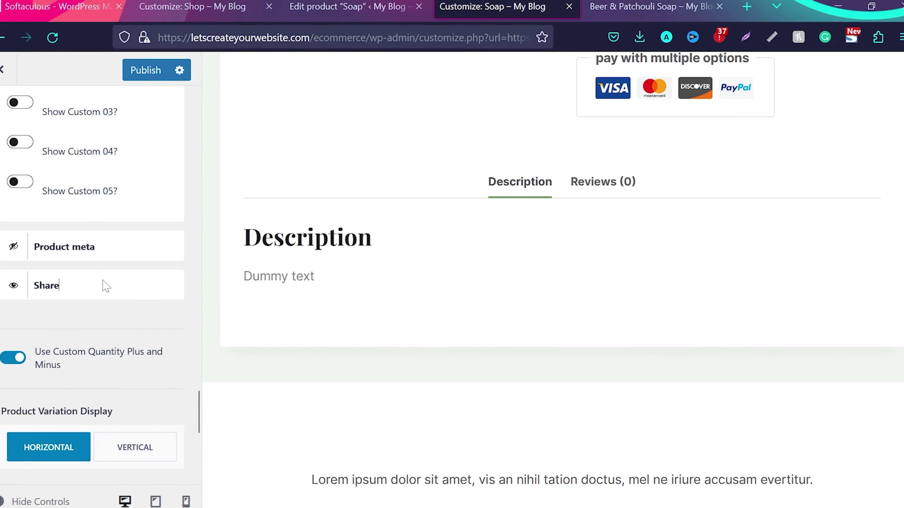
{"action": "scroll", "coordinate": [48, 296], "scroll_direction": "down", "scroll_amount": 5}
{"action": "scroll", "coordinate": [440, 359], "scroll_direction": "down", "scroll_amount": 5}
{"action": "scroll", "coordinate": [439, 359], "scroll_direction": "up", "scroll_amount": 1}
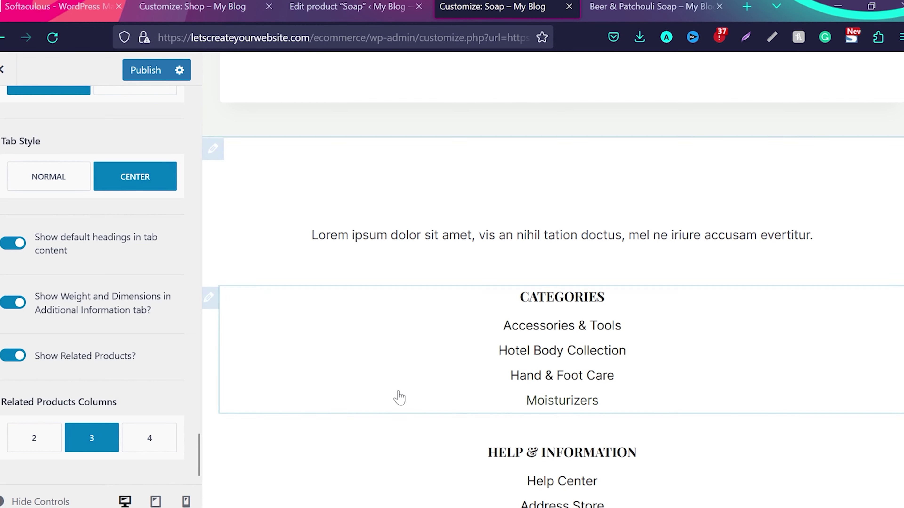
{"action": "scroll", "coordinate": [428, 392], "scroll_direction": "down", "scroll_amount": 5}
{"action": "scroll", "coordinate": [427, 392], "scroll_direction": "up", "scroll_amount": 6}
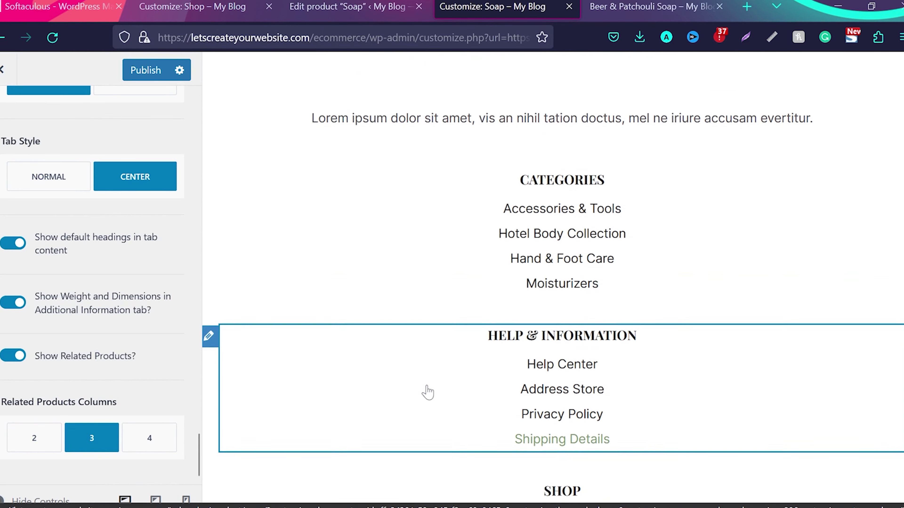
{"action": "scroll", "coordinate": [427, 392], "scroll_direction": "up", "scroll_amount": 2}
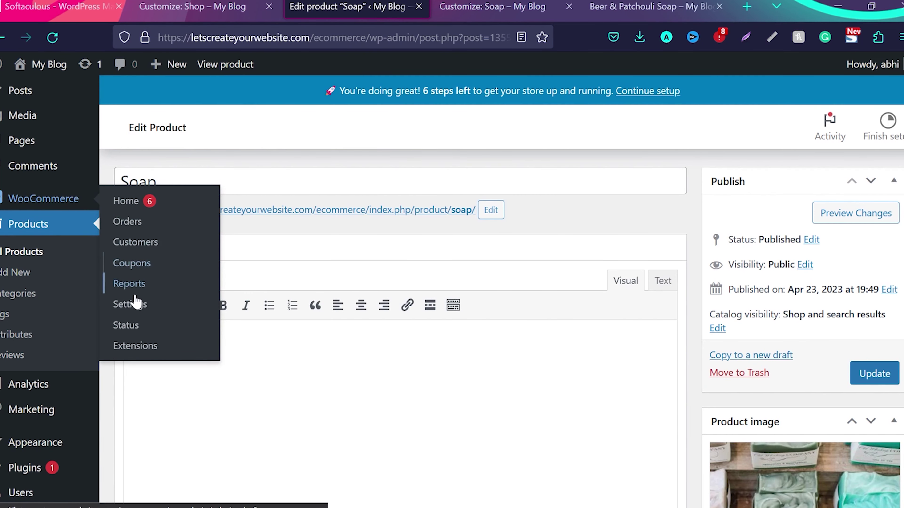
- Open the WooCommerce general settings and restrict the selling locations to specific countries, choosing United States (US)
{"action": "left_click", "coordinate": [134, 311]}
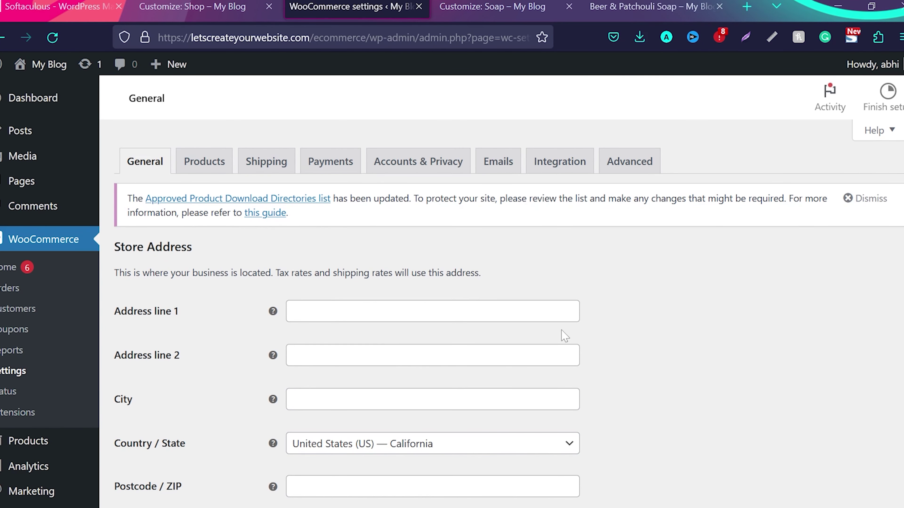
{"action": "scroll", "coordinate": [564, 335], "scroll_direction": "down", "scroll_amount": 2}
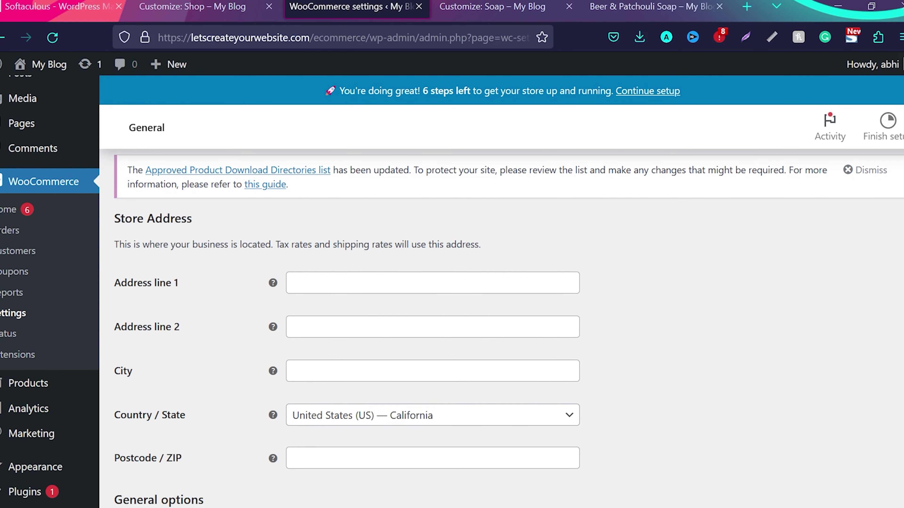
{"action": "scroll", "coordinate": [379, 369], "scroll_direction": "down", "scroll_amount": 7}
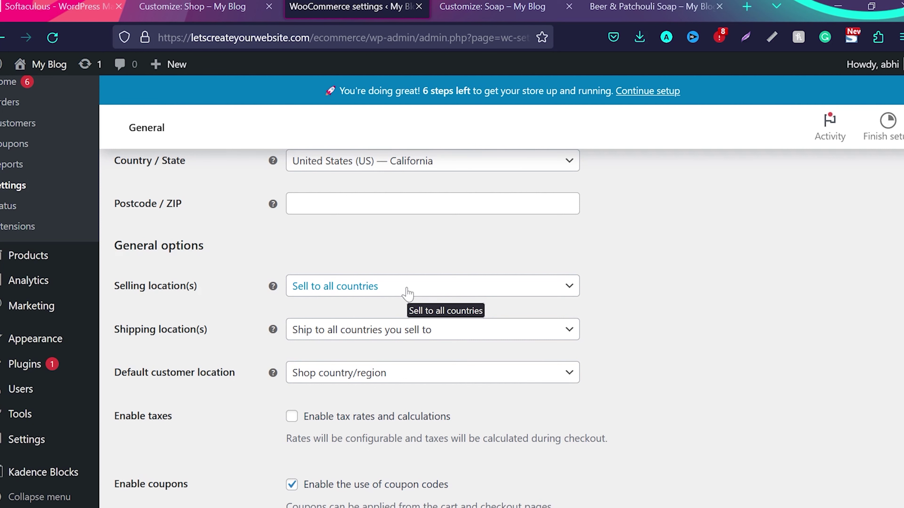
{"action": "left_click", "coordinate": [408, 294]}
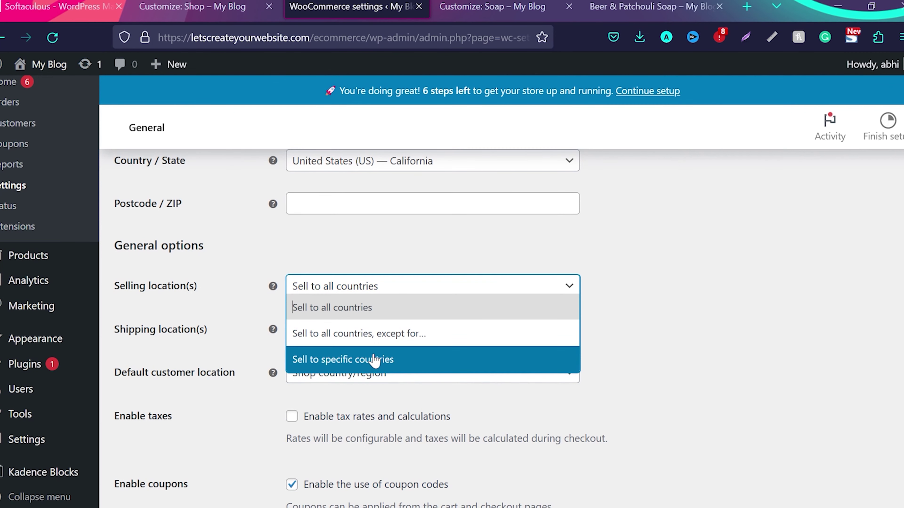
{"action": "left_click", "coordinate": [374, 359]}
{"action": "left_click", "coordinate": [391, 332]}
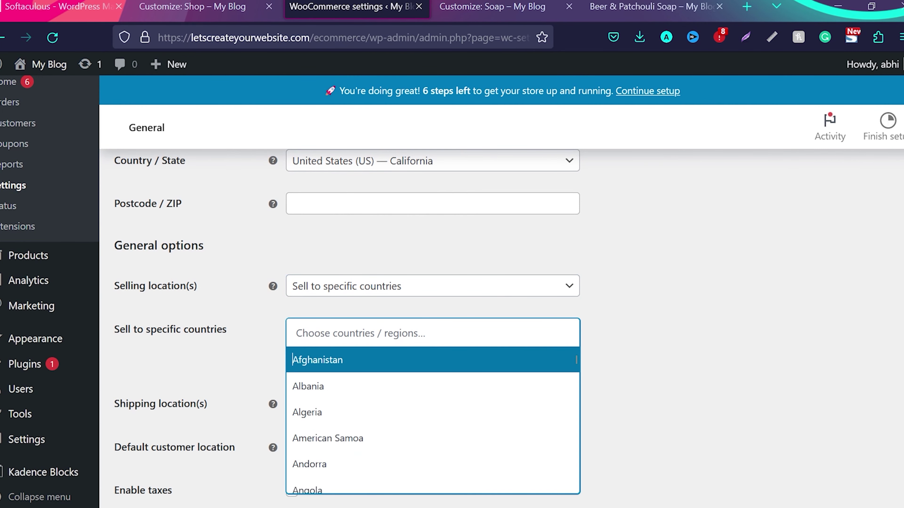
{"action": "type", "text": "unit"}
{"action": "left_click", "coordinate": [357, 413]}
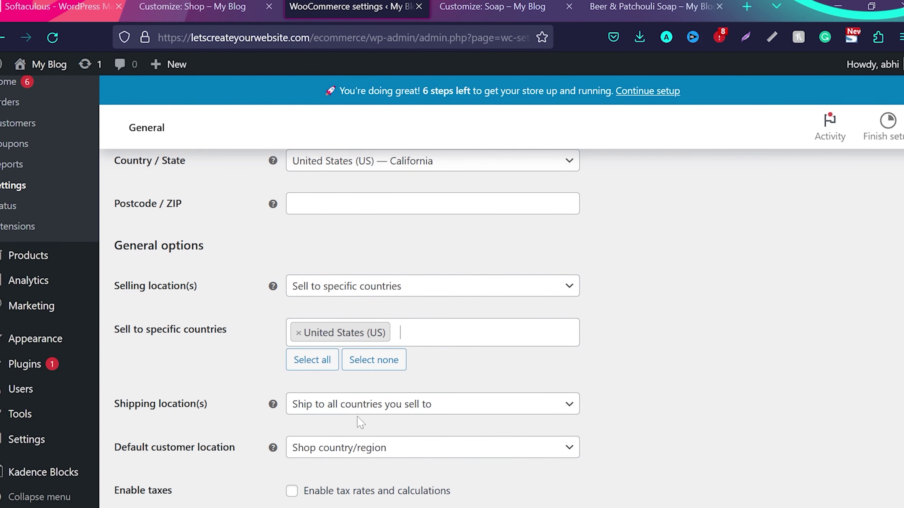
- Review the available shipping location choices and the tax, coupon and currency options in the general settings
{"action": "scroll", "coordinate": [697, 353], "scroll_direction": "down", "scroll_amount": 1}
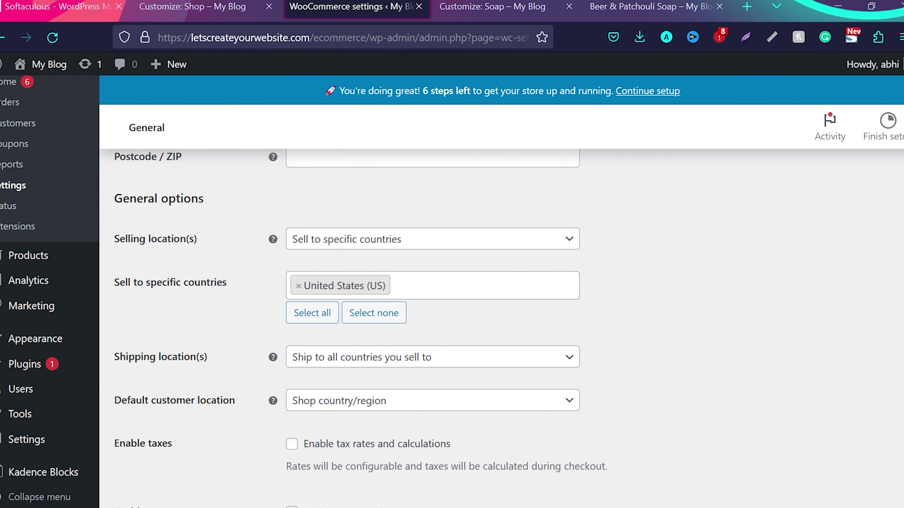
{"action": "scroll", "coordinate": [571, 299], "scroll_direction": "down", "scroll_amount": 2}
{"action": "left_click", "coordinate": [561, 266]}
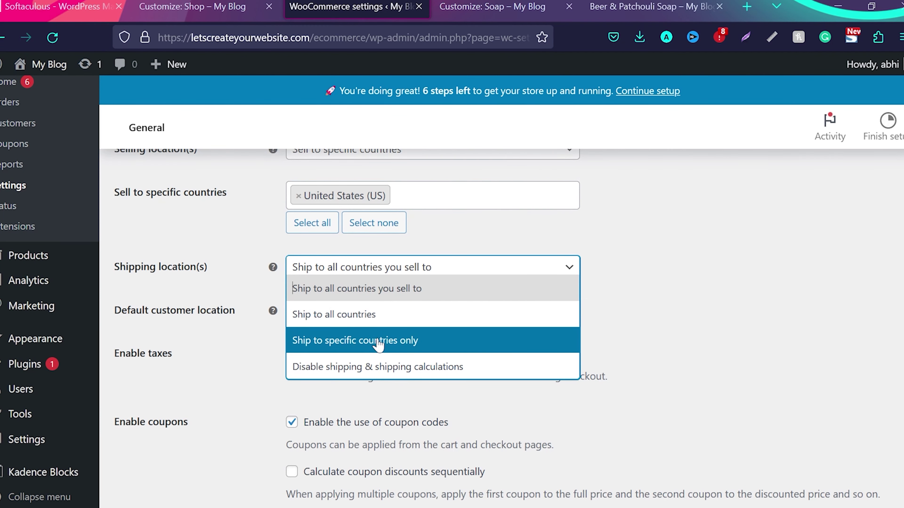
{"action": "left_click", "coordinate": [732, 283]}
{"action": "scroll", "coordinate": [733, 283], "scroll_direction": "down", "scroll_amount": 5}
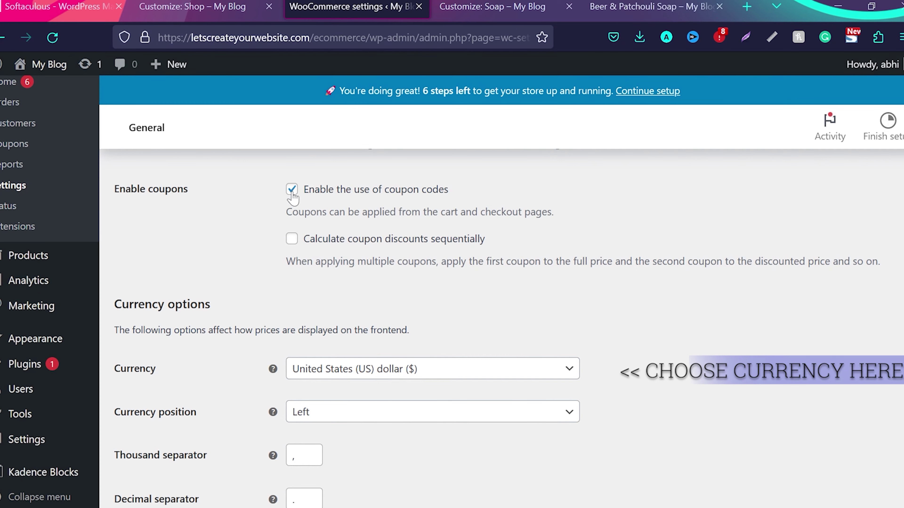
{"action": "scroll", "coordinate": [292, 195], "scroll_direction": "up", "scroll_amount": 5}
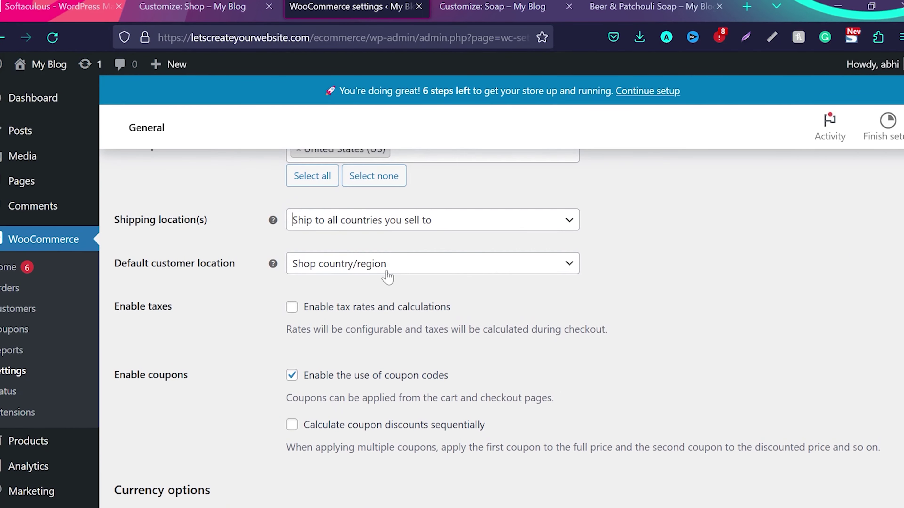
{"action": "scroll", "coordinate": [388, 277], "scroll_direction": "up", "scroll_amount": 10}
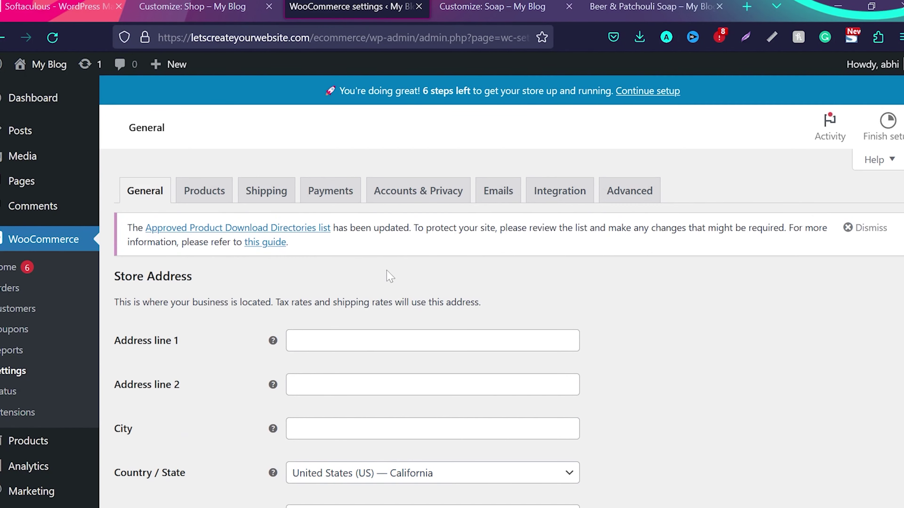
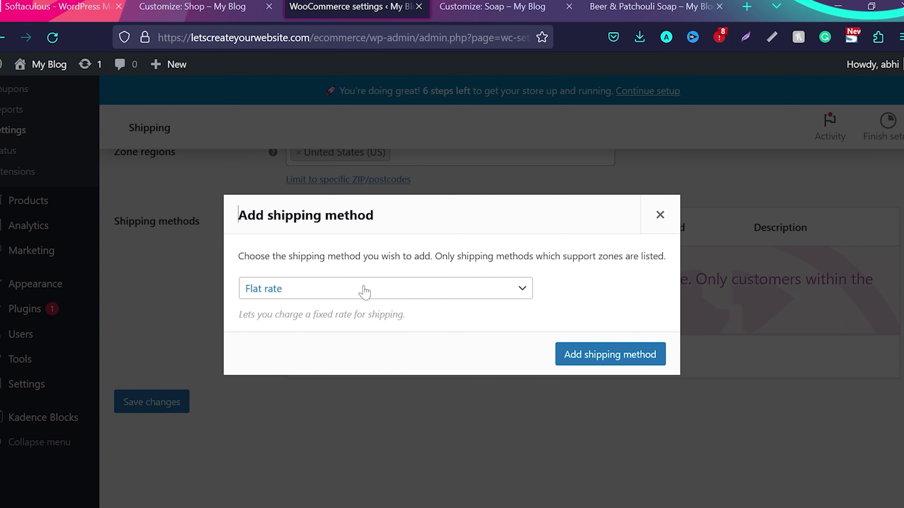
- Add Flat rate as a shipping method for the united states zone
{"action": "left_click", "coordinate": [364, 290]}
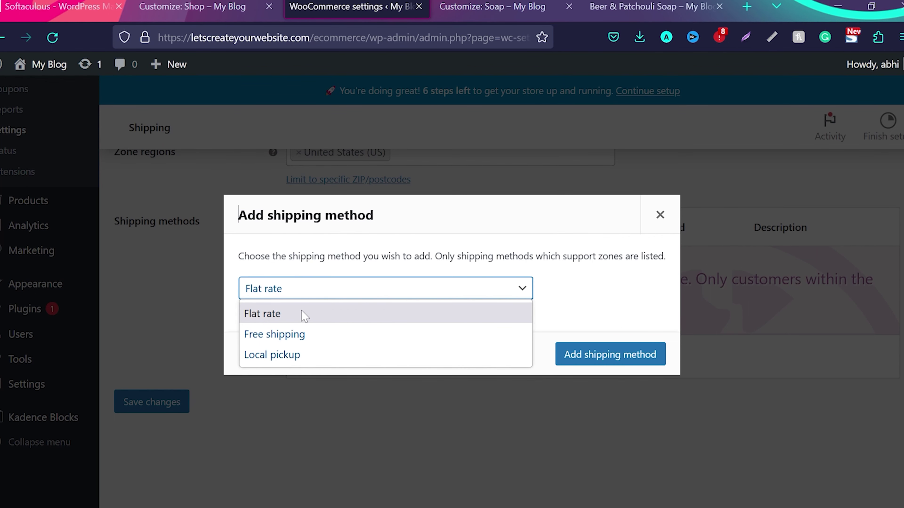
{"action": "left_click", "coordinate": [304, 315]}
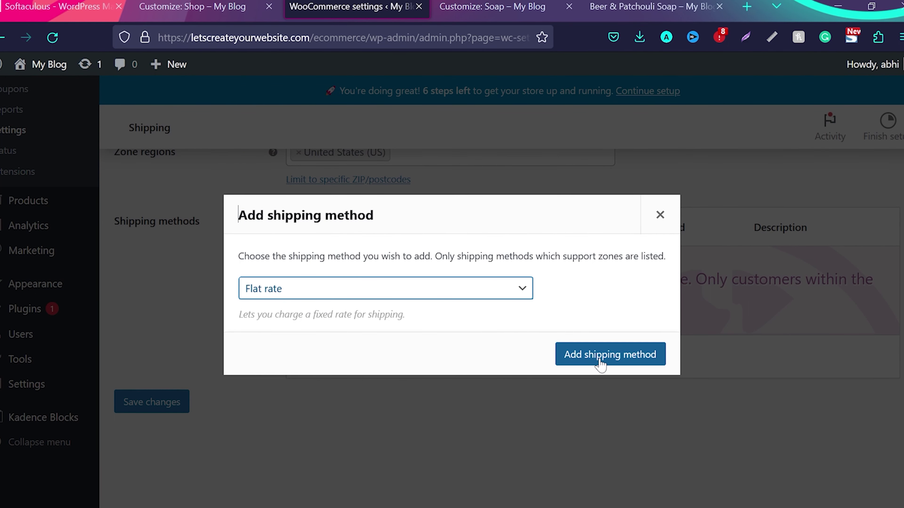
{"action": "left_click", "coordinate": [619, 355]}
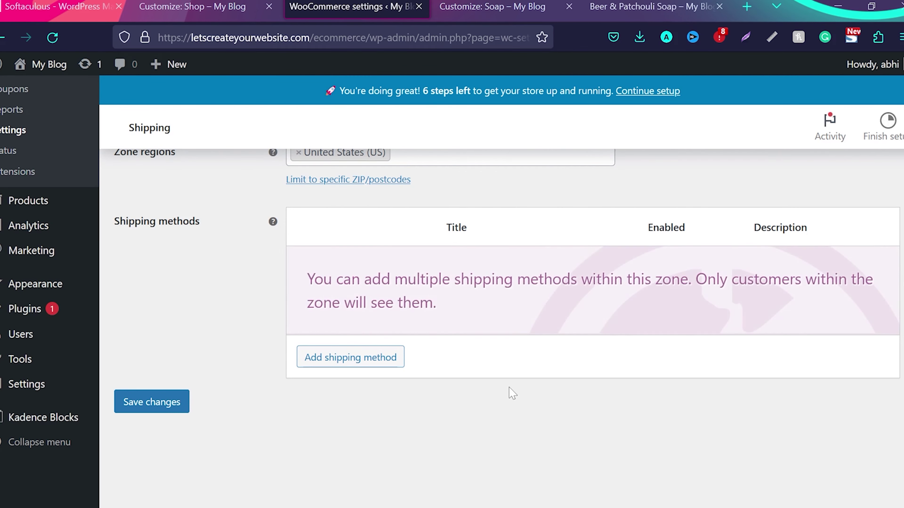
- Set the Flat rate shipping method's cost to 10 and save its settings
{"action": "mouse_move", "coordinate": [370, 357]}
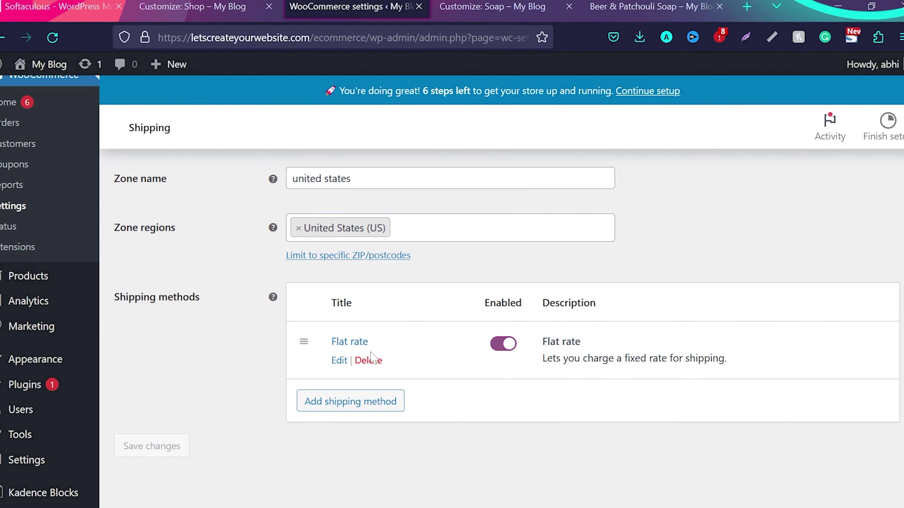
{"action": "left_click", "coordinate": [338, 361]}
{"action": "left_click", "coordinate": [342, 328]}
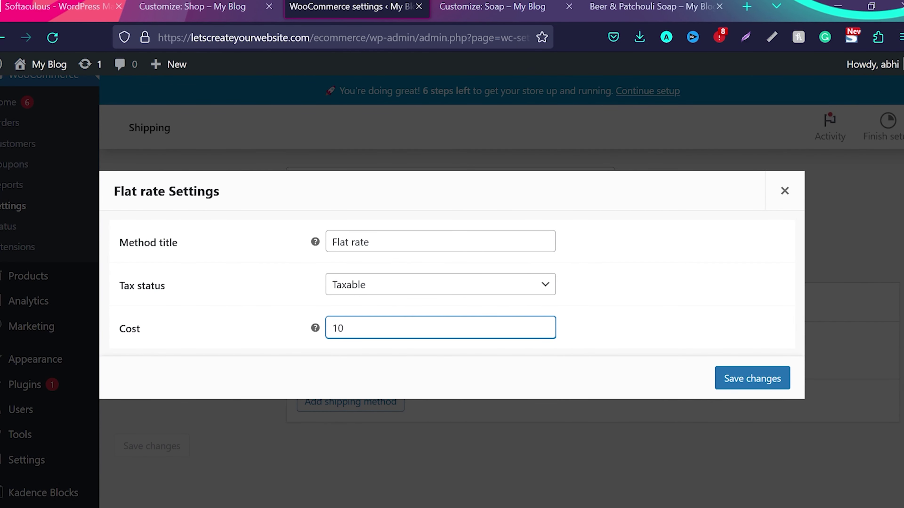
{"action": "left_click", "coordinate": [735, 383]}
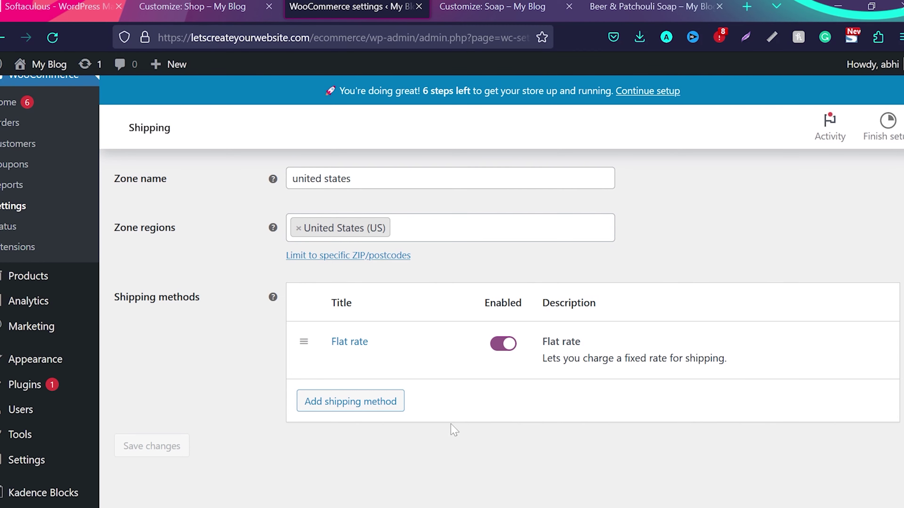
- Add Free shipping as a second shipping method in the united states zone
{"action": "scroll", "coordinate": [451, 429], "scroll_direction": "up", "scroll_amount": 3}
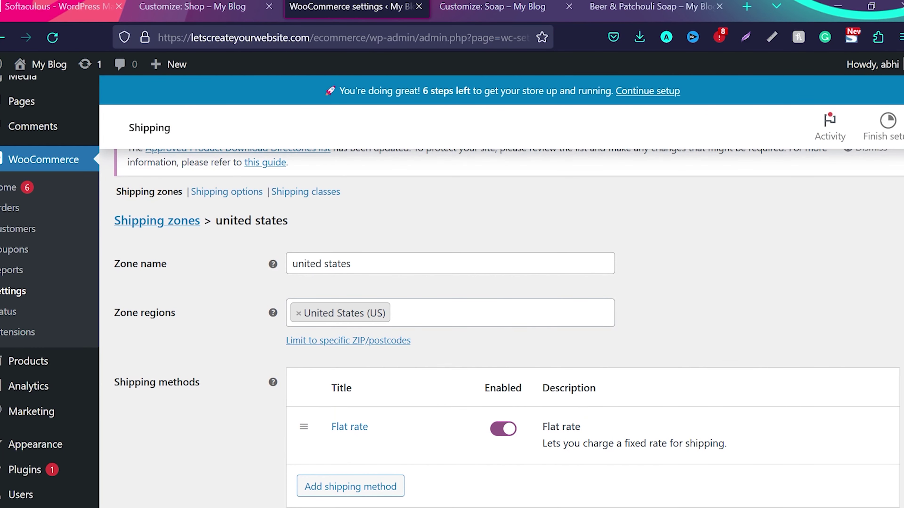
{"action": "scroll", "coordinate": [462, 307], "scroll_direction": "down", "scroll_amount": 3}
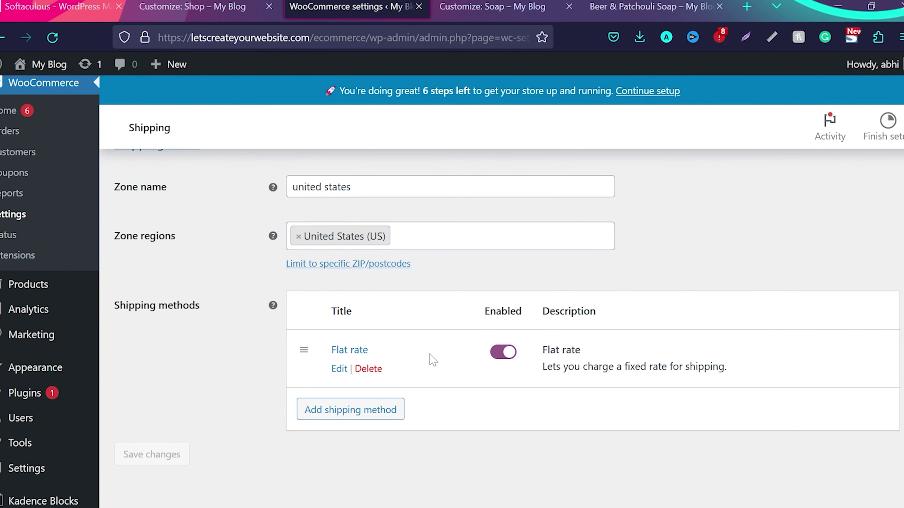
{"action": "left_click", "coordinate": [340, 413]}
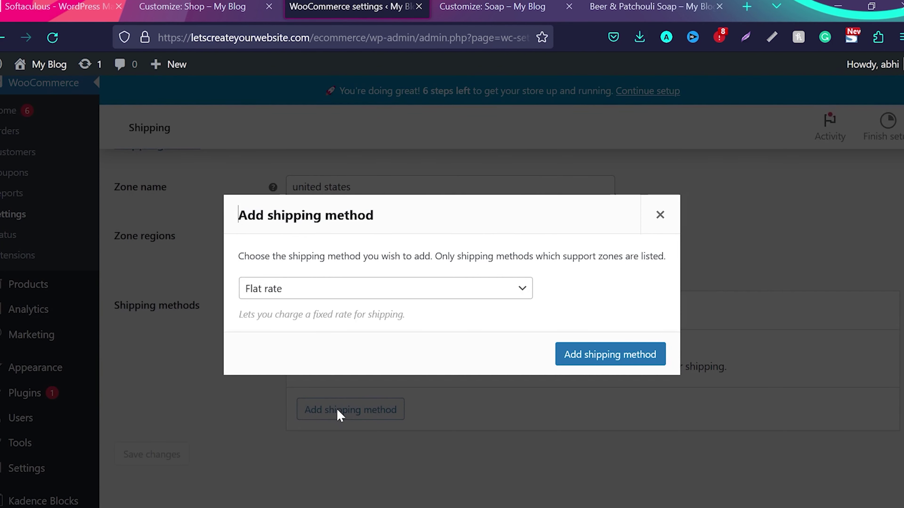
{"action": "left_click", "coordinate": [343, 294]}
{"action": "left_click", "coordinate": [322, 336]}
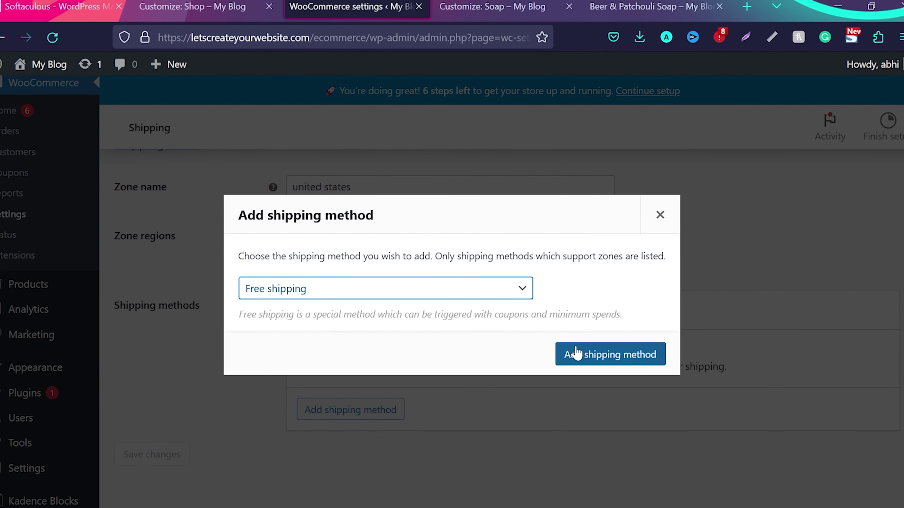
{"action": "left_click", "coordinate": [586, 354]}
- Make Free shipping require a minimum order amount of 200 and save its settings
{"action": "scroll", "coordinate": [343, 359], "scroll_direction": "down", "scroll_amount": 2}
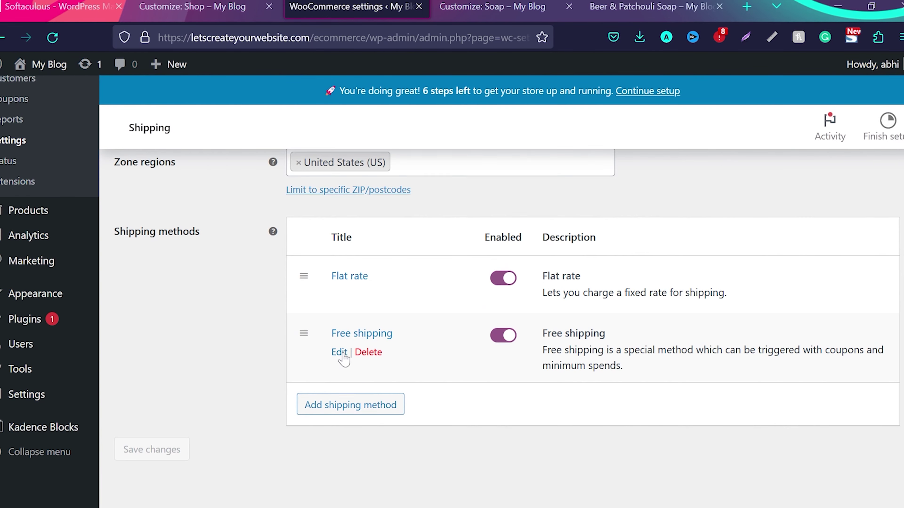
{"action": "left_click", "coordinate": [339, 353]}
{"action": "left_click", "coordinate": [380, 311]}
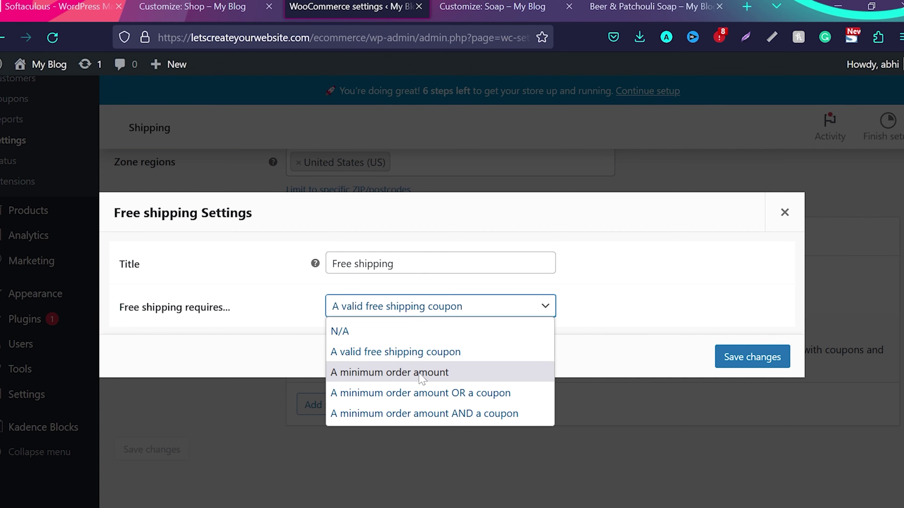
{"action": "left_click", "coordinate": [419, 374]}
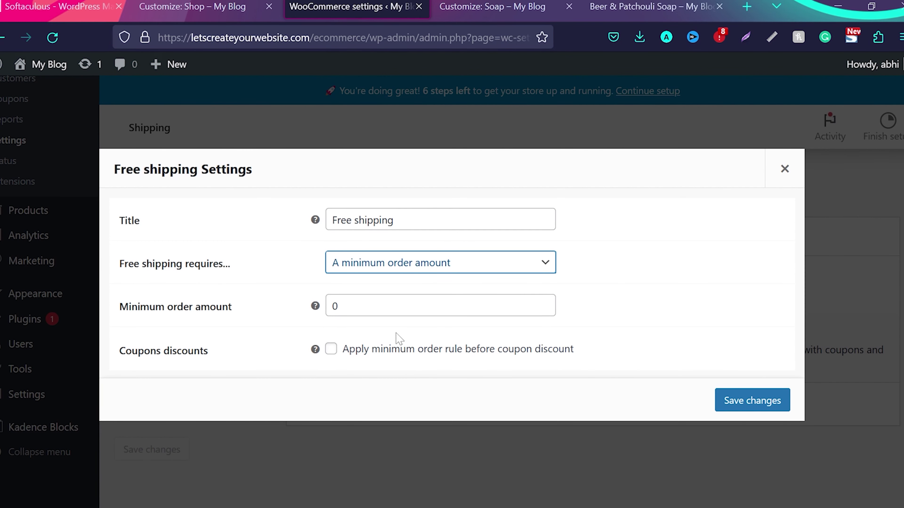
{"action": "left_click", "coordinate": [385, 312]}
{"action": "key", "text": "BackSpace"}
{"action": "type", "text": "200"}
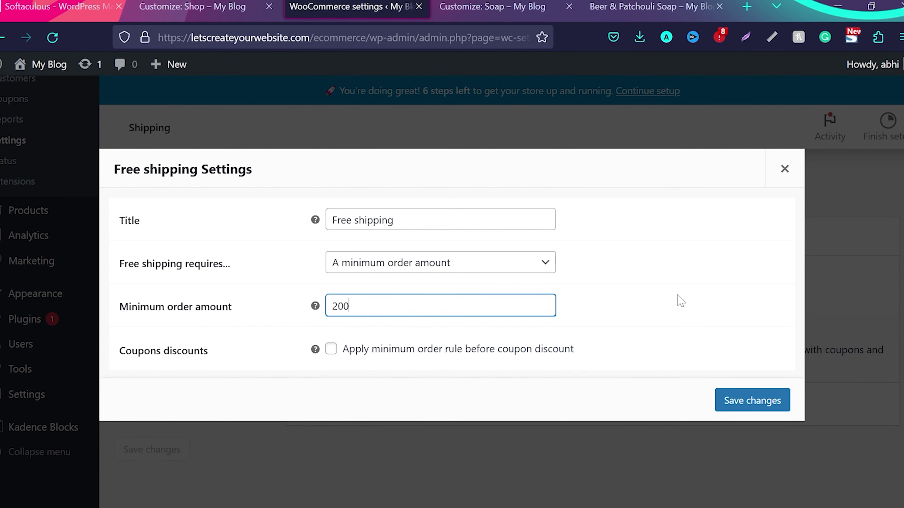
{"action": "left_click", "coordinate": [757, 402]}
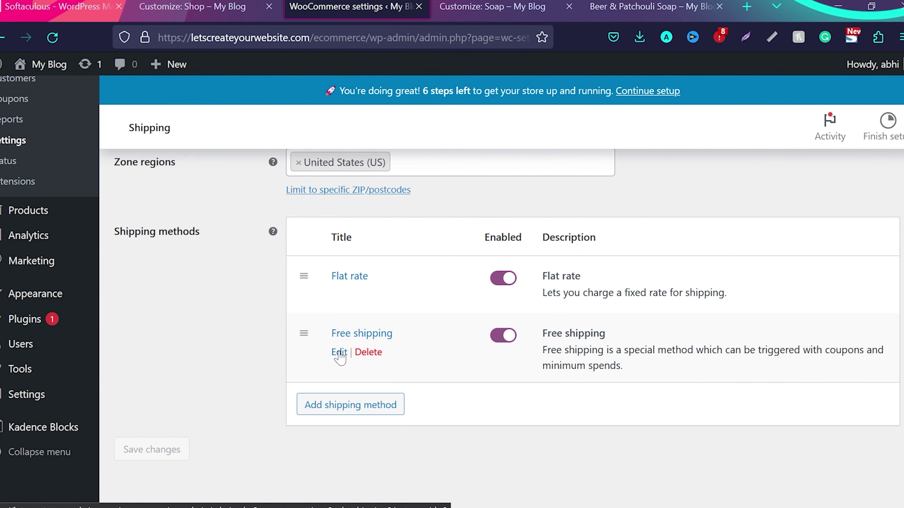
- Open the WooCommerce payment settings and review the installed payment methods and recommended providers
{"action": "scroll", "coordinate": [246, 345], "scroll_direction": "up", "scroll_amount": 5}
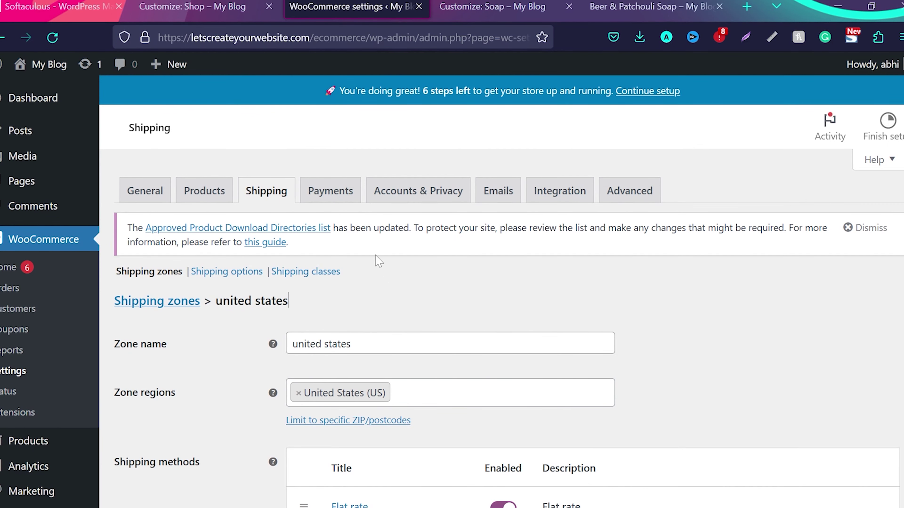
{"action": "left_click", "coordinate": [333, 194]}
{"action": "scroll", "coordinate": [696, 260], "scroll_direction": "down", "scroll_amount": 3}
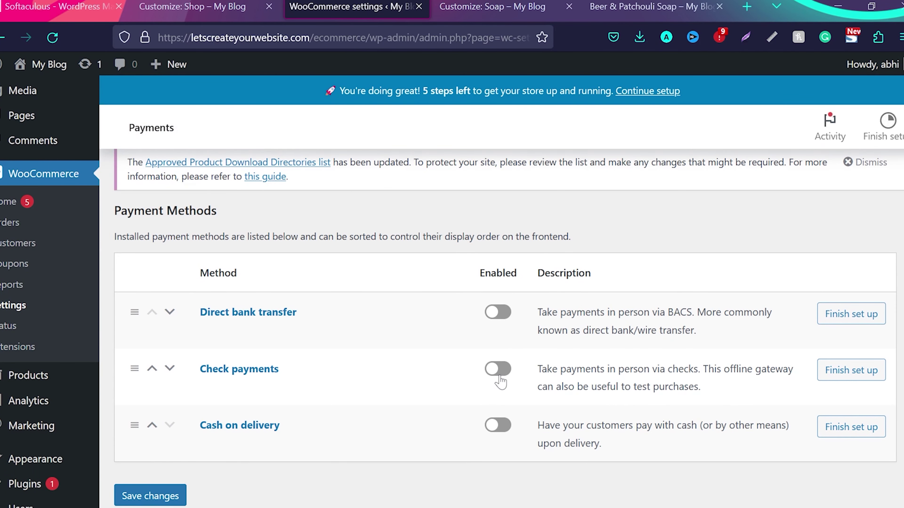
{"action": "scroll", "coordinate": [502, 432], "scroll_direction": "down", "scroll_amount": 5}
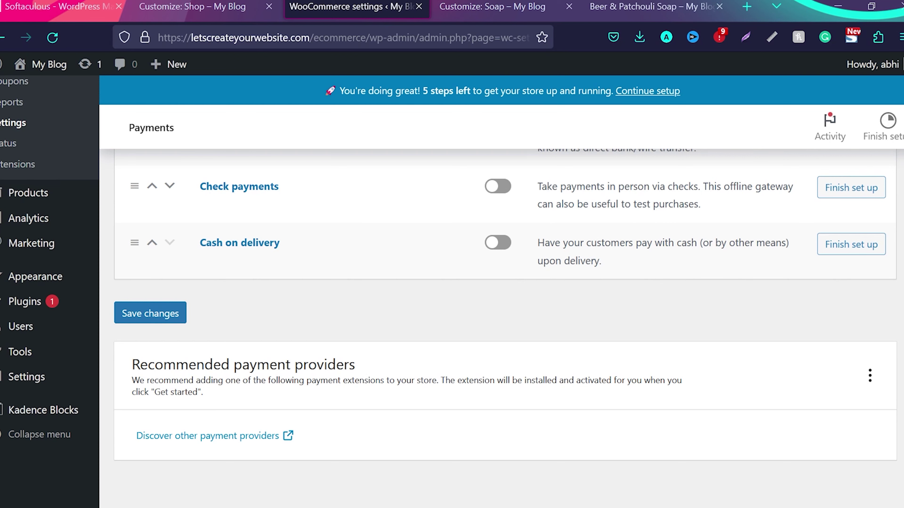
- Open the WooCommerce directory of other payment providers and filter the payment extensions by the country United States
{"action": "left_click", "coordinate": [249, 441]}
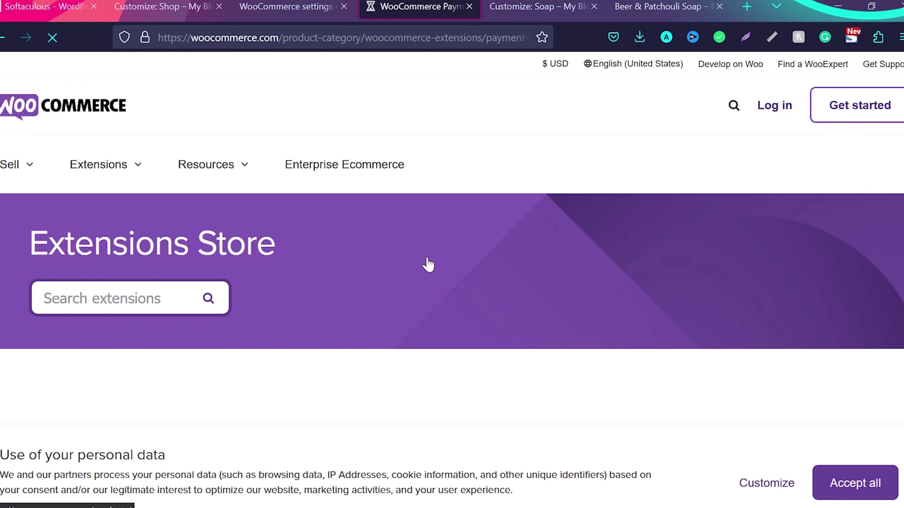
{"action": "scroll", "coordinate": [428, 265], "scroll_direction": "down", "scroll_amount": 10}
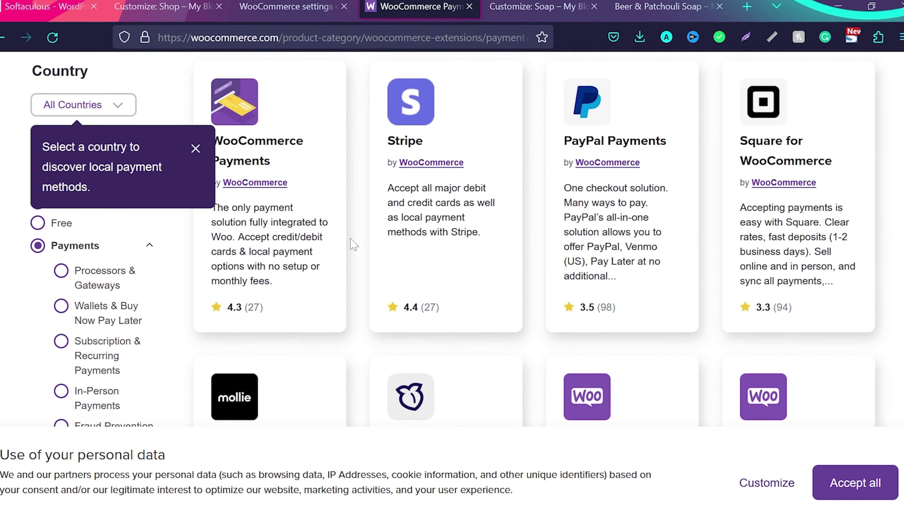
{"action": "scroll", "coordinate": [351, 242], "scroll_direction": "up", "scroll_amount": 2}
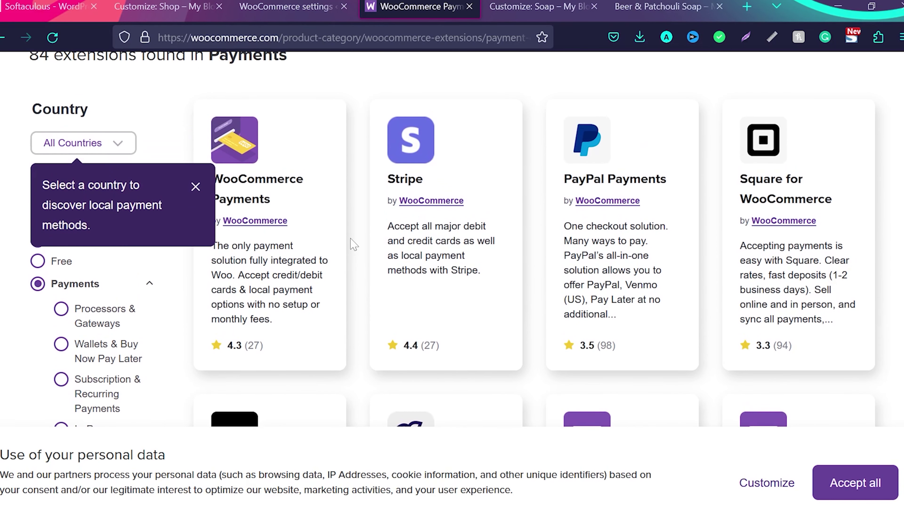
{"action": "left_click", "coordinate": [119, 146]}
{"action": "type", "text": "unit"}
{"action": "left_click", "coordinate": [94, 228]}
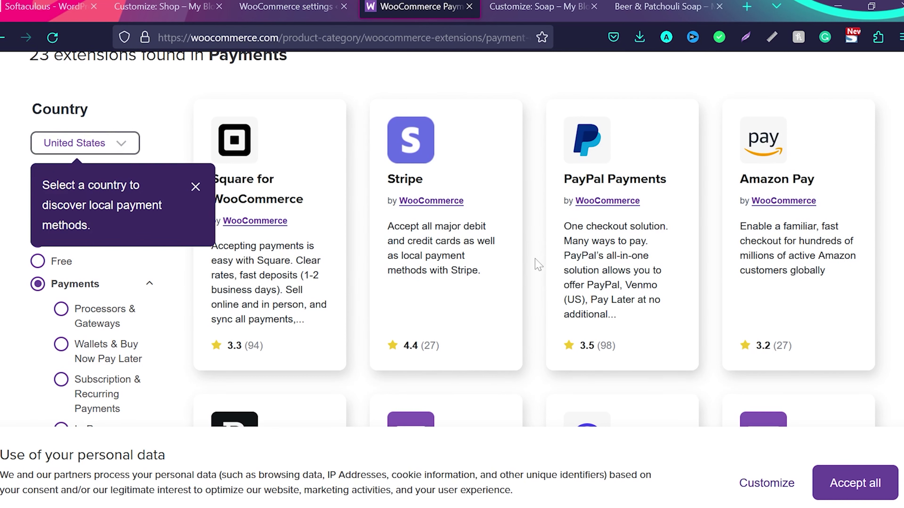
{"action": "scroll", "coordinate": [411, 151], "scroll_direction": "up", "scroll_amount": 1}
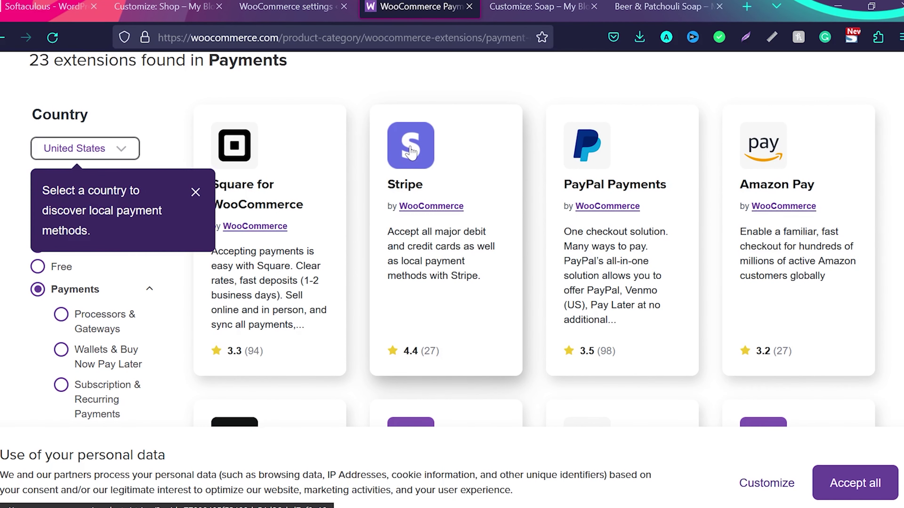
- Open the Stripe extension's page in the WooCommerce directory, look over its details, and start its free download
{"action": "left_click", "coordinate": [411, 152]}
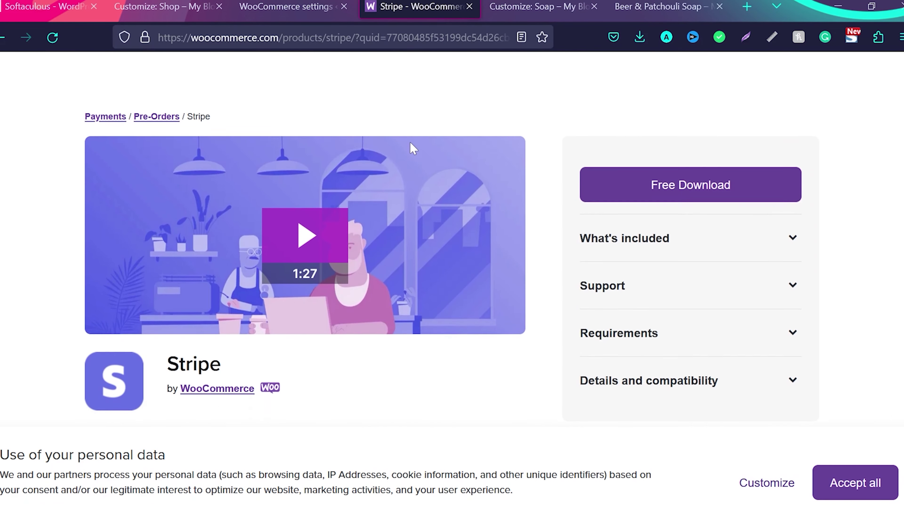
{"action": "scroll", "coordinate": [412, 148], "scroll_direction": "down", "scroll_amount": 3}
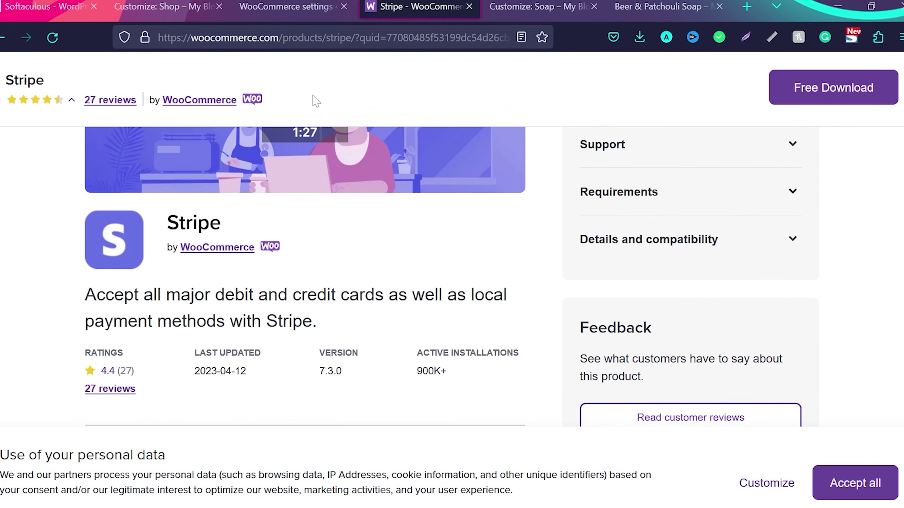
{"action": "scroll", "coordinate": [397, 311], "scroll_direction": "up", "scroll_amount": 3}
{"action": "left_click", "coordinate": [676, 181]}
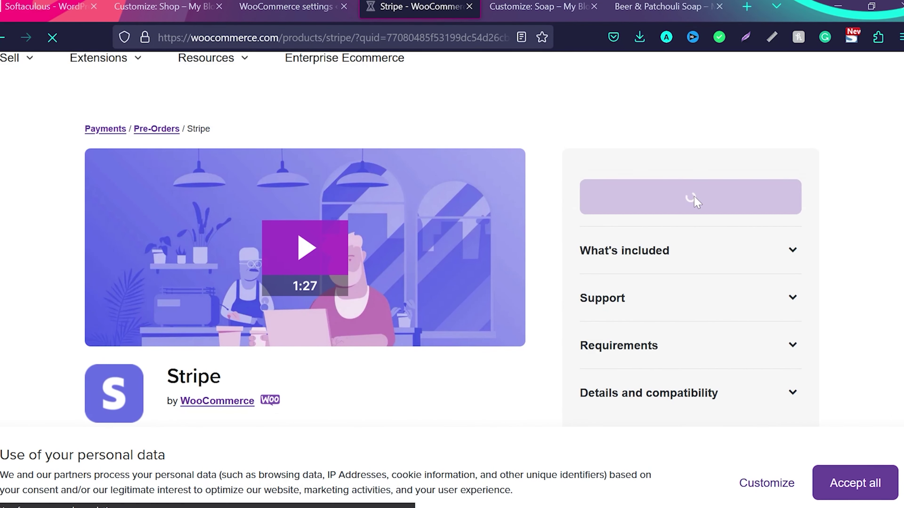
- Find the WooCommerce Stripe Payment Gateway plugin by searching the site's new plugins for stripe, and install and activate it
{"action": "mouse_move", "coordinate": [32, 307]}
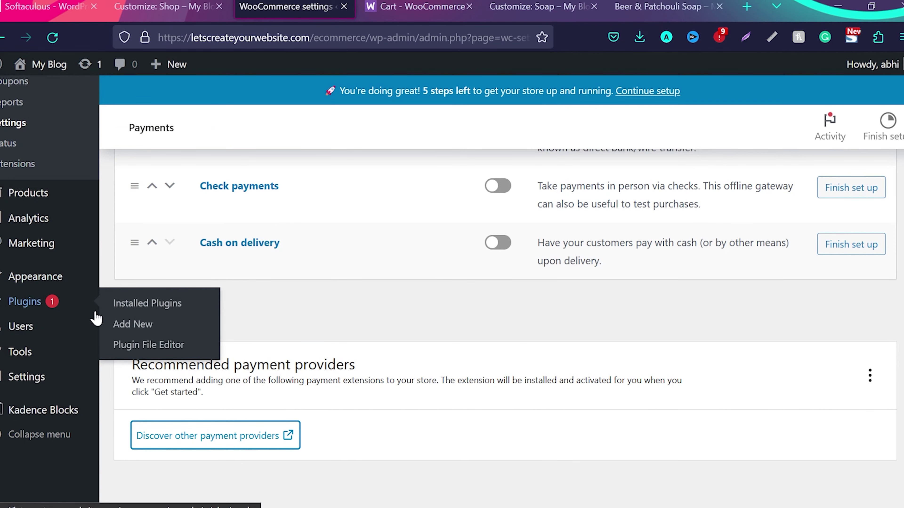
{"action": "middle_click", "coordinate": [121, 323]}
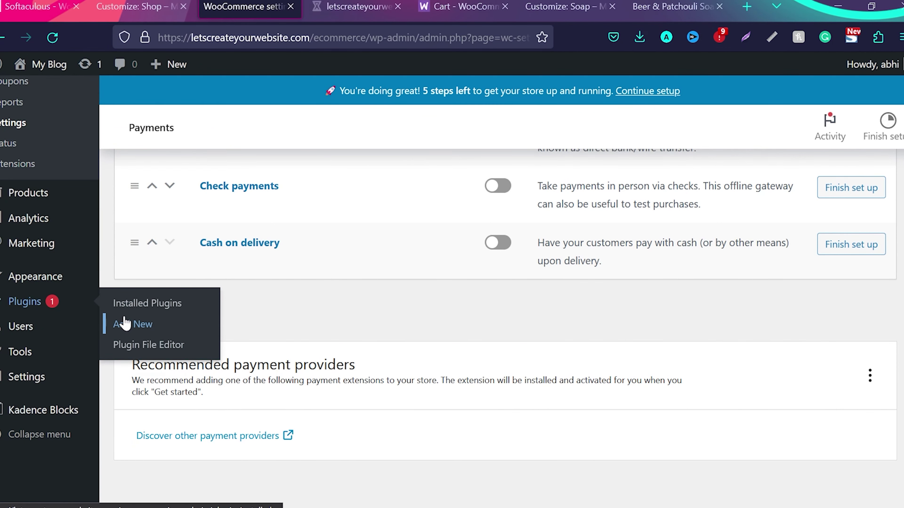
{"action": "left_click", "coordinate": [350, 6]}
{"action": "type", "text": "stripe"}
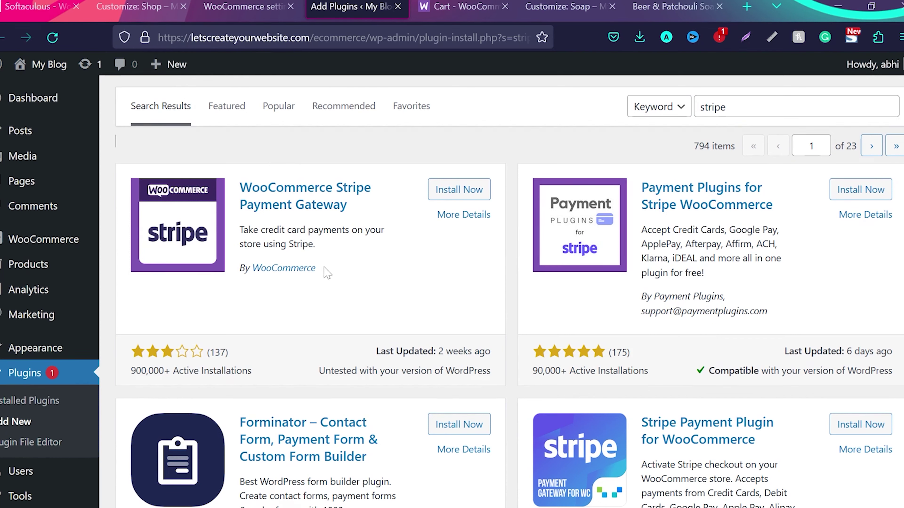
{"action": "left_click_drag", "start_coordinate": [322, 268], "coordinate": [251, 275]}
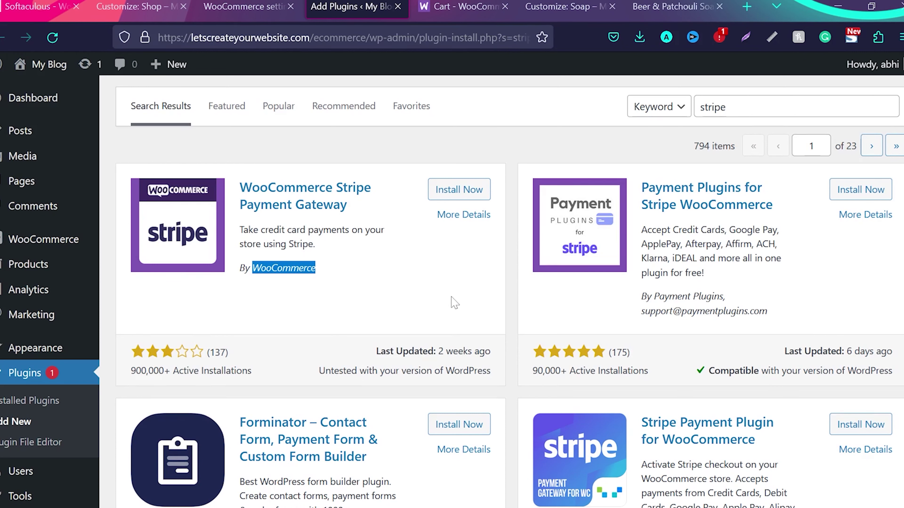
{"action": "left_click", "coordinate": [459, 191]}
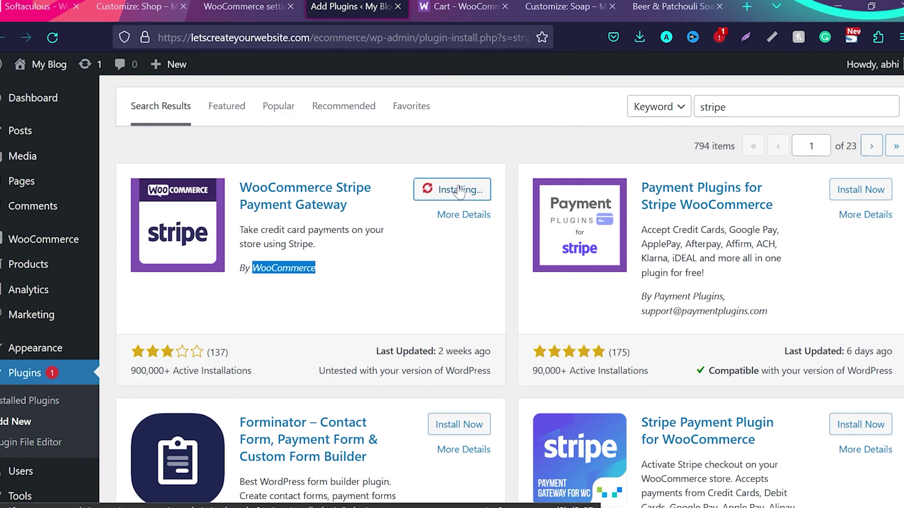
{"action": "left_click", "coordinate": [463, 194]}
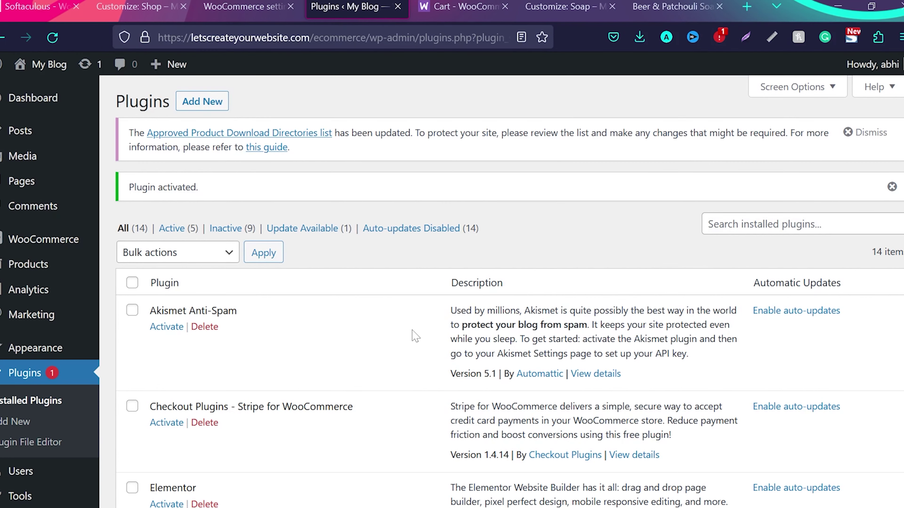
- Open the WooCommerce payment settings and examine the Stripe methods among the installed payment methods
{"action": "scroll", "coordinate": [416, 337], "scroll_direction": "down", "scroll_amount": 3}
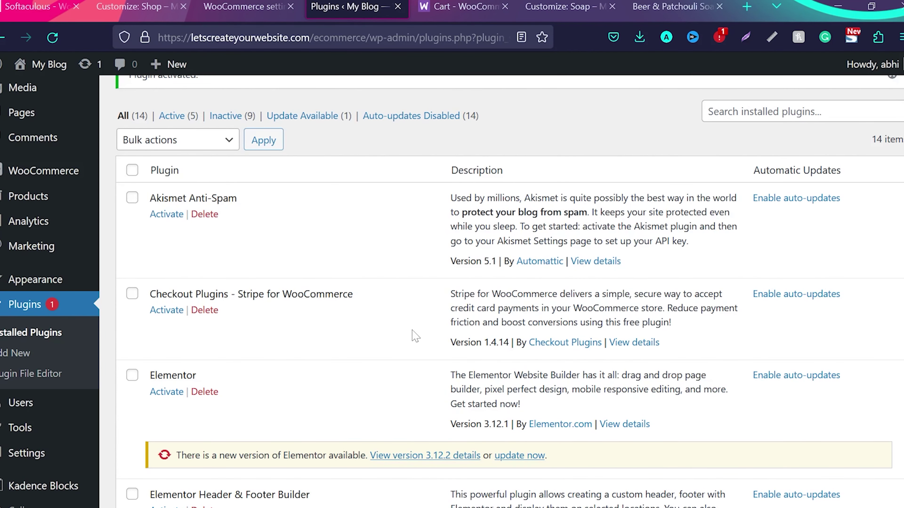
{"action": "mouse_move", "coordinate": [57, 171]}
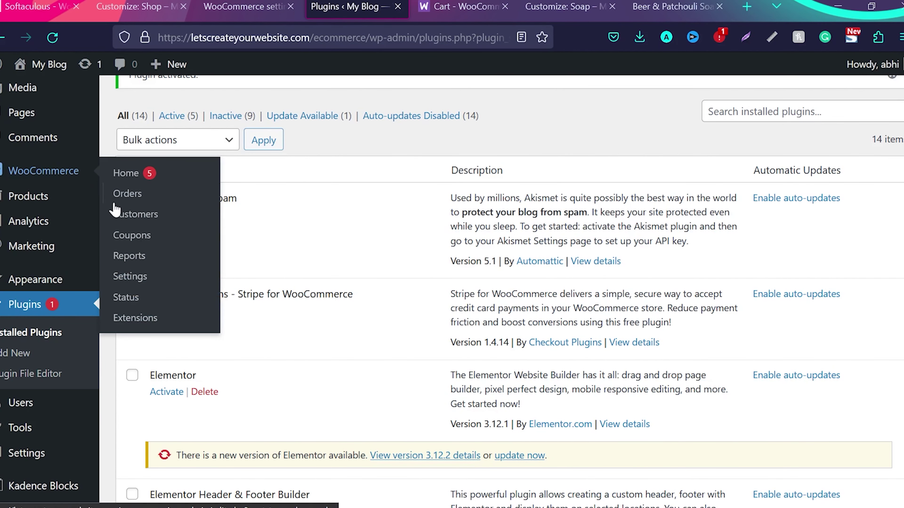
{"action": "left_click", "coordinate": [141, 277]}
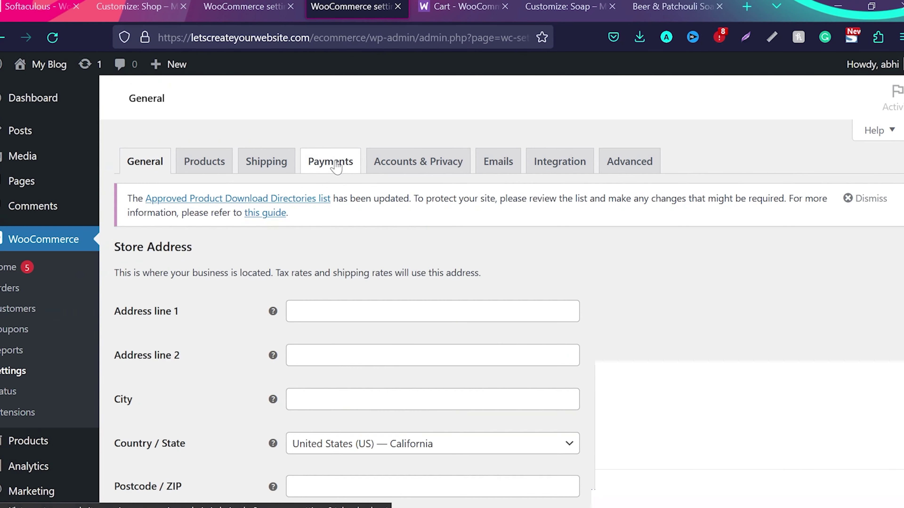
{"action": "left_click", "coordinate": [331, 162]}
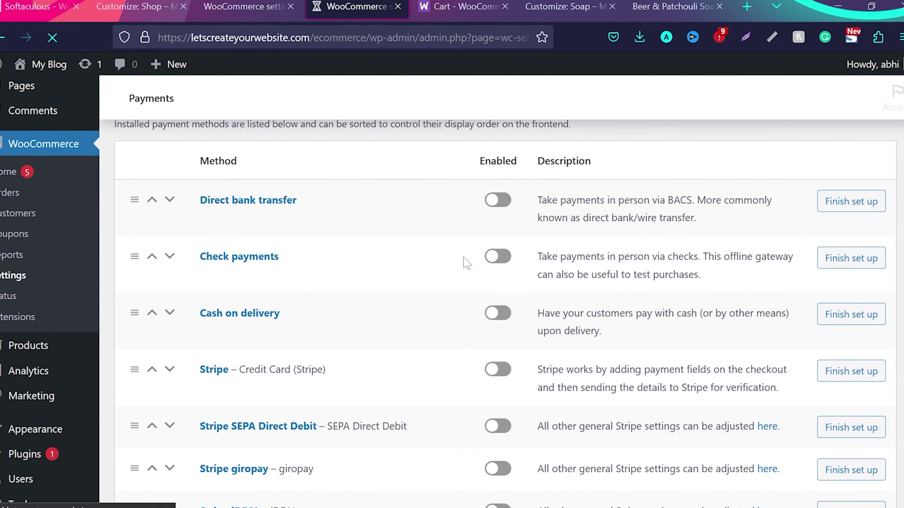
{"action": "scroll", "coordinate": [464, 261], "scroll_direction": "down", "scroll_amount": 2}
{"action": "scroll", "coordinate": [436, 355], "scroll_direction": "down", "scroll_amount": 4}
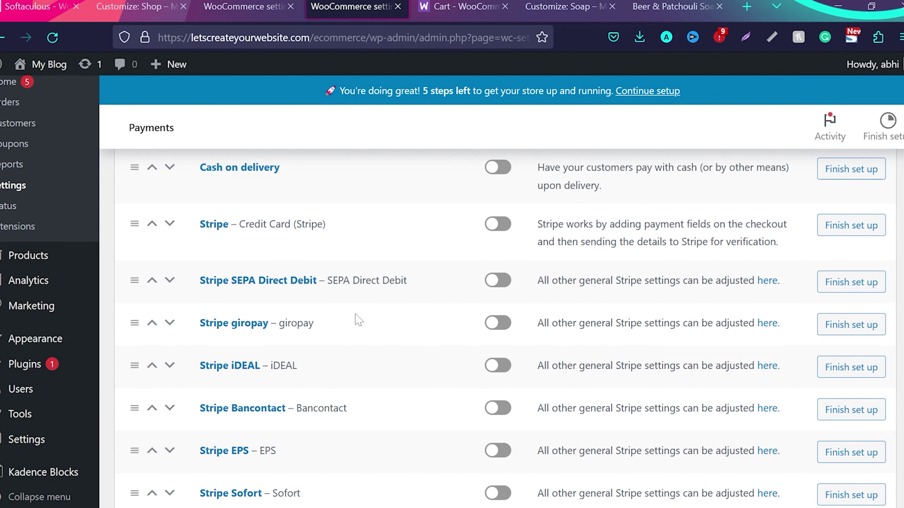
{"action": "scroll", "coordinate": [358, 320], "scroll_direction": "down", "scroll_amount": 2}
{"action": "scroll", "coordinate": [356, 313], "scroll_direction": "up", "scroll_amount": 3}
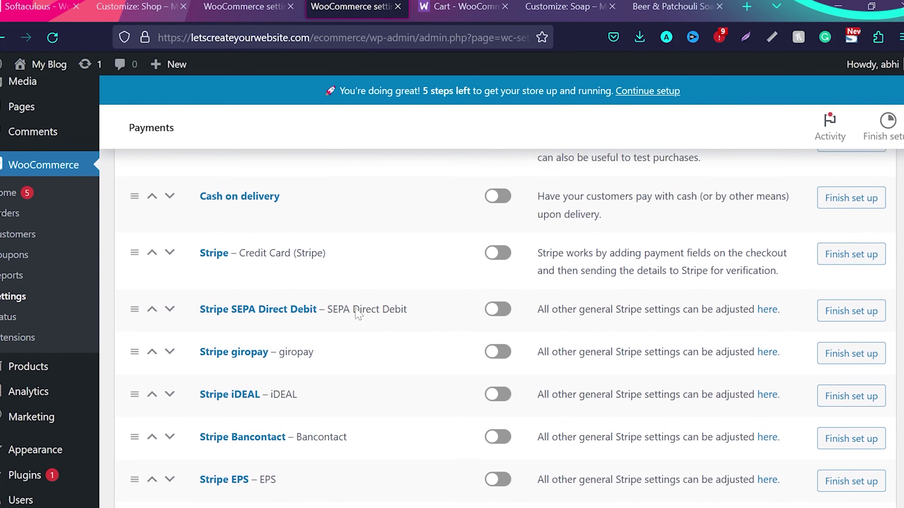
- Start enabling the Stripe credit card method, choose to create or connect an account, and submit the prefilled Stripe account form
{"action": "left_click", "coordinate": [505, 256]}
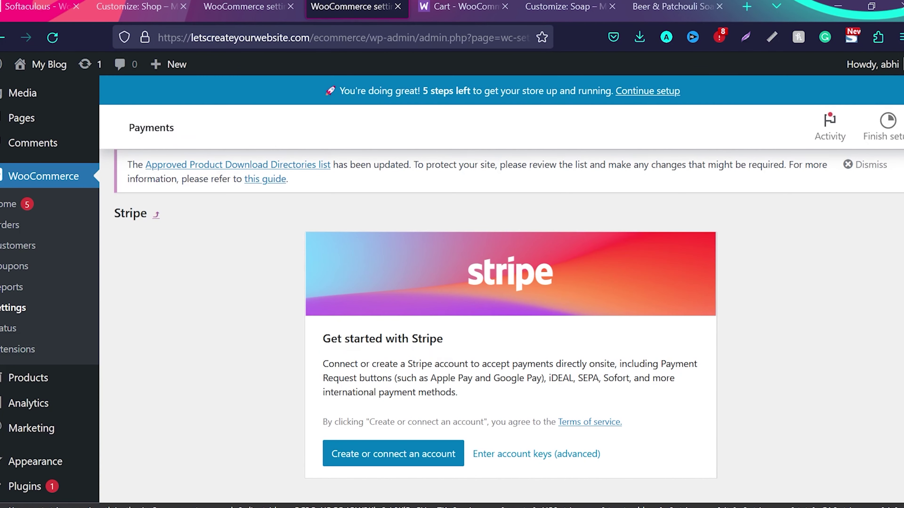
{"action": "scroll", "coordinate": [424, 436], "scroll_direction": "down", "scroll_amount": 2}
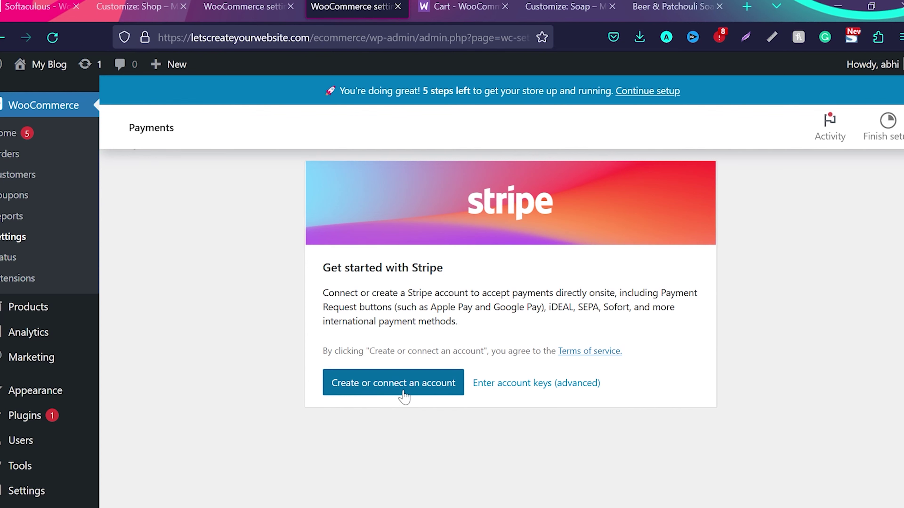
{"action": "left_click", "coordinate": [380, 385]}
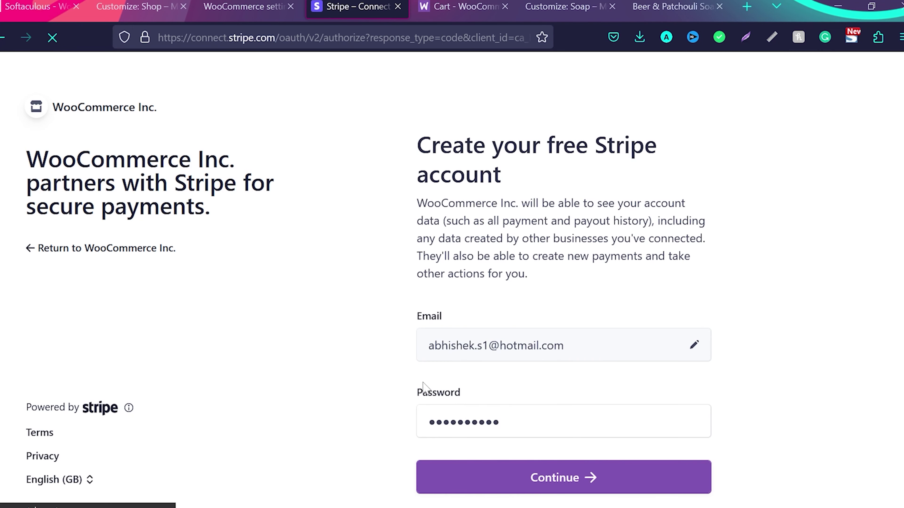
{"action": "scroll", "coordinate": [423, 386], "scroll_direction": "down", "scroll_amount": 2}
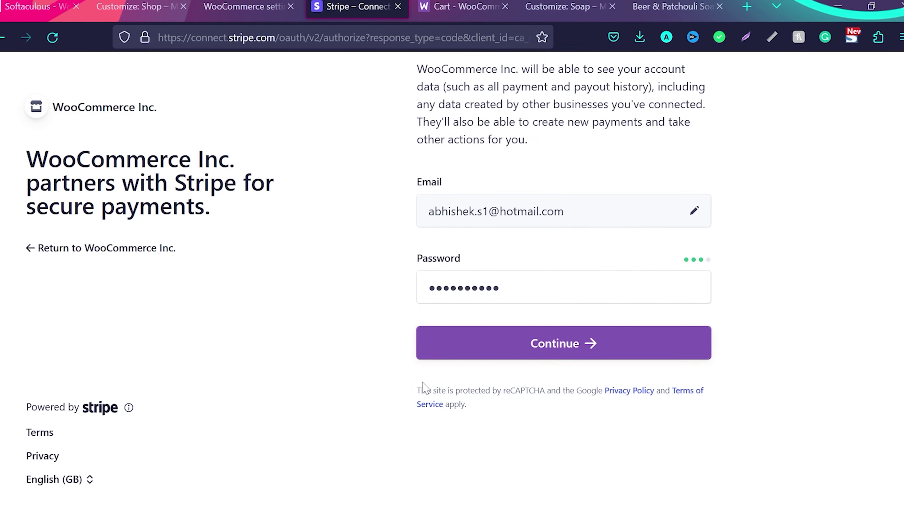
{"action": "left_click", "coordinate": [561, 345]}
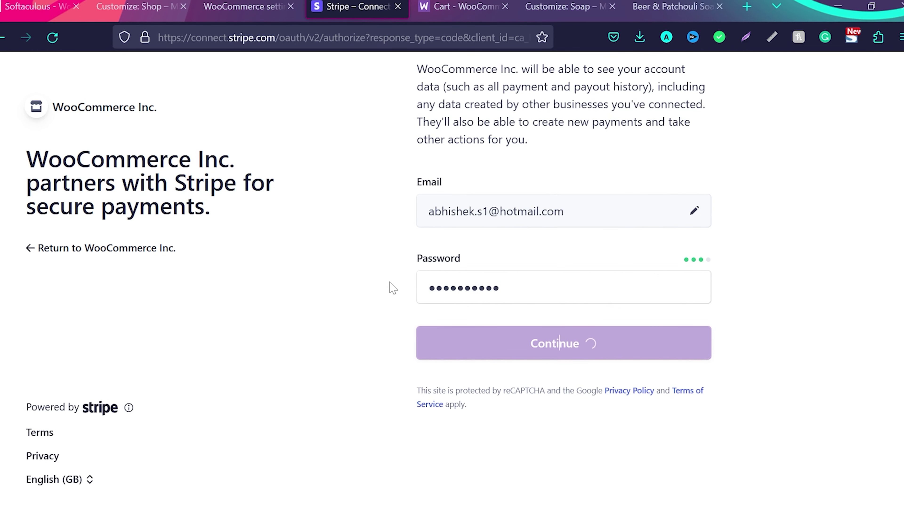
- Return to the other WooCommerce settings page, view Stripe's live account keys and webhooks form, and close it without entering keys
{"action": "key", "text": "ctrl+shift+Tab"}
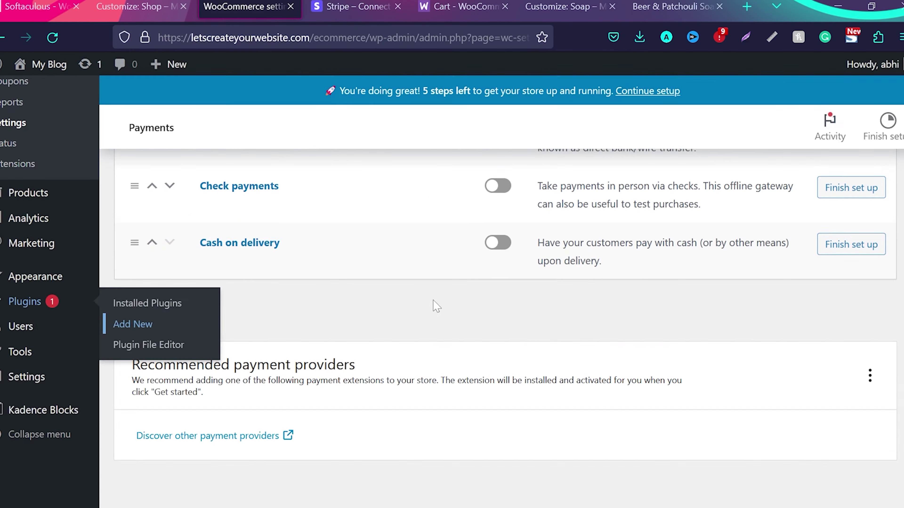
{"action": "left_click", "coordinate": [843, 282]}
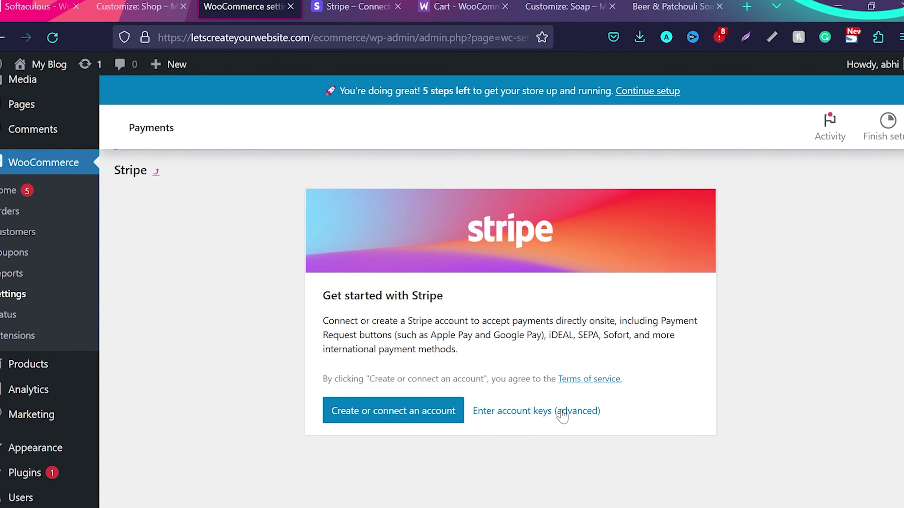
{"action": "left_click", "coordinate": [537, 440]}
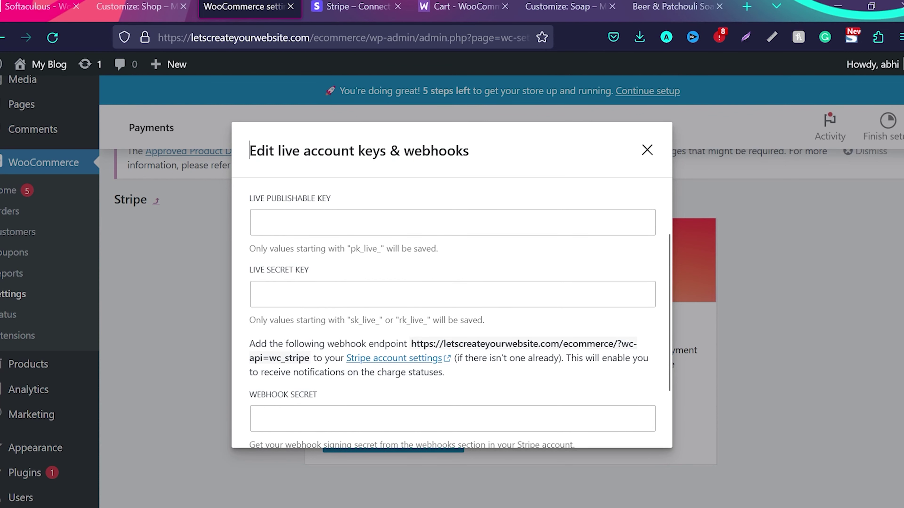
{"action": "left_click", "coordinate": [647, 150]}
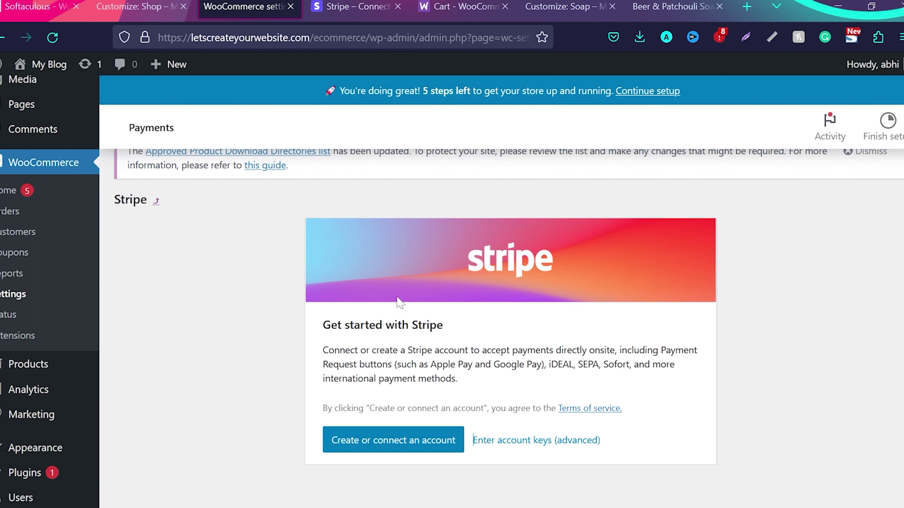
- Find the WooCommerce PayPal Payments plugin by searching the site's new plugins for paypal, and install and activate it
{"action": "scroll", "coordinate": [260, 340], "scroll_direction": "down", "scroll_amount": 3}
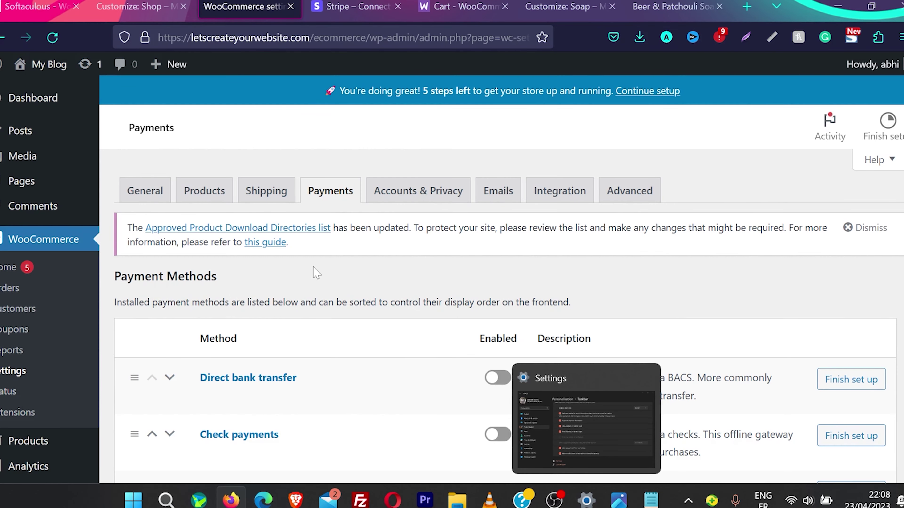
{"action": "scroll", "coordinate": [315, 269], "scroll_direction": "down", "scroll_amount": 6}
{"action": "mouse_move", "coordinate": [52, 367]}
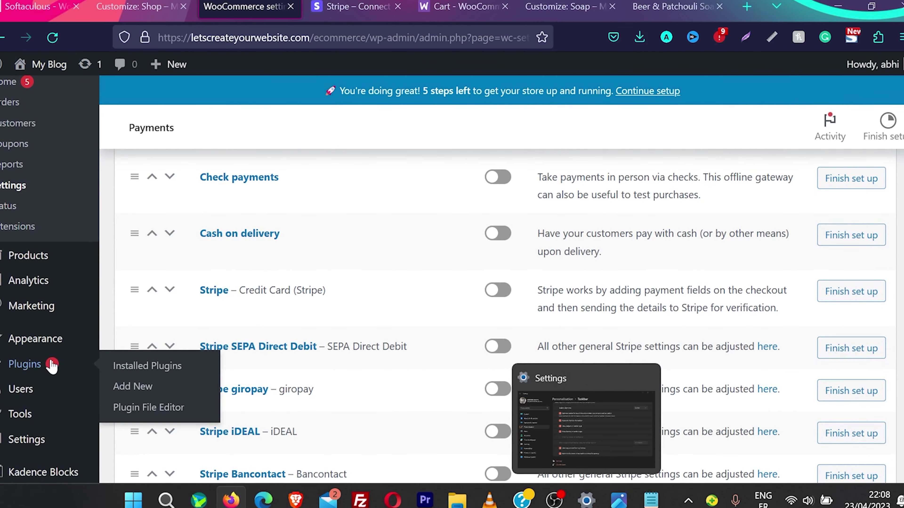
{"action": "left_click", "coordinate": [142, 391]}
{"action": "type", "text": "paypal"}
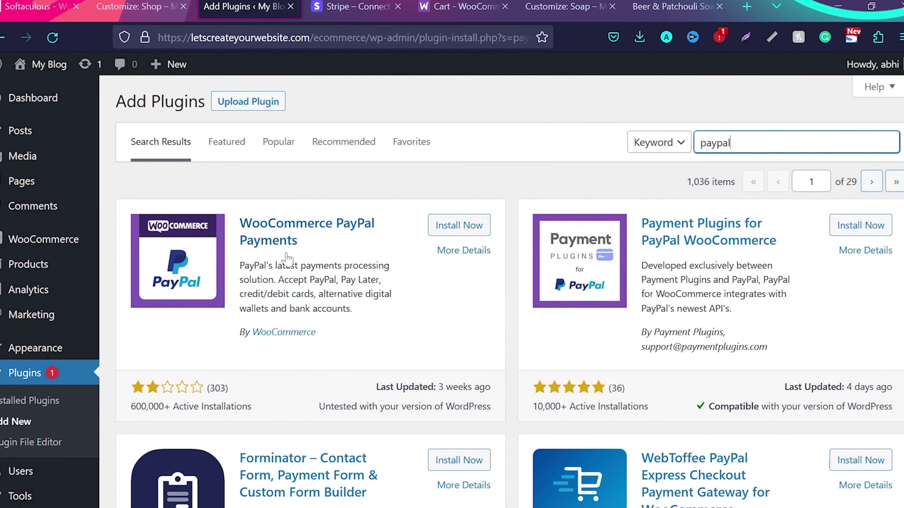
{"action": "scroll", "coordinate": [389, 317], "scroll_direction": "down", "scroll_amount": 2}
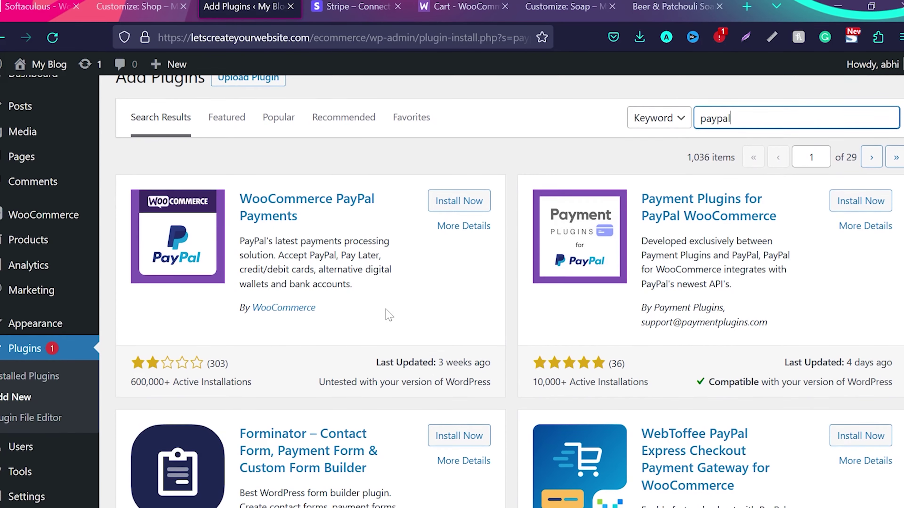
{"action": "scroll", "coordinate": [389, 315], "scroll_direction": "down", "scroll_amount": 1}
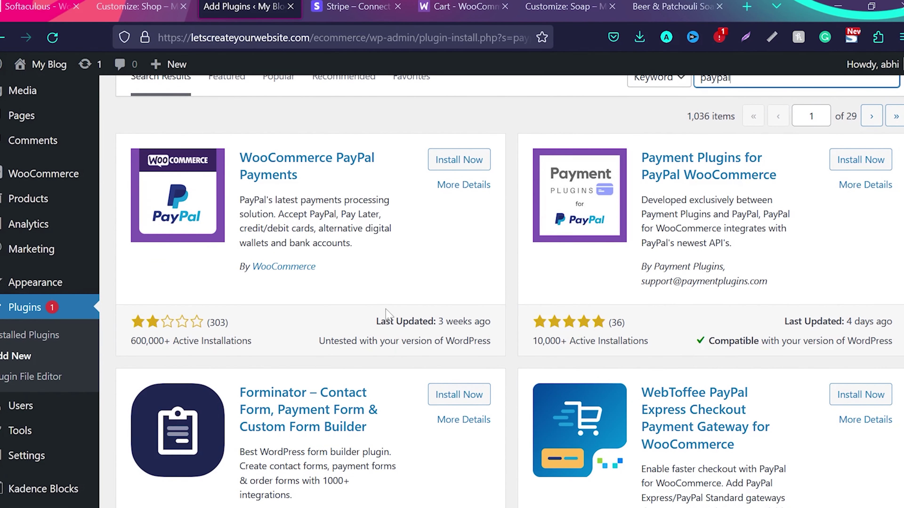
{"action": "left_click", "coordinate": [417, 234]}
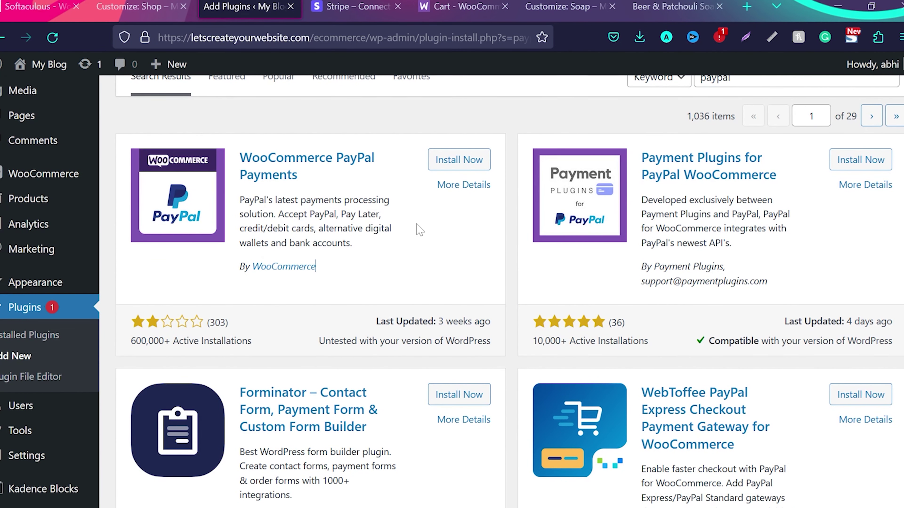
{"action": "left_click", "coordinate": [456, 165]}
{"action": "left_click", "coordinate": [459, 166]}
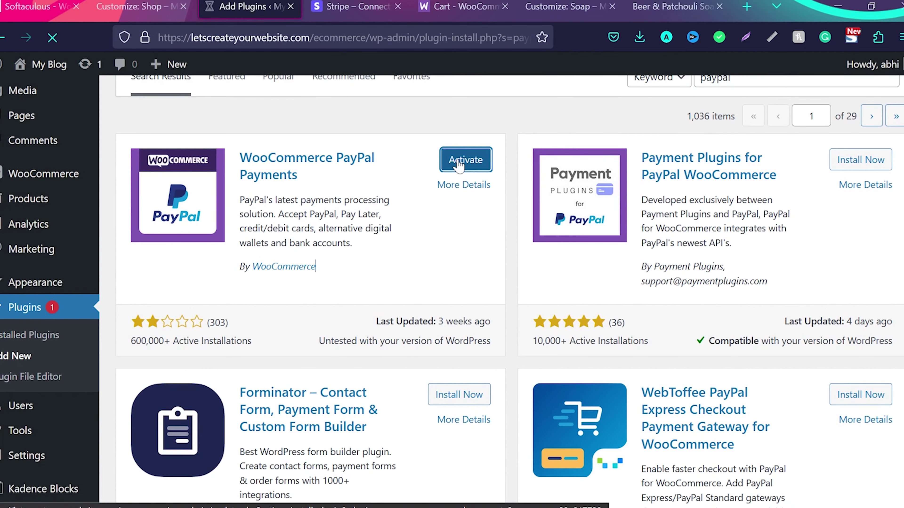
- Open the WooCommerce payment settings and start enabling the PayPal payment method to reach its account setup
{"action": "mouse_move", "coordinate": [73, 244]}
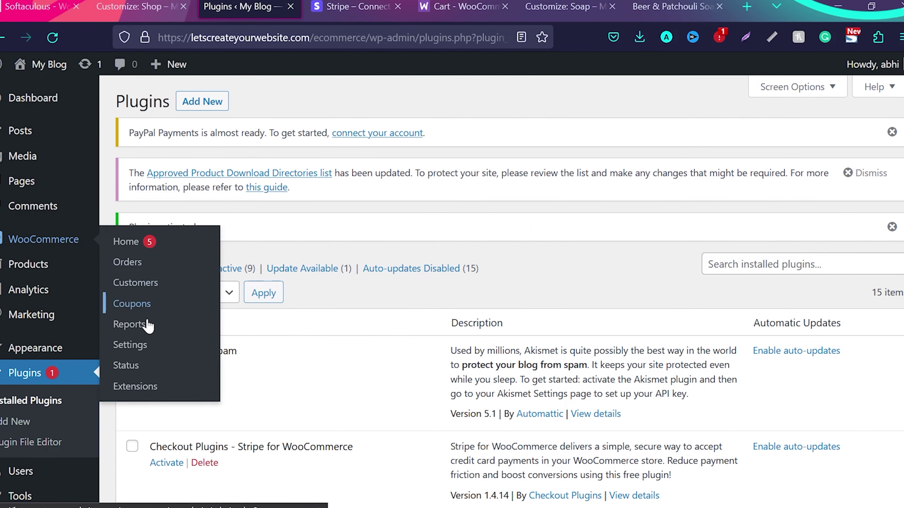
{"action": "left_click", "coordinate": [151, 347]}
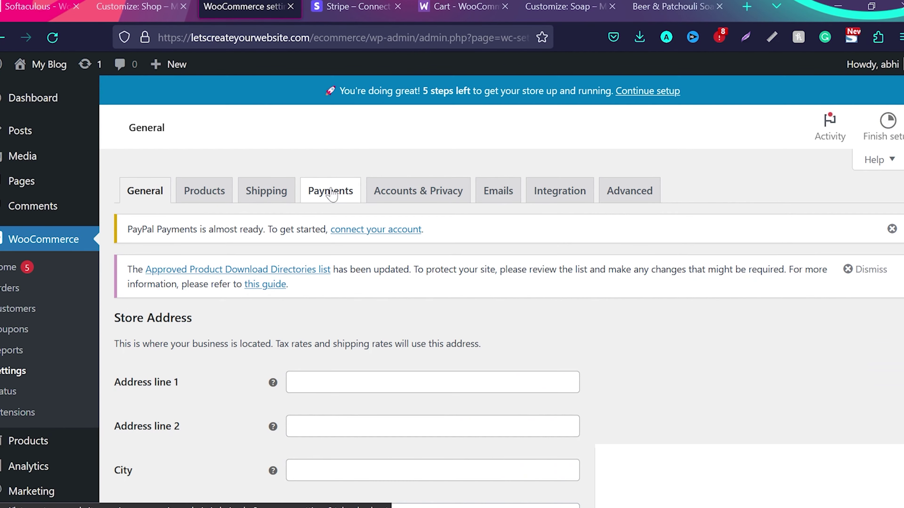
{"action": "left_click", "coordinate": [329, 192]}
{"action": "scroll", "coordinate": [629, 333], "scroll_direction": "down", "scroll_amount": 5}
{"action": "scroll", "coordinate": [631, 317], "scroll_direction": "down", "scroll_amount": 6}
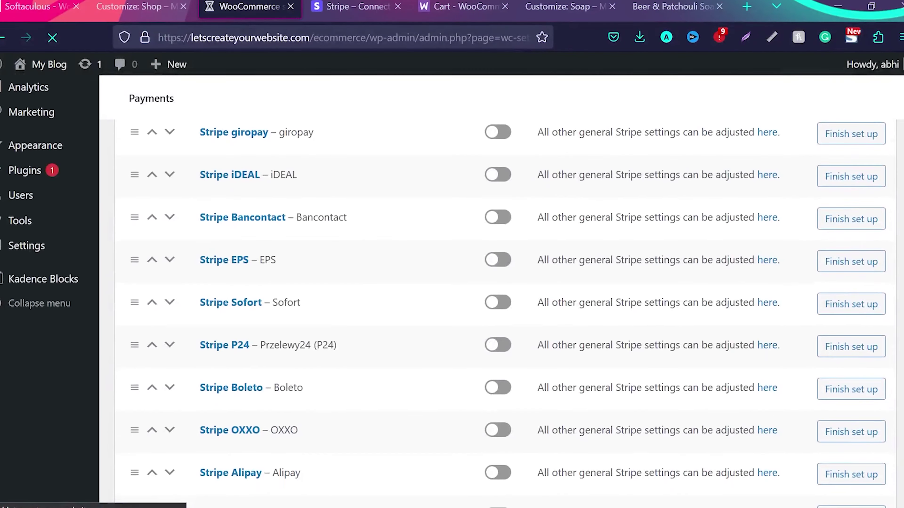
{"action": "scroll", "coordinate": [594, 370], "scroll_direction": "up", "scroll_amount": 2}
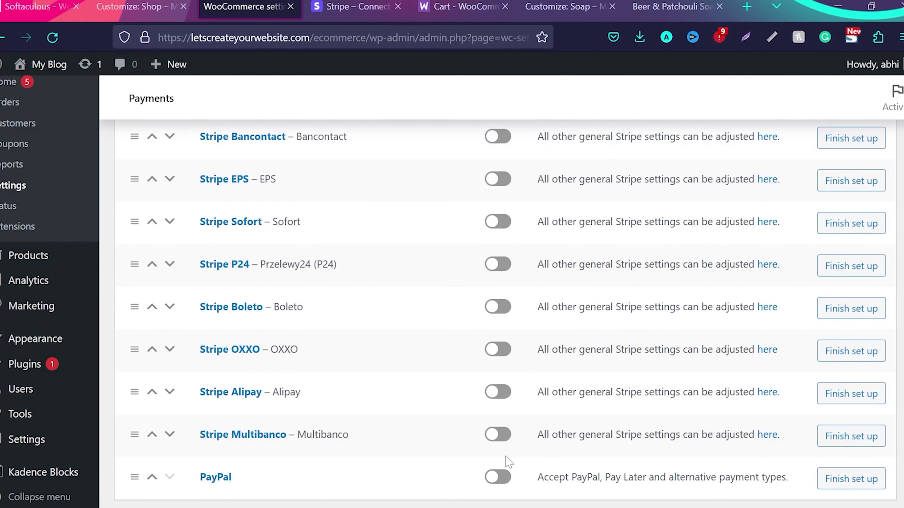
{"action": "left_click", "coordinate": [498, 477]}
{"action": "scroll", "coordinate": [507, 261], "scroll_direction": "down", "scroll_amount": 3}
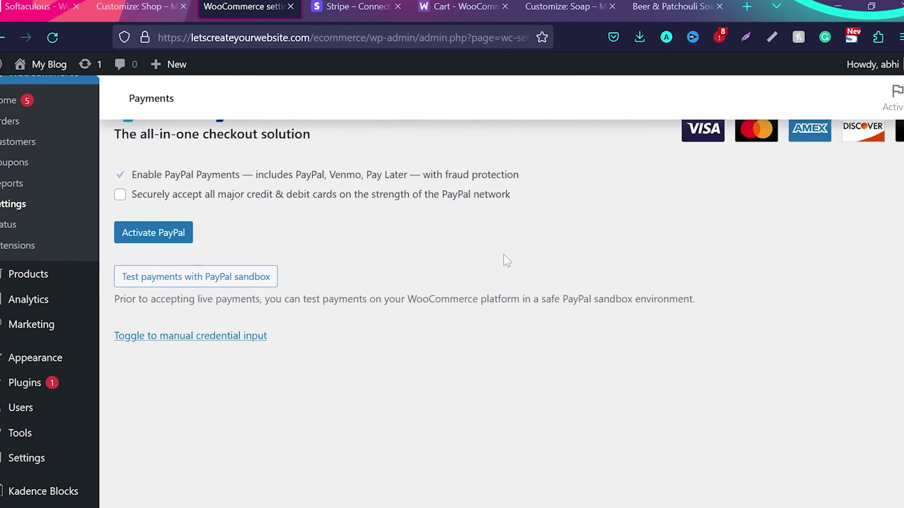
- Start activating PayPal, complete the motorcycles security challenge, view the account connection form, and close it without connecting an account
{"action": "left_click", "coordinate": [146, 335]}
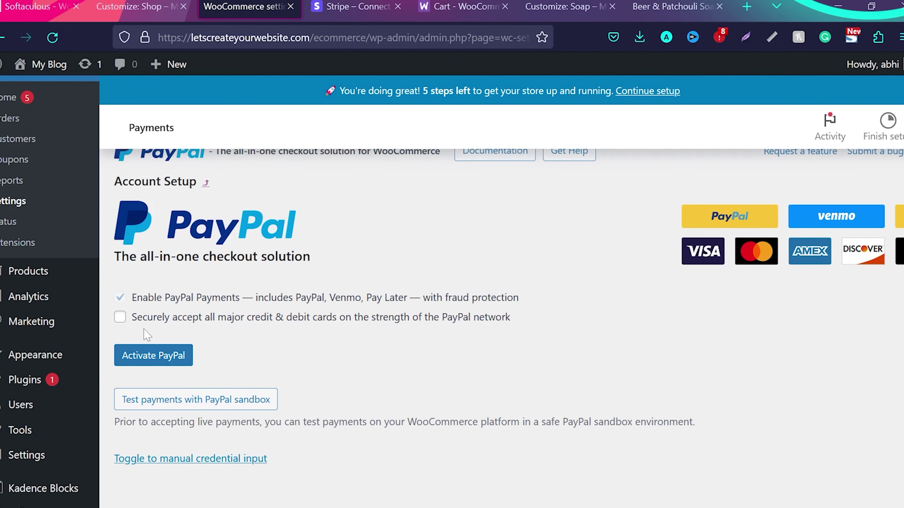
{"action": "left_click", "coordinate": [457, 335]}
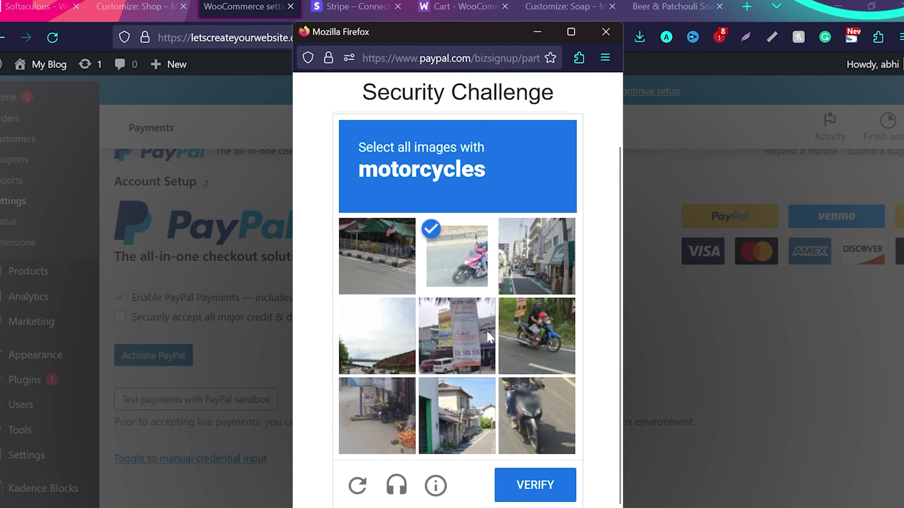
{"action": "left_click", "coordinate": [519, 336]}
{"action": "left_click", "coordinate": [531, 484]}
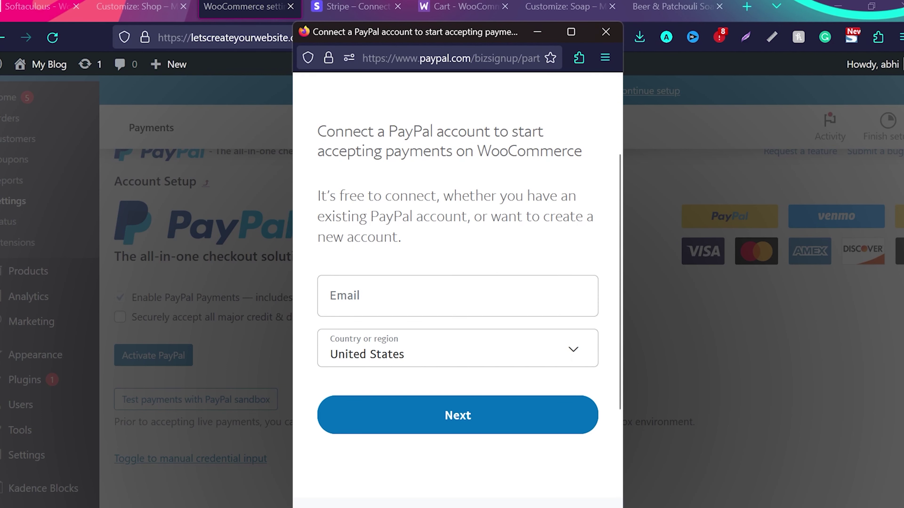
{"action": "left_click_drag", "start_coordinate": [327, 132], "coordinate": [459, 132]}
{"action": "left_click", "coordinate": [460, 131]}
{"action": "left_click", "coordinate": [458, 417]}
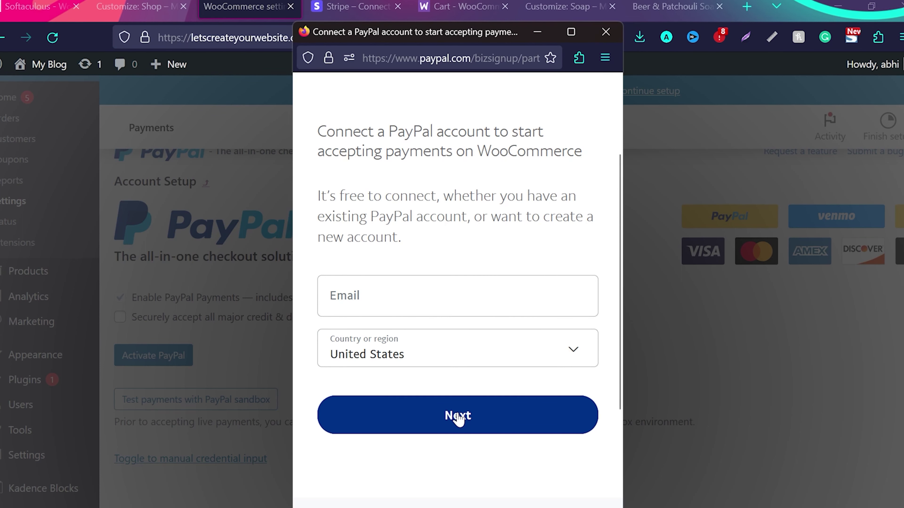
{"action": "left_click", "coordinate": [606, 32]}
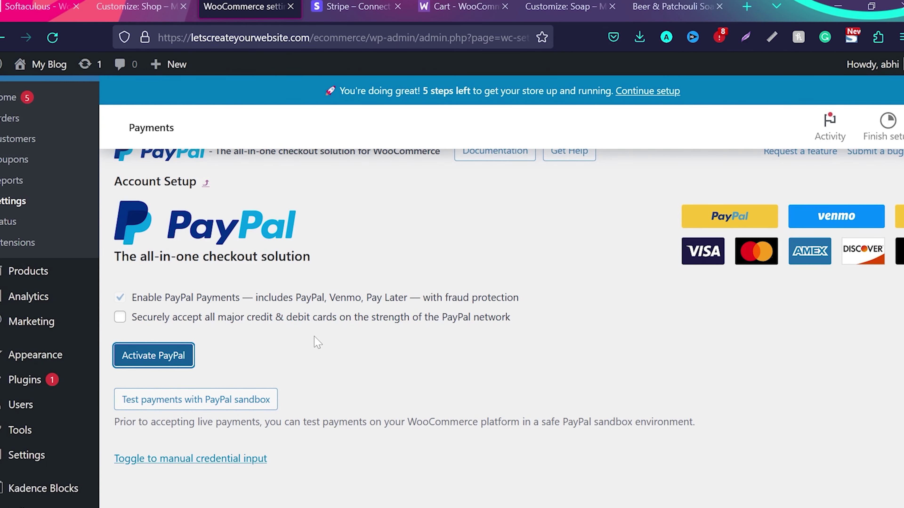
{"action": "scroll", "coordinate": [317, 343], "scroll_direction": "down", "scroll_amount": 1}
{"action": "scroll", "coordinate": [318, 343], "scroll_direction": "up", "scroll_amount": 1}
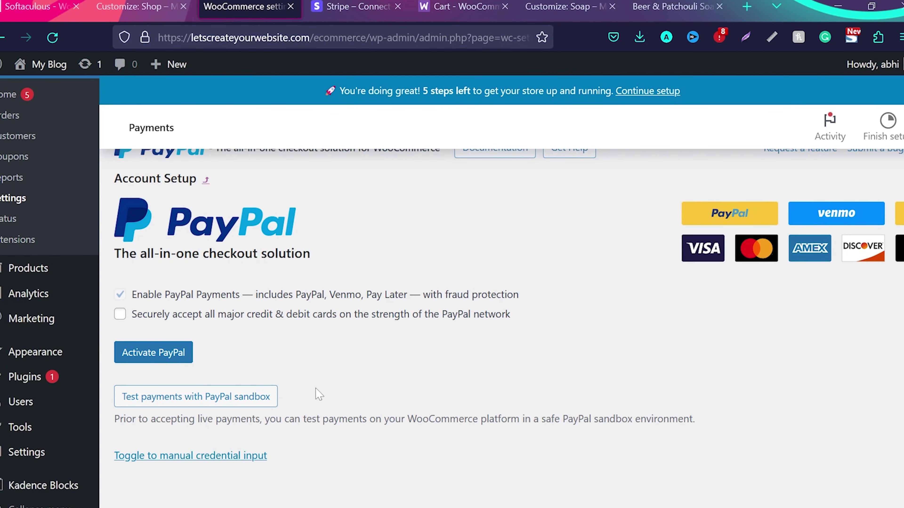
{"action": "scroll", "coordinate": [319, 394], "scroll_direction": "down", "scroll_amount": 1}
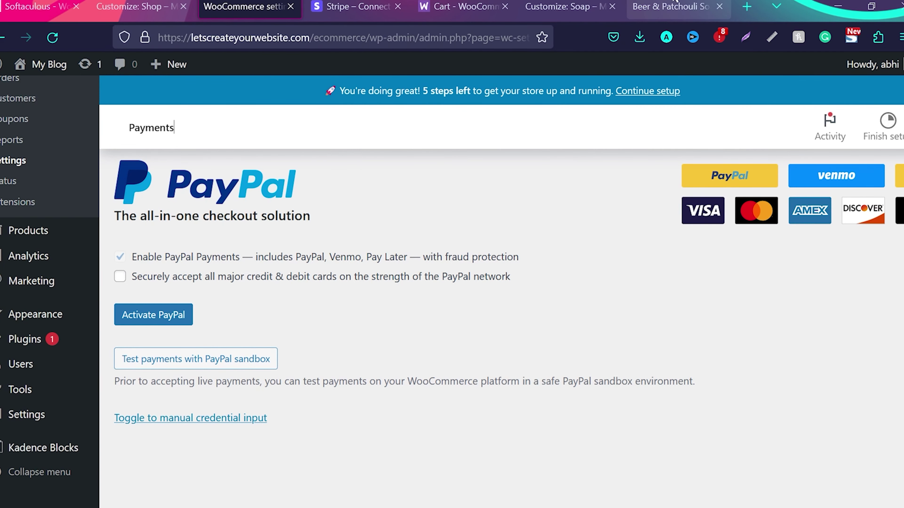
- Return to the storefront's shop page, show products as a grid, add the Soap product to the cart, and view the cart
{"action": "left_click", "coordinate": [673, 6]}
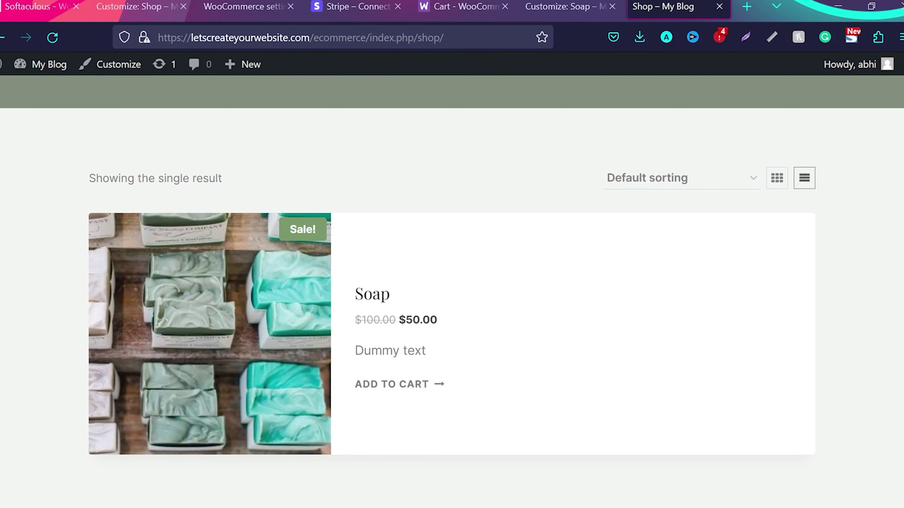
{"action": "left_click", "coordinate": [778, 178]}
{"action": "left_click", "coordinate": [170, 293]}
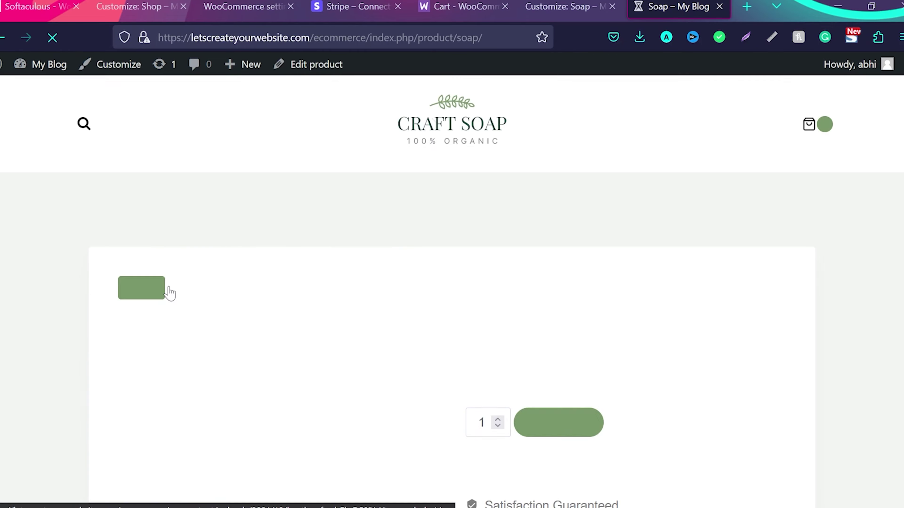
{"action": "left_click", "coordinate": [605, 284]}
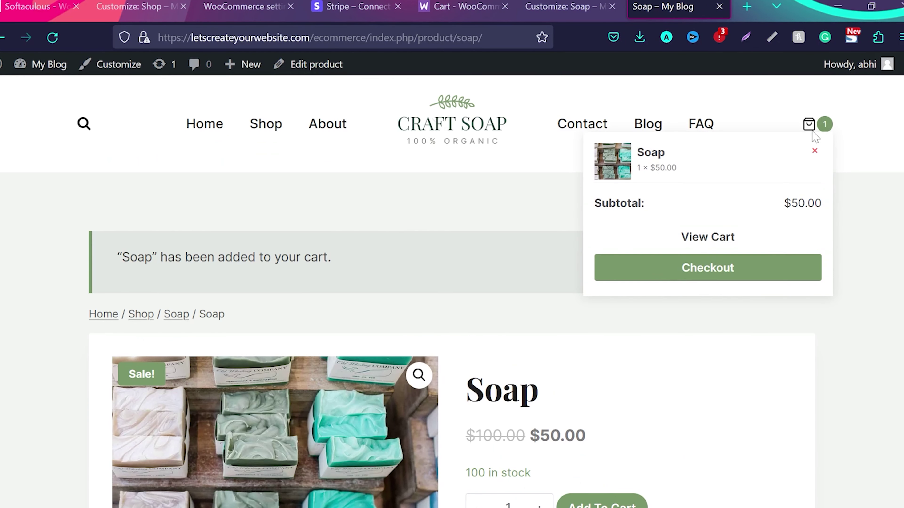
{"action": "left_click", "coordinate": [708, 238]}
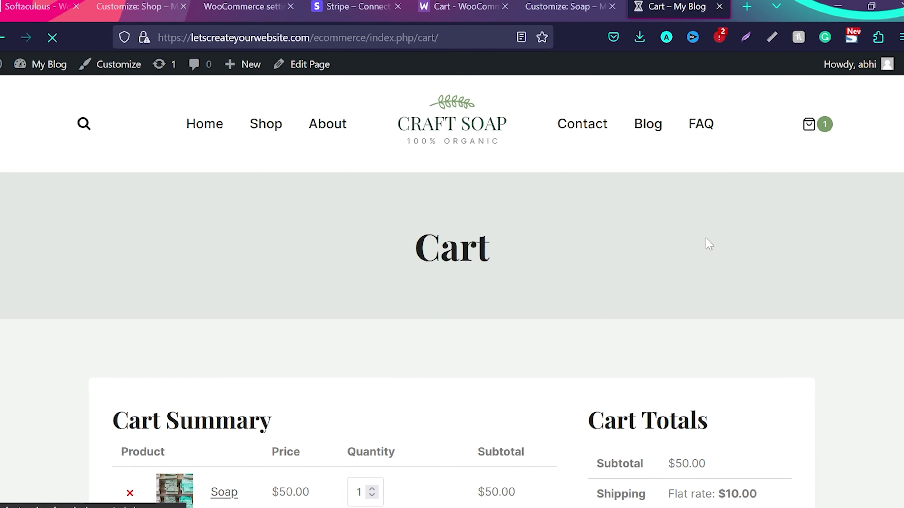
- Raise the Soap quantity in the cart to 4 and look at the coupon code field without applying a coupon
{"action": "scroll", "coordinate": [410, 307], "scroll_direction": "down", "scroll_amount": 5}
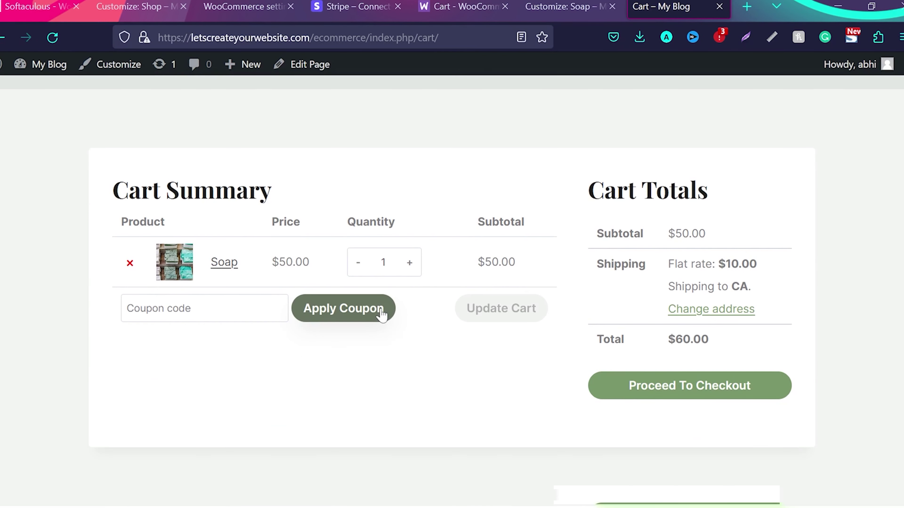
{"action": "left_click", "coordinate": [409, 263]}
{"action": "left_click", "coordinate": [410, 262]}
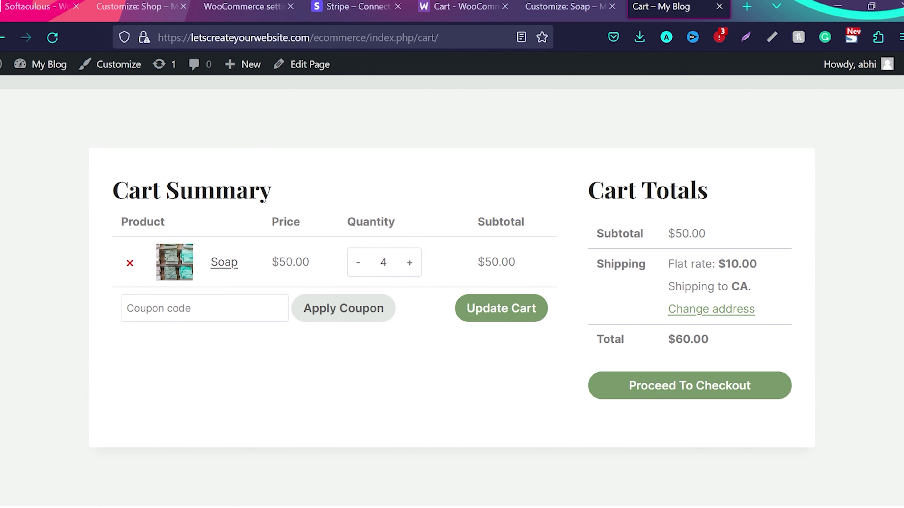
{"action": "left_click", "coordinate": [161, 308]}
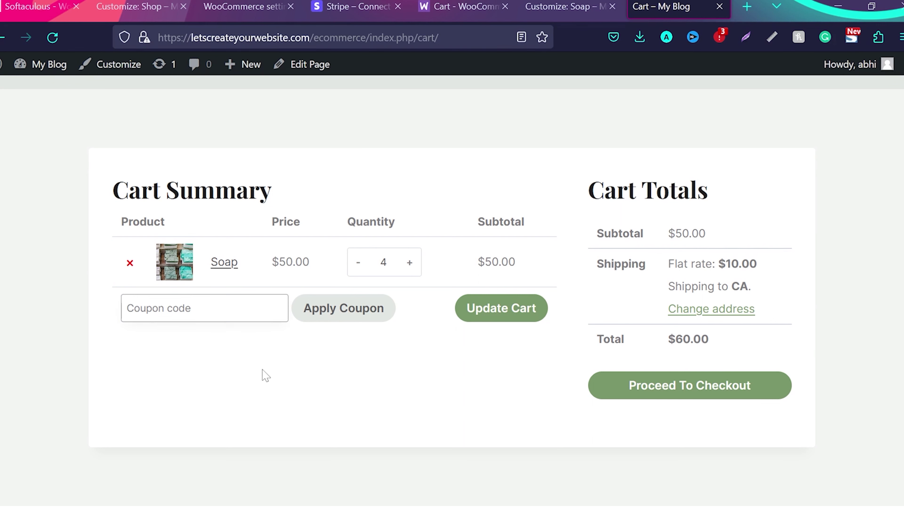
{"action": "left_click", "coordinate": [295, 401]}
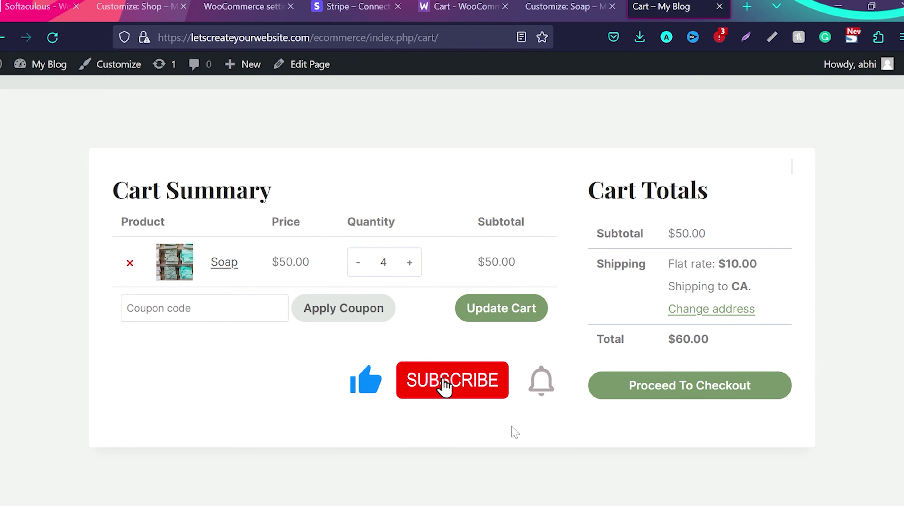
- Proceed to checkout and examine the billing form, the order summary, and the payment methods notice
{"action": "left_click", "coordinate": [704, 388]}
{"action": "scroll", "coordinate": [707, 388], "scroll_direction": "down", "scroll_amount": 8}
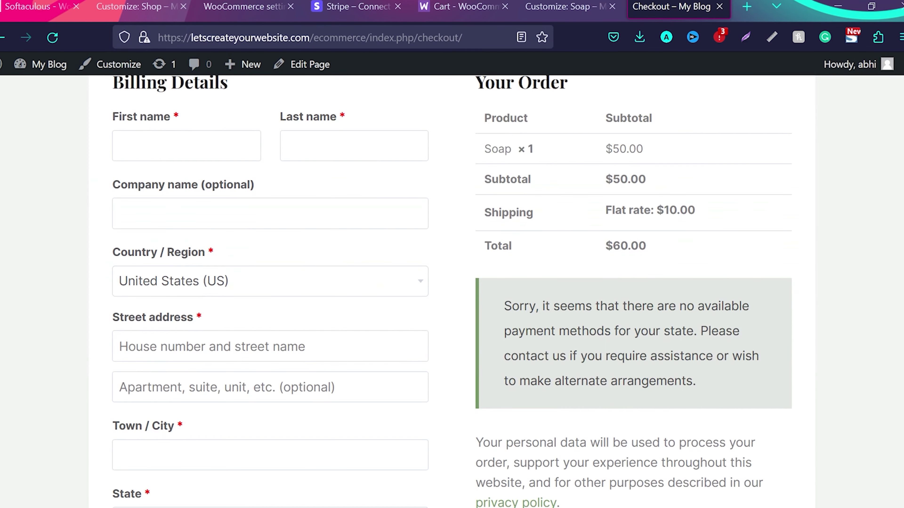
{"action": "scroll", "coordinate": [448, 419], "scroll_direction": "down", "scroll_amount": 3}
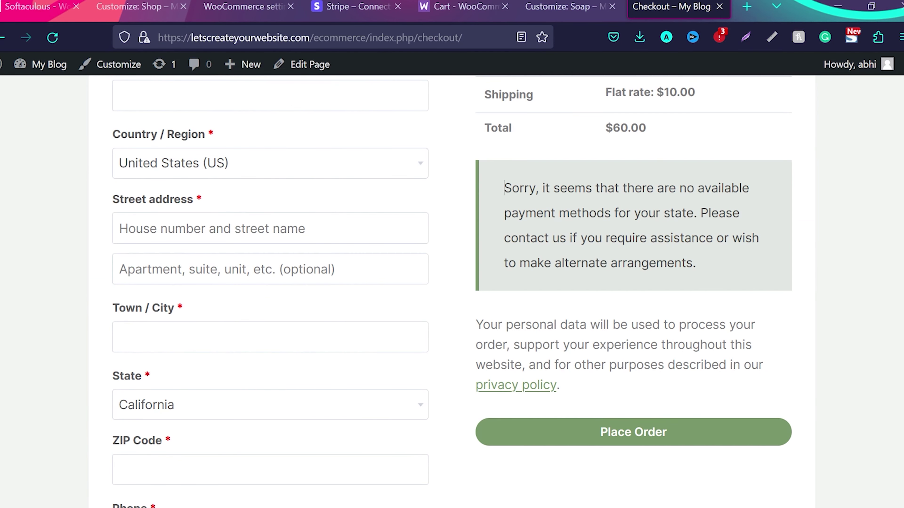
{"action": "left_click_drag", "start_coordinate": [504, 188], "coordinate": [707, 264]}
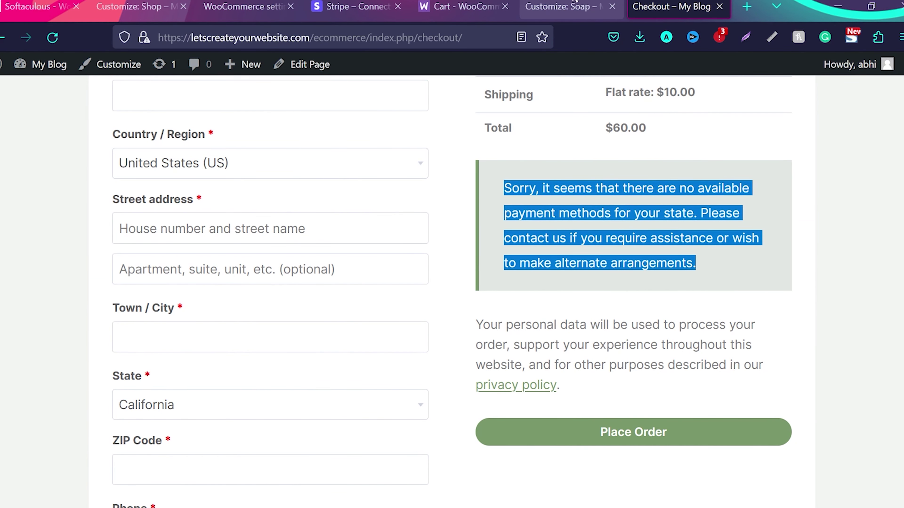
- Return to the WooCommerce payment methods list and review which methods are enabled, comparing it with the checkout page
{"action": "left_click", "coordinate": [245, 6]}
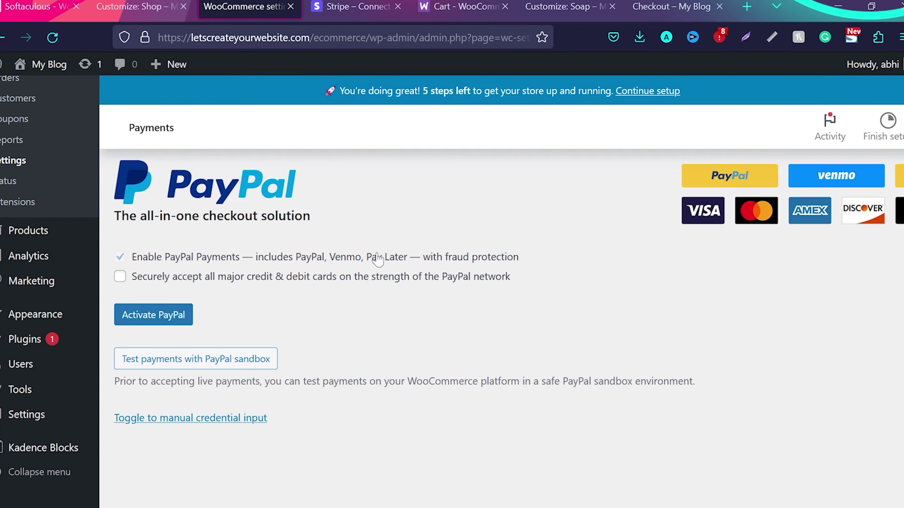
{"action": "scroll", "coordinate": [378, 259], "scroll_direction": "up", "scroll_amount": 3}
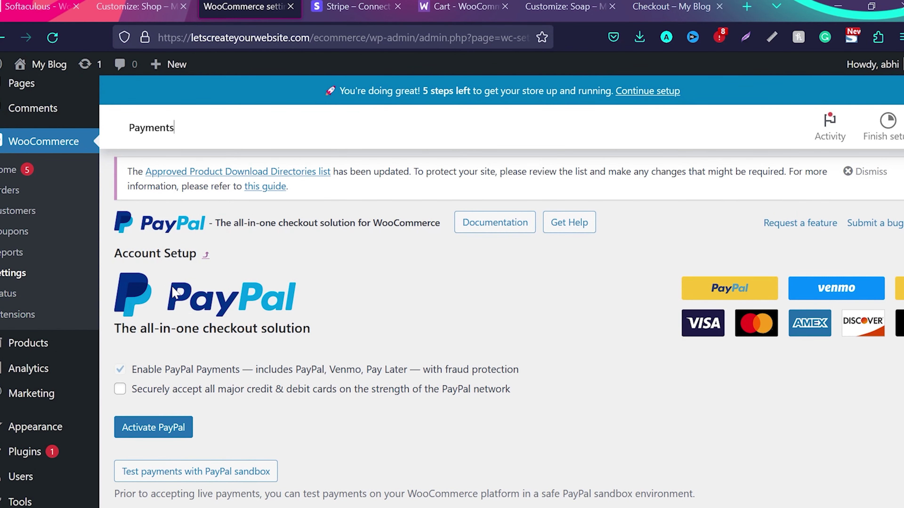
{"action": "key", "text": "alt+Left"}
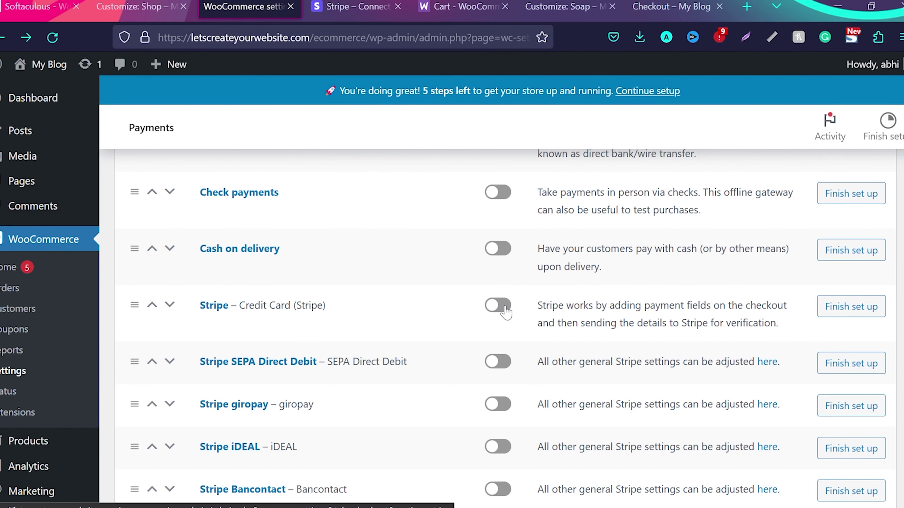
{"action": "key", "text": "ctrl+Tab"}
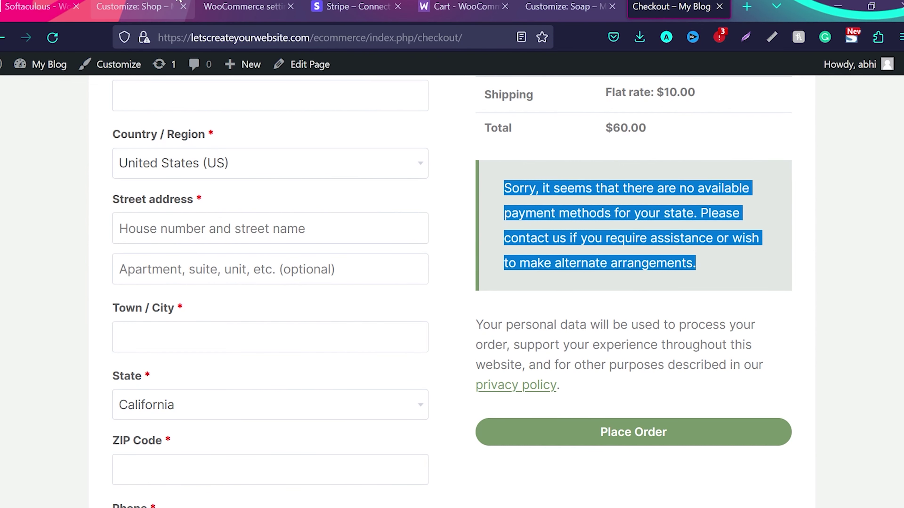
{"action": "left_click", "coordinate": [162, 2]}
{"action": "left_click", "coordinate": [220, 2]}
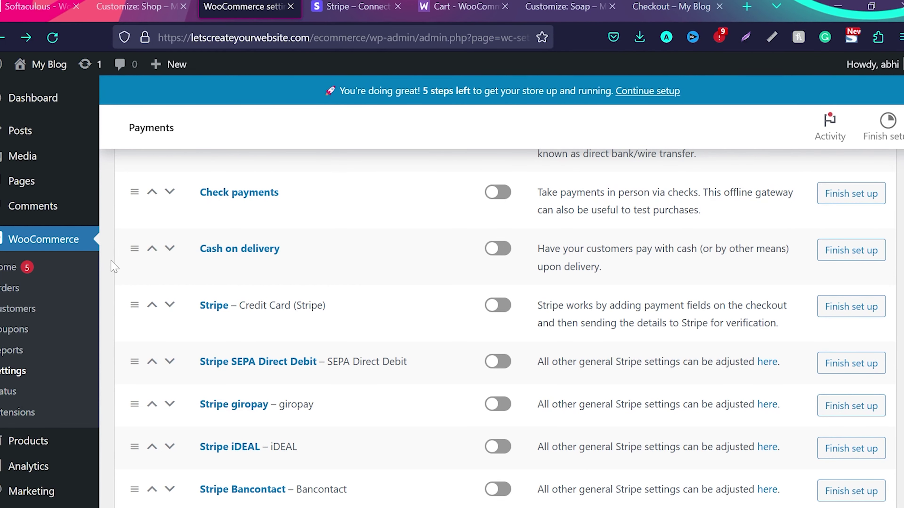
{"action": "scroll", "coordinate": [113, 267], "scroll_direction": "down", "scroll_amount": 6}
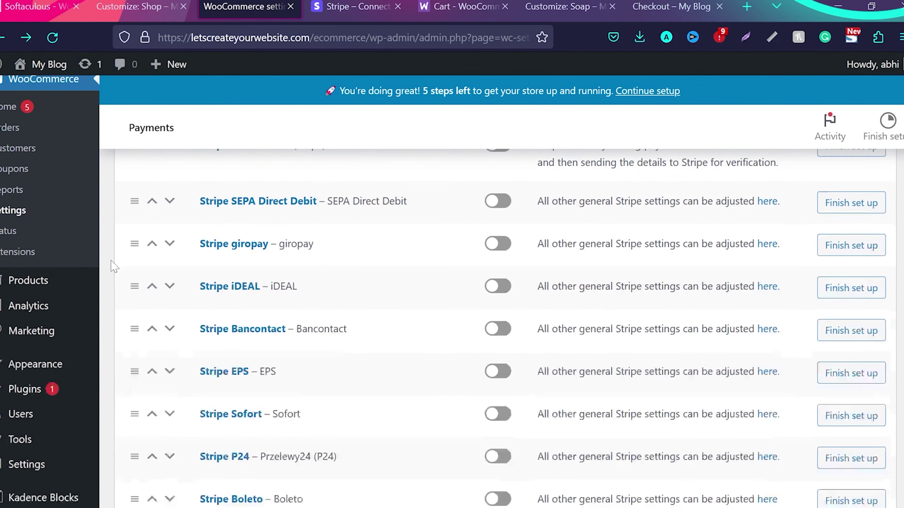
- Open the installed plugins in a separate tab, go to adding a new plugin, and search for wordfence
{"action": "mouse_move", "coordinate": [82, 366]}
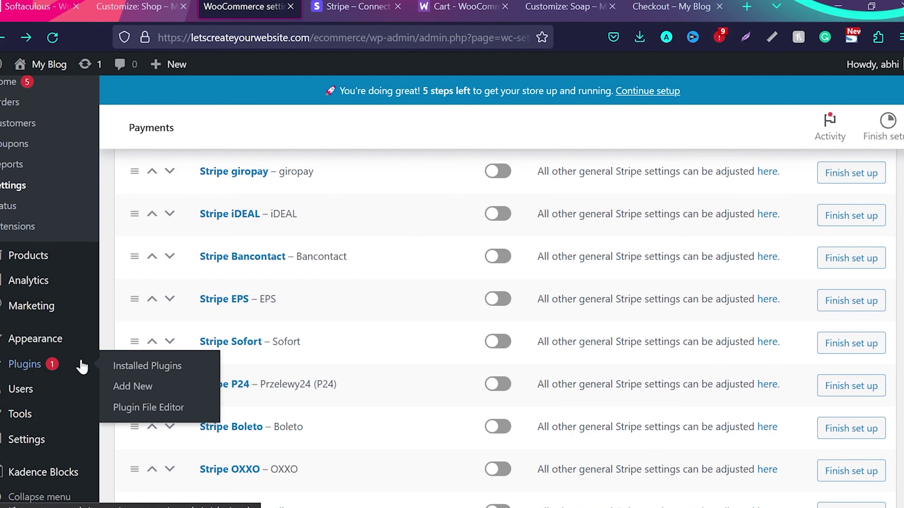
{"action": "middle_click", "coordinate": [139, 363]}
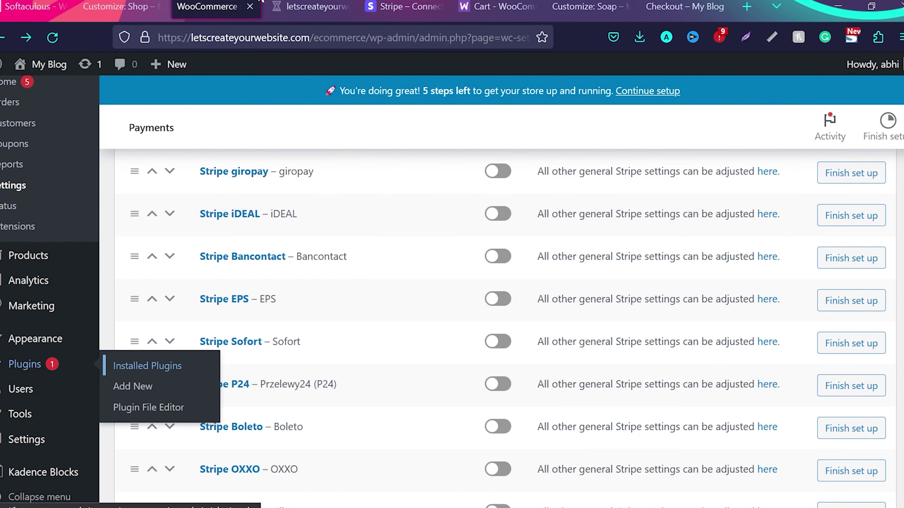
{"action": "left_click", "coordinate": [325, 3]}
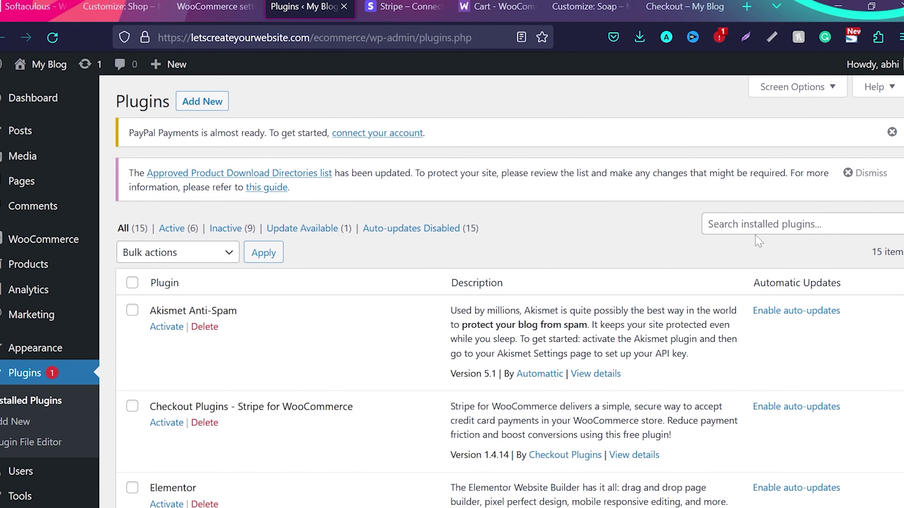
{"action": "left_click", "coordinate": [212, 103]}
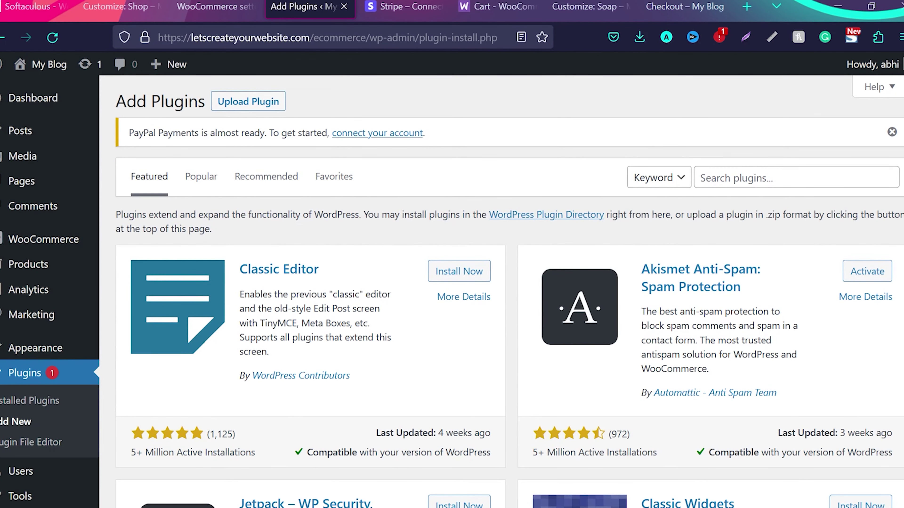
{"action": "left_click", "coordinate": [701, 178]}
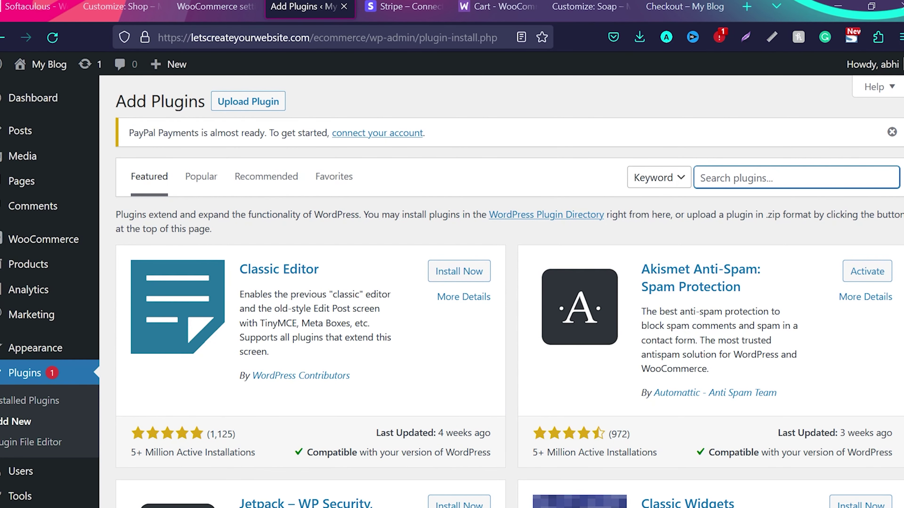
{"action": "type", "text": "wordfence"}
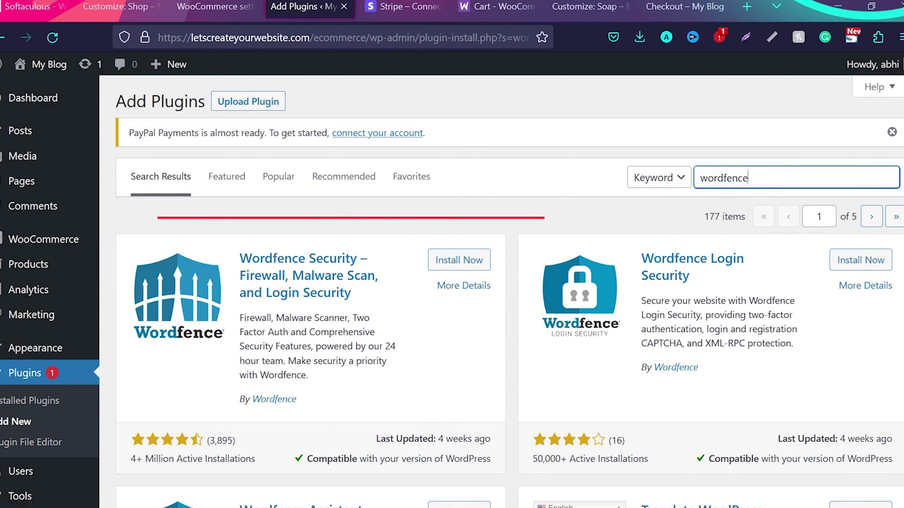
- Replace the plugin search term with updraft to find the backup plugin
{"action": "key", "text": "ctrl+a"}
{"action": "type", "text": "updraft"}
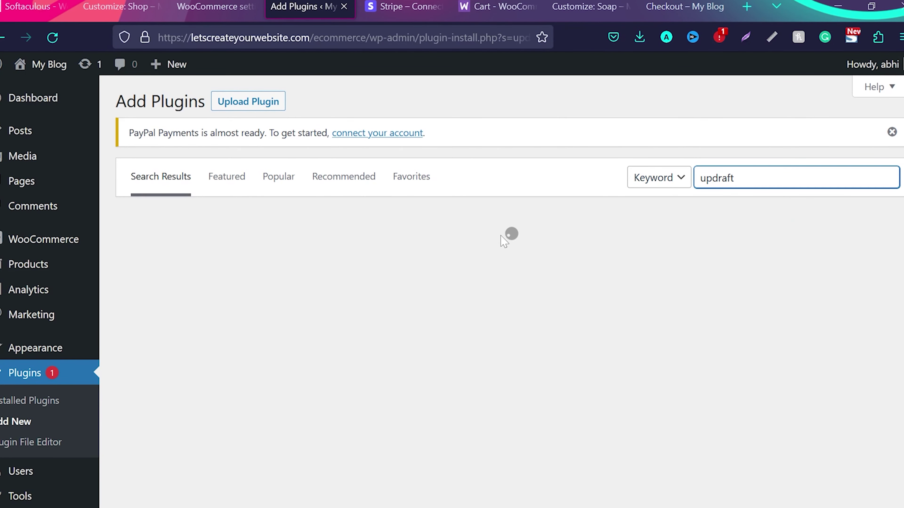